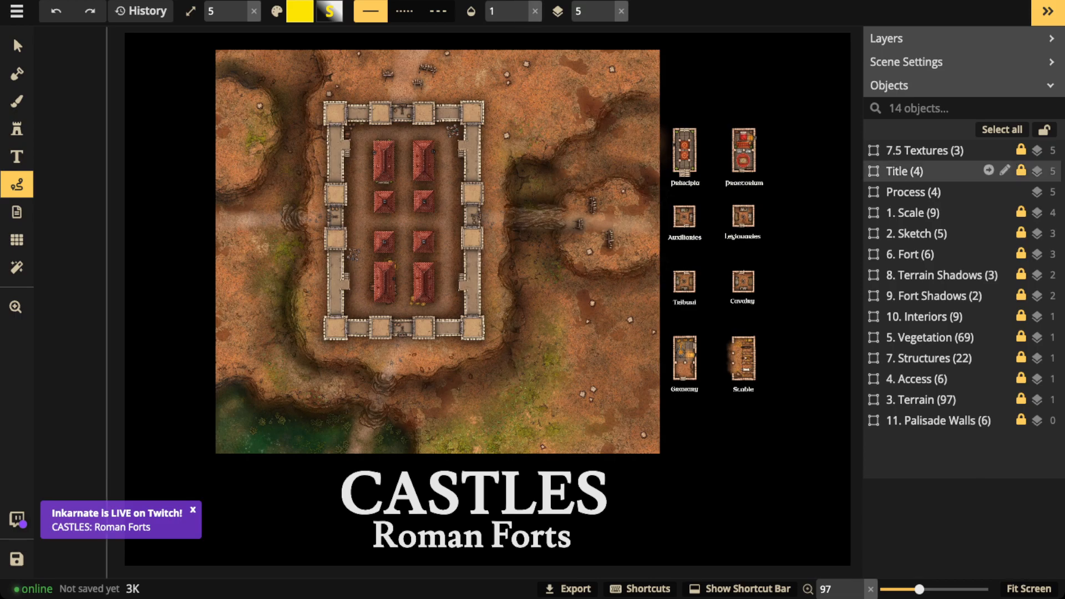
Delete the Title group from the scene.
left_click(905, 171)
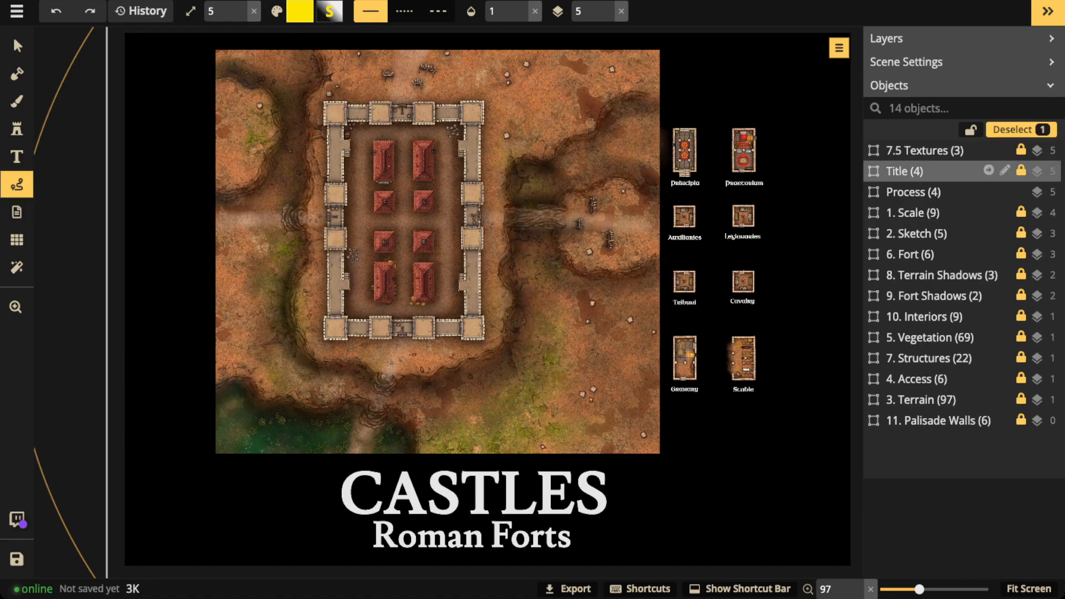
key("Delete")
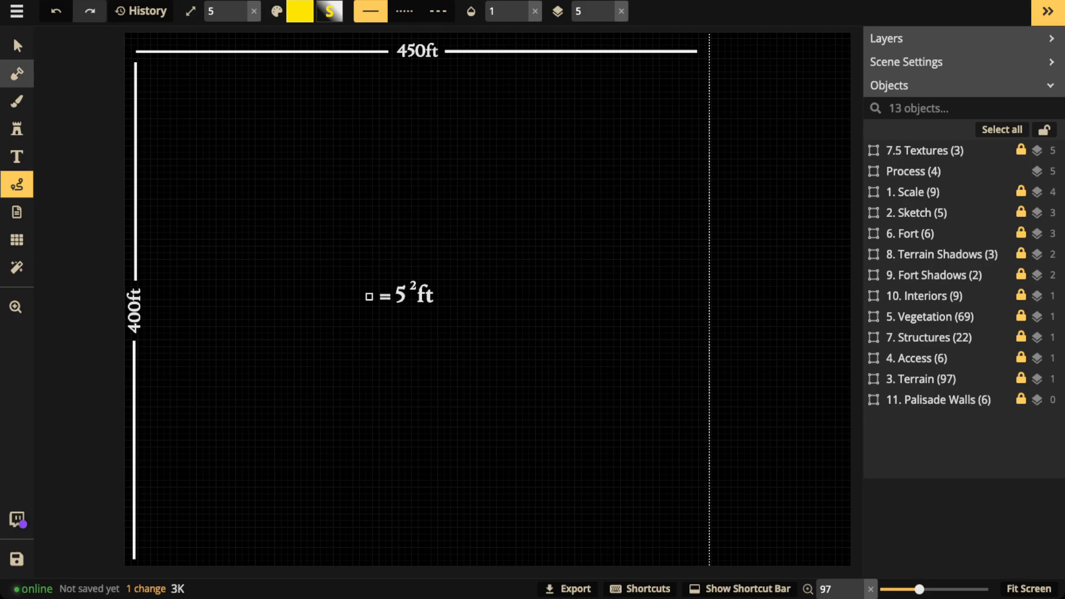
Bring the Process group over the map to show its list, keeping it parked off the map's left edge.
left_click(17, 46)
scroll(101, 223, "down", 2)
left_click_drag(61, 255, 444, 267)
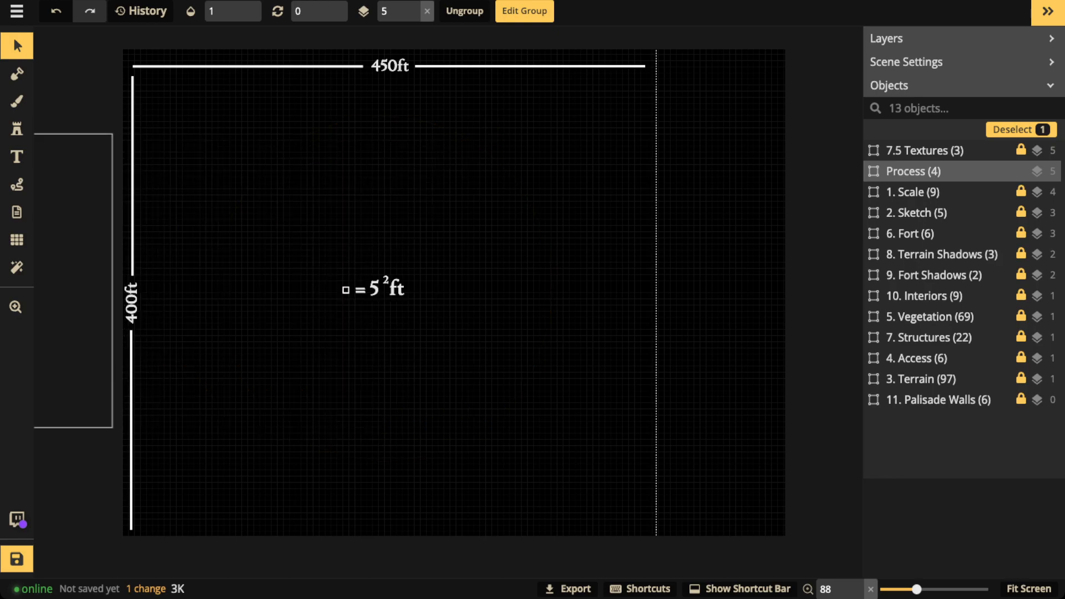
Review the grid's shape, column, row and offset settings.
left_click(17, 240)
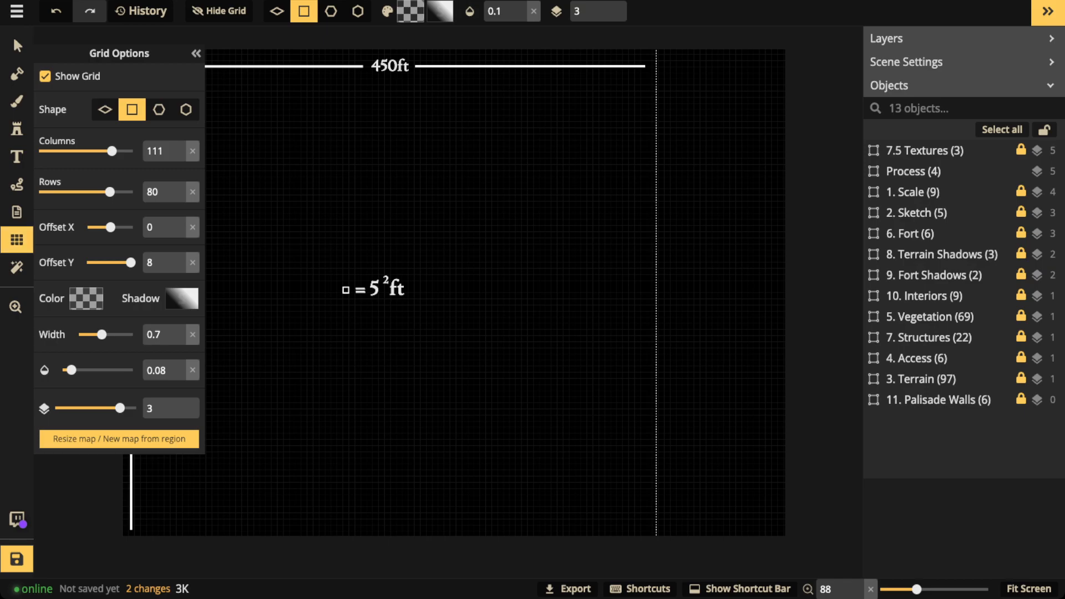
left_click(196, 53)
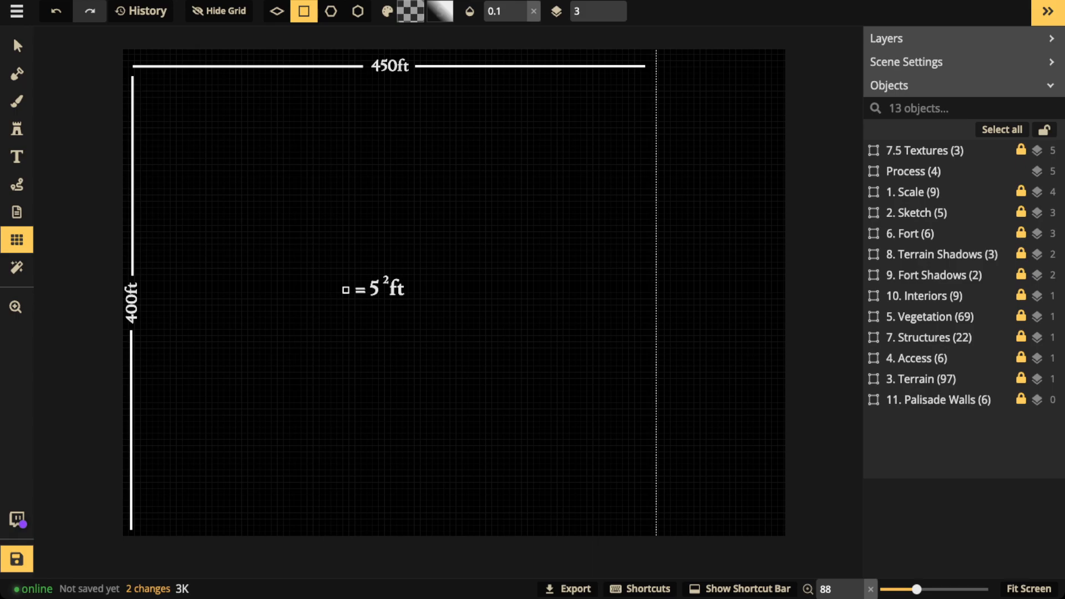
left_click(17, 240)
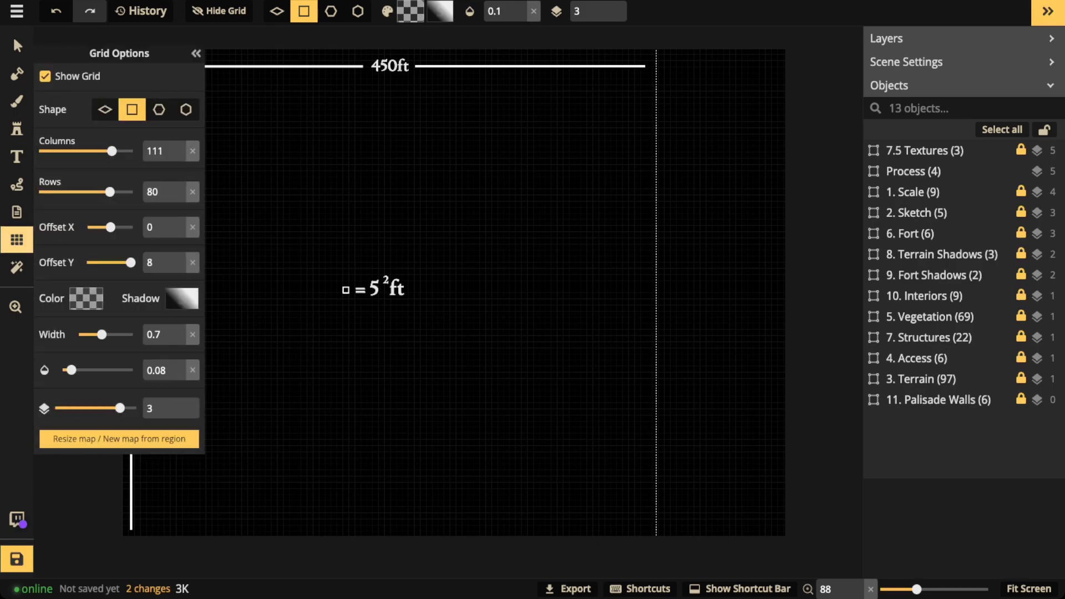
left_click(118, 439)
left_click_drag(243, 186, 578, 447)
left_click_drag(410, 317, 343, 230)
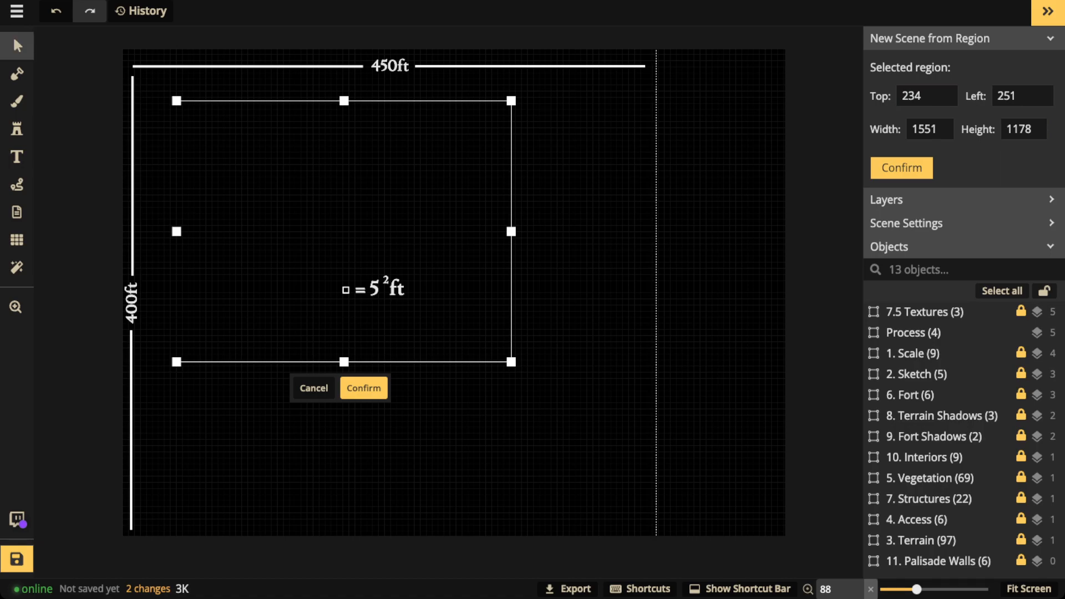
left_click(16, 46)
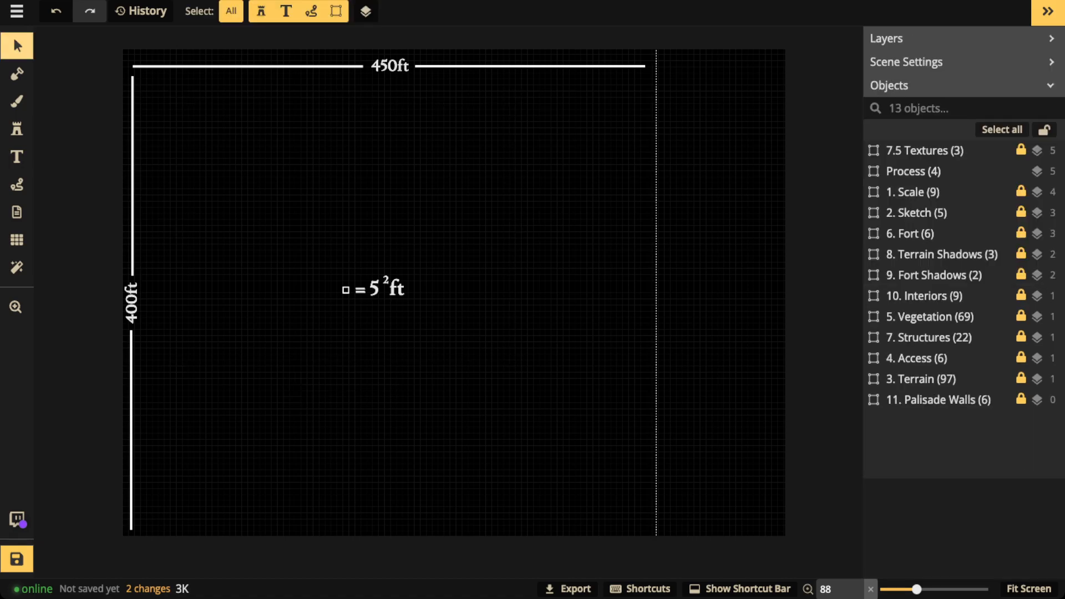
Examine the grid-square scale marker up close and the labels for the map's overall width and height.
scroll(353, 293, "up", 6)
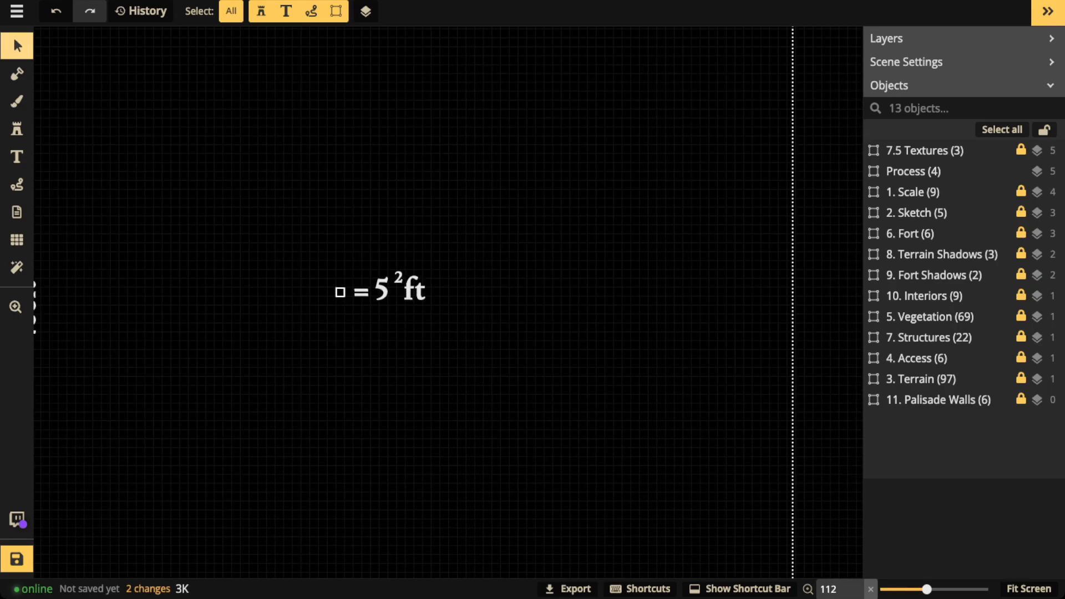
scroll(341, 293, "up", 3)
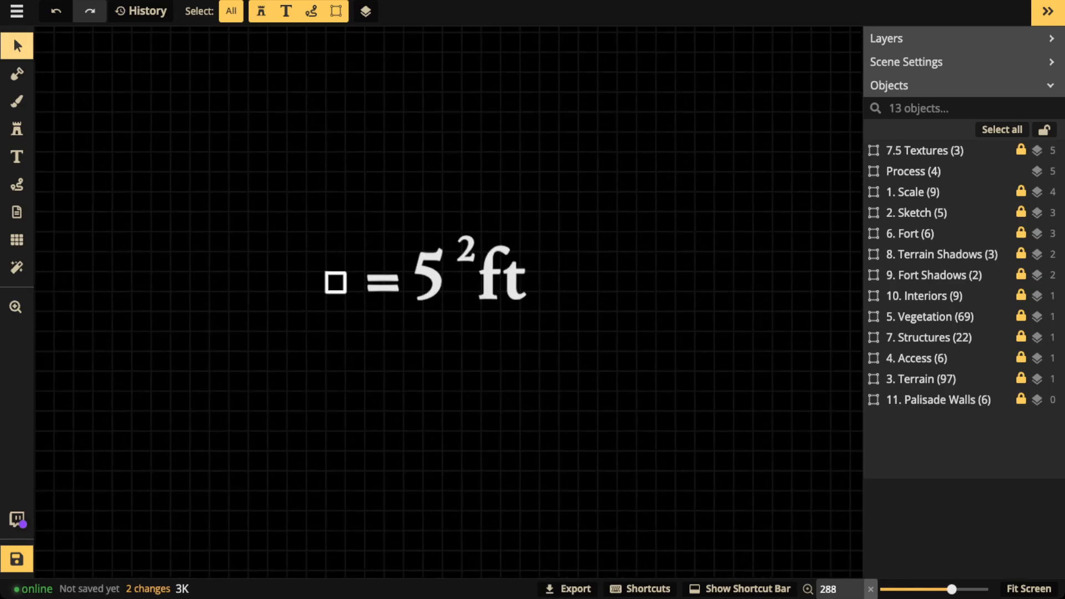
scroll(335, 286, "down", 5)
scroll(336, 286, "down", 2)
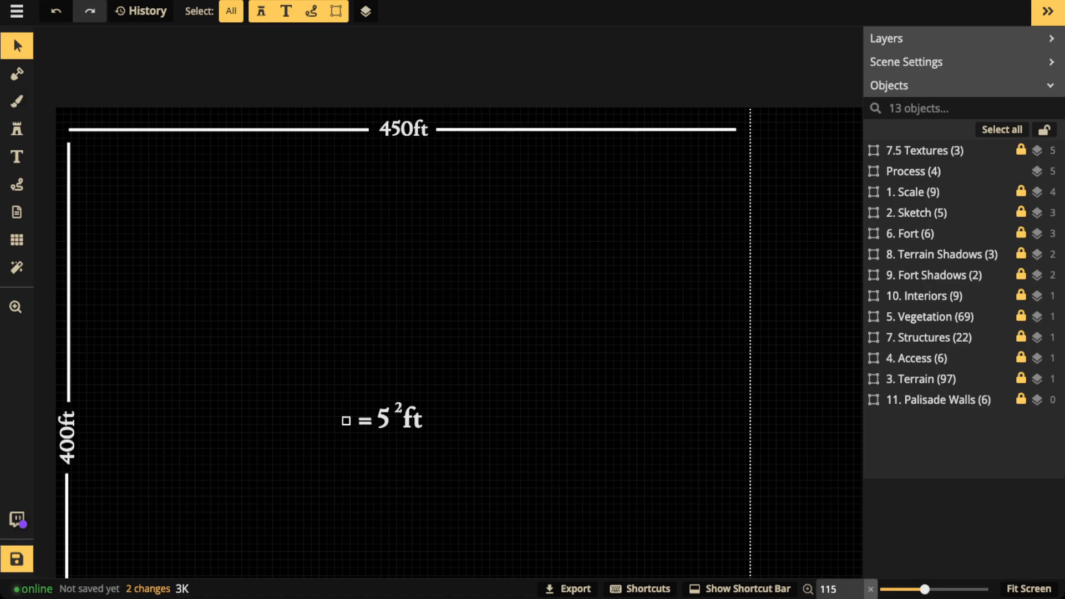
scroll(248, 266, "down", 1)
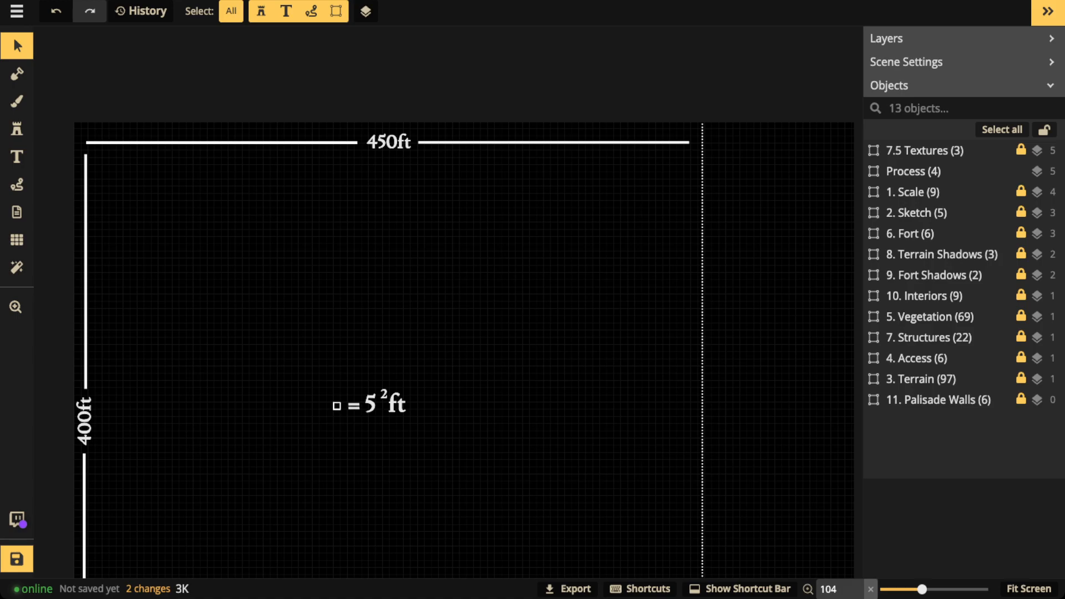
scroll(475, 314, "down", 1)
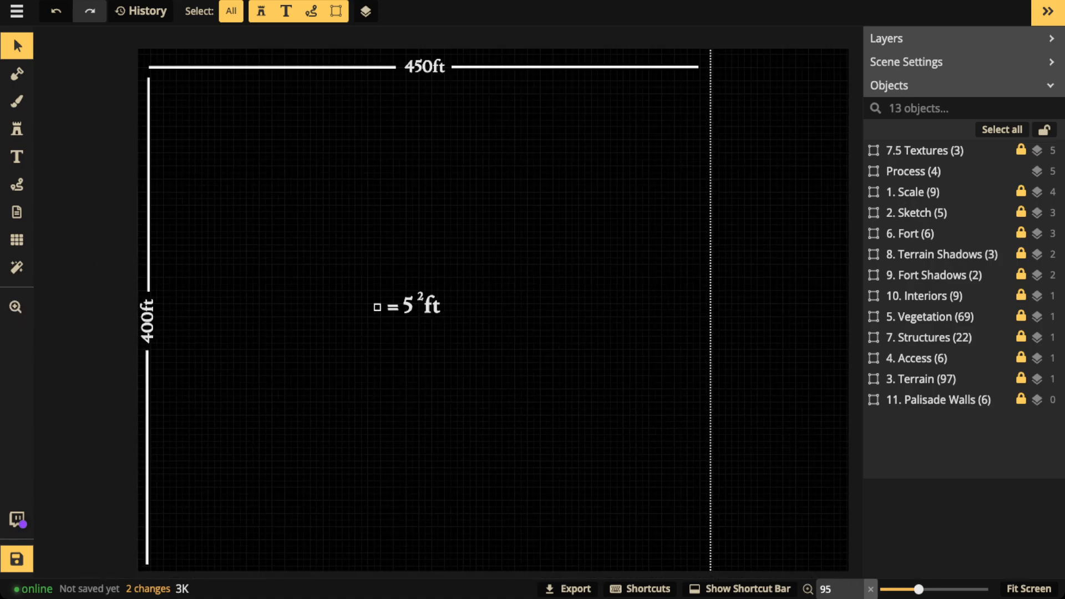
scroll(399, 183, "down", 1)
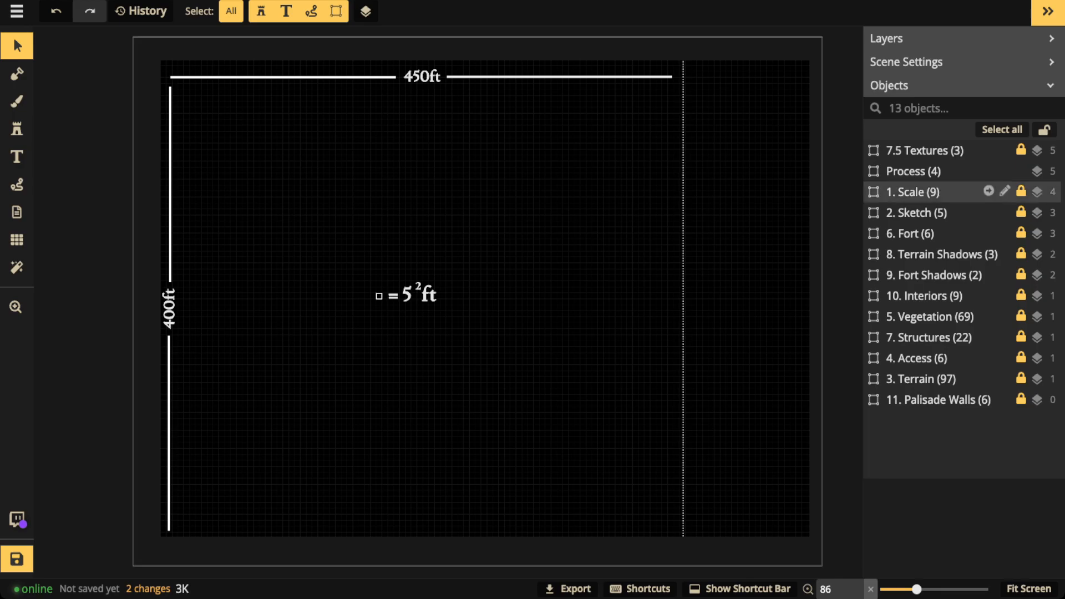
Delete the 1. Scale group from the scene.
left_click(913, 192)
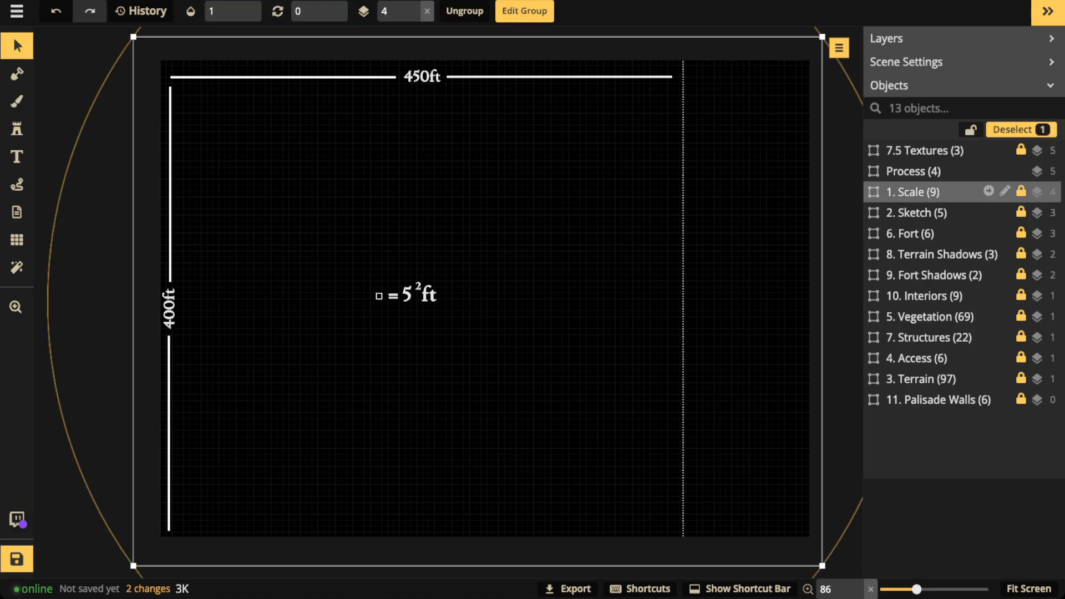
key("Delete")
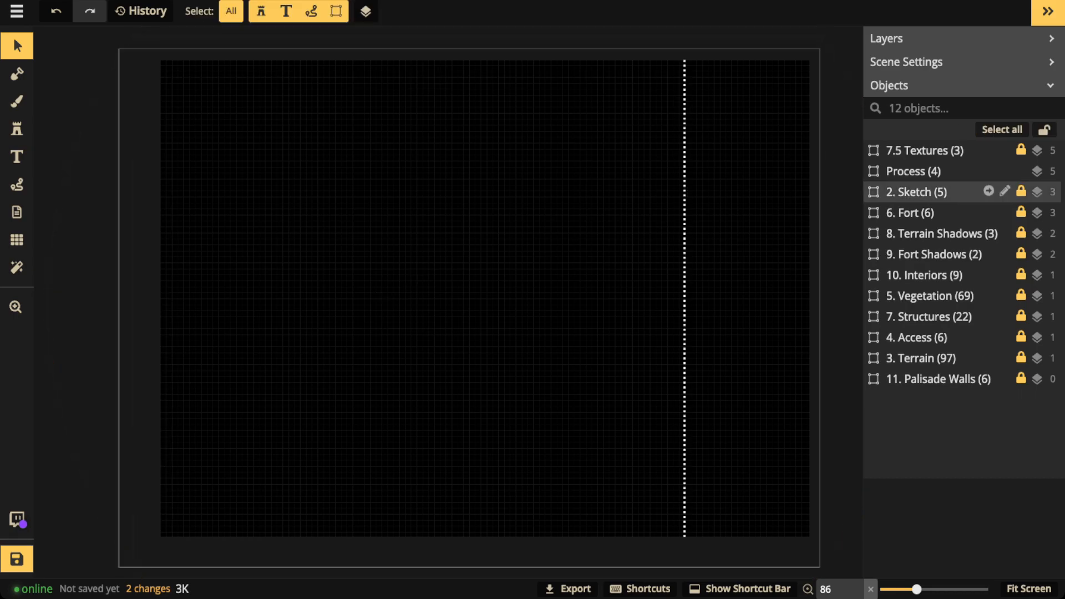
Move the Process list onto the map to review its stages, and return it beyond the map's left edge.
left_click(916, 192)
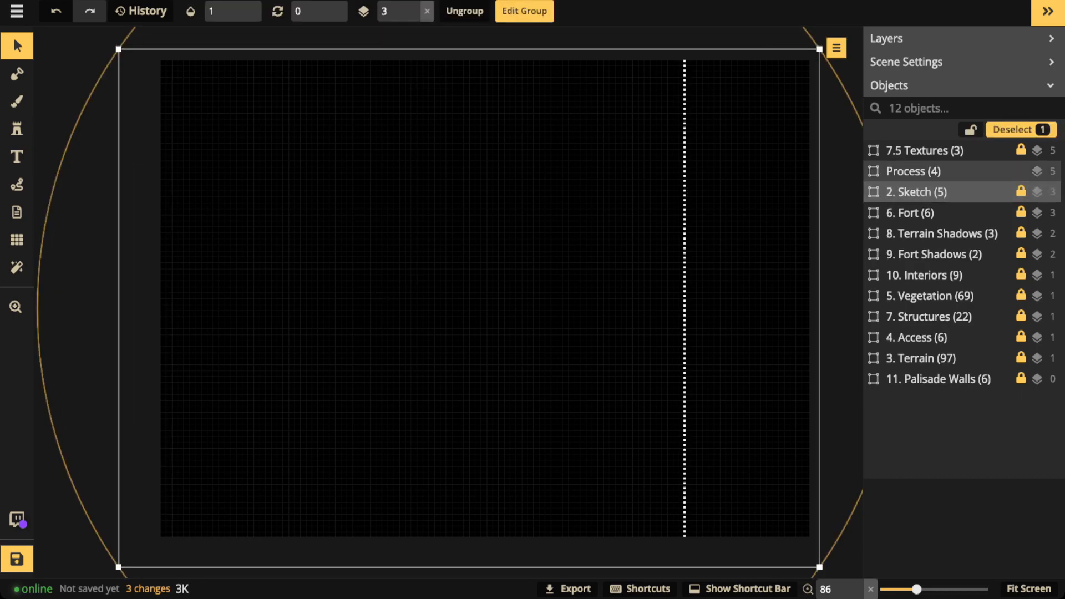
left_click(913, 171)
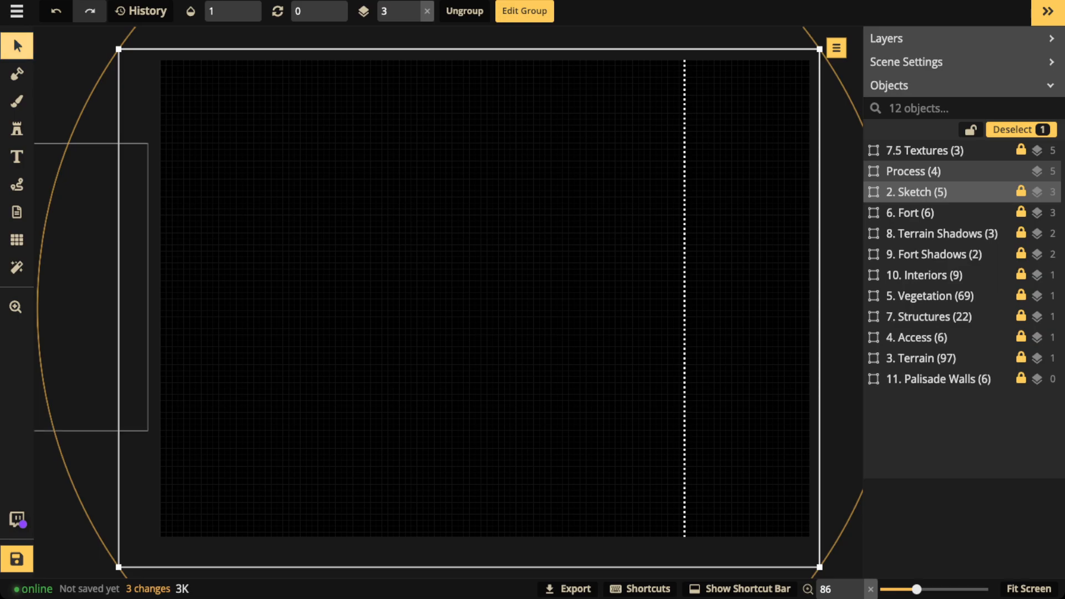
left_click_drag(88, 287, 345, 272)
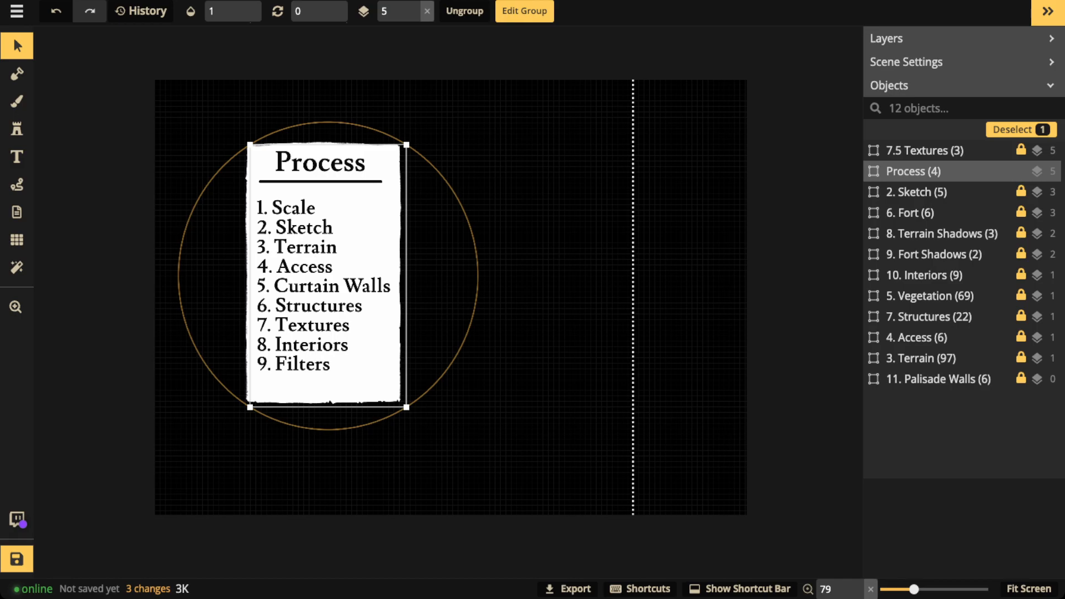
left_click_drag(328, 276, 264, 281)
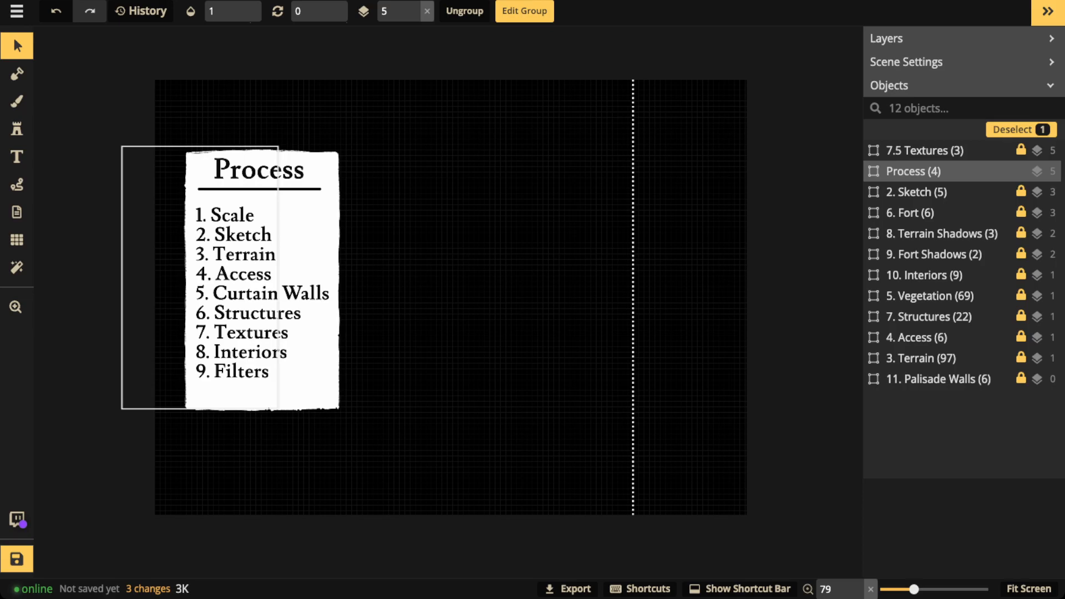
left_click_drag(208, 278, 70, 266)
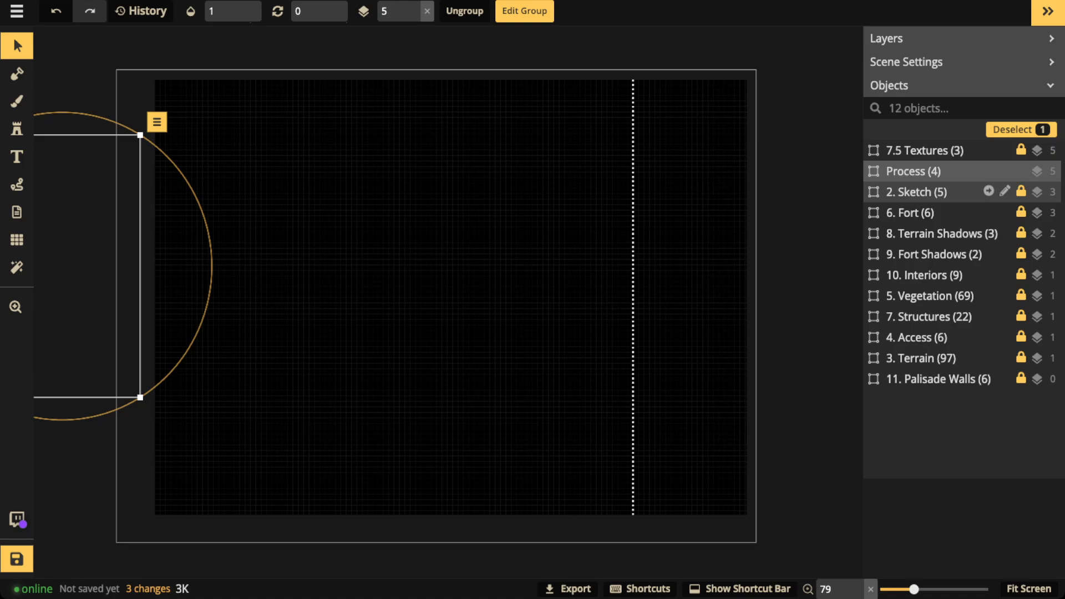
Enter the 2. Sketch group and set the opacity of its 1. Terrain subgroup to 1.
left_click(918, 192)
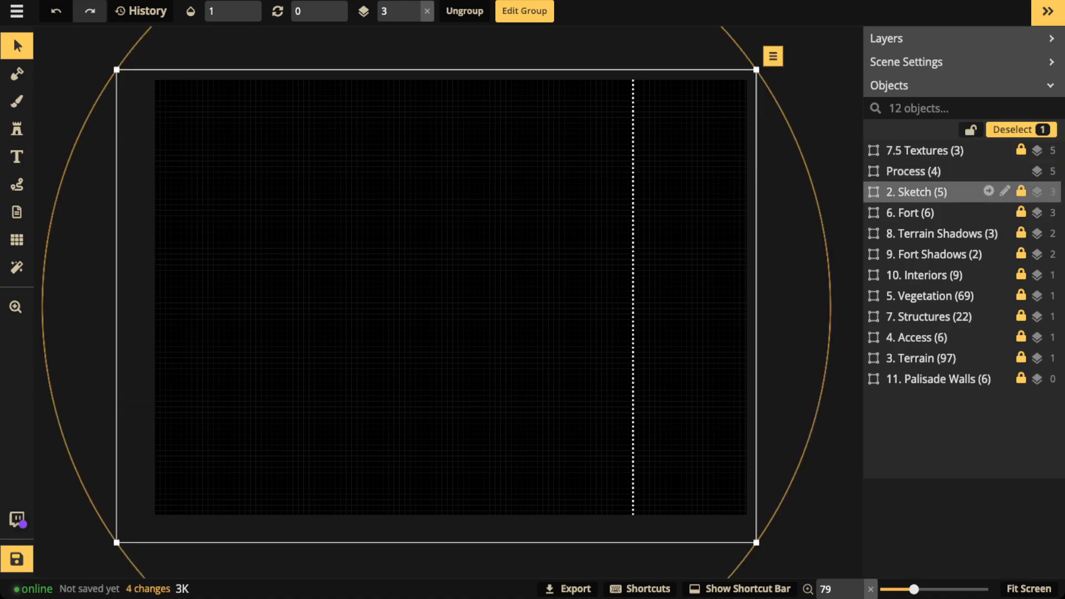
left_click(988, 192)
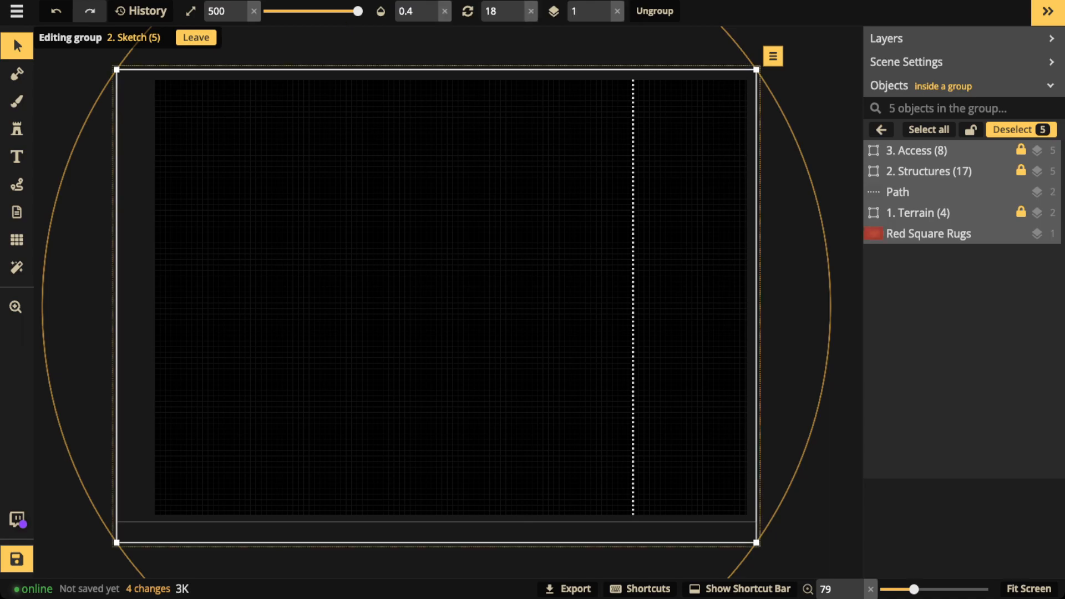
left_click(933, 213)
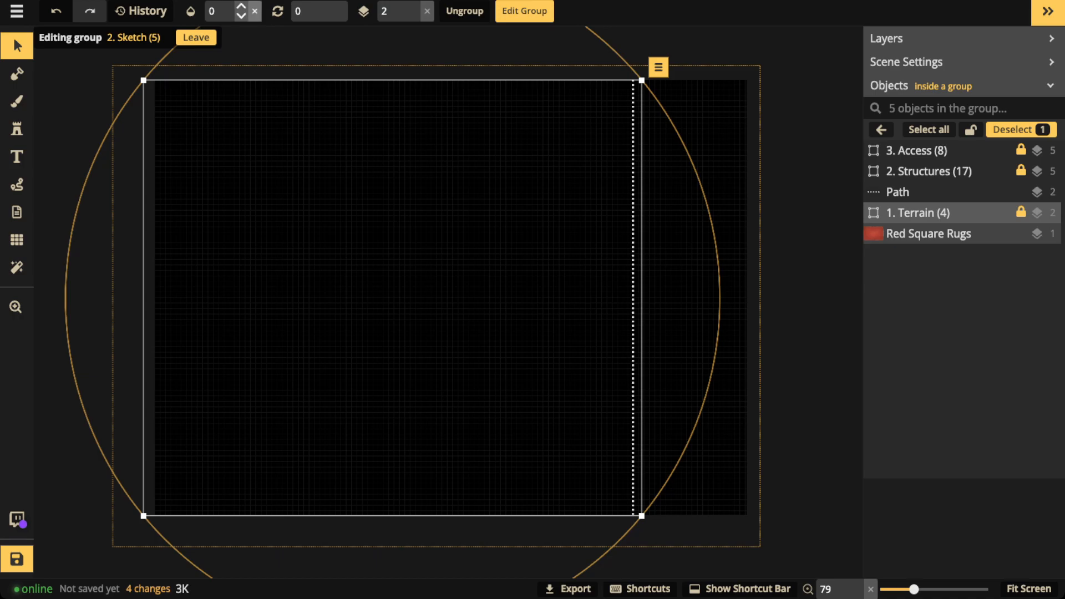
left_click(240, 6)
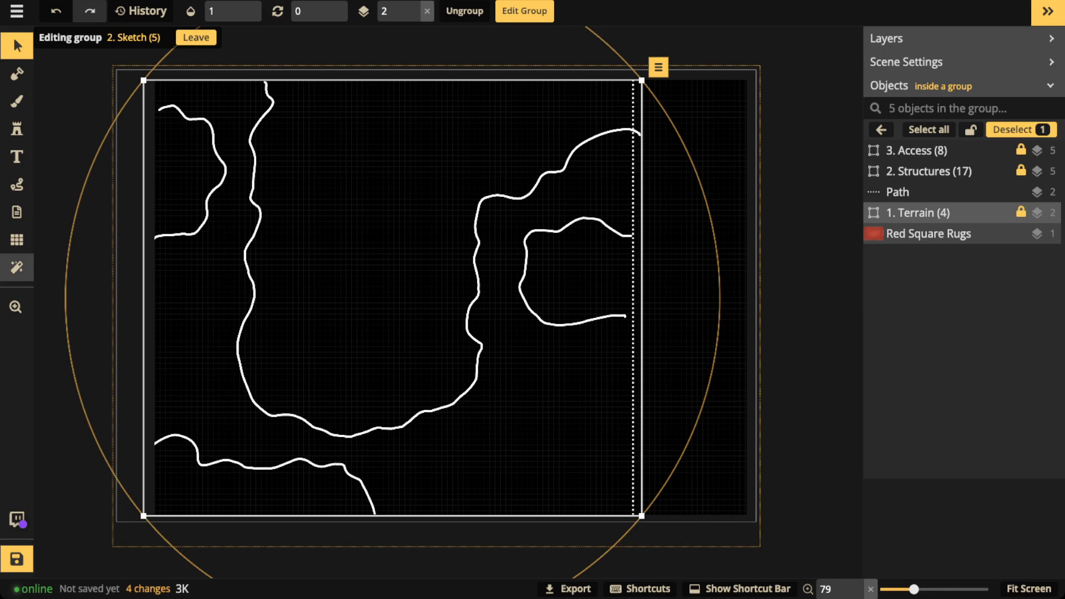
Mark the upper-left, central and right-hand terrain areas of the sketch with short yellow free-draw paths of width 5.
left_click(17, 267)
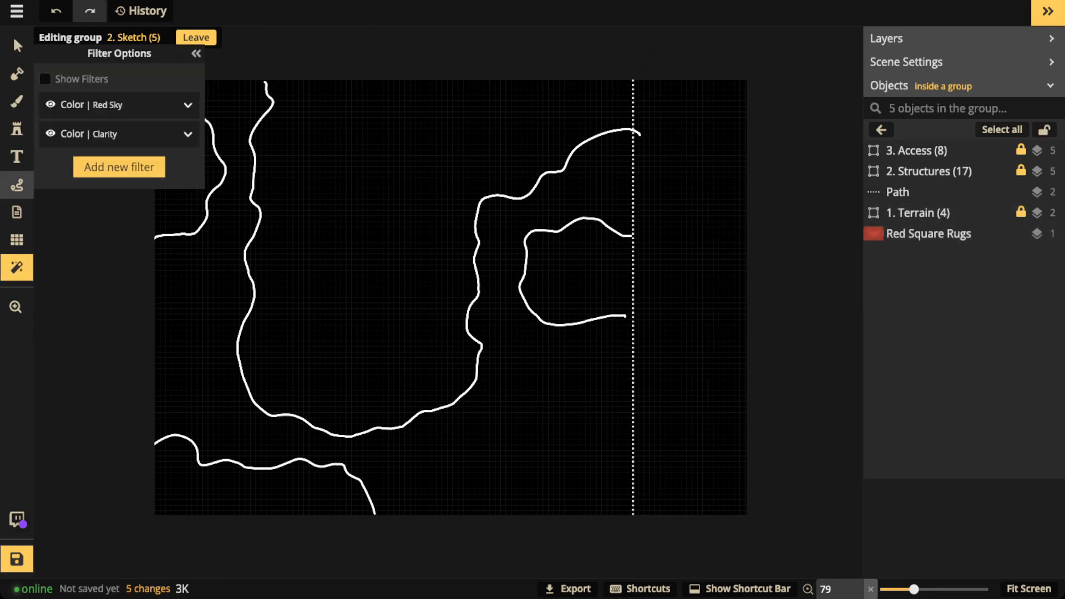
left_click(17, 185)
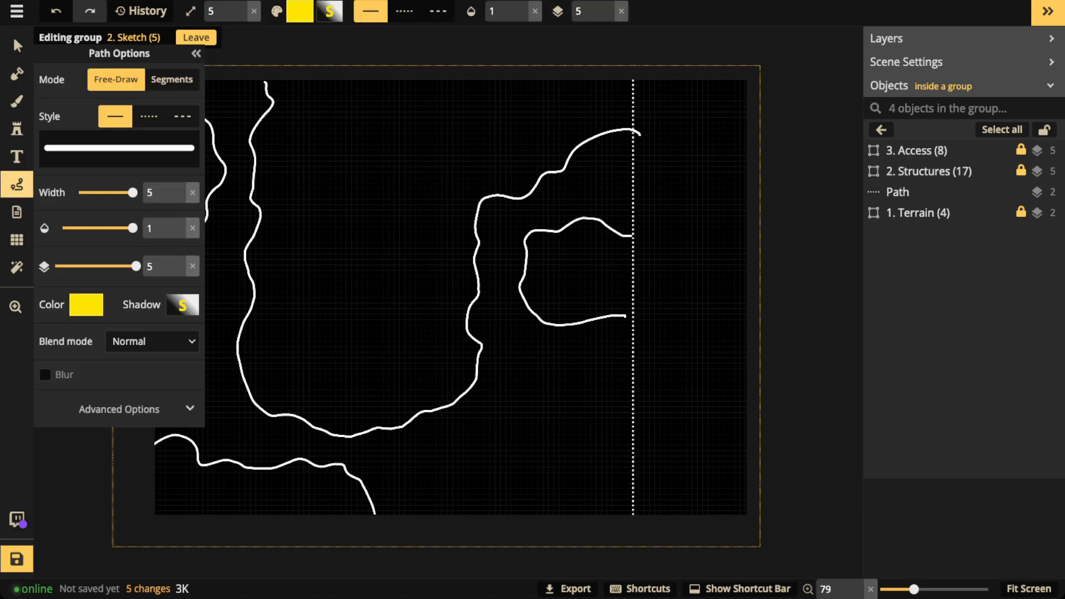
left_click(172, 79)
left_click(227, 155)
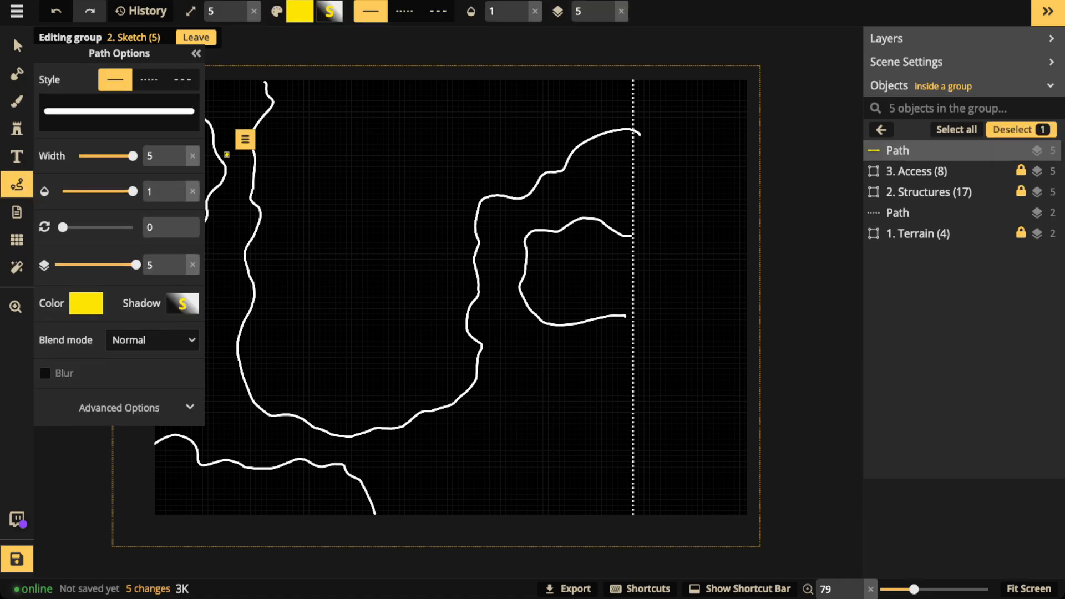
key("Escape")
left_click(396, 201)
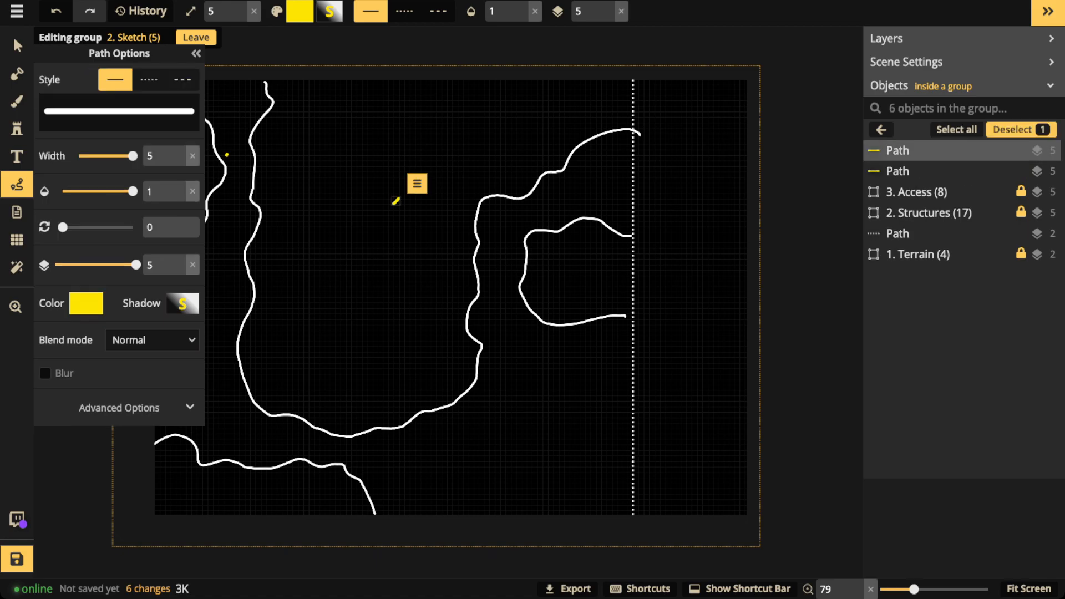
key("Escape")
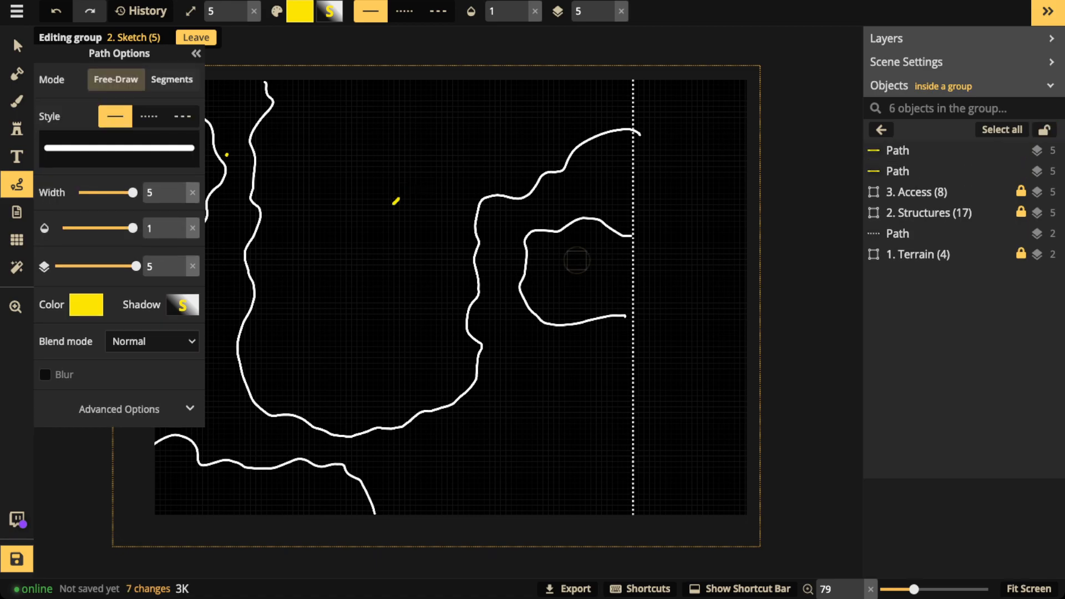
left_click(577, 260)
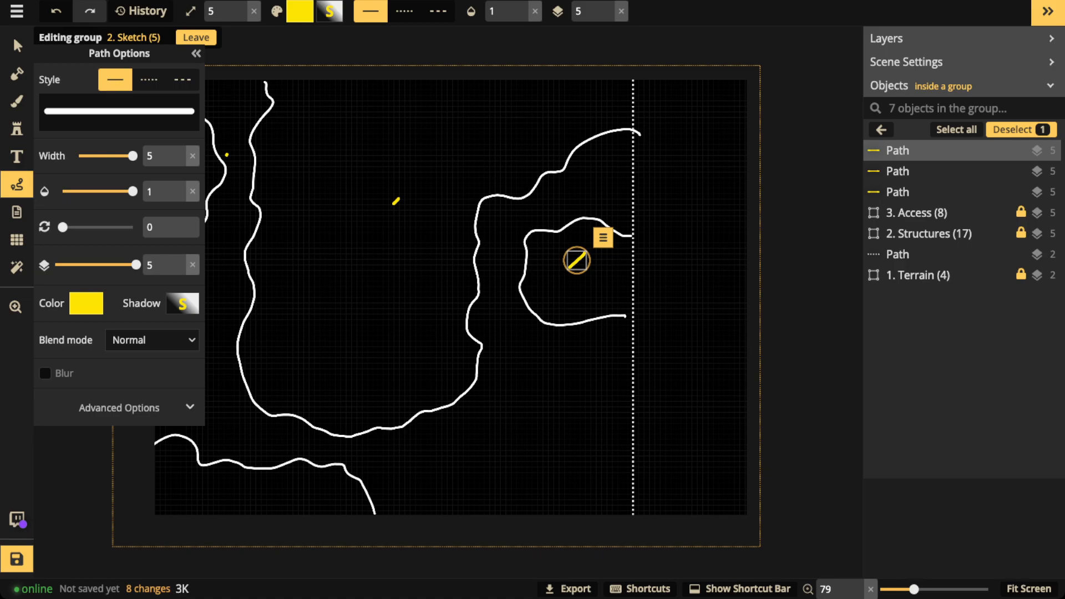
key("Escape")
Circle the large central terrain area and the low strip in the map's bottom-left corner with yellow free-draw paths.
mouse_move(336, 158)
left_mouse_down()
mouse_move(276, 238)
mouse_move(280, 324)
mouse_move(308, 383)
mouse_move(434, 348)
mouse_move(380, 153)
mouse_move(336, 159)
left_mouse_up()
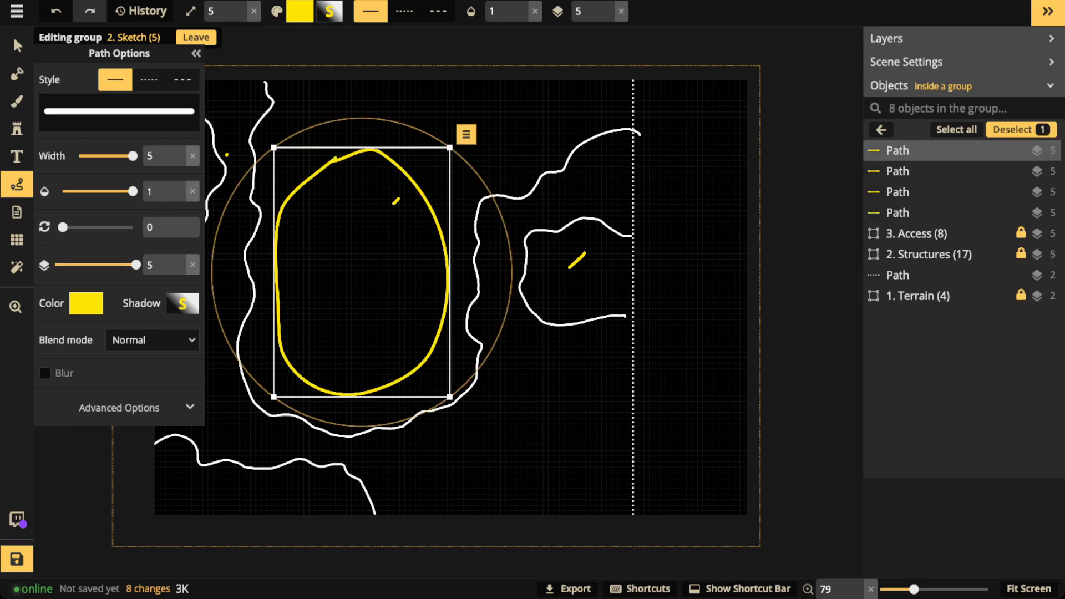
key("Escape")
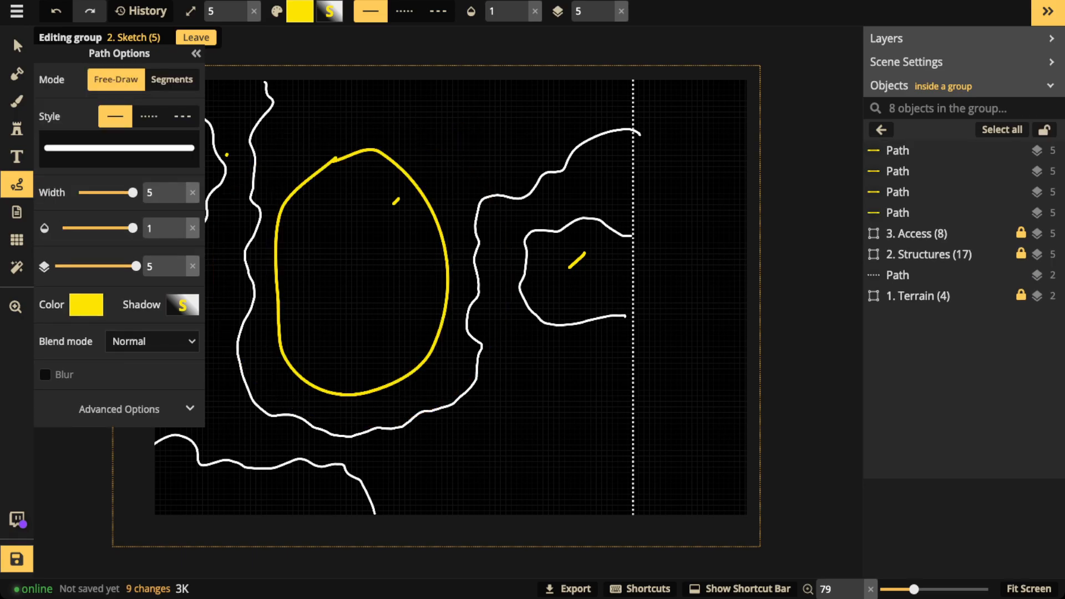
left_click_drag(388, 311, 535, 236)
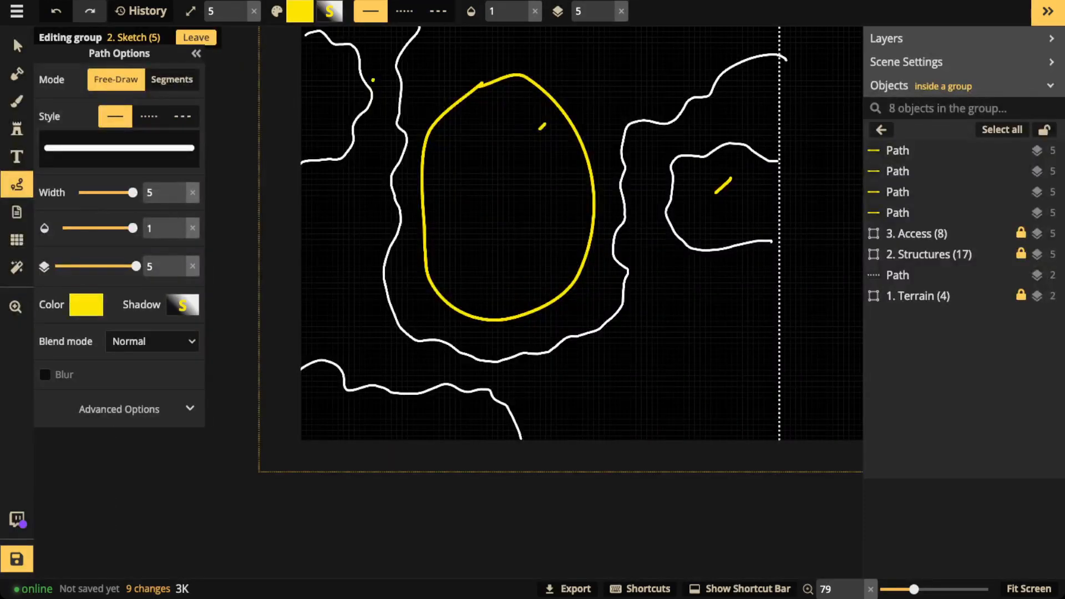
mouse_move(416, 404)
left_mouse_down()
mouse_move(313, 399)
mouse_move(331, 429)
mouse_move(489, 415)
left_mouse_up()
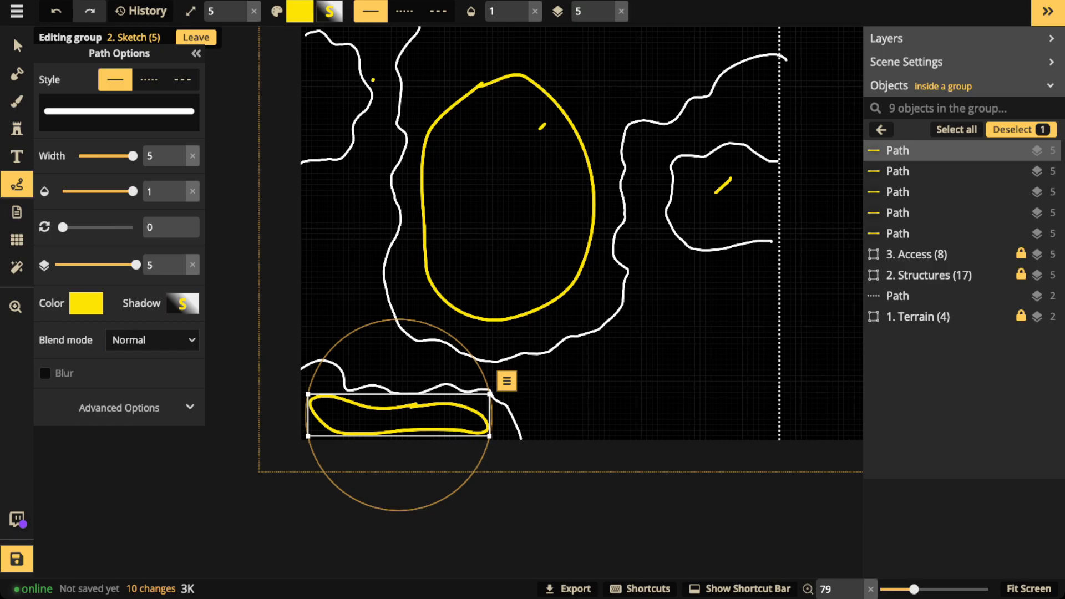
Delete all five yellow annotation paths from the 2. Sketch group.
key("Delete")
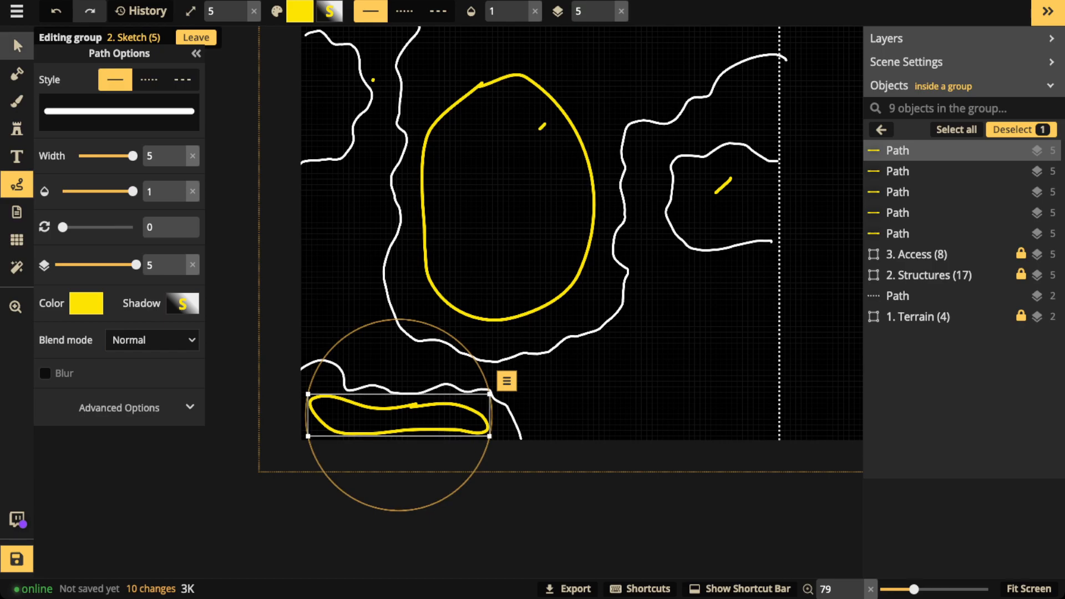
key("ctrl+z")
left_click(508, 211)
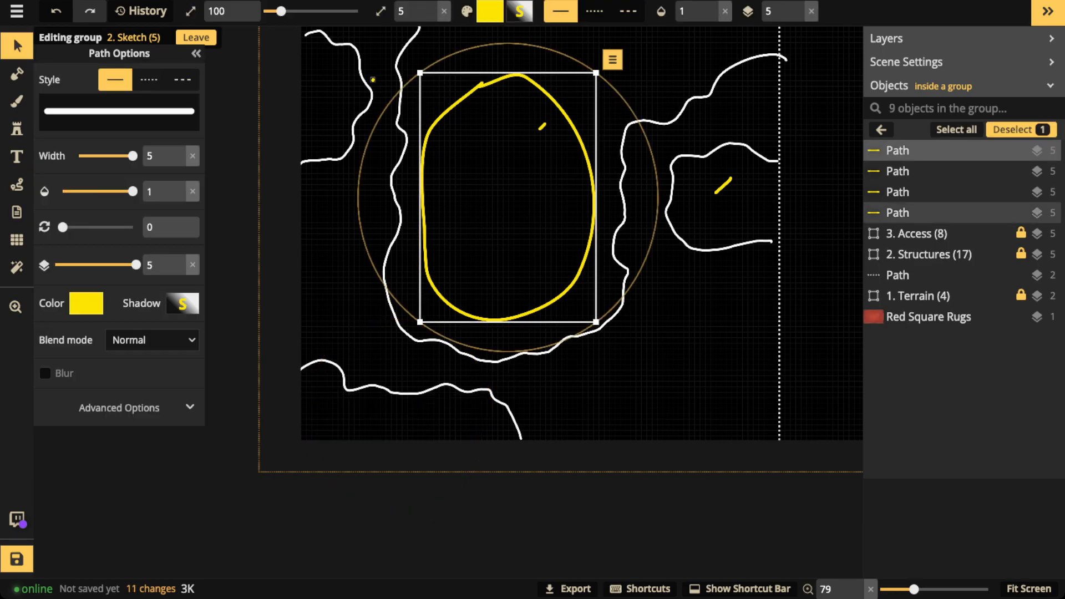
key("Delete")
left_click(723, 186)
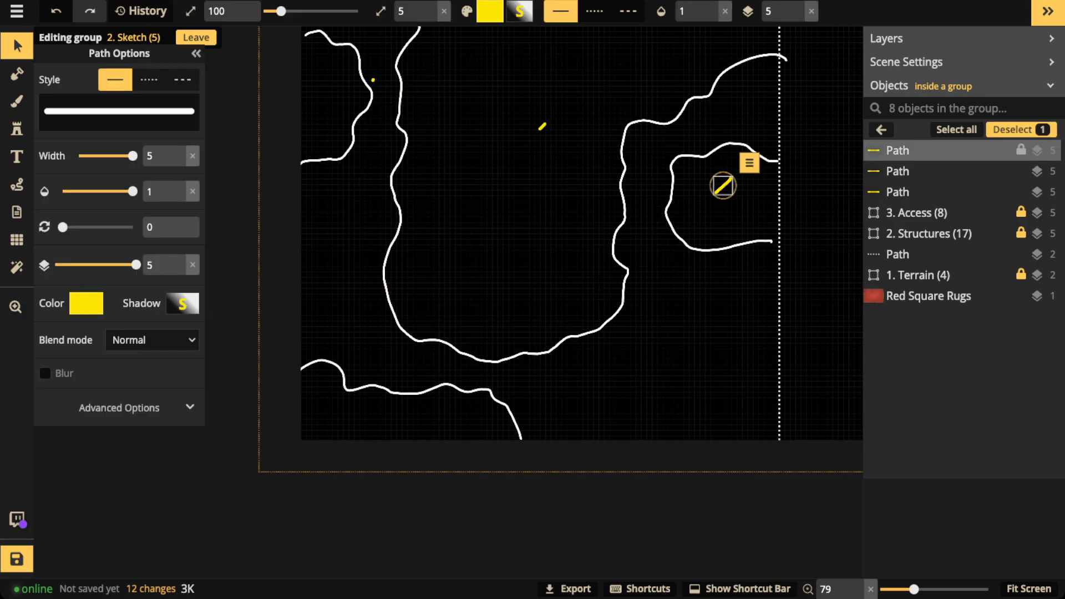
key("Delete")
left_click(932, 151)
key("Delete")
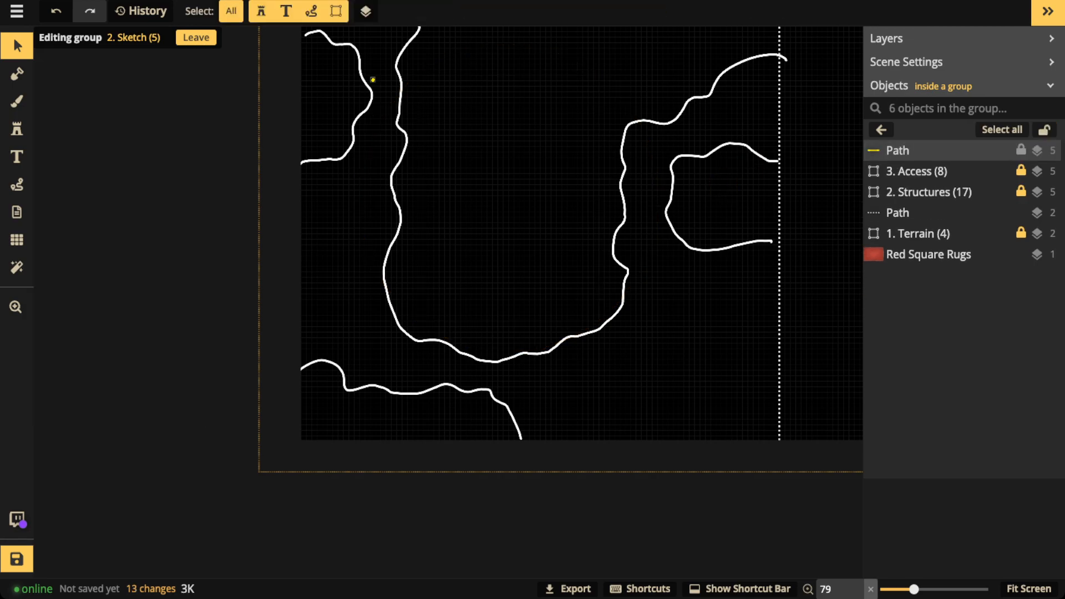
left_click(932, 150)
key("Delete")
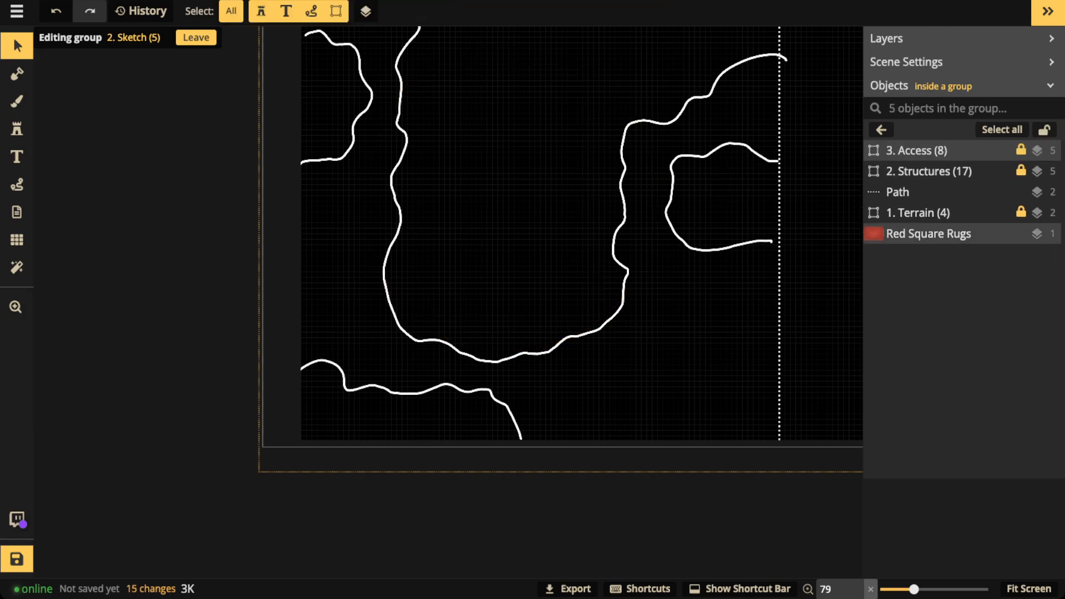
Set the opacity of the 2. Structures and 3. Access subgroups inside the sketch group to 1.
left_click(933, 171)
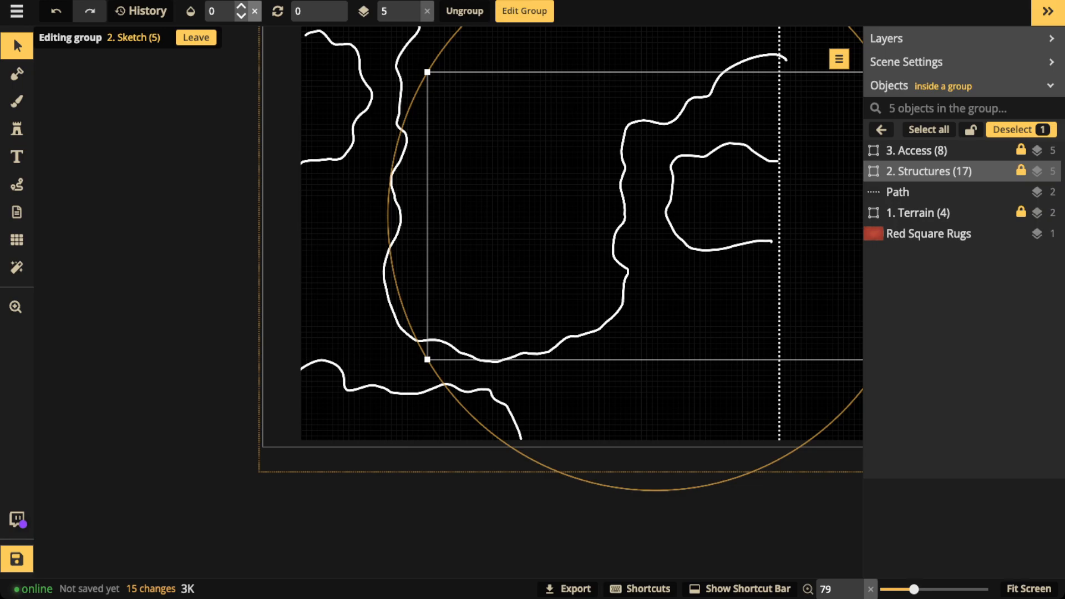
left_click(240, 6)
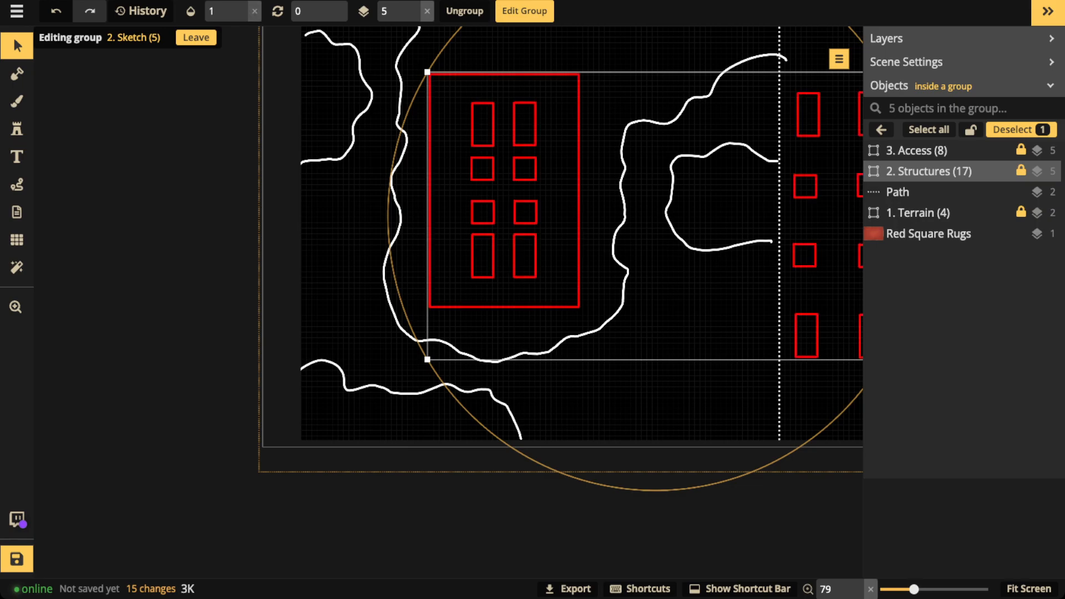
scroll(510, 154, "up", 2)
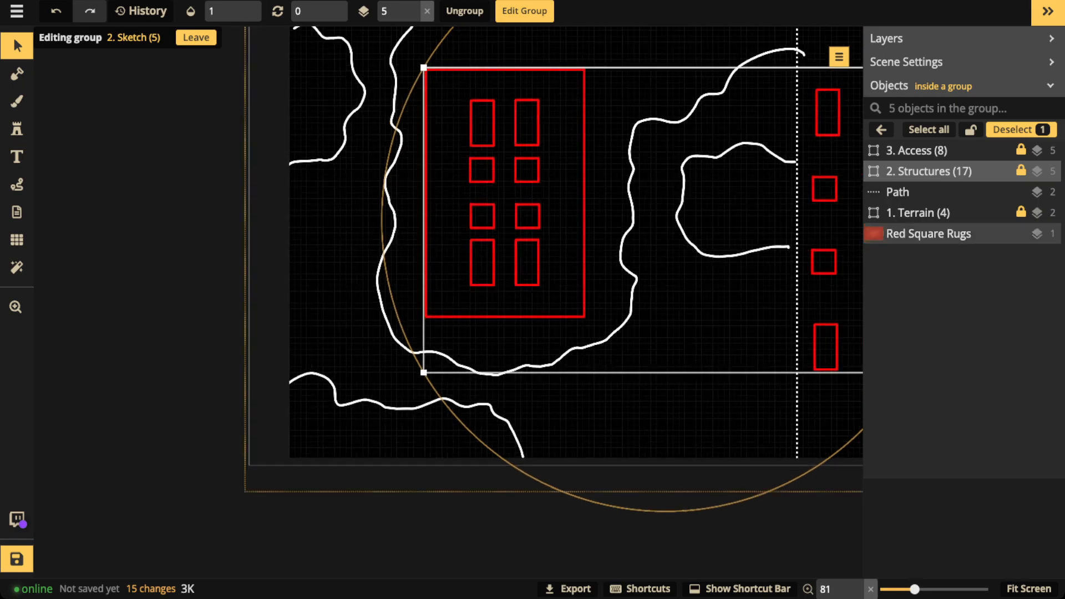
scroll(456, 250, "right", 5)
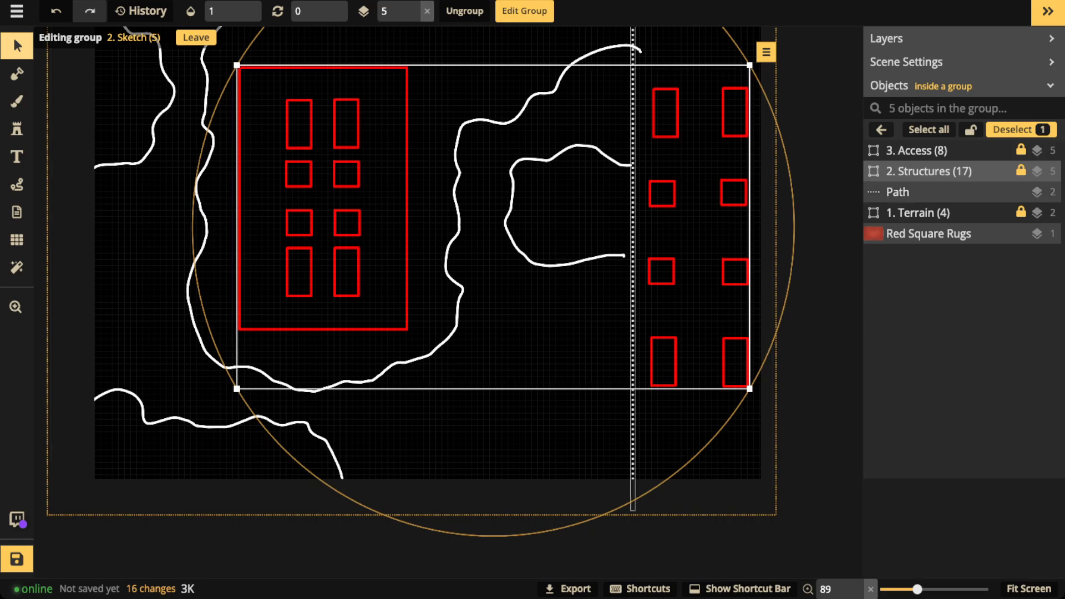
left_click(917, 151)
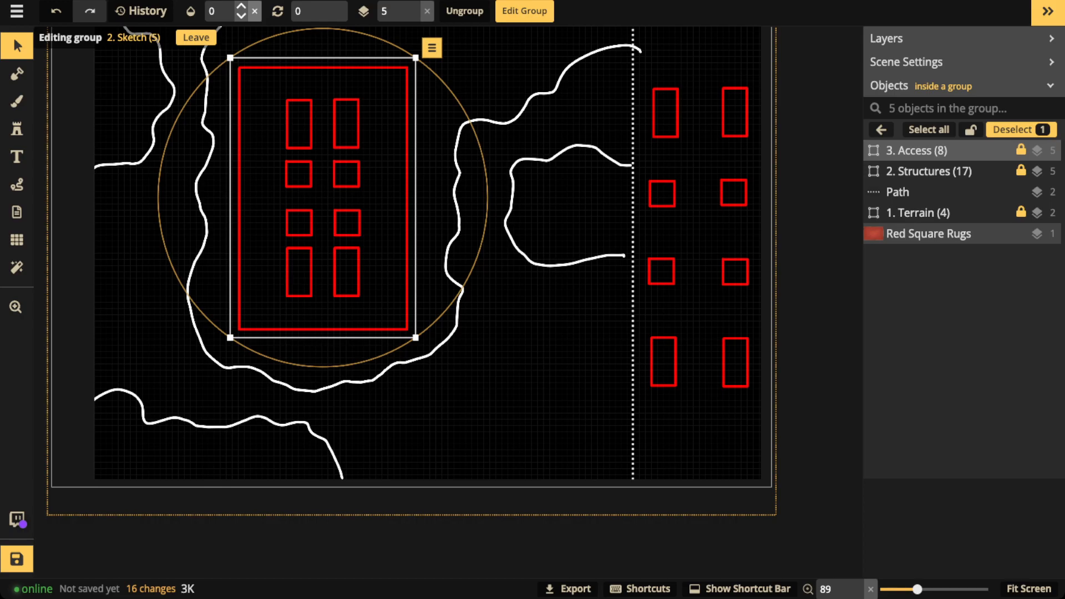
left_click(254, 11)
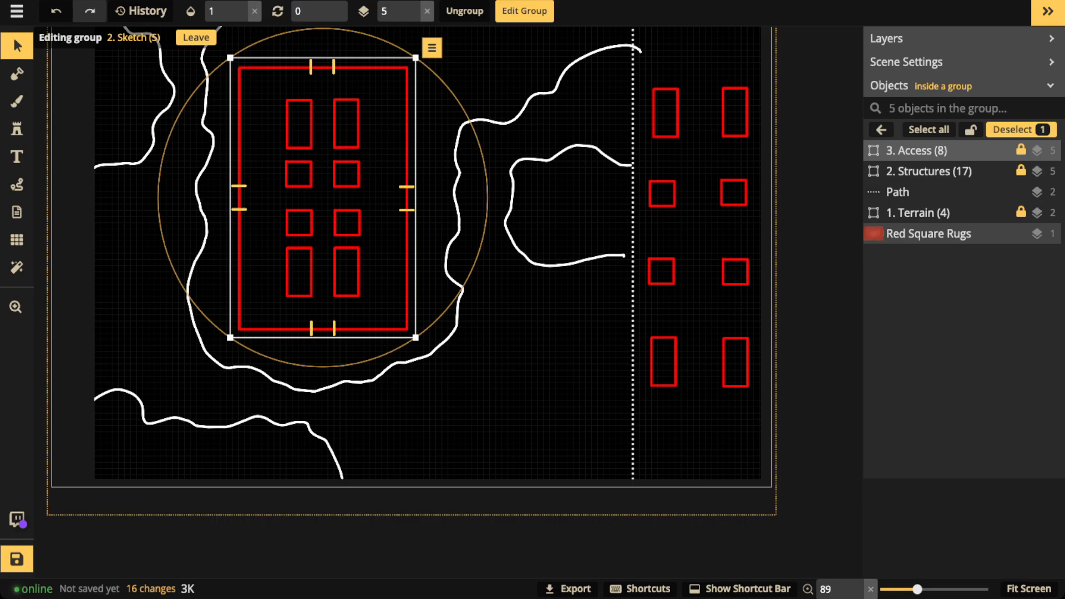
Mark the fort's right-hand gate with a temporary yellow free-draw circle and a leftward arrow, deleting each one after drawing it.
left_click(17, 184)
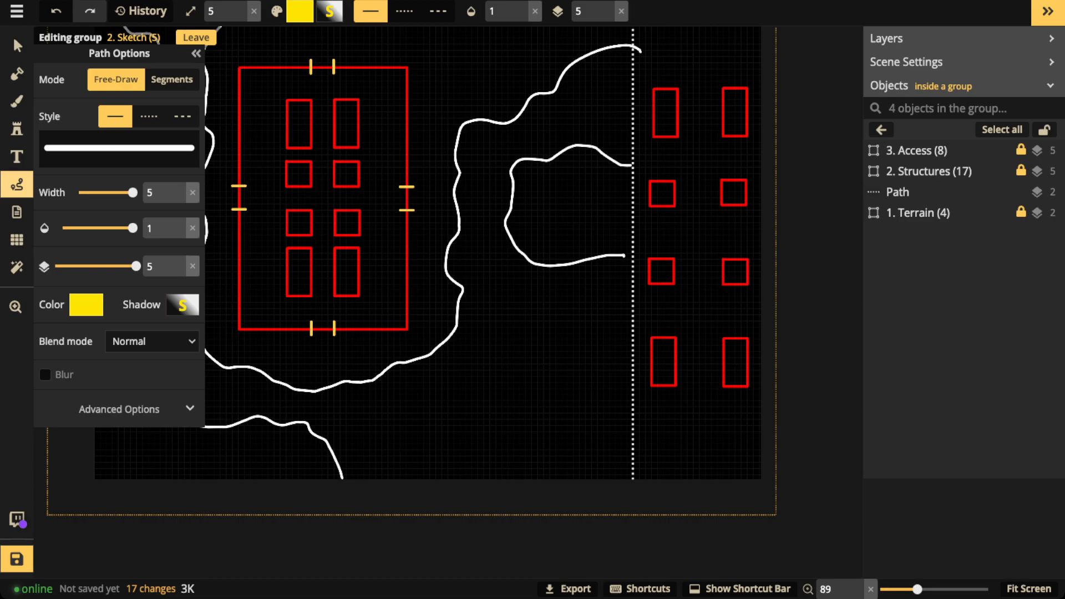
mouse_move(408, 170)
left_mouse_down()
mouse_move(389, 188)
mouse_move(389, 208)
mouse_move(422, 215)
left_mouse_up()
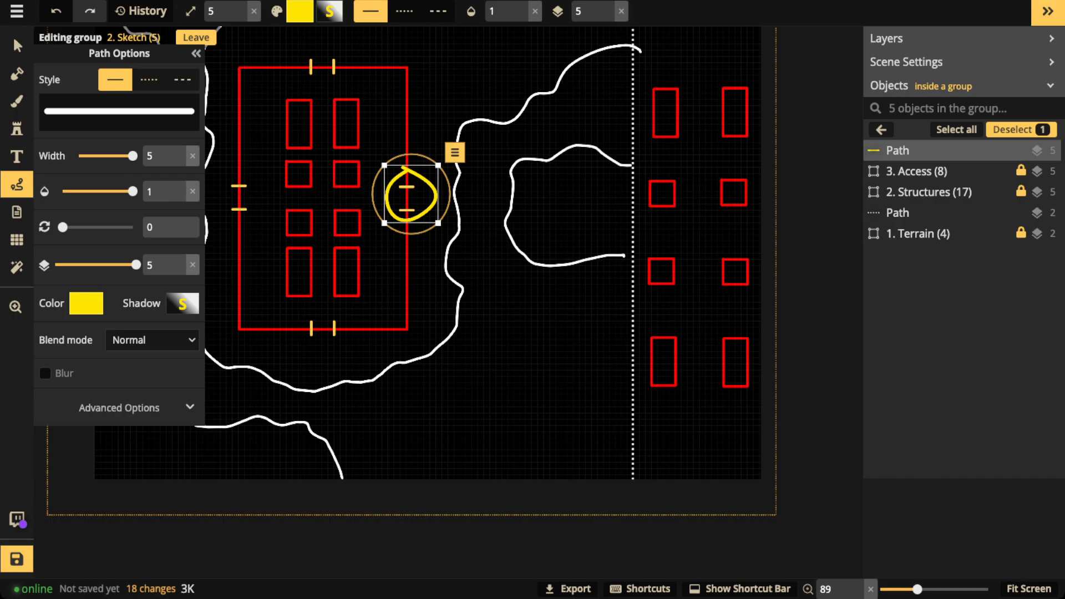
key("Delete")
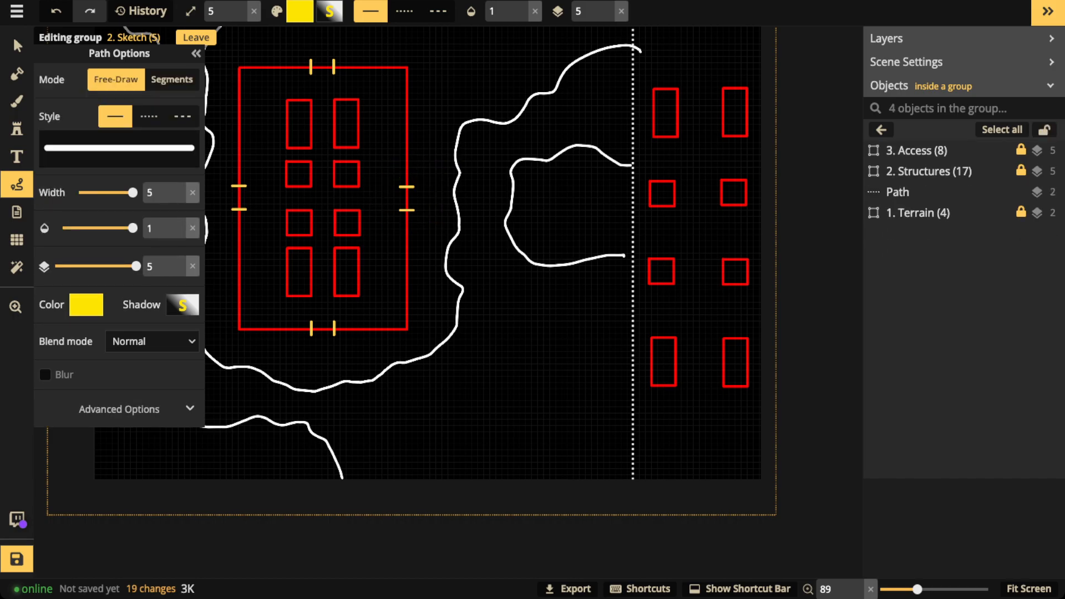
mouse_move(452, 200)
left_mouse_down()
mouse_move(379, 200)
mouse_move(391, 200)
left_mouse_up()
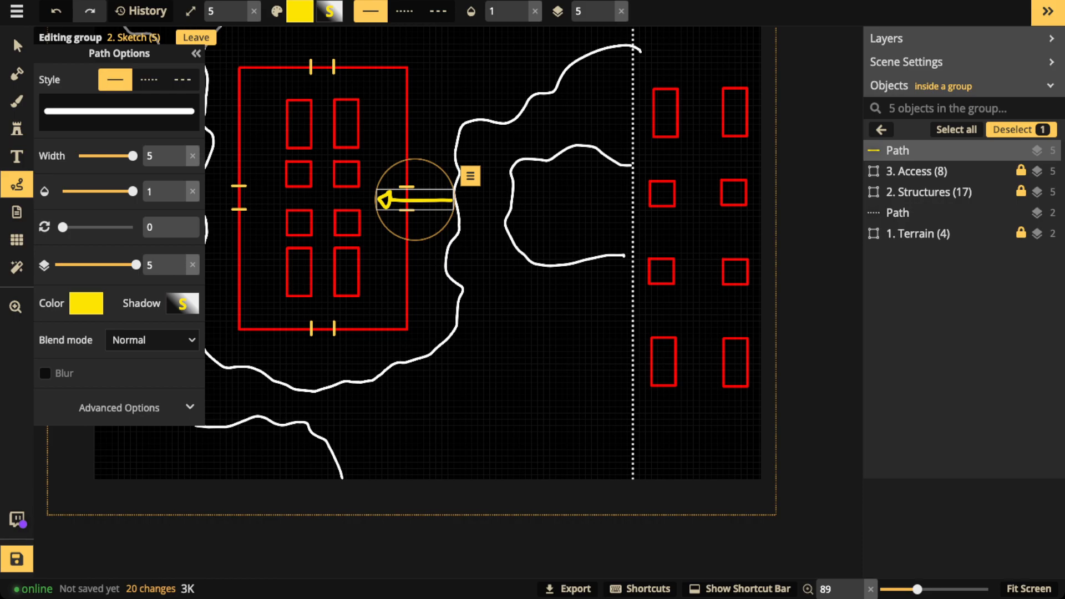
key("Delete")
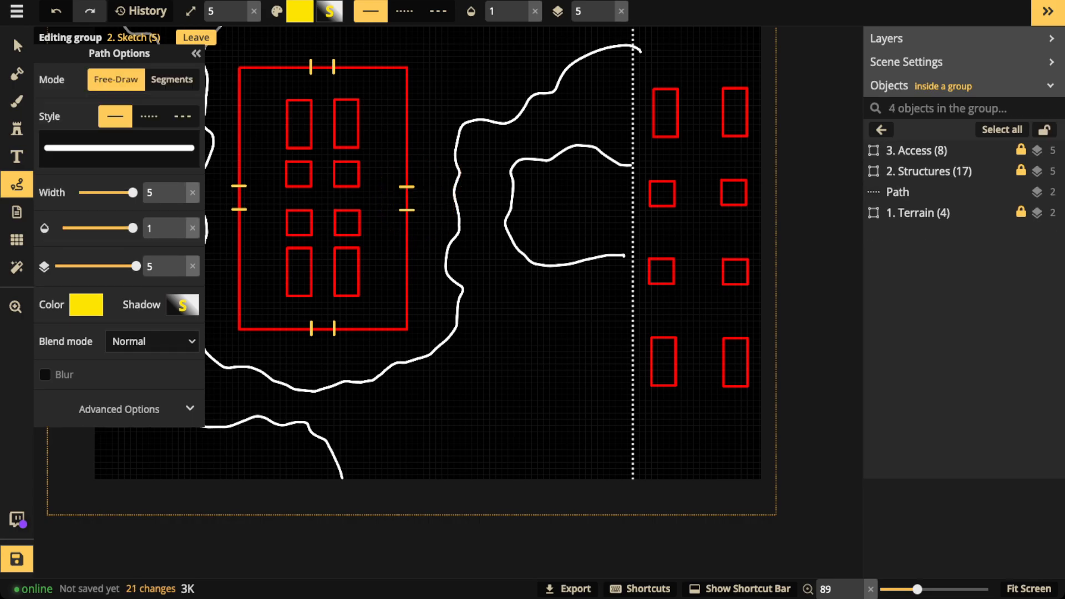
Delete the Red Square Rugs stamp from the 2. Sketch group and leave the group.
left_click(16, 46)
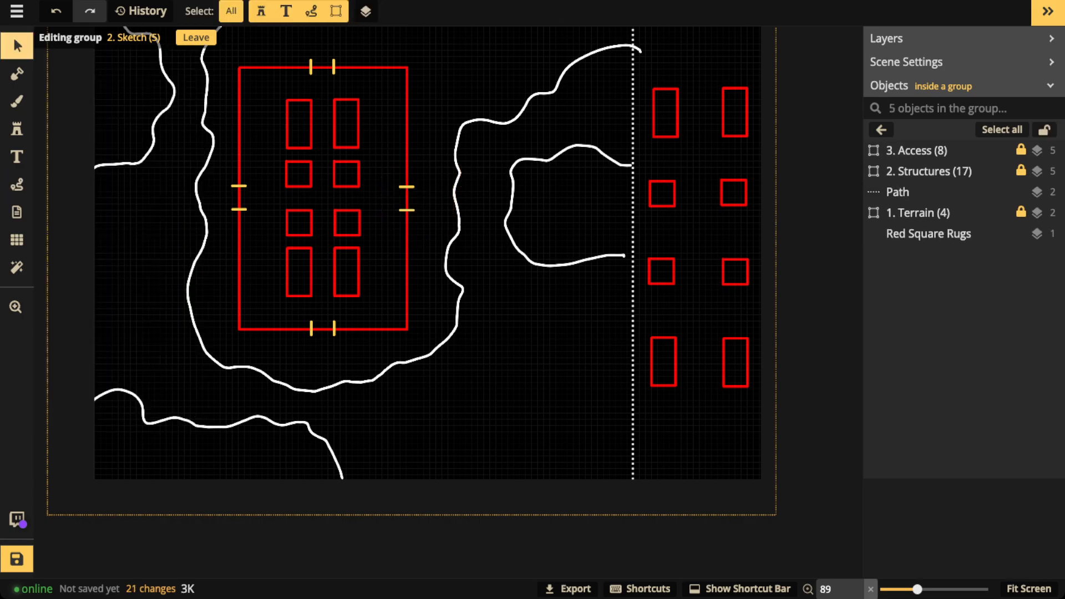
scroll(370, 249, "down", 5)
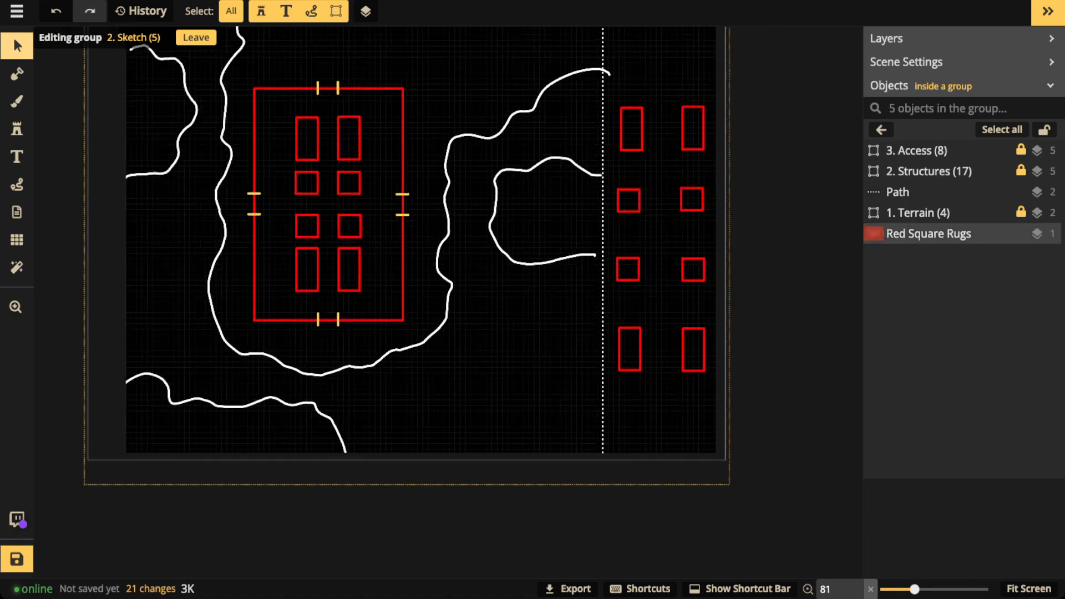
left_click(944, 233)
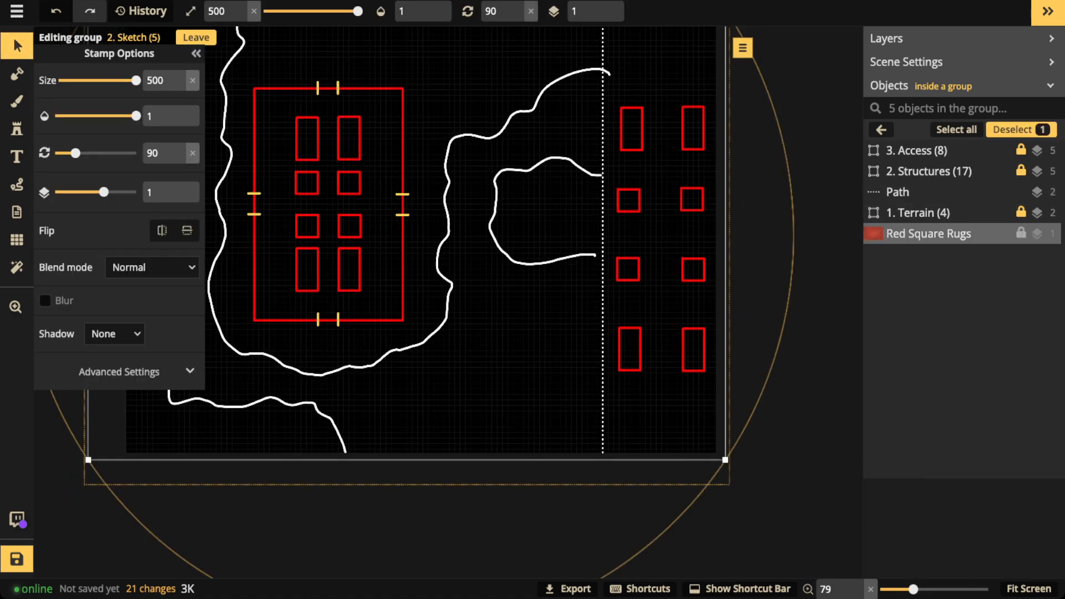
key("Delete")
key("Escape")
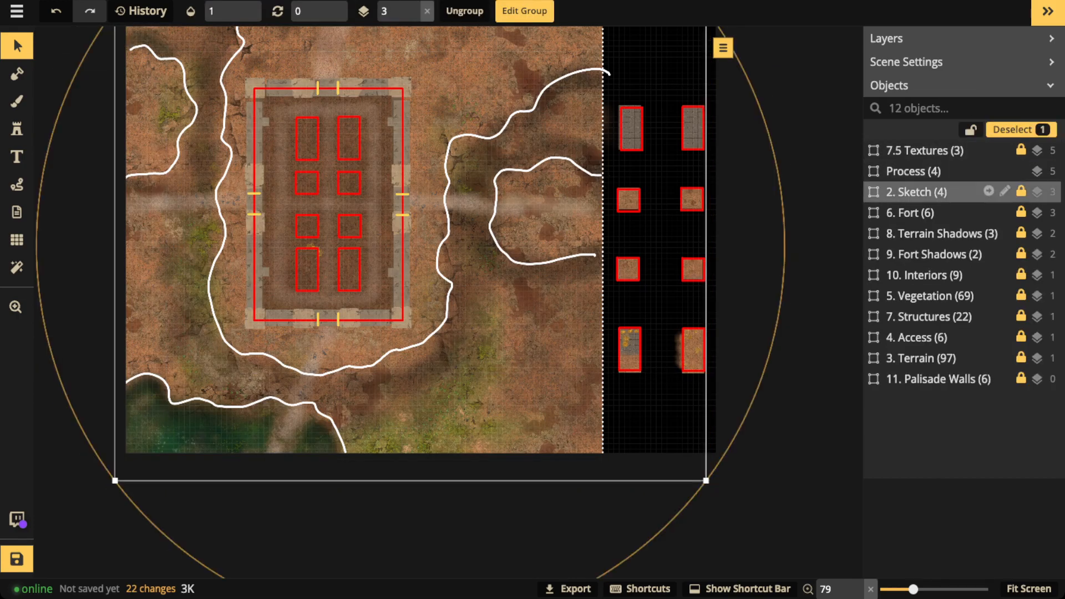
Set the opacity of the whole 2. Sketch group to 0.34 and deselect it.
left_click(220, 12)
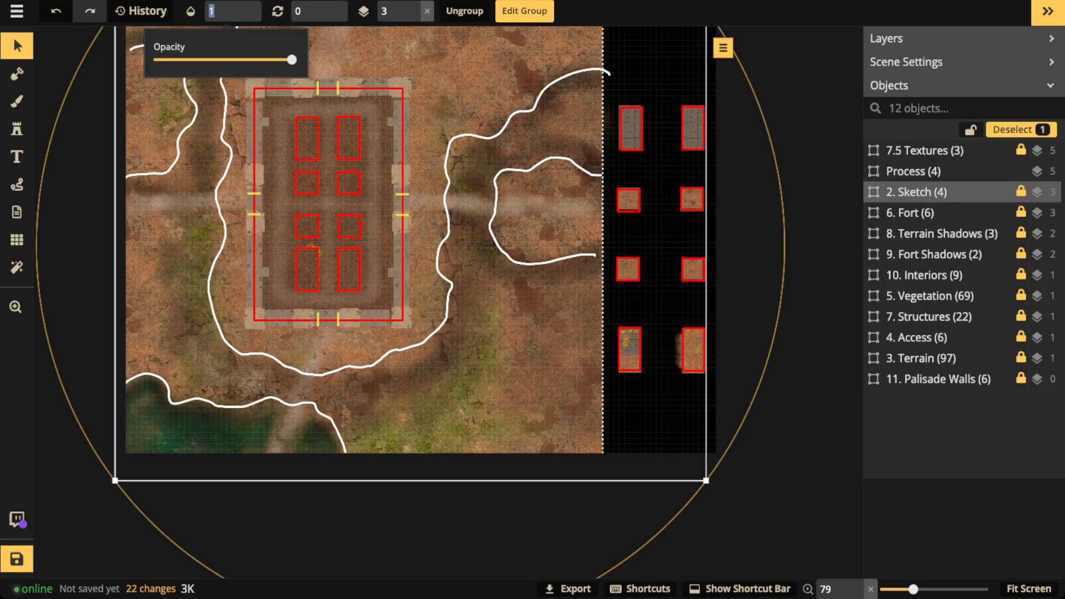
type("0.46")
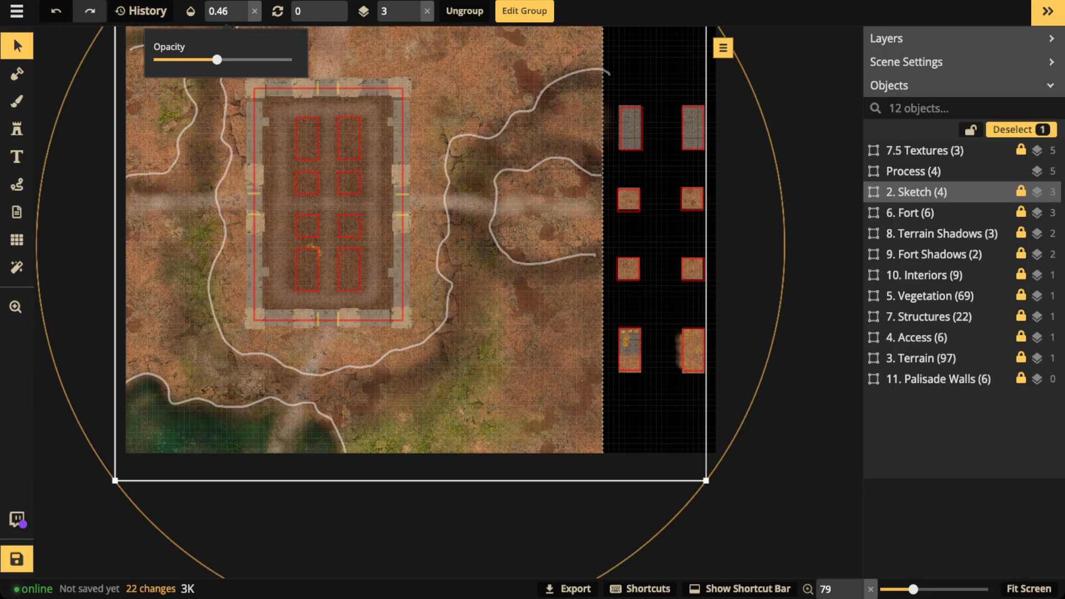
left_click_drag(217, 59, 201, 60)
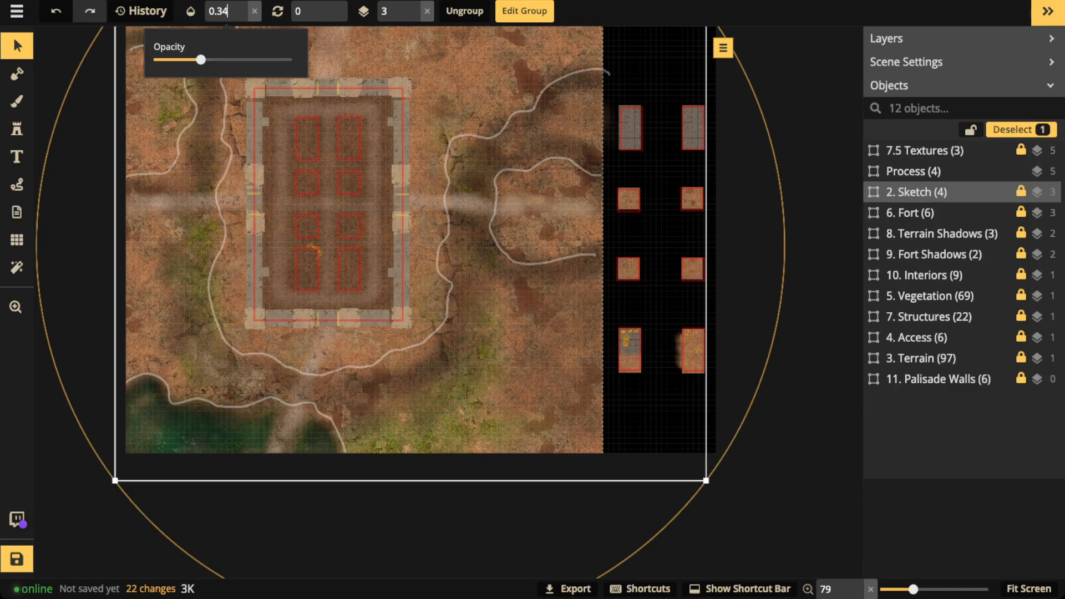
left_click(16, 46)
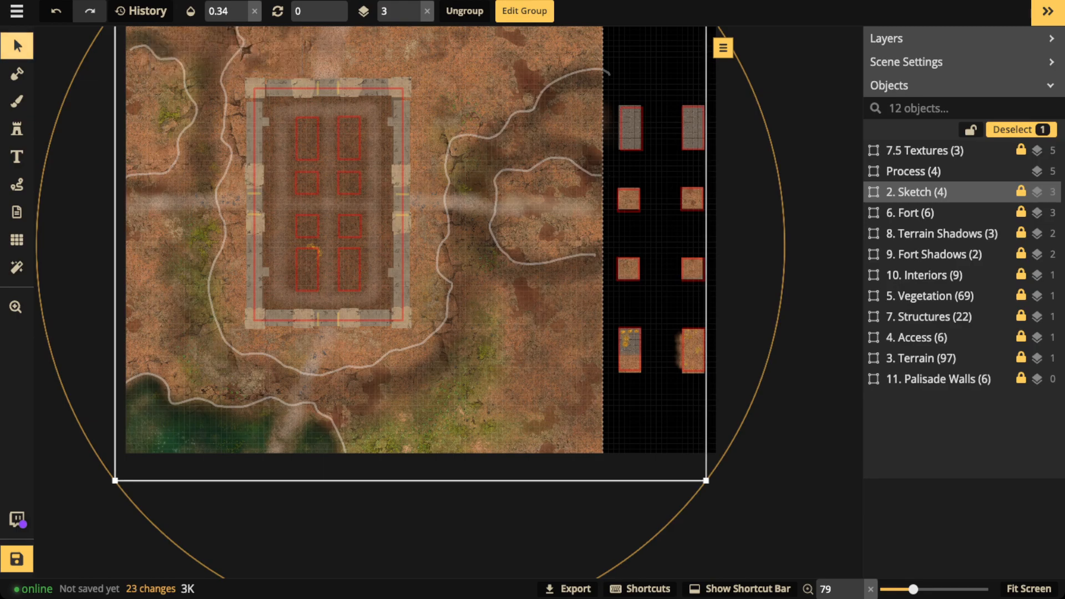
key("Escape")
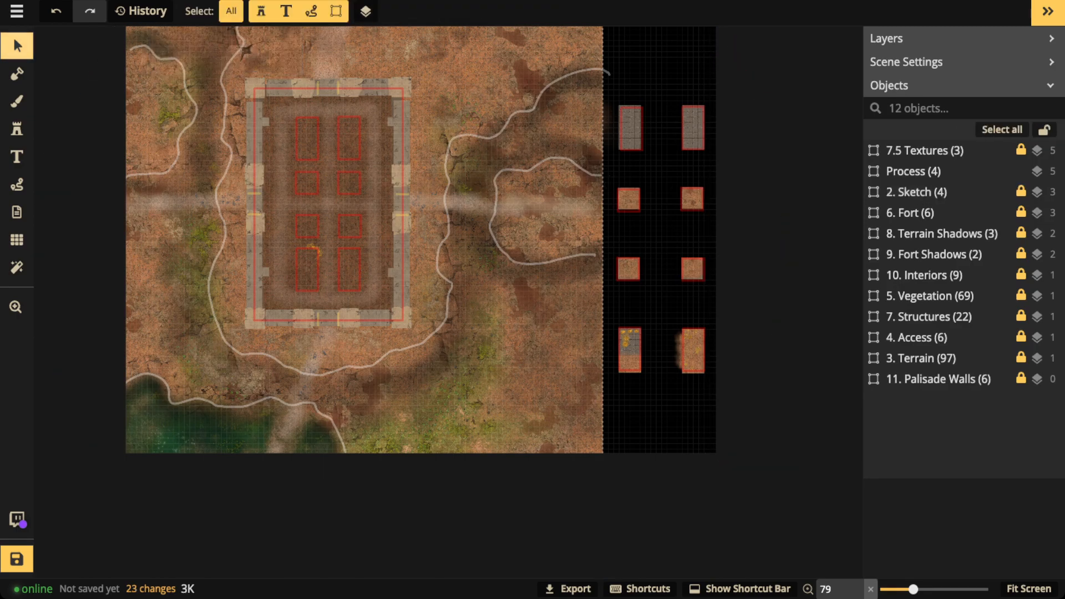
Bring the Process list over the fort to review the stages, and put it back beyond the map's left edge.
left_click_drag(72, 194, 262, 195)
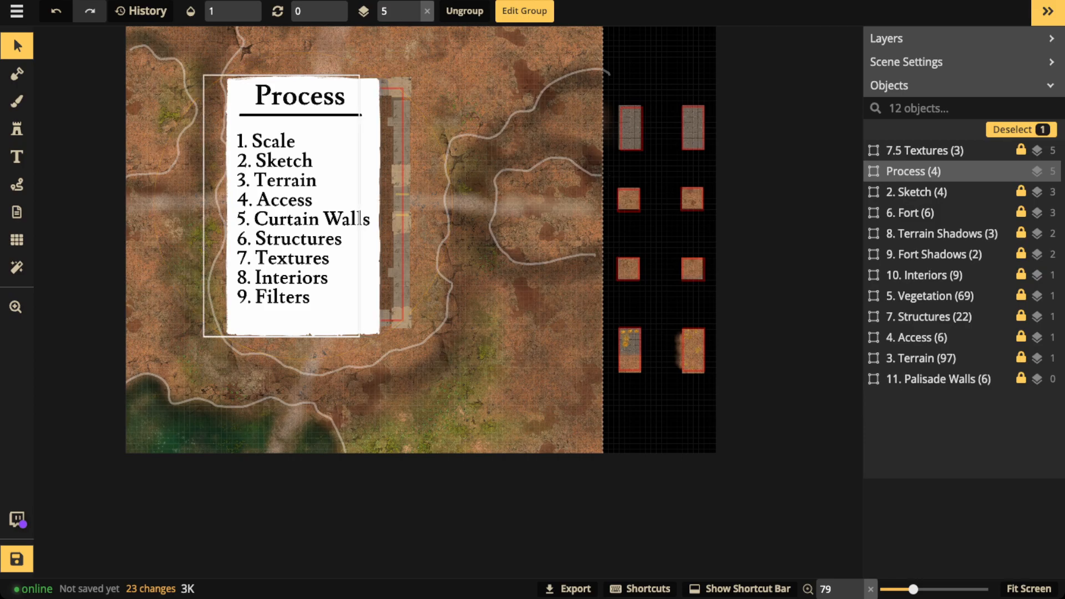
left_click_drag(288, 205, 38, 212)
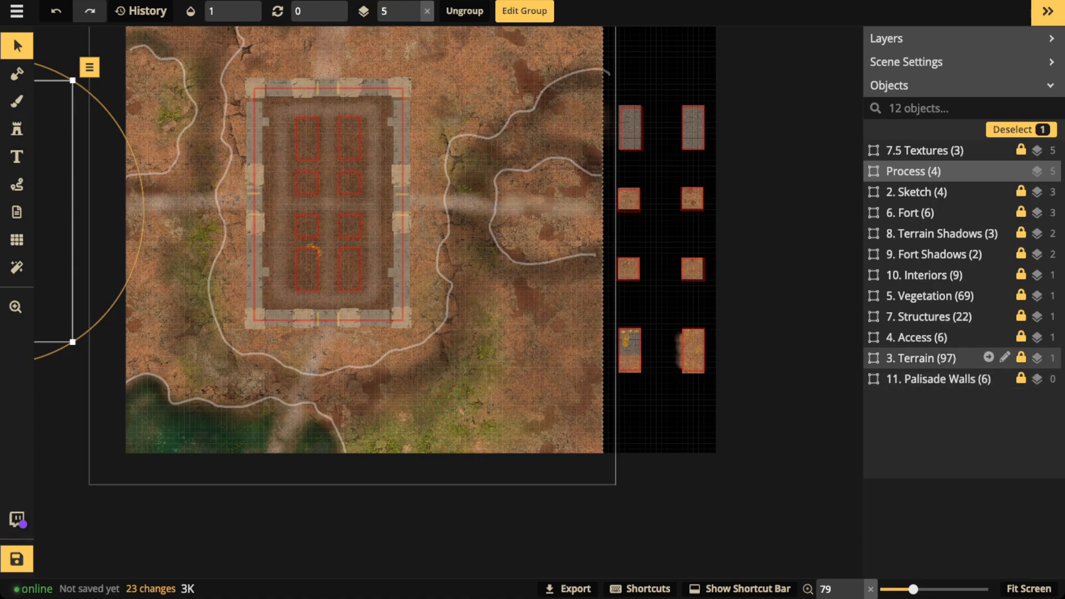
Set the opacity of the 3. Terrain group to 1 and examine the cliffs along the sketched outlines around the fort.
left_click(921, 358)
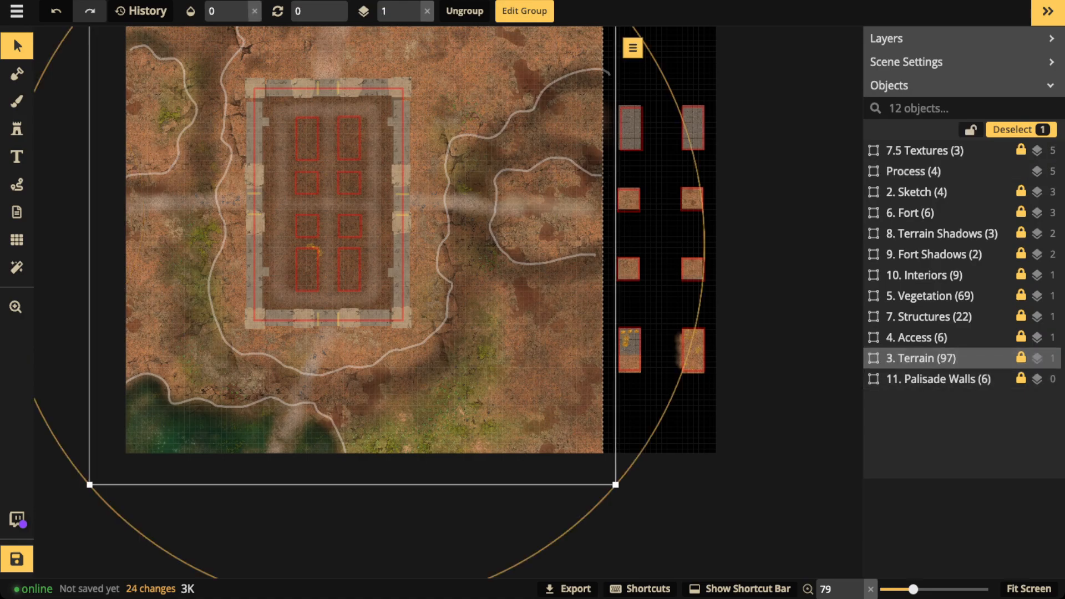
left_click(255, 11)
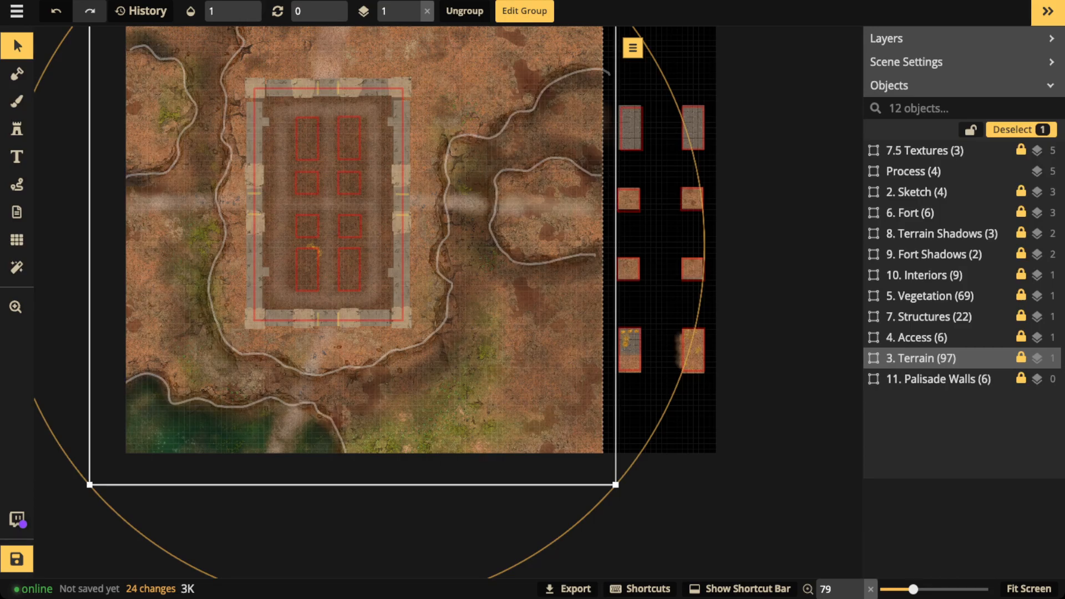
scroll(453, 202, "up", 5)
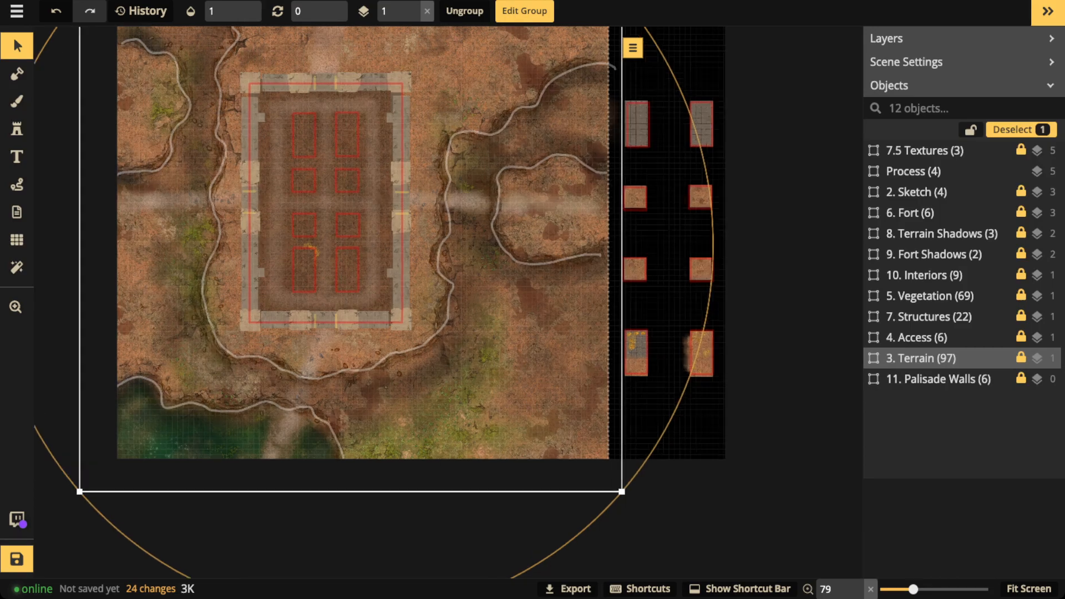
scroll(454, 199, "up", 5)
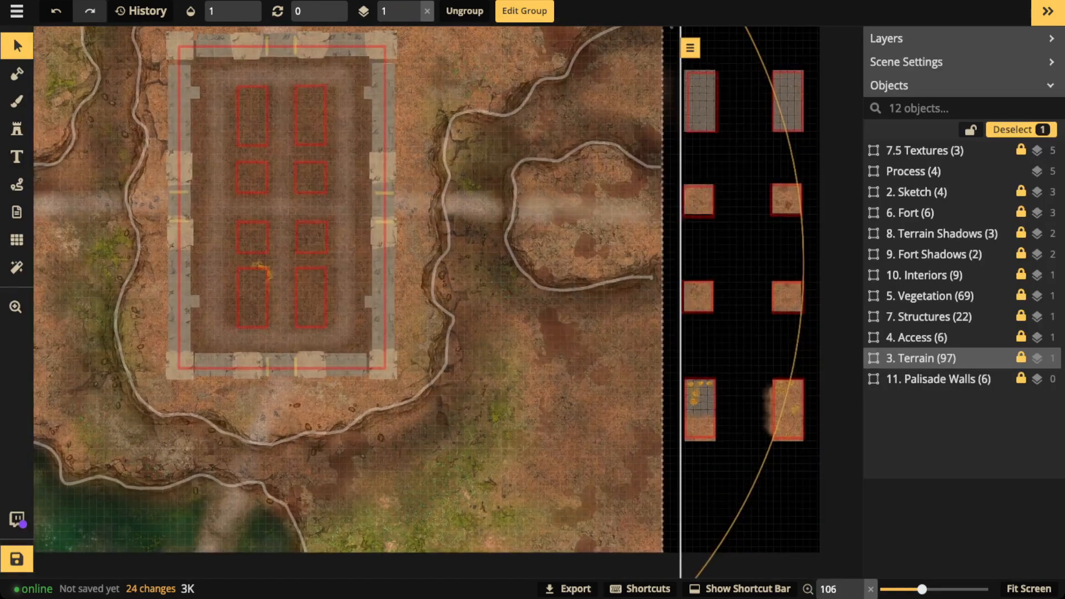
scroll(441, 236, "up", 5)
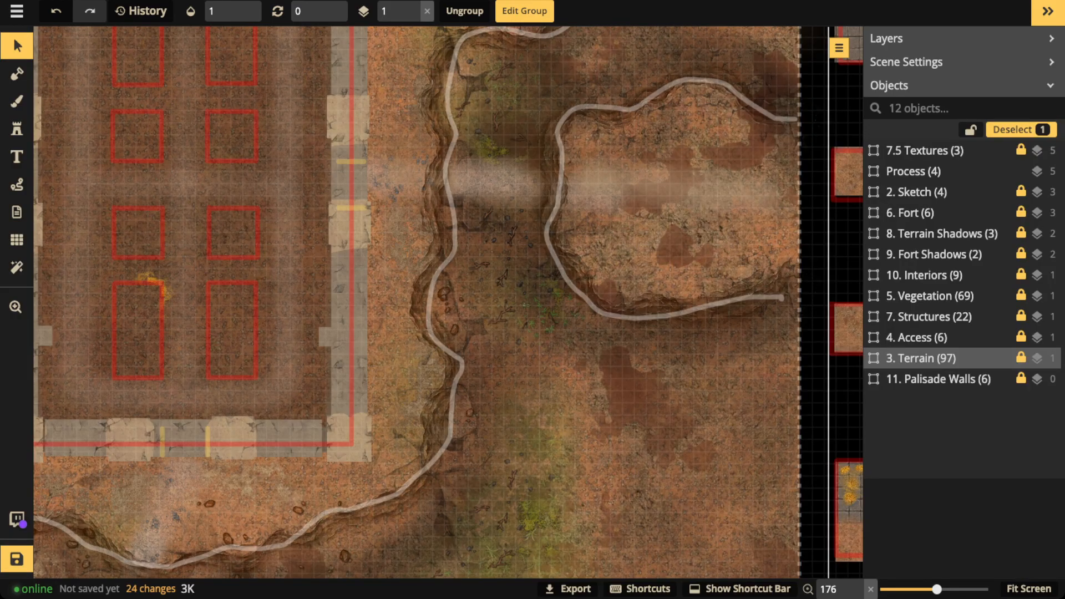
scroll(438, 216, "down", 5)
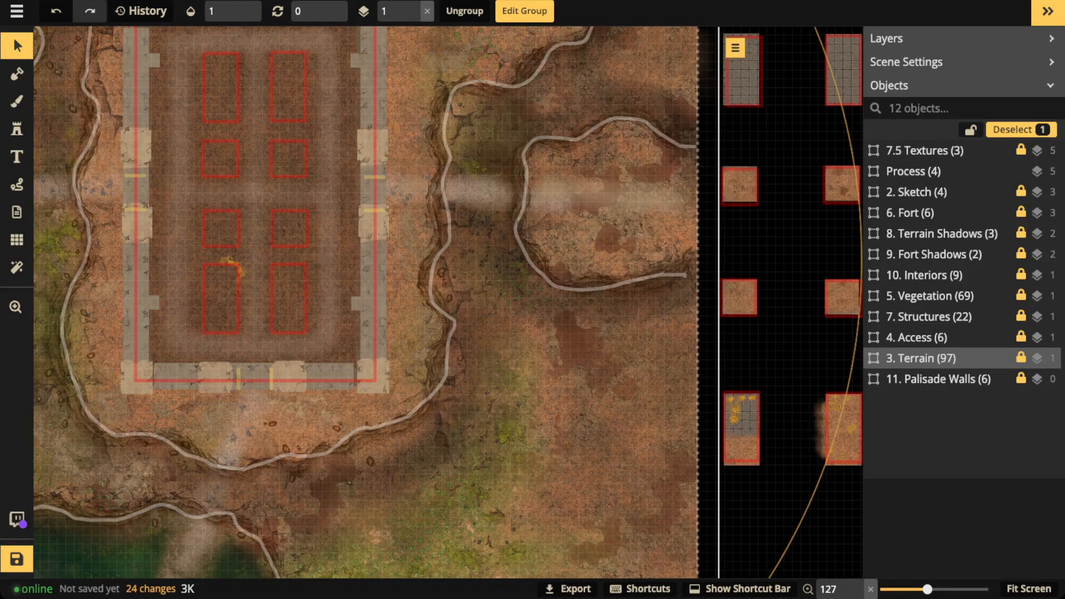
scroll(439, 199, "down", 2)
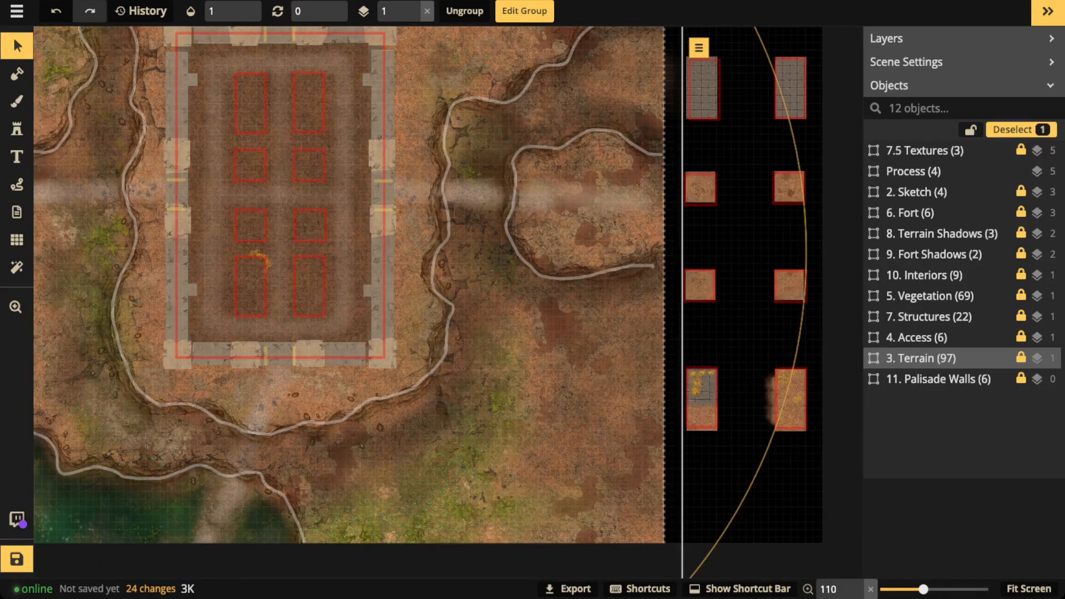
left_click_drag(438, 200, 436, 304)
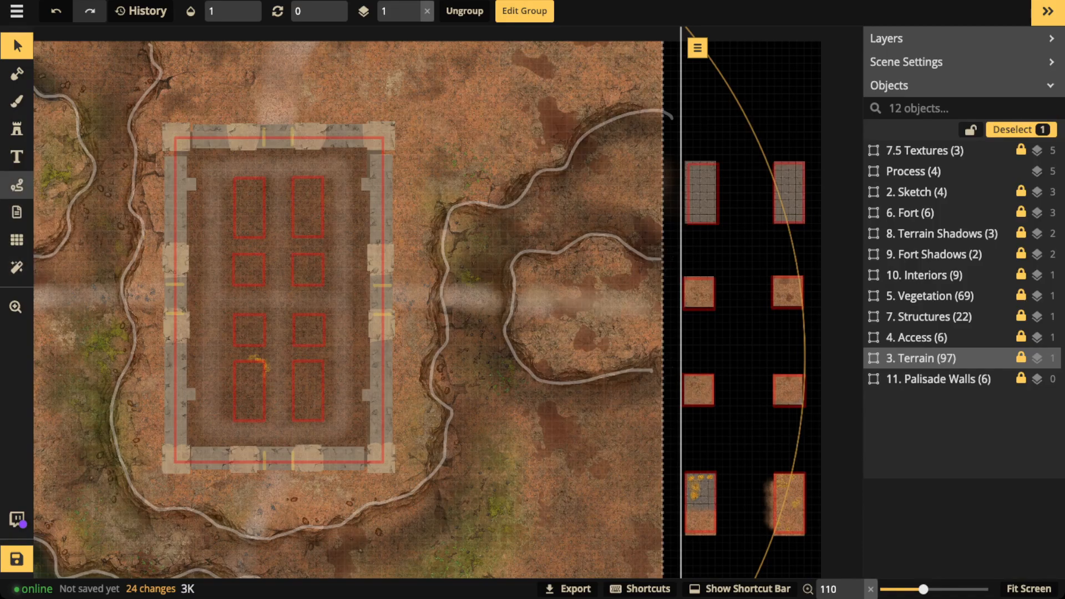
Trace the cliff line east and south of the fort with a yellow free-draw path of width 5, and delete the path.
left_click(17, 184)
mouse_move(604, 114)
left_mouse_down()
mouse_move(655, 112)
mouse_move(578, 139)
mouse_move(569, 159)
mouse_move(515, 195)
mouse_move(445, 211)
mouse_move(432, 239)
mouse_move(423, 371)
mouse_move(442, 407)
mouse_move(429, 479)
mouse_move(393, 506)
mouse_move(271, 541)
left_mouse_up()
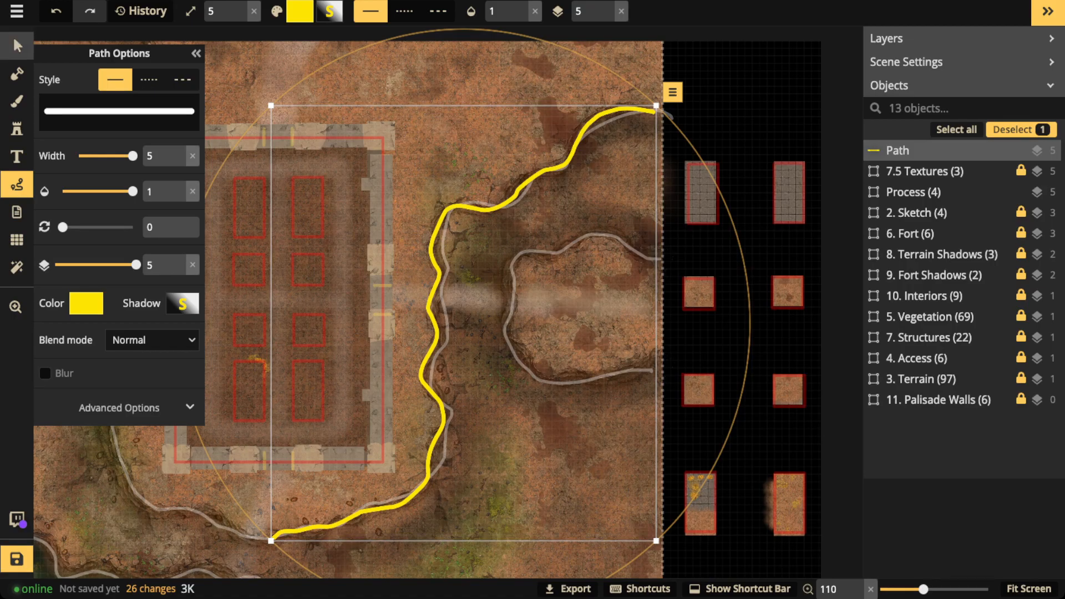
left_click(17, 46)
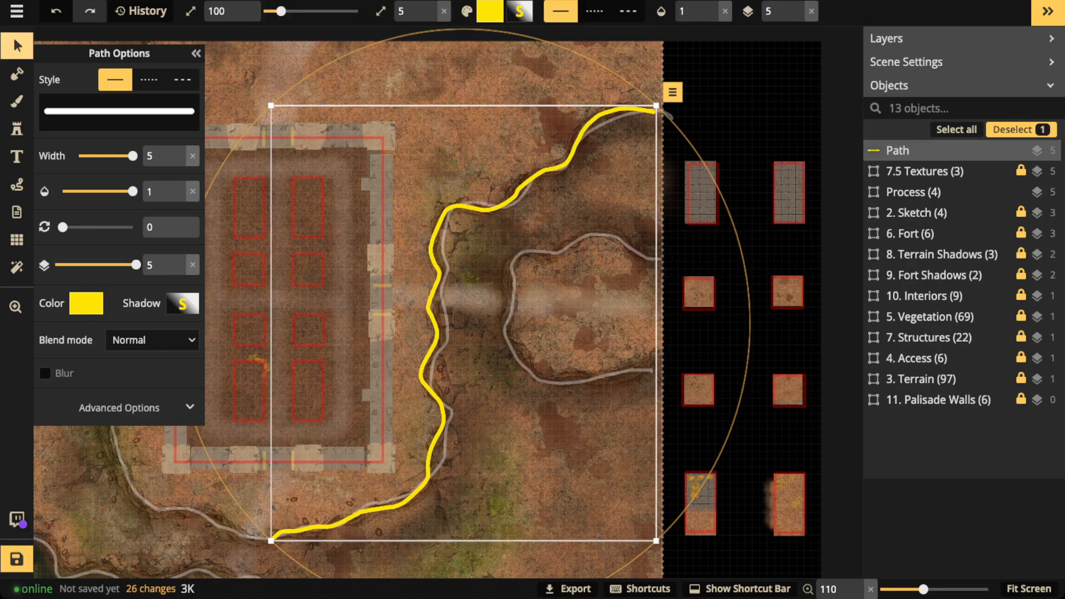
key("Delete")
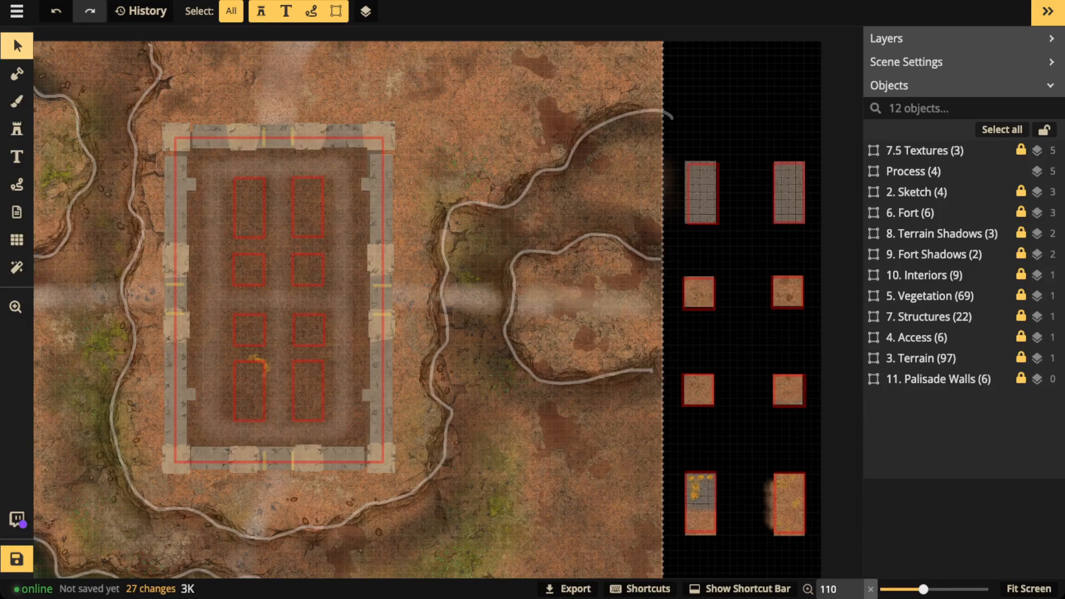
Delete the whole 2. Sketch group from the map.
scroll(525, 143, "down", 2)
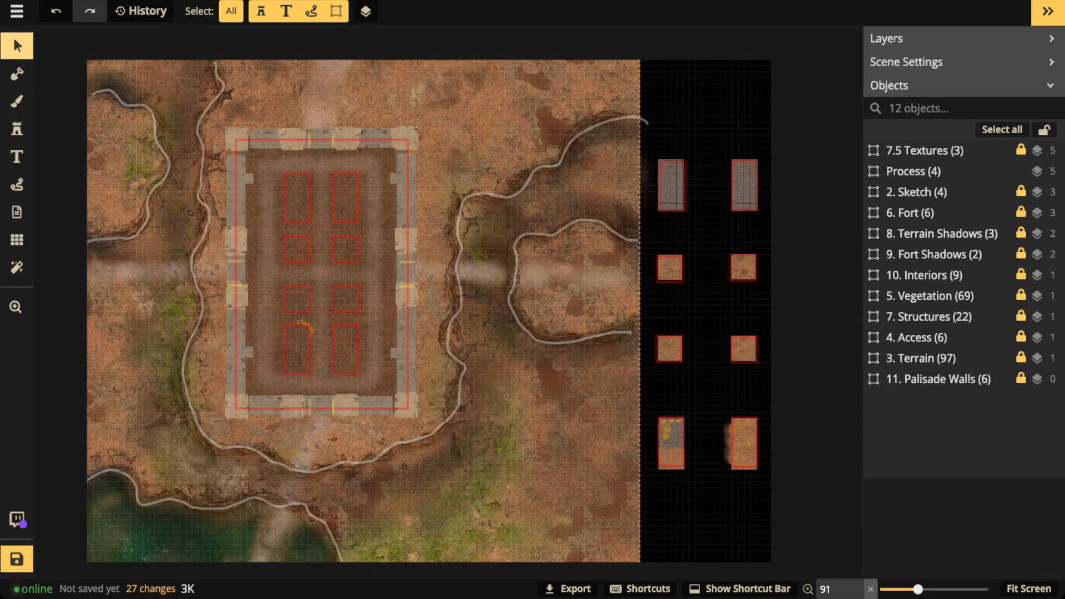
scroll(565, 98, "down", 2)
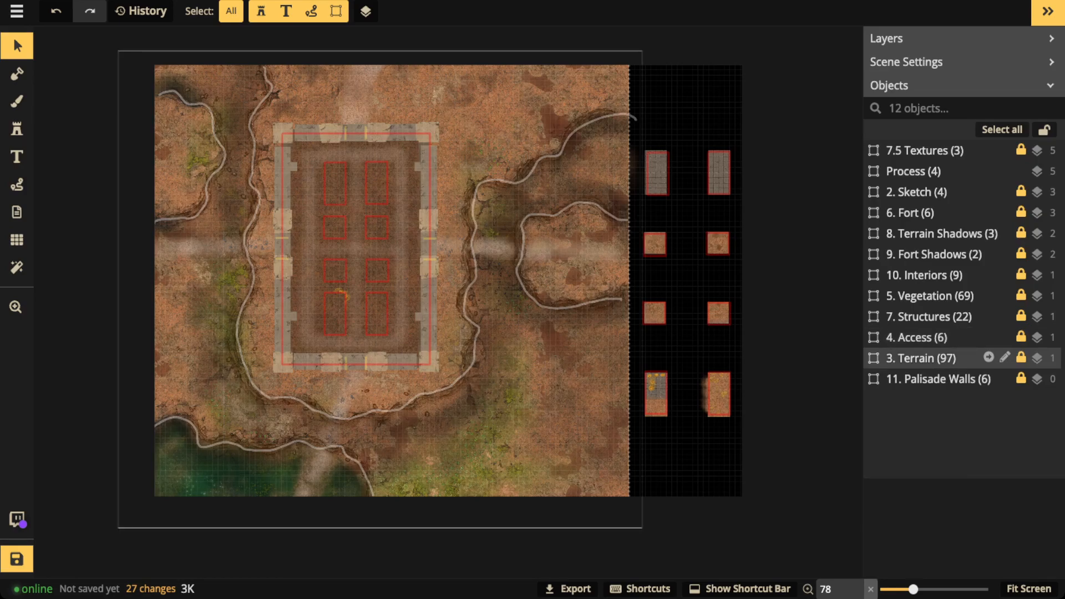
left_click(933, 192)
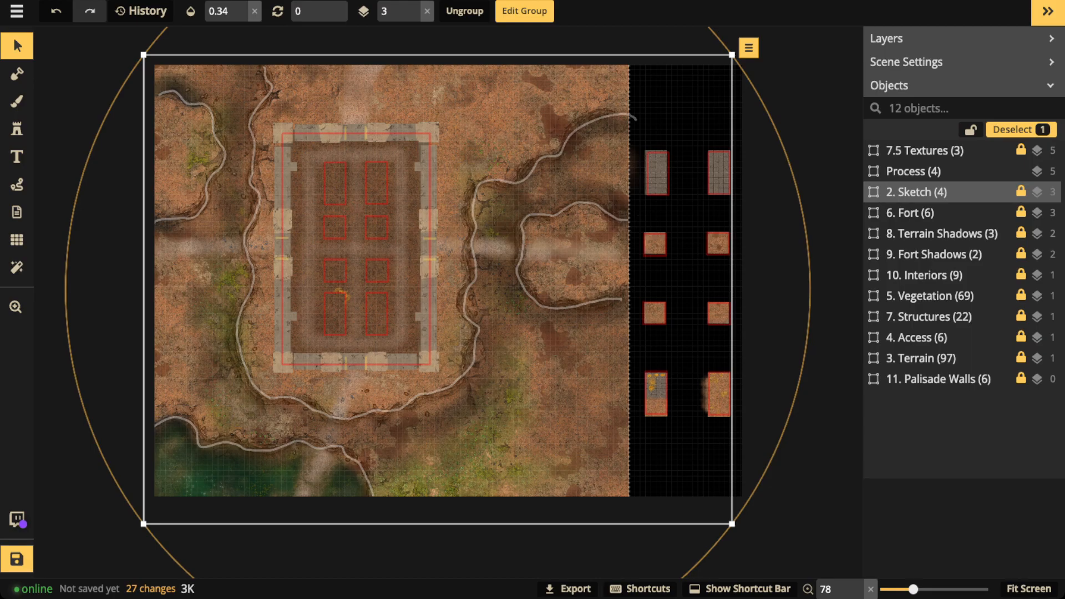
key("Delete")
Look through the stamp blend modes from Normal to Luminosity and leave the Stamp tool without placing anything.
scroll(254, 237, "up", 5)
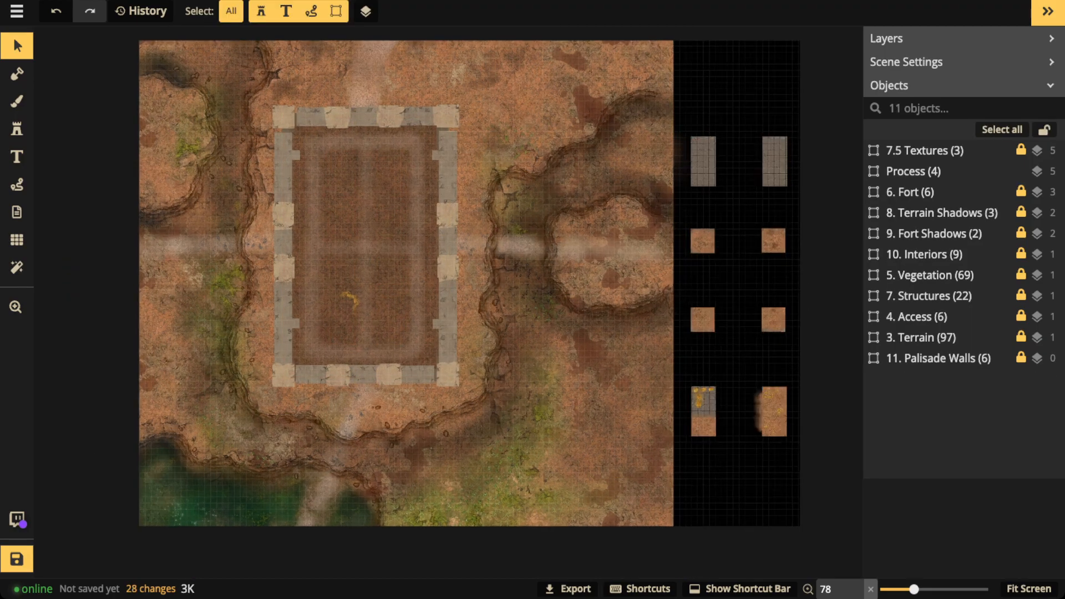
scroll(232, 186, "up", 6)
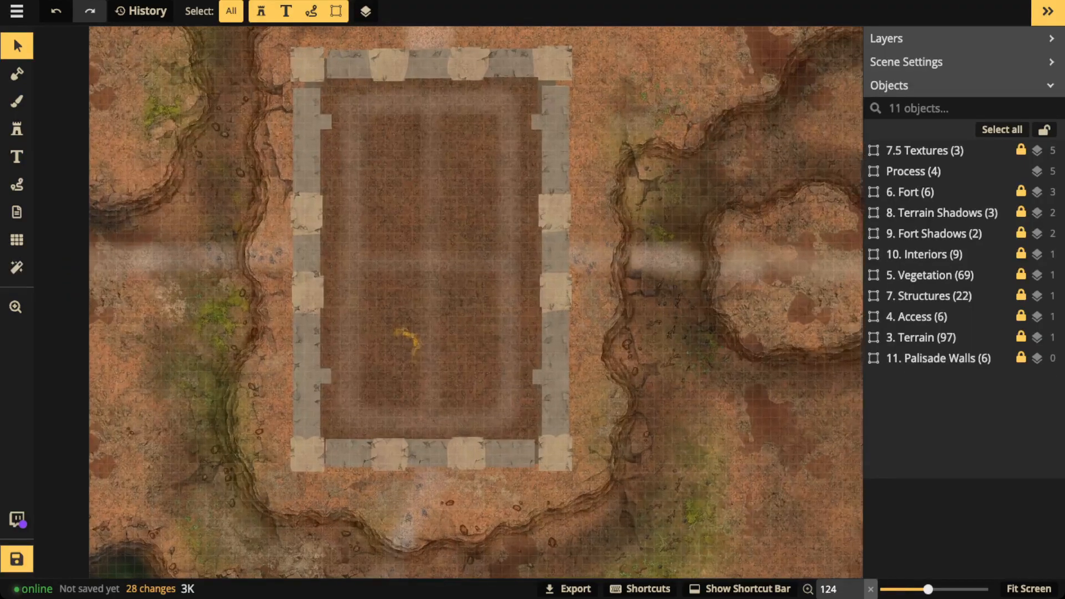
scroll(448, 303, "up", 3)
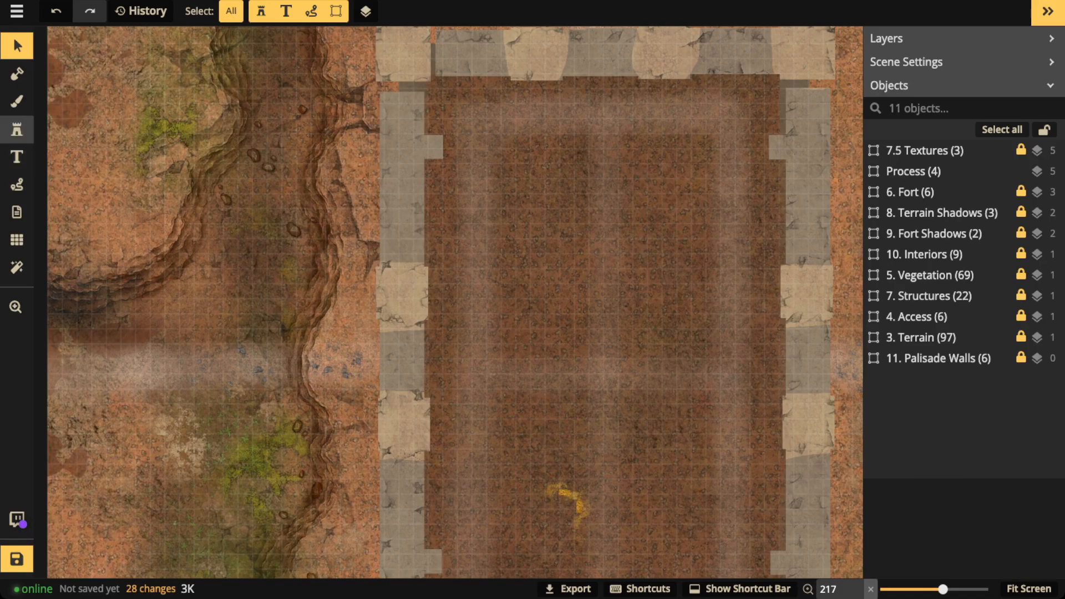
left_click(16, 129)
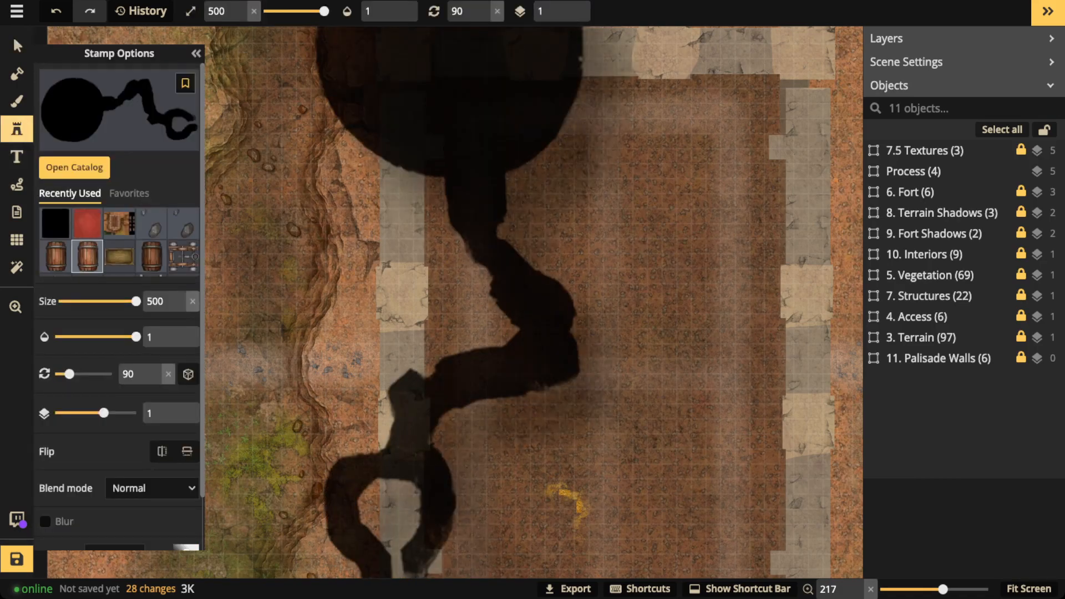
left_click(151, 428)
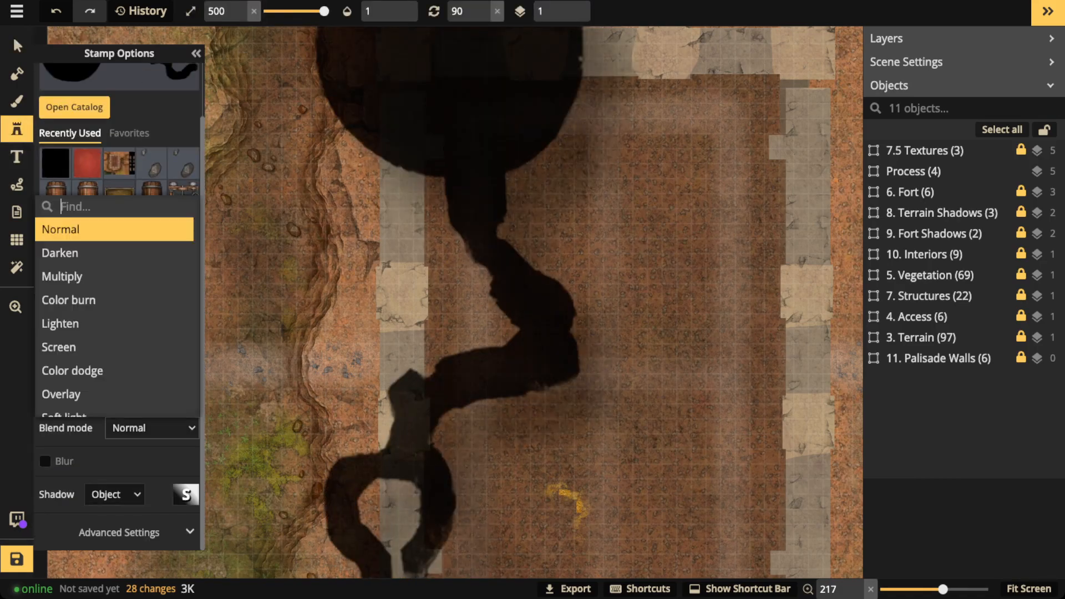
scroll(111, 355, "down", 4)
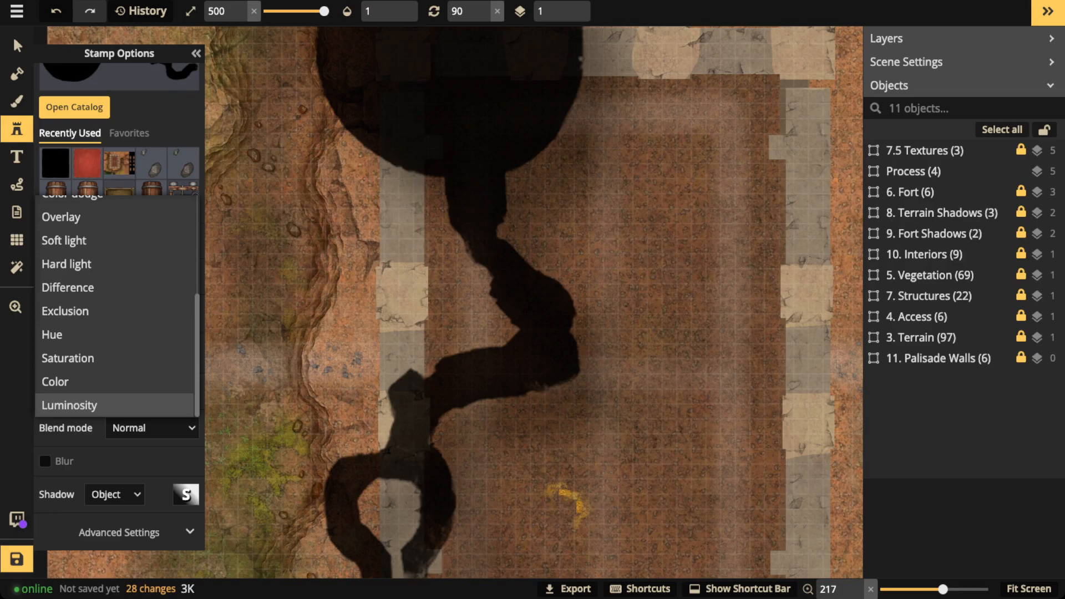
left_click(196, 53)
left_click(196, 53)
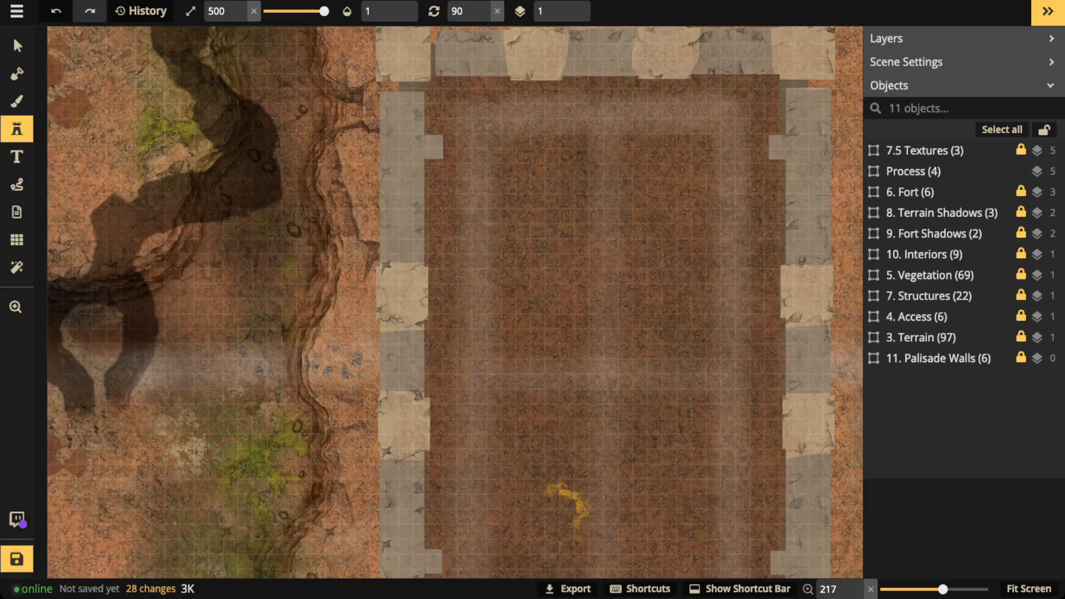
left_click(17, 47)
Circle two small rocks beside the cliff west of the fort with yellow free-draw paths, deleting each path.
scroll(455, 302, "down", 5)
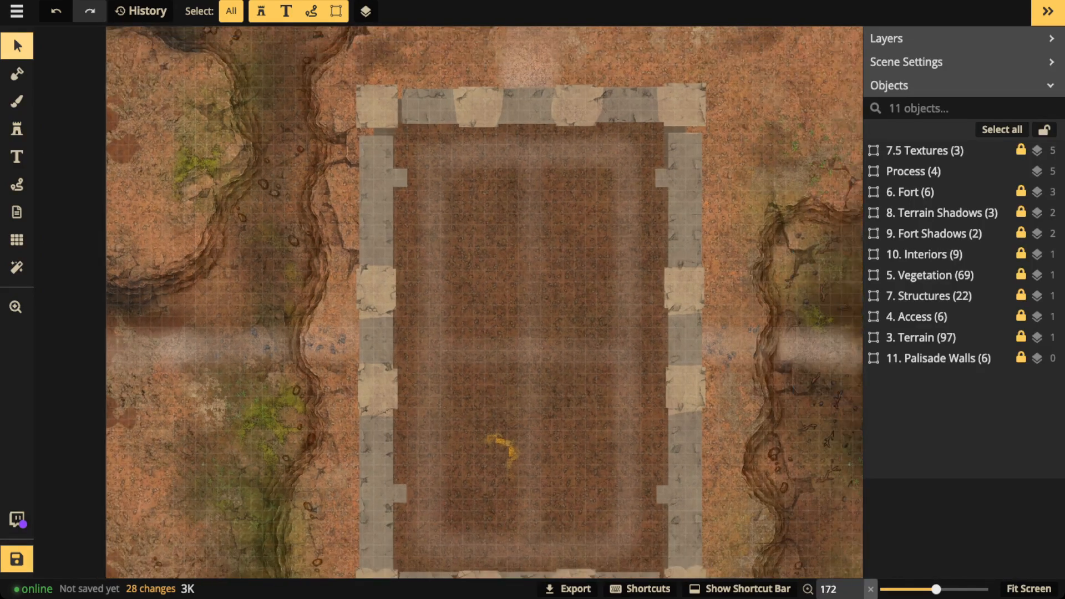
scroll(455, 303, "up", 3)
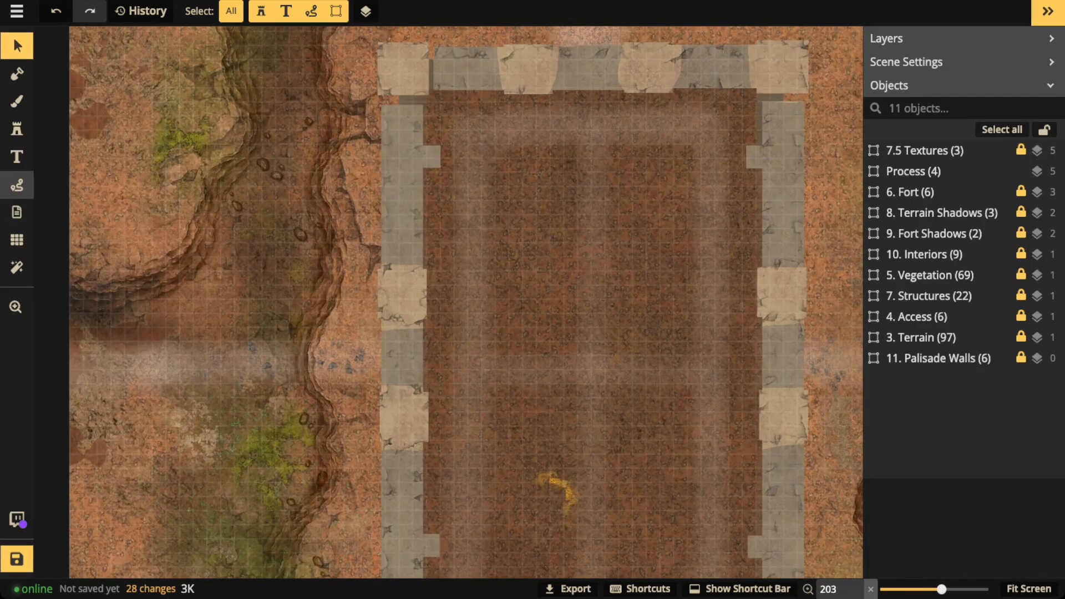
left_click(17, 185)
mouse_move(306, 219)
left_mouse_down()
mouse_move(306, 249)
mouse_move(304, 208)
left_mouse_up()
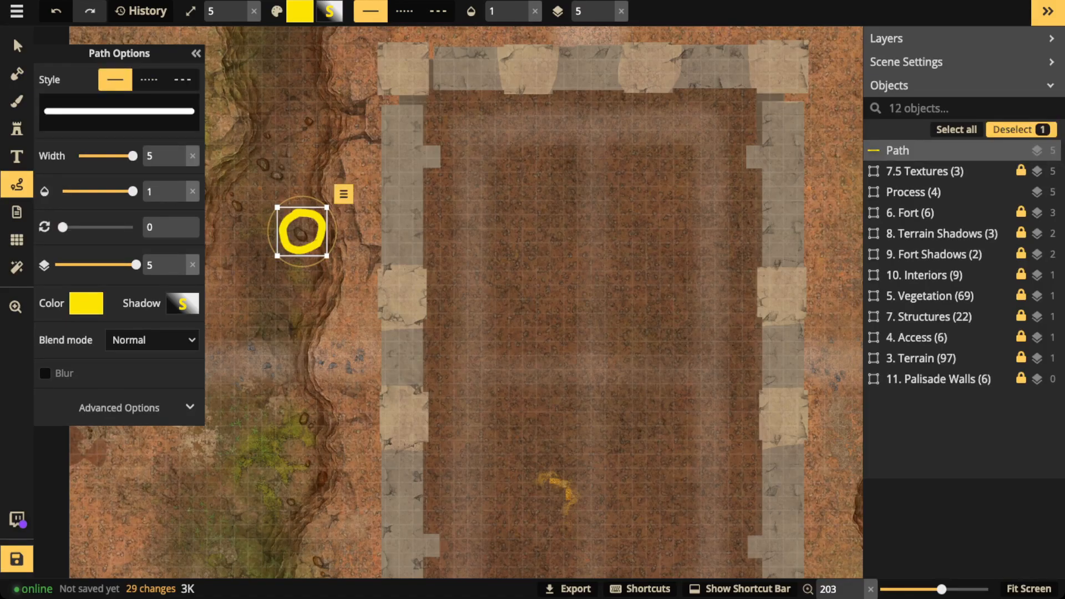
key("Delete")
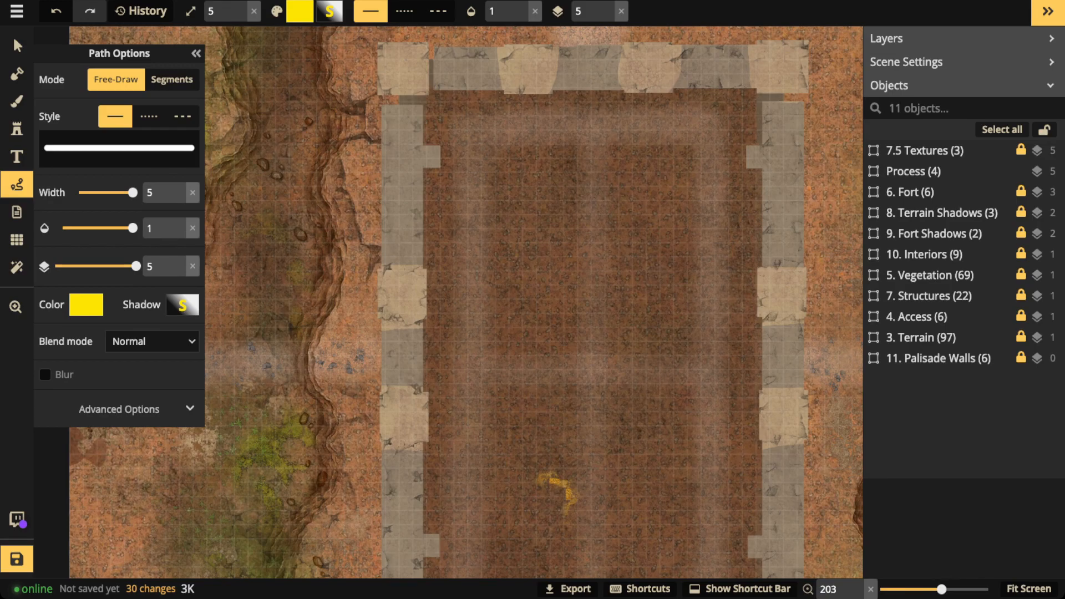
mouse_move(295, 111)
left_mouse_down()
mouse_move(324, 104)
mouse_move(309, 96)
left_mouse_up()
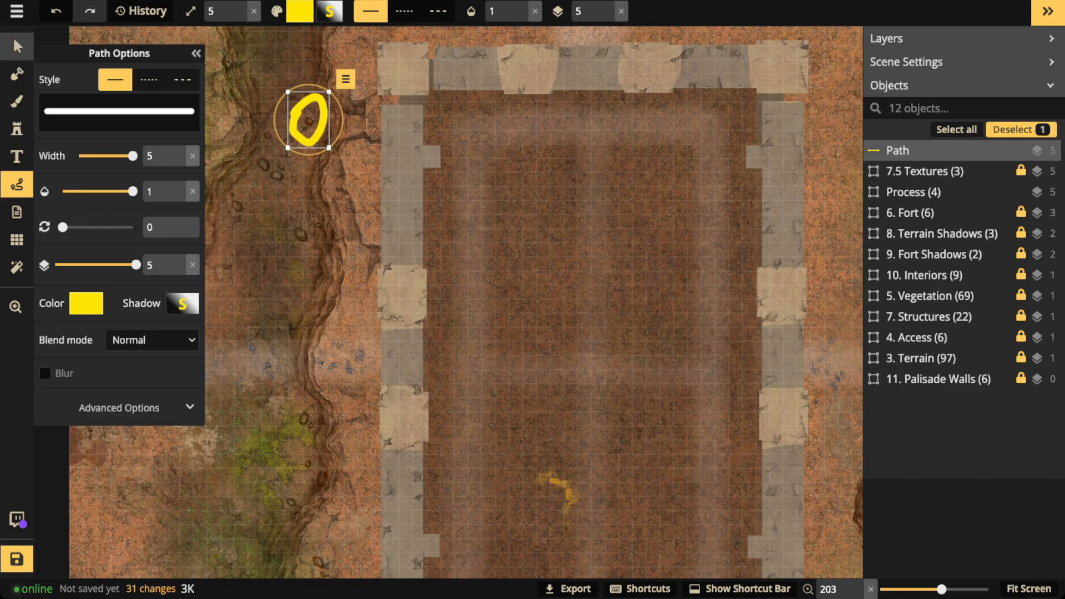
left_click(16, 46)
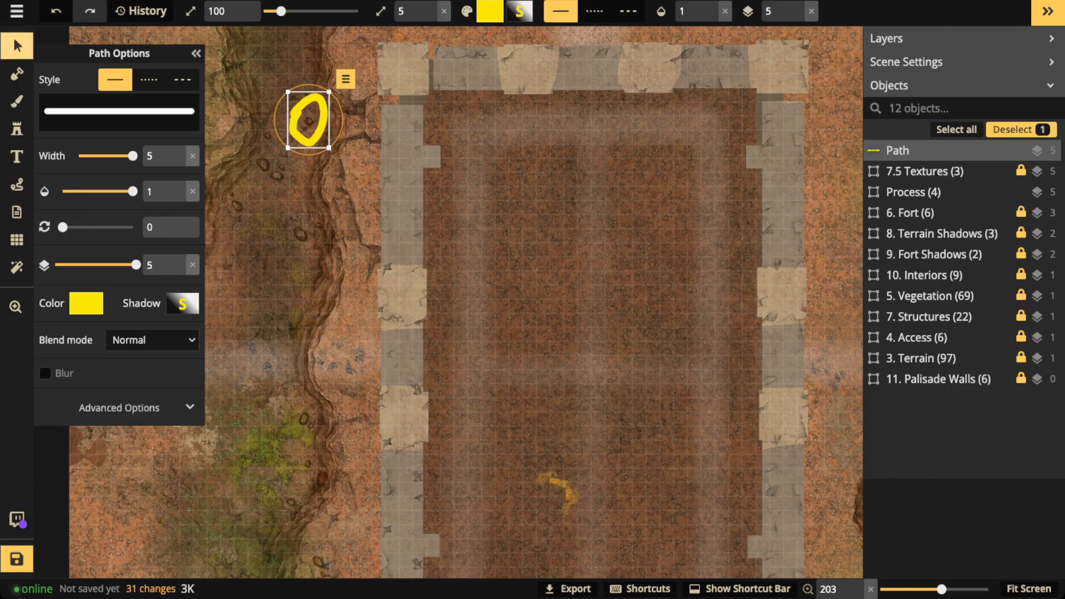
key("Delete")
Bring the Process list over the fort to review the stages, and return it to the empty area beyond the map's left edge.
scroll(466, 303, "down", 4)
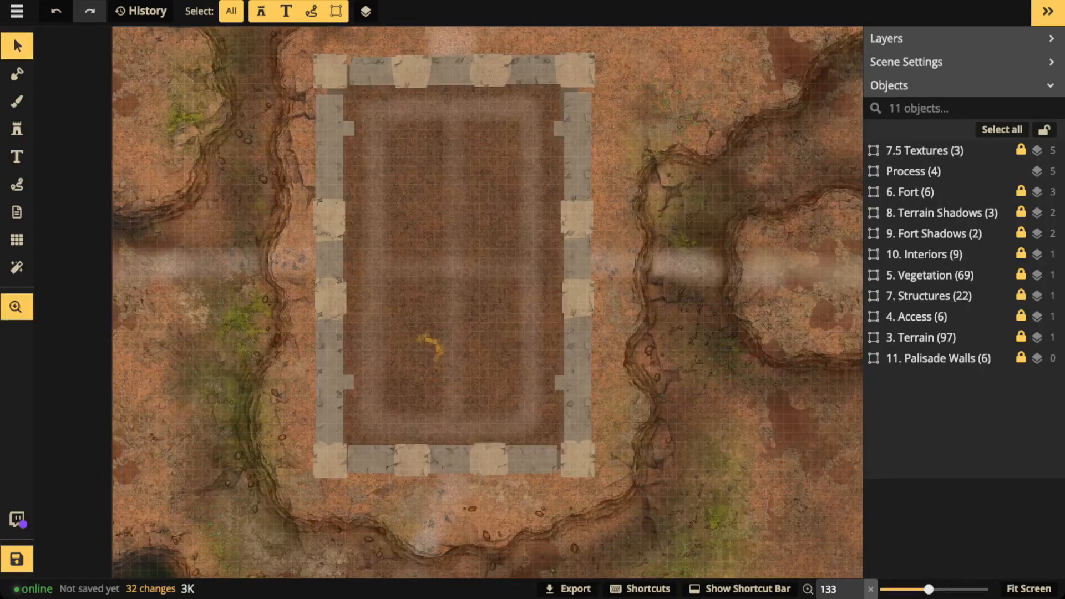
scroll(233, 219, "down", 1)
left_click_drag(234, 220, 362, 220)
left_click(111, 269)
left_click_drag(111, 269, 555, 266)
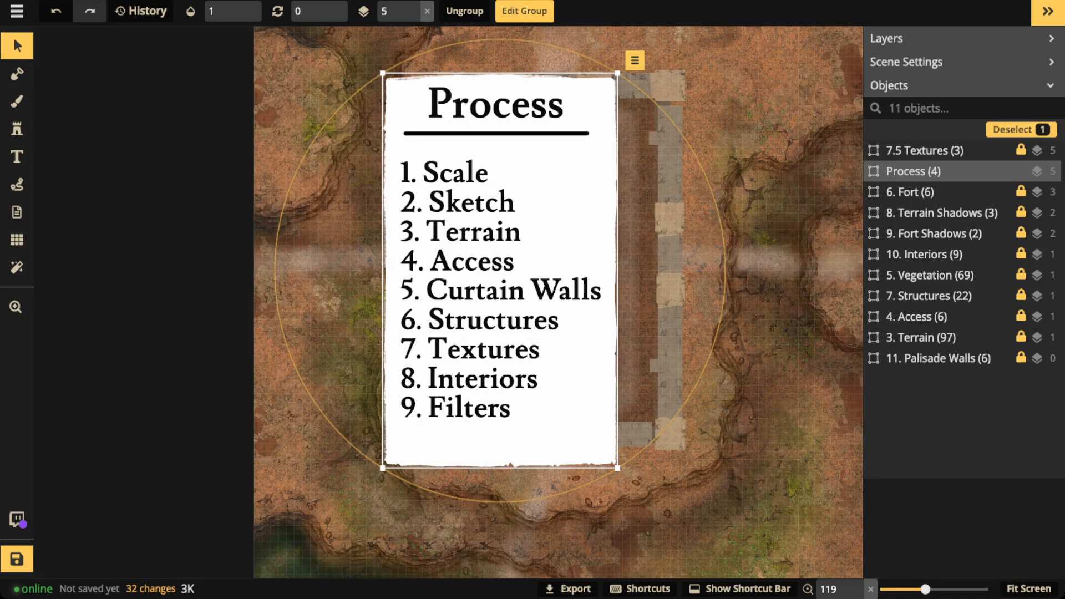
left_click_drag(556, 267, 170, 266)
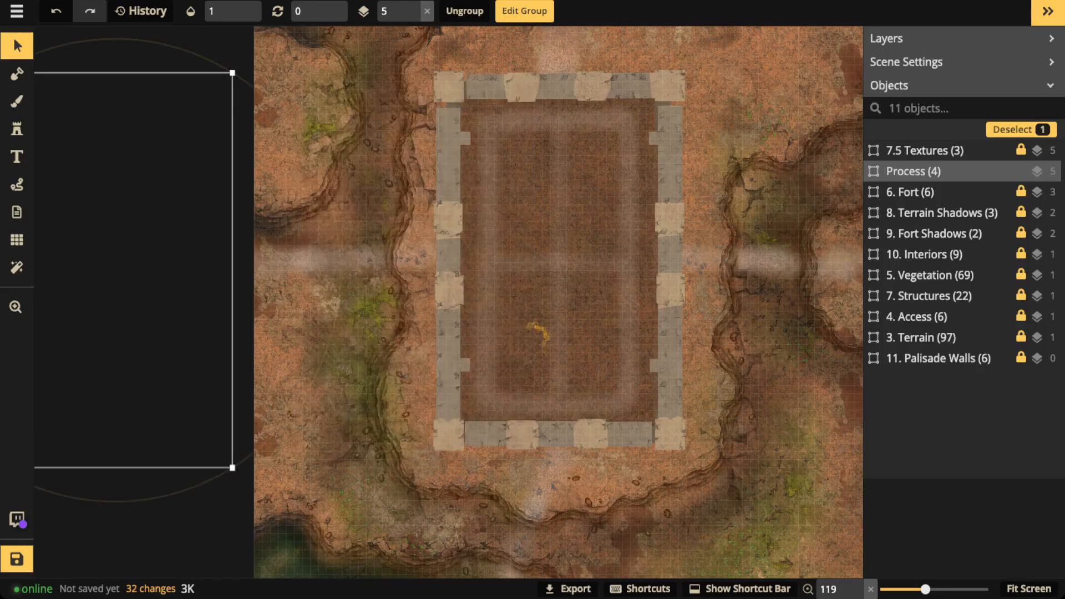
Set the opacity of the 4. Access group to 1.
left_click(917, 317)
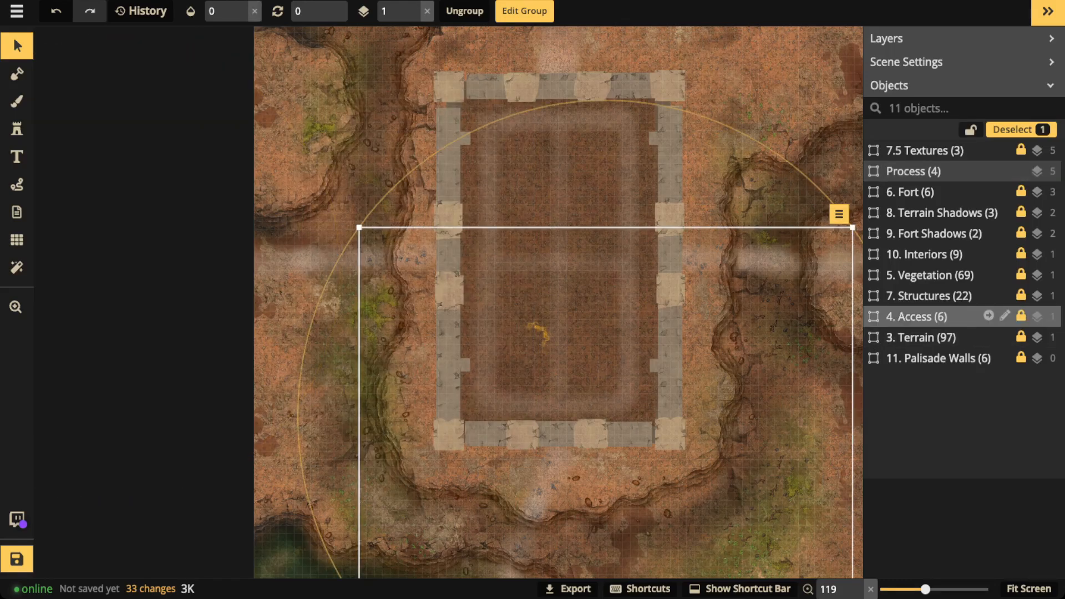
left_click(241, 6)
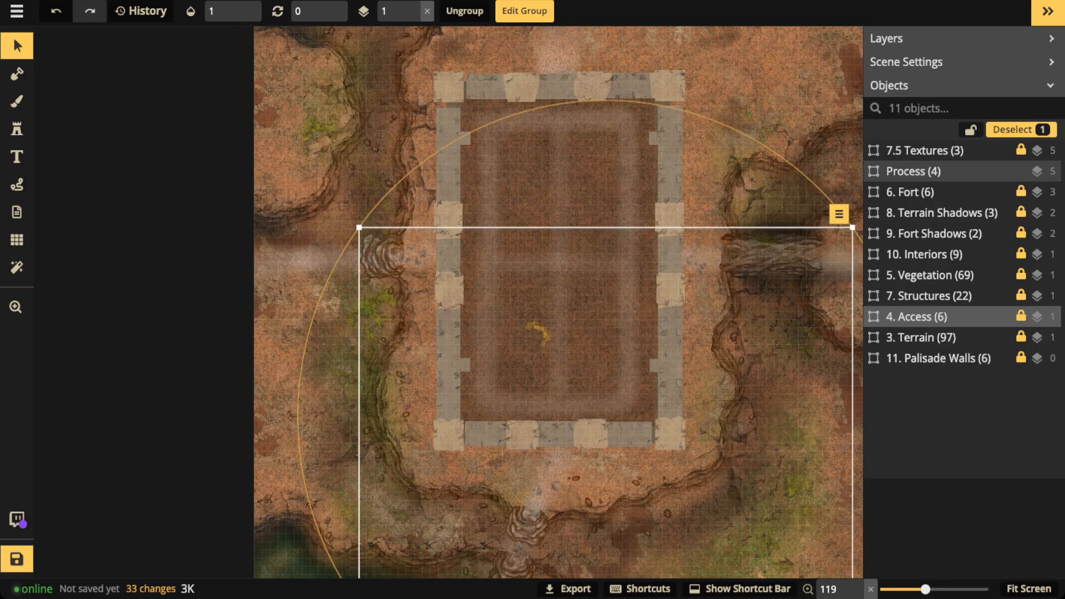
scroll(541, 340, "up", 5)
key("space")
left_click_drag(542, 333, 537, 574)
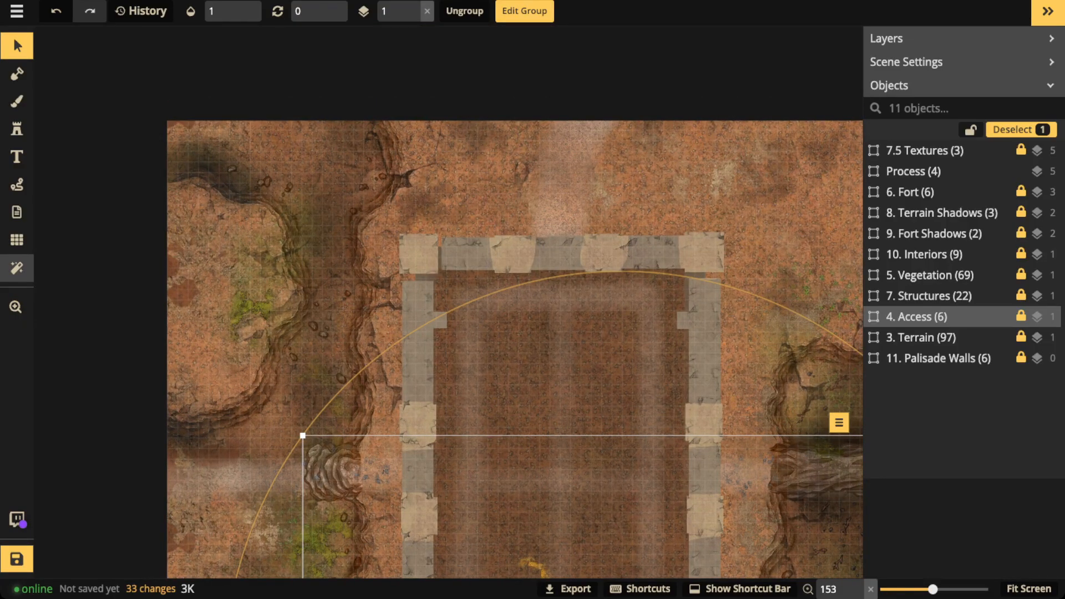
Circle the fort's north entrance and the rock steps on the western cliff with yellow free-draw paths, deleting each path.
left_click(17, 185)
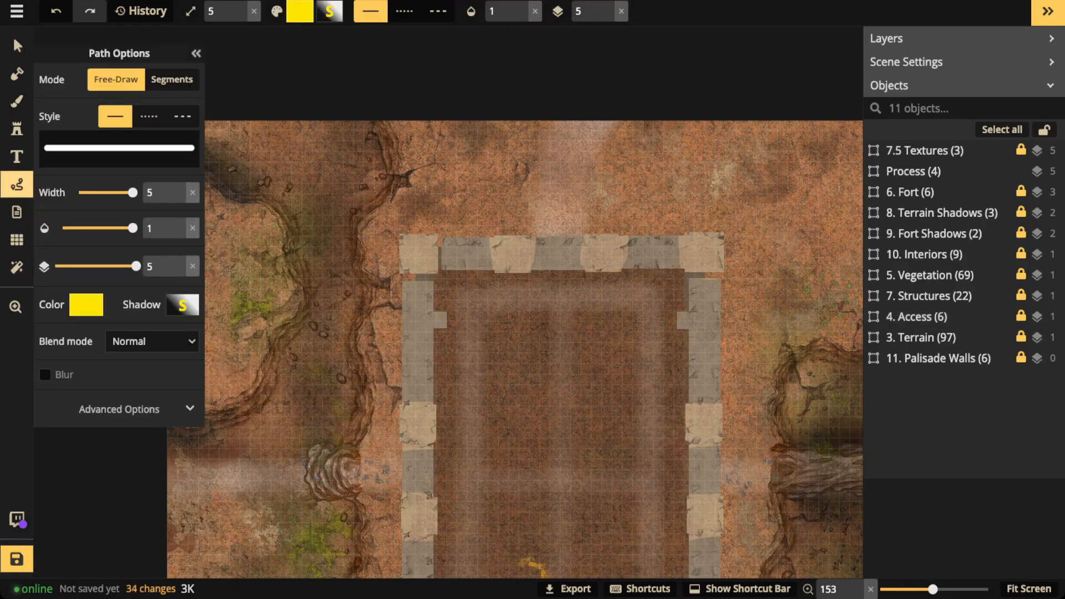
mouse_move(551, 192)
left_mouse_down()
mouse_move(534, 262)
mouse_move(592, 259)
mouse_move(598, 207)
left_mouse_up()
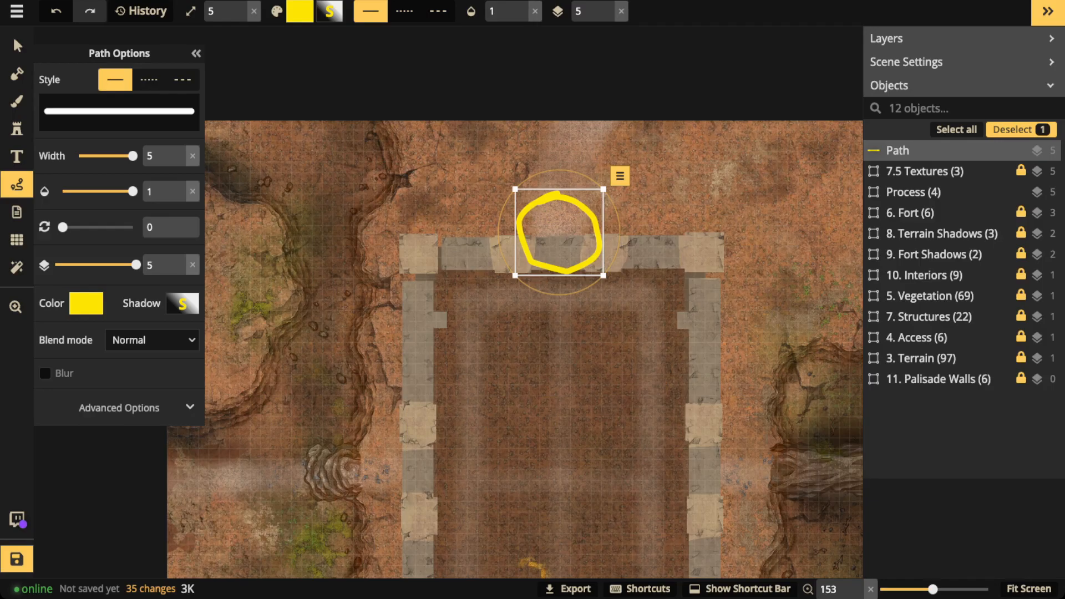
key("Delete")
left_click_drag(472, 366, 598, 235)
mouse_move(474, 297)
left_mouse_down()
mouse_move(441, 302)
mouse_move(417, 355)
mouse_move(508, 322)
mouse_move(469, 292)
left_mouse_up()
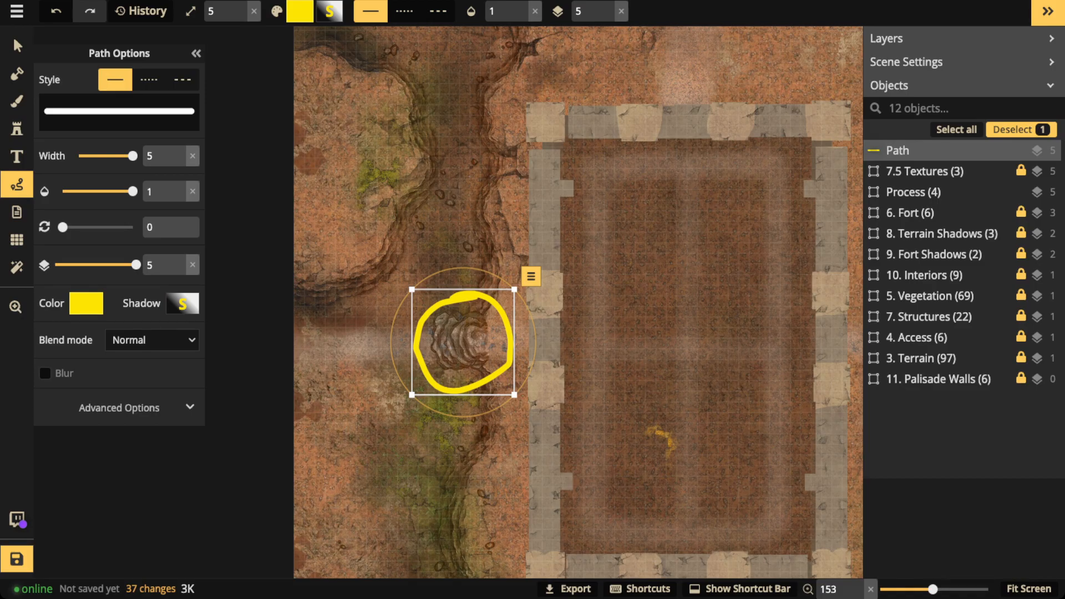
key("Delete")
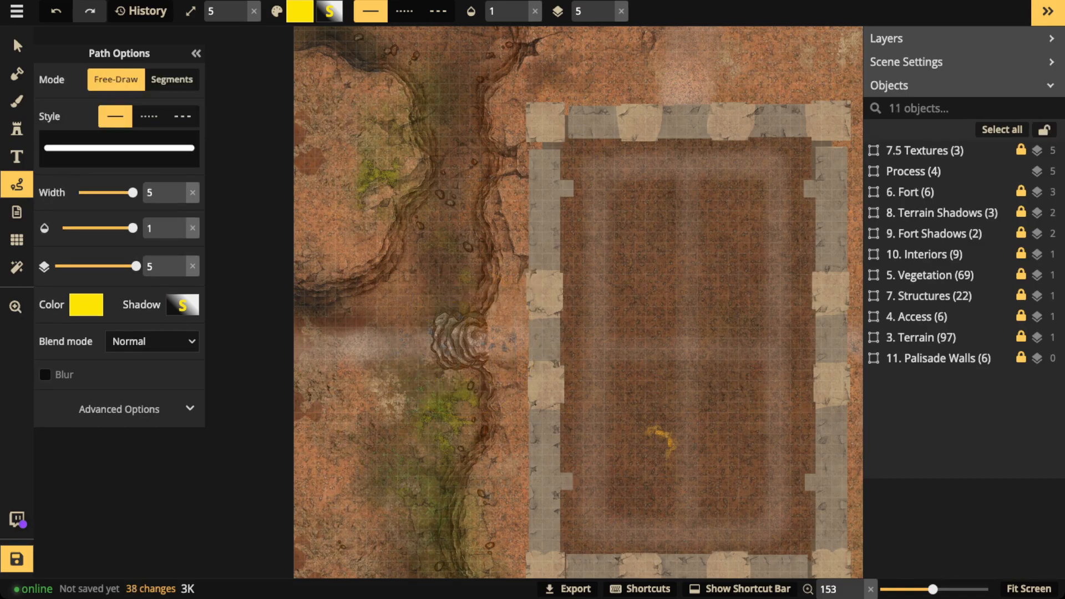
Circle the two rock stairways south of the fort and trace the water's upper shoreline in yellow, deleting each path.
scroll(577, 302, "down", 5)
mouse_move(600, 404)
left_mouse_down()
mouse_move(513, 529)
mouse_move(535, 549)
mouse_move(611, 554)
mouse_move(572, 407)
left_mouse_up()
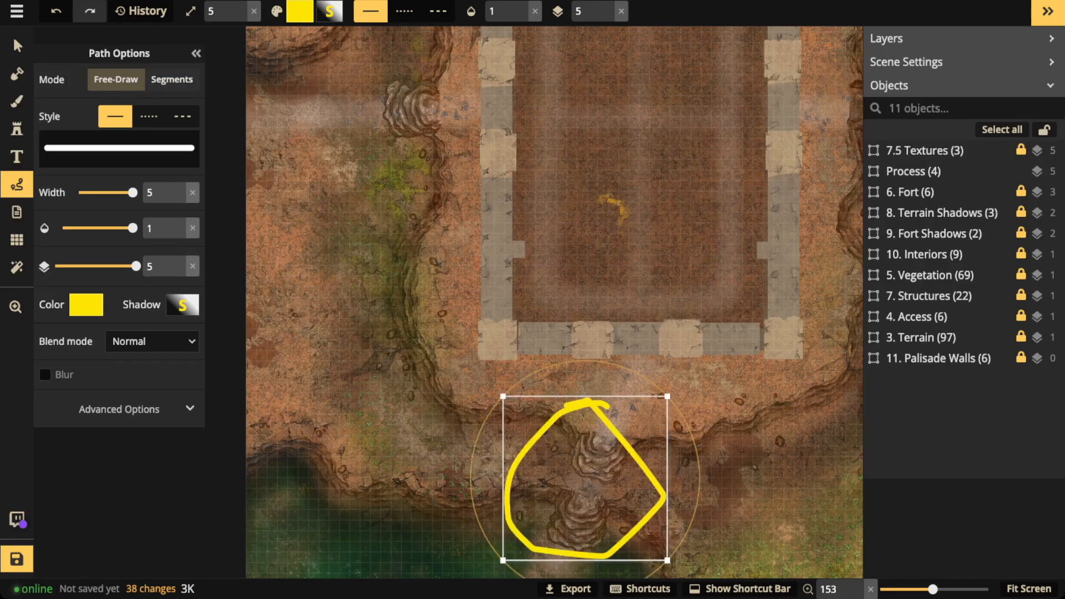
scroll(552, 302, "down", 4)
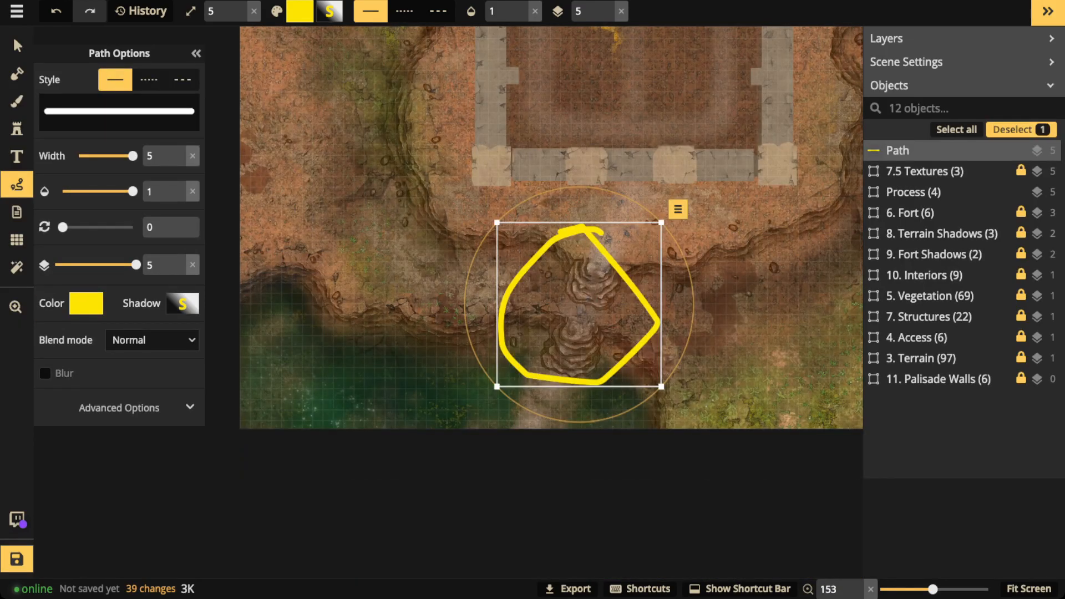
key("Delete")
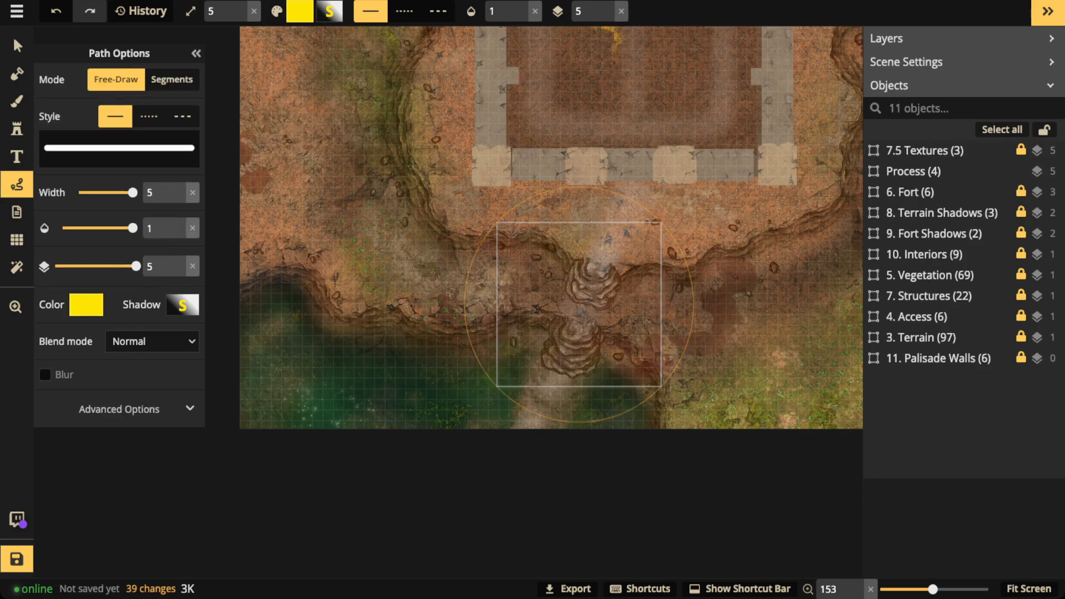
mouse_move(596, 383)
left_mouse_down()
mouse_move(571, 364)
mouse_move(368, 350)
mouse_move(226, 293)
left_mouse_up()
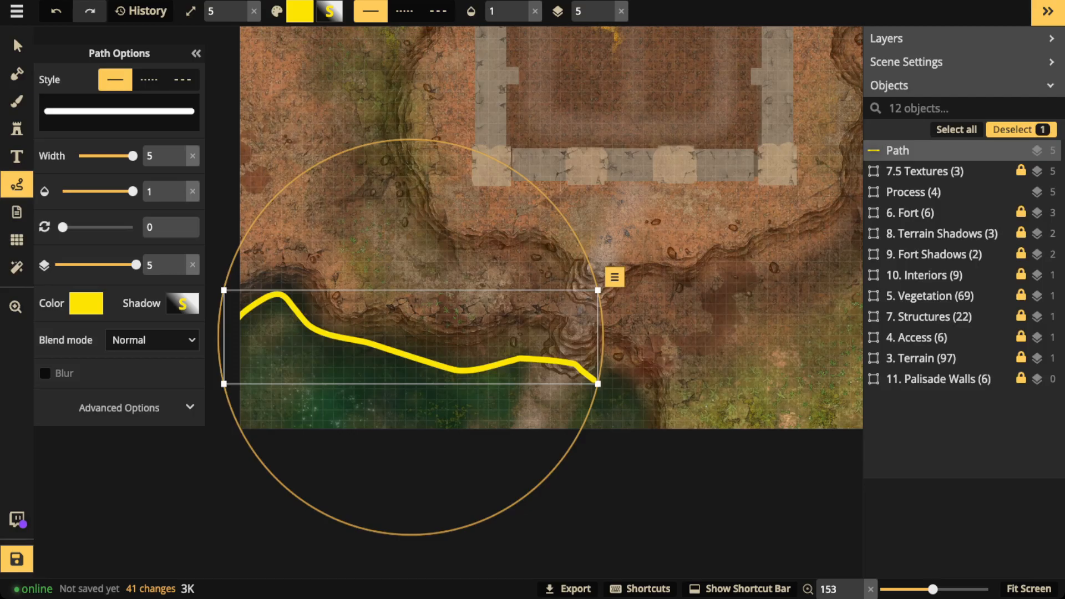
key("Delete")
Circle the rock bridge east of the fort and draw a yellow arrow eastward across it, deleting each path.
left_click_drag(694, 167, 328, 506)
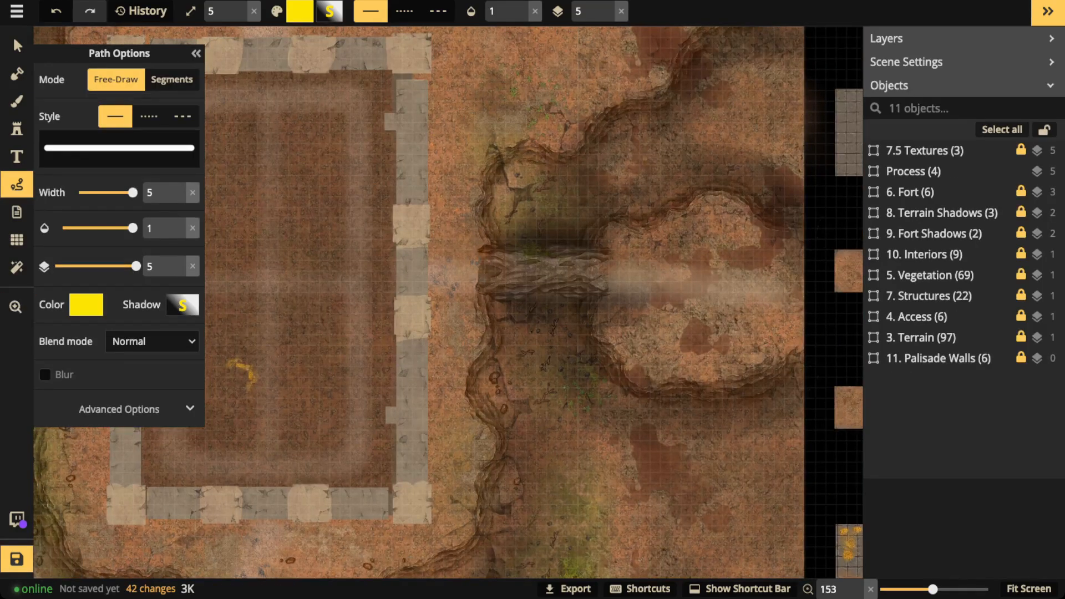
mouse_move(625, 245)
left_mouse_down()
mouse_move(596, 227)
mouse_move(457, 298)
mouse_move(636, 247)
left_mouse_up()
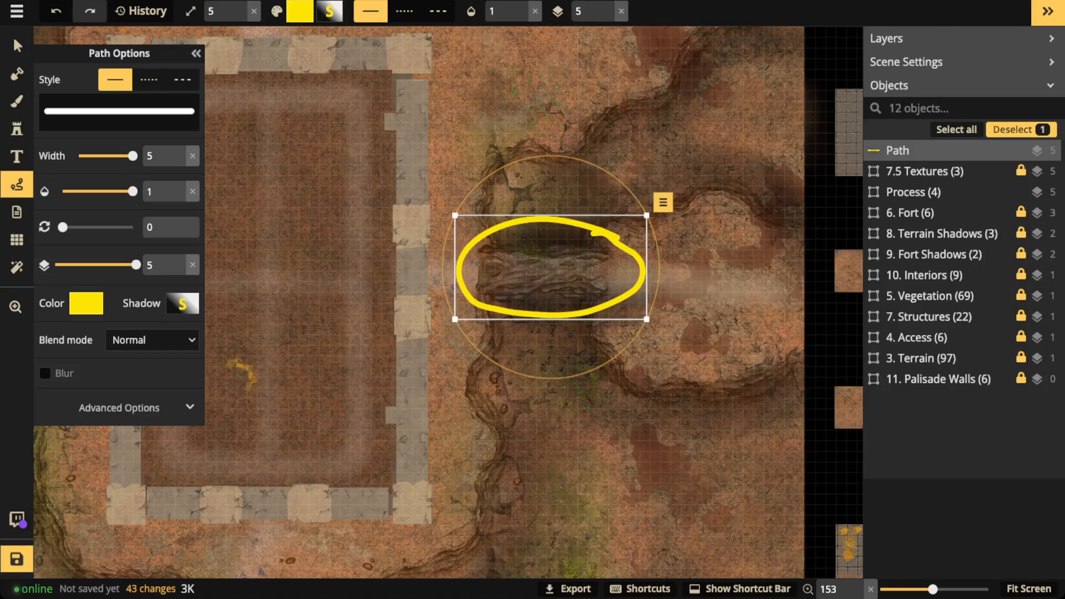
key("Delete")
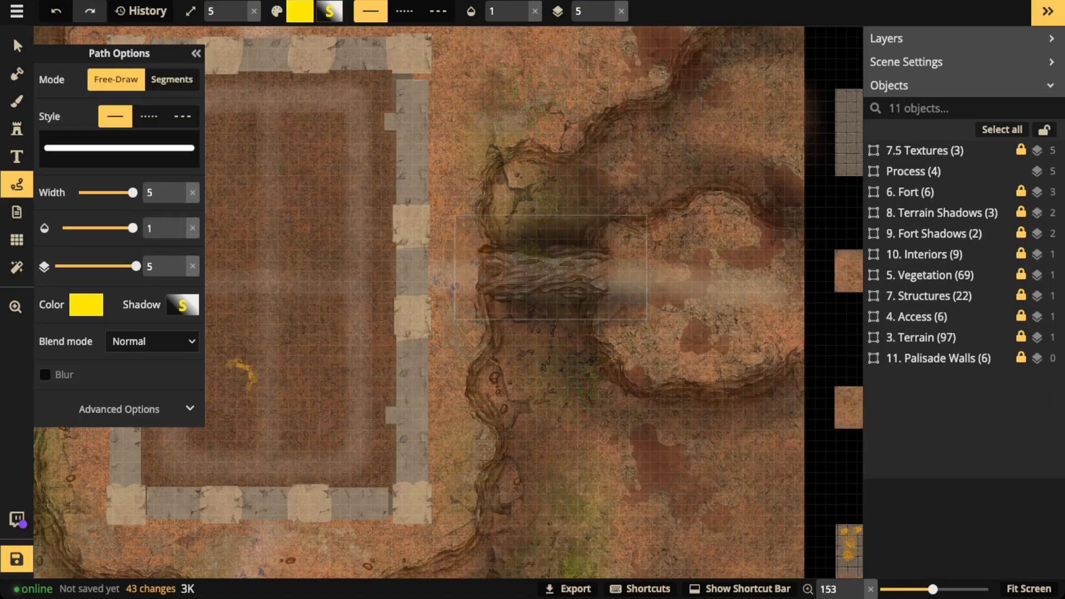
mouse_move(448, 274)
left_mouse_down()
mouse_move(678, 275)
mouse_move(680, 264)
mouse_move(672, 290)
left_mouse_up()
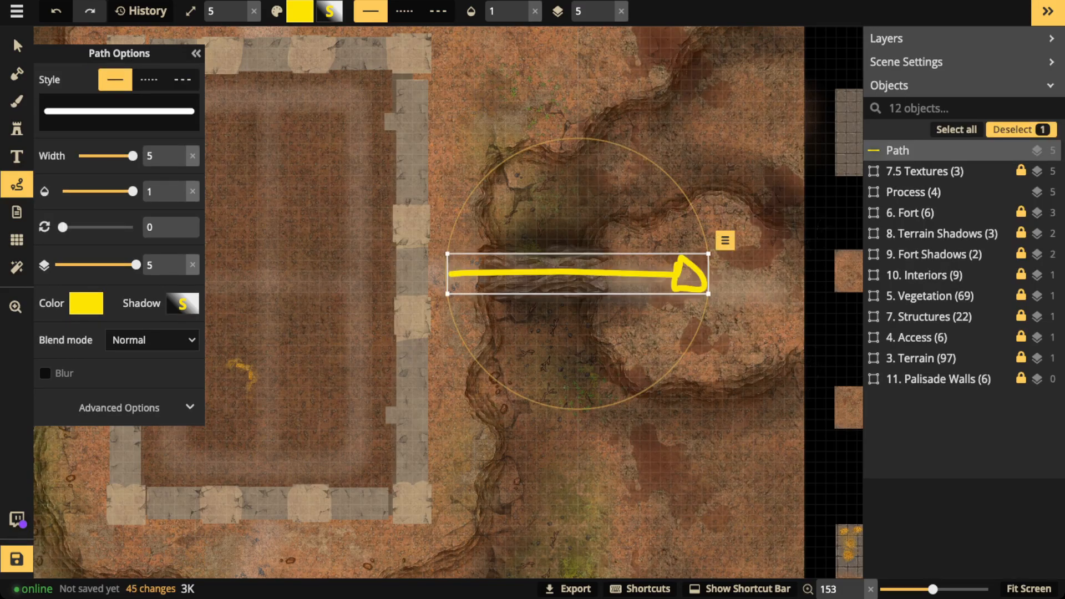
key("Delete")
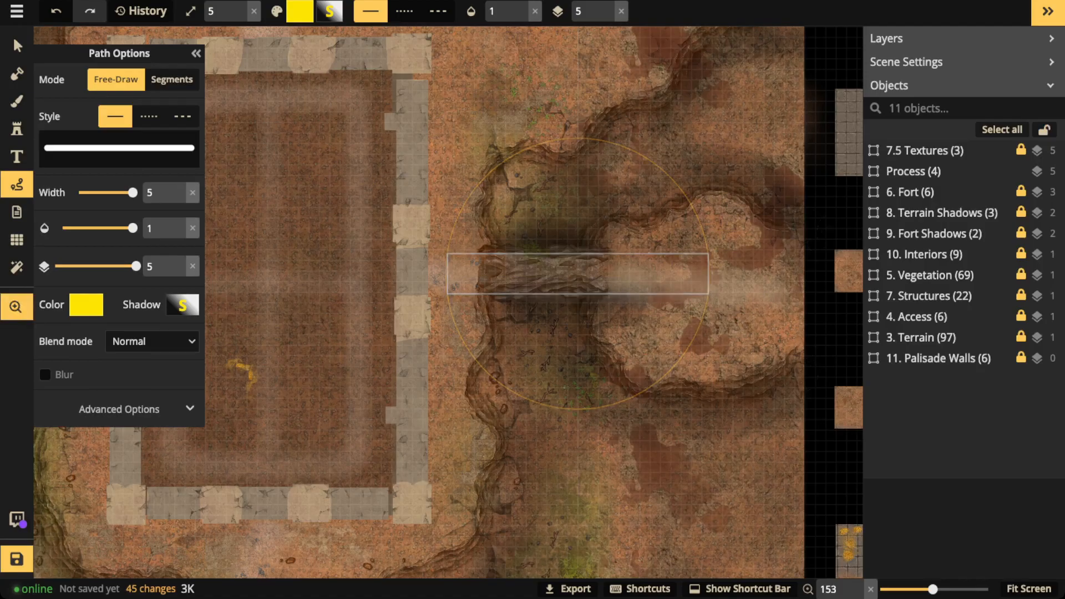
Trace the perimeter road and the crossing roads inside the fort with a yellow free-draw path, and delete the path.
mouse_move(472, 53)
left_mouse_down()
mouse_move(307, 61)
mouse_move(312, 286)
mouse_move(302, 370)
mouse_move(357, 417)
mouse_move(461, 422)
mouse_move(489, 317)
mouse_move(488, 59)
mouse_move(398, 121)
mouse_move(403, 415)
mouse_move(372, 246)
mouse_move(322, 243)
mouse_move(508, 233)
left_mouse_up()
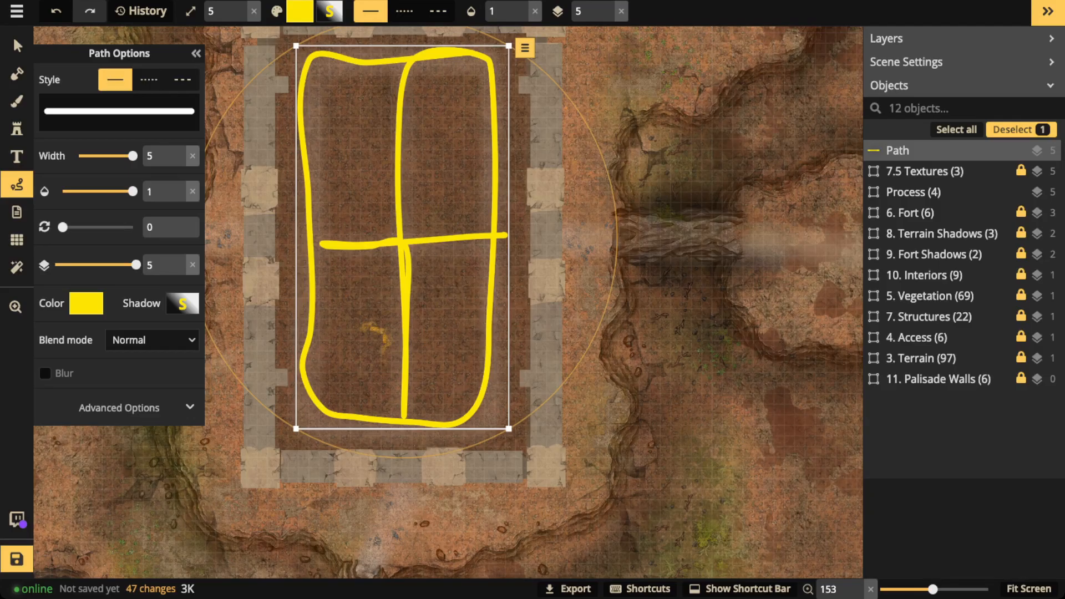
key("Delete")
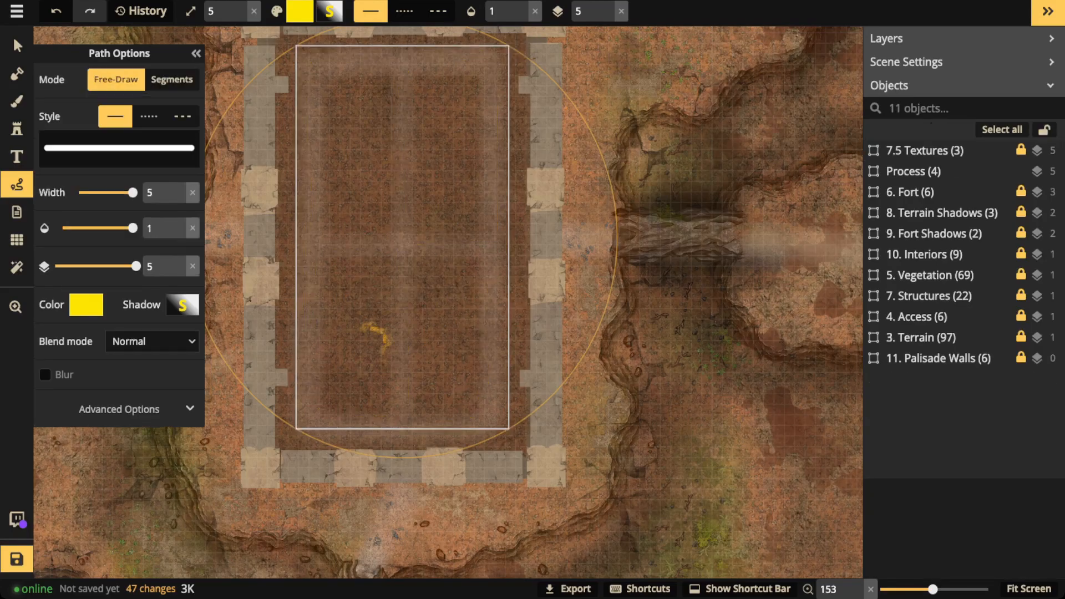
scroll(436, 292, "down", 5)
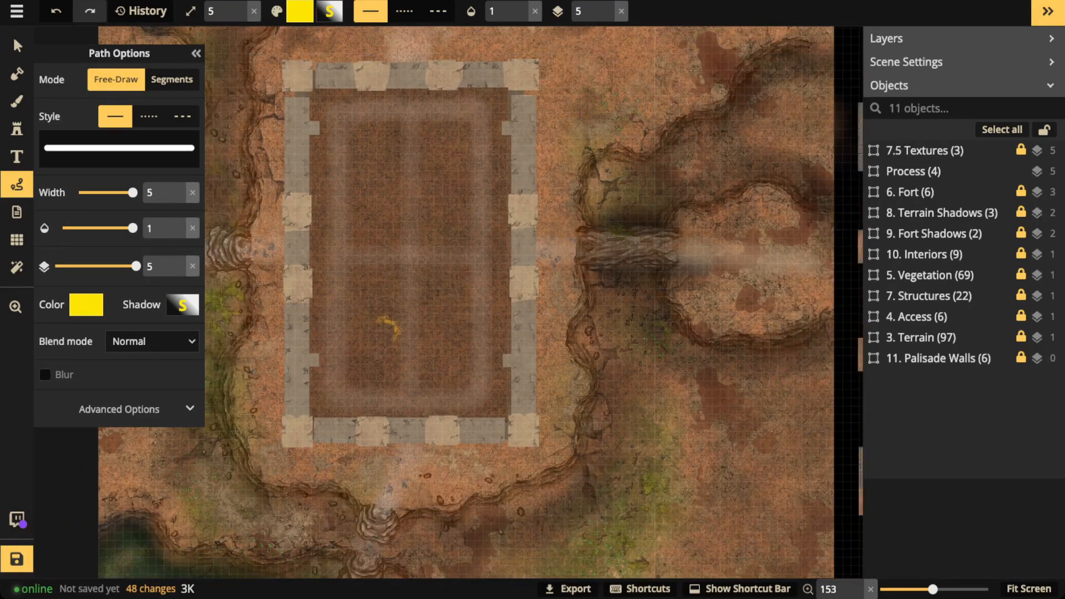
left_click_drag(436, 292, 512, 293)
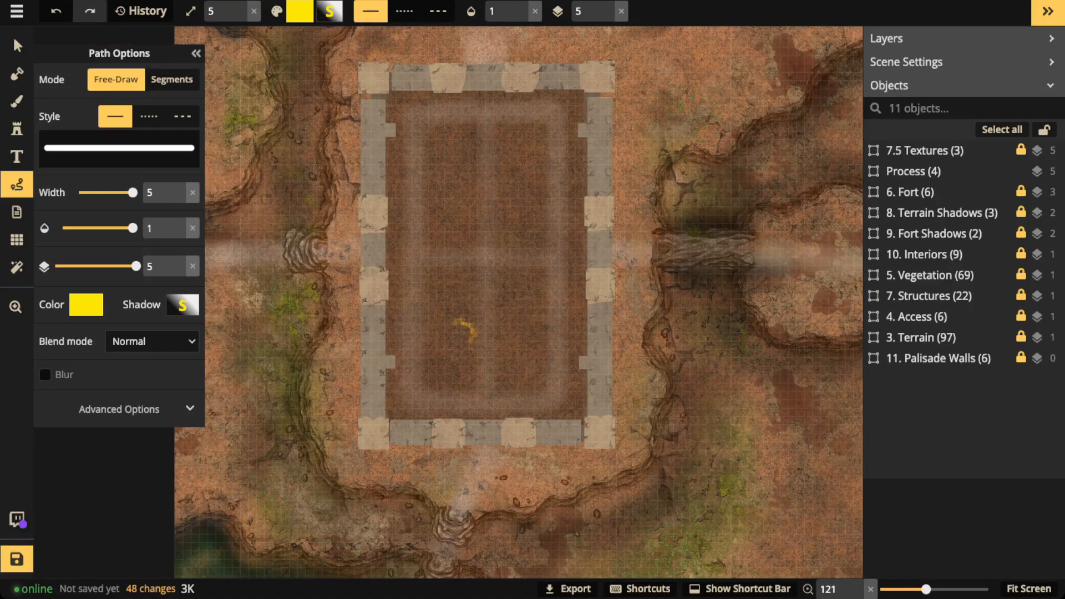
Bring the Process list over the fort to review the stages, and return it beyond the map's left edge.
left_click(16, 45)
scroll(287, 279, "down", 3)
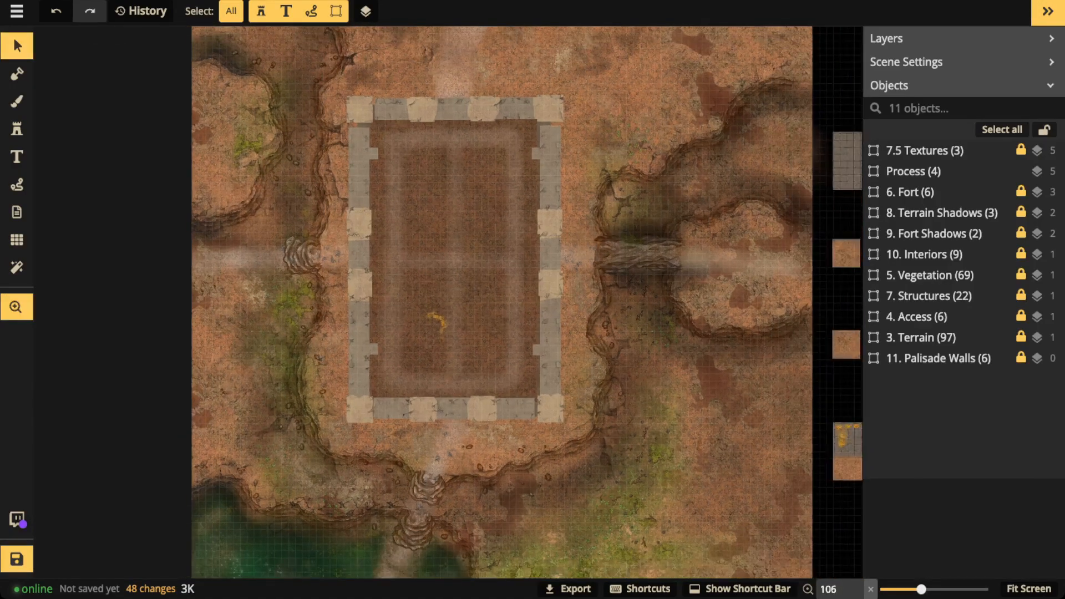
left_click_drag(287, 278, 286, 253)
left_click_drag(105, 242, 384, 232)
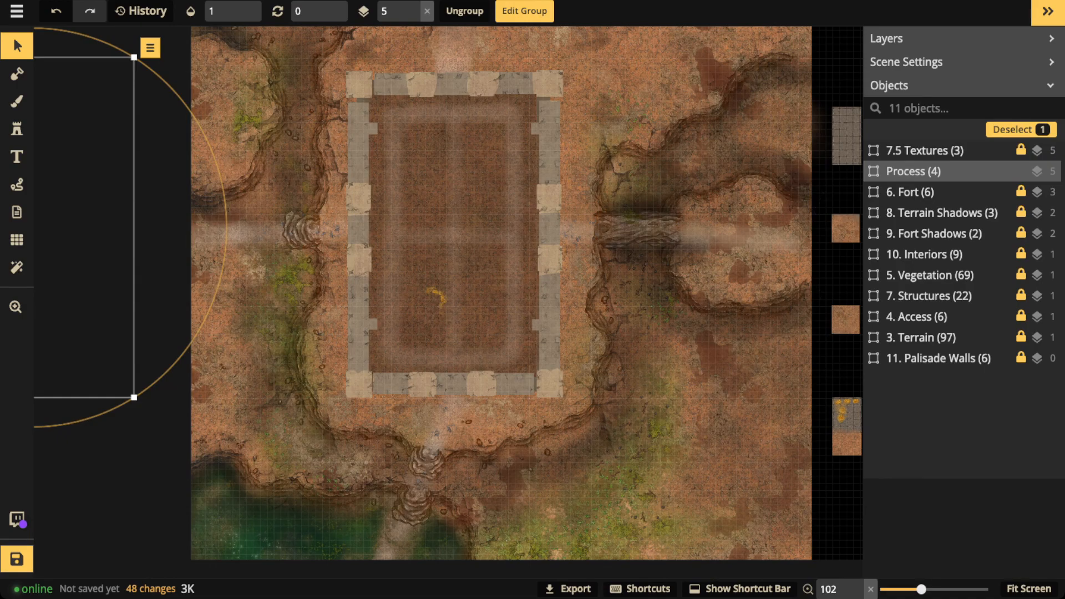
key("Escape")
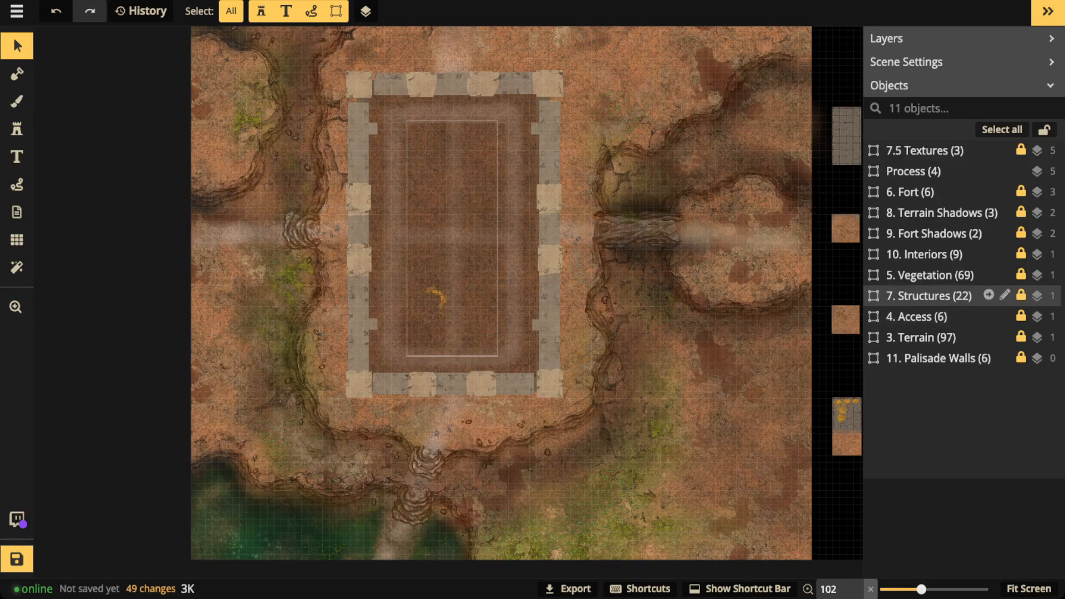
Set the opacity of the 5. Vegetation group to 1.
left_click(930, 275)
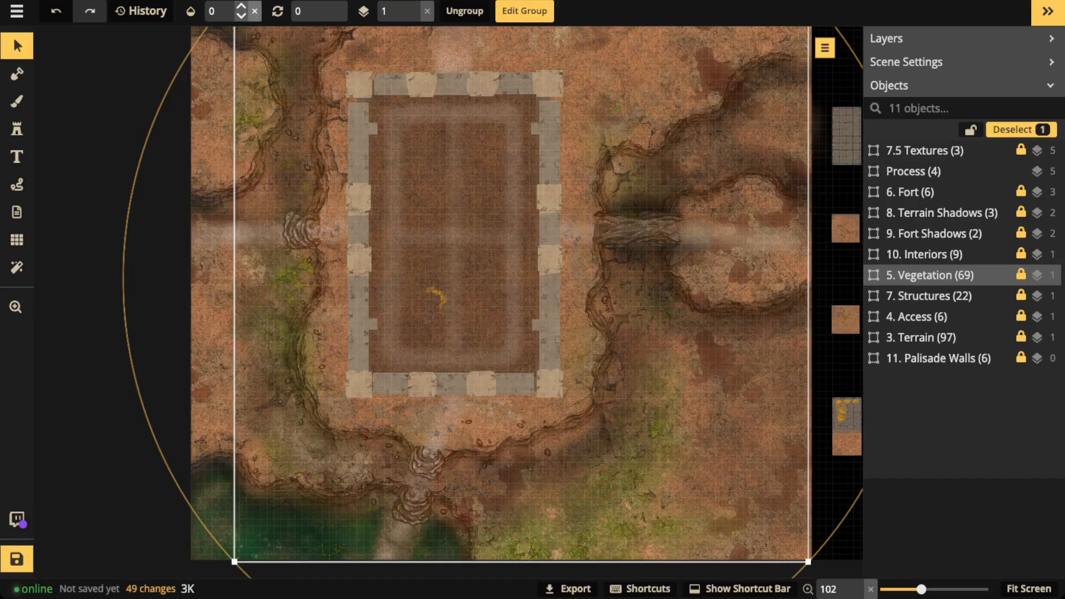
left_click(241, 6)
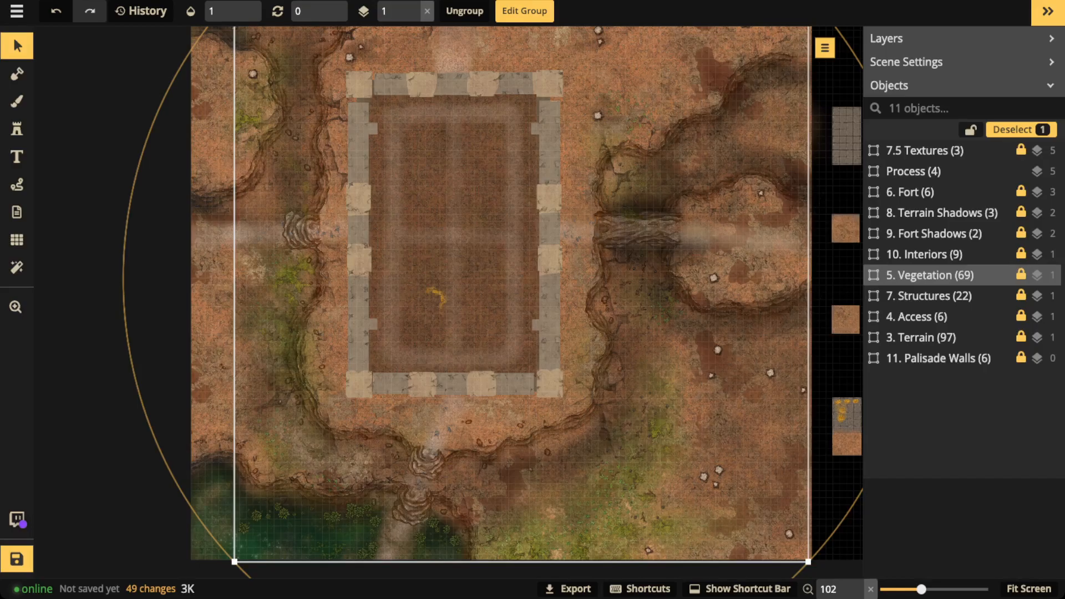
Examine the scattered rocks around the fort and the water plants in the southwest pool, and deselect the vegetation group.
scroll(613, 198, "up", 5)
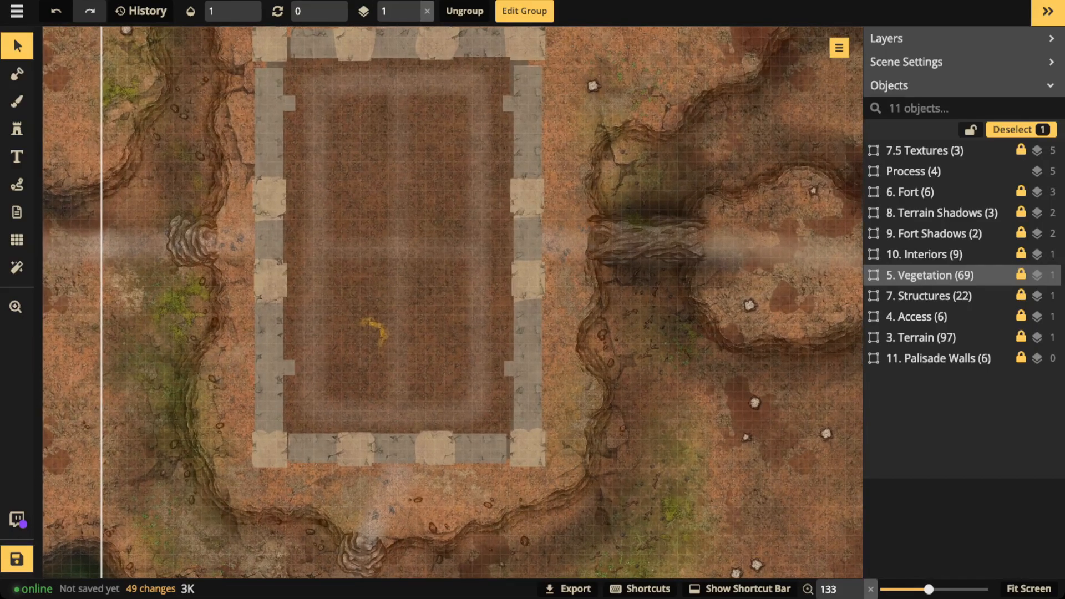
scroll(613, 198, "up", 2)
left_click_drag(613, 197, 385, 43)
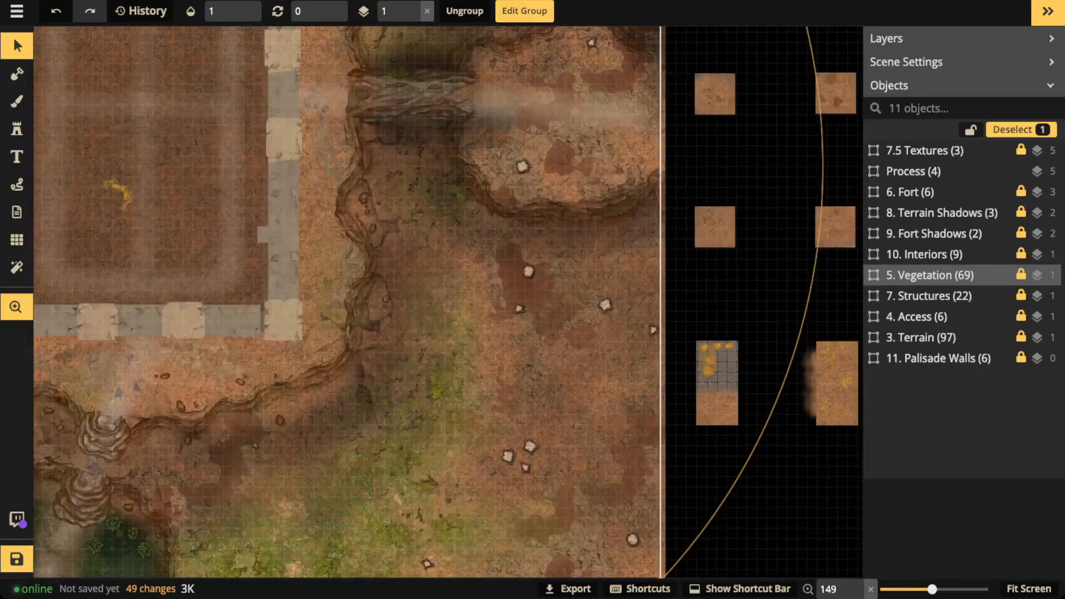
scroll(444, 276, "down", 2)
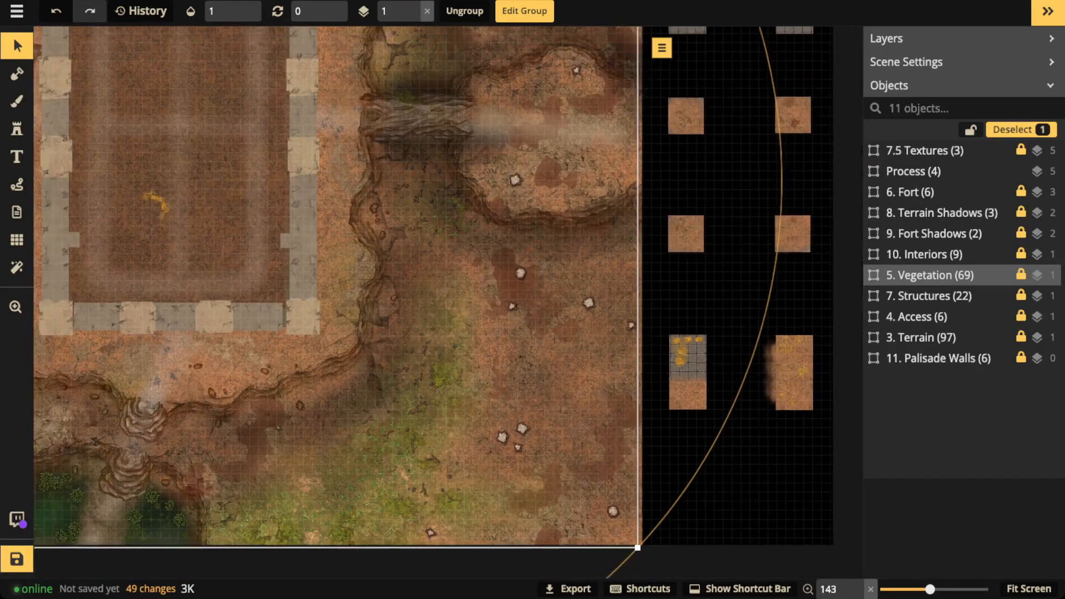
left_click_drag(444, 276, 591, 370)
left_click_drag(444, 222, 449, 416)
left_click_drag(444, 305, 560, 274)
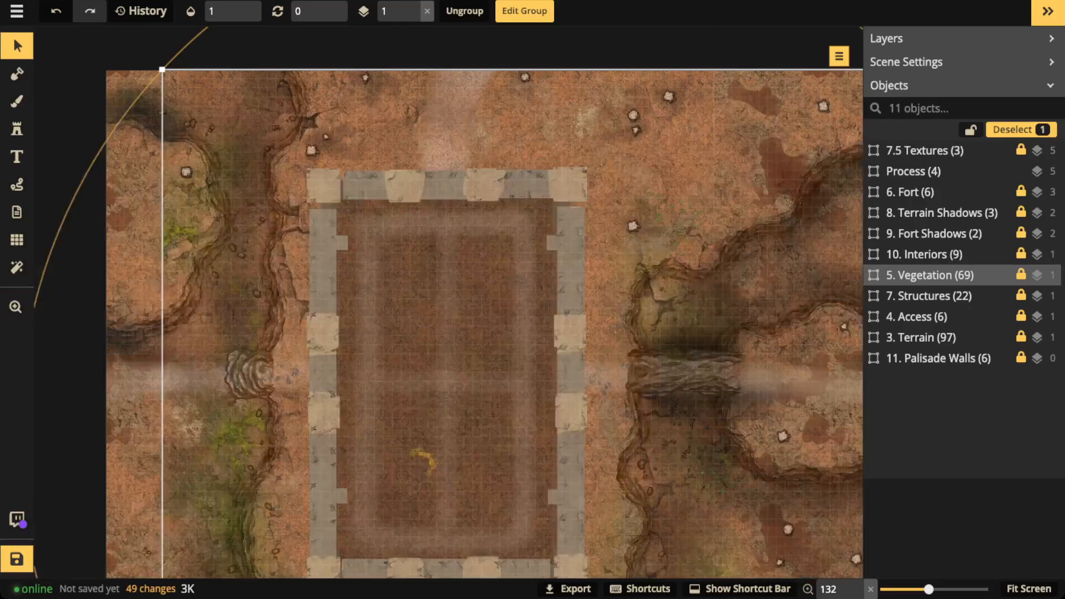
left_click_drag(444, 388, 383, 172)
left_click_drag(206, 535, 330, 379)
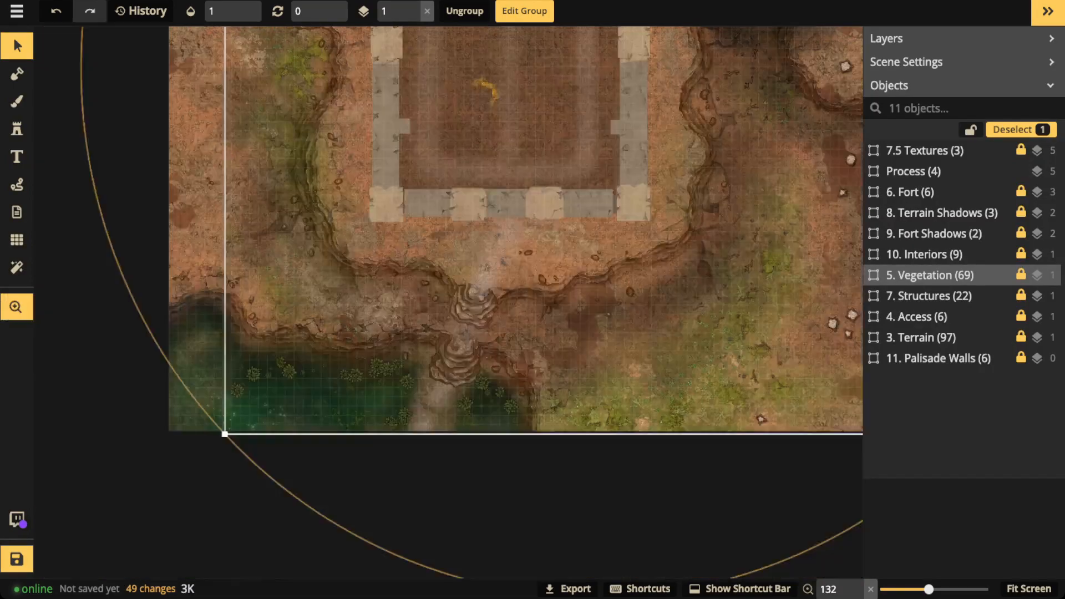
scroll(330, 379, "up", 3)
scroll(327, 376, "up", 4)
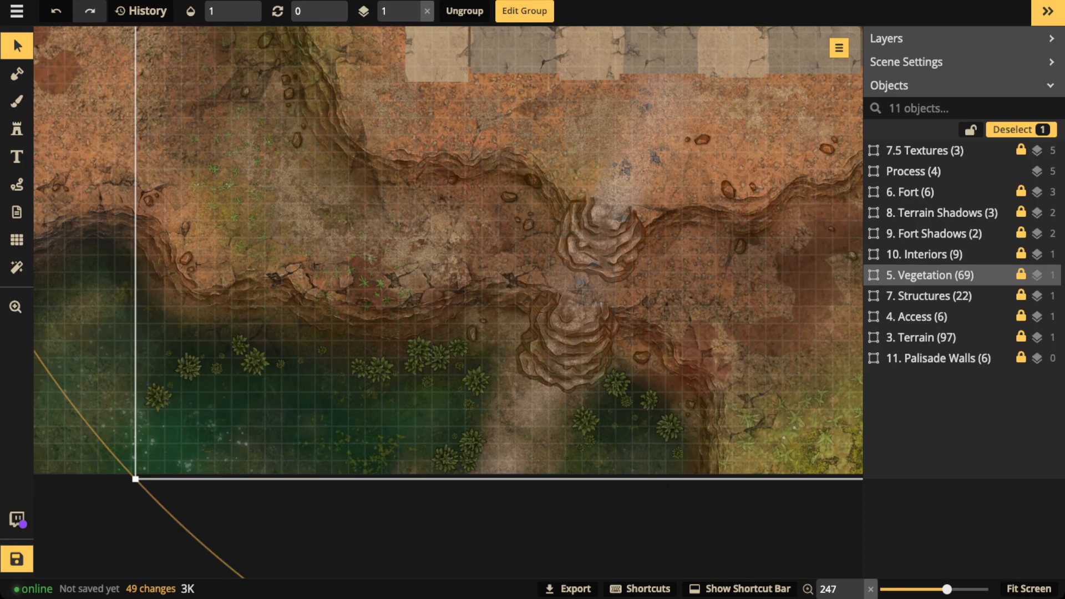
left_click(476, 245)
Place the Process list over the map's southwest area to review the stages, and return it to the empty canvas on the west.
scroll(476, 245, "down", 5)
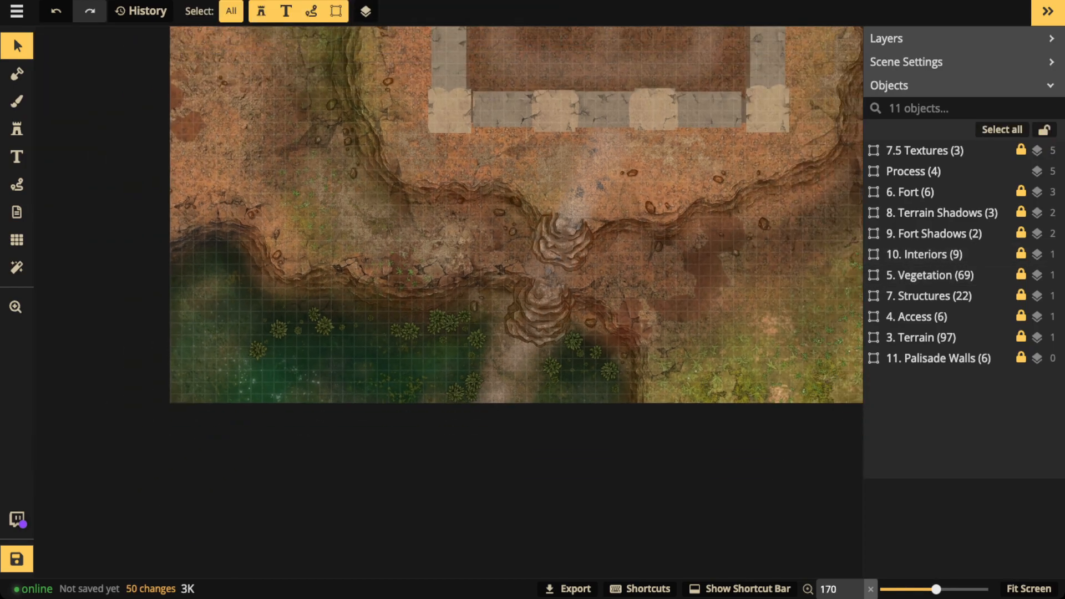
scroll(516, 222, "down", 1)
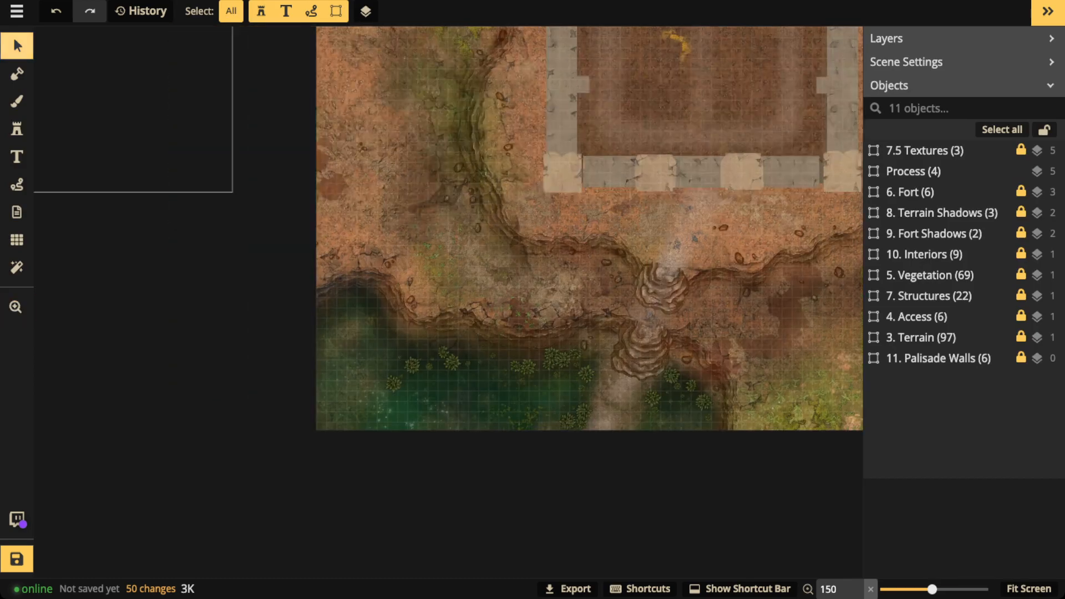
left_click(913, 171)
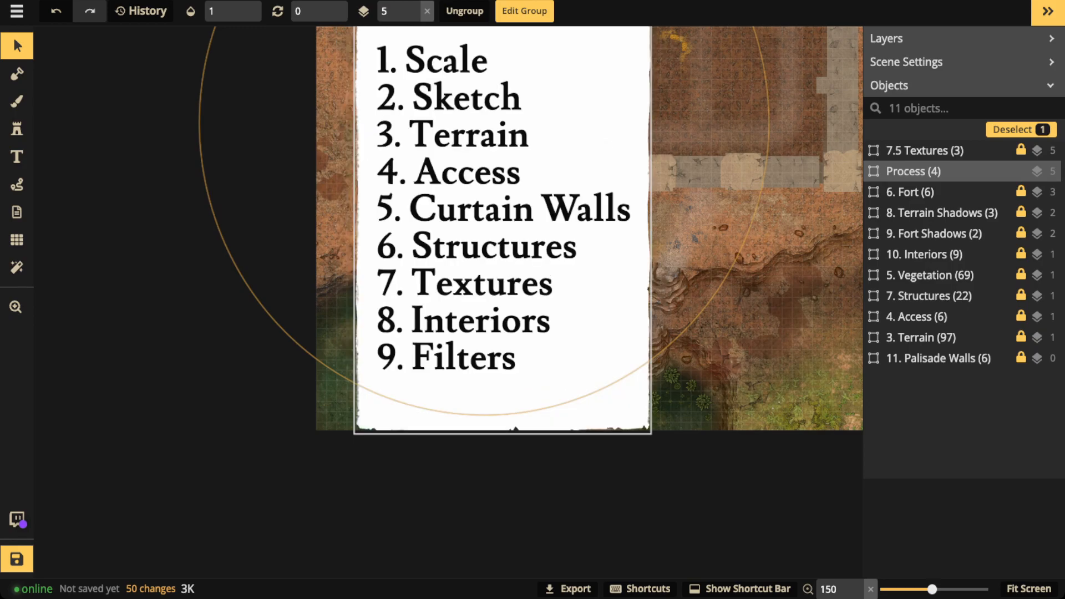
scroll(485, 406, "down", 1)
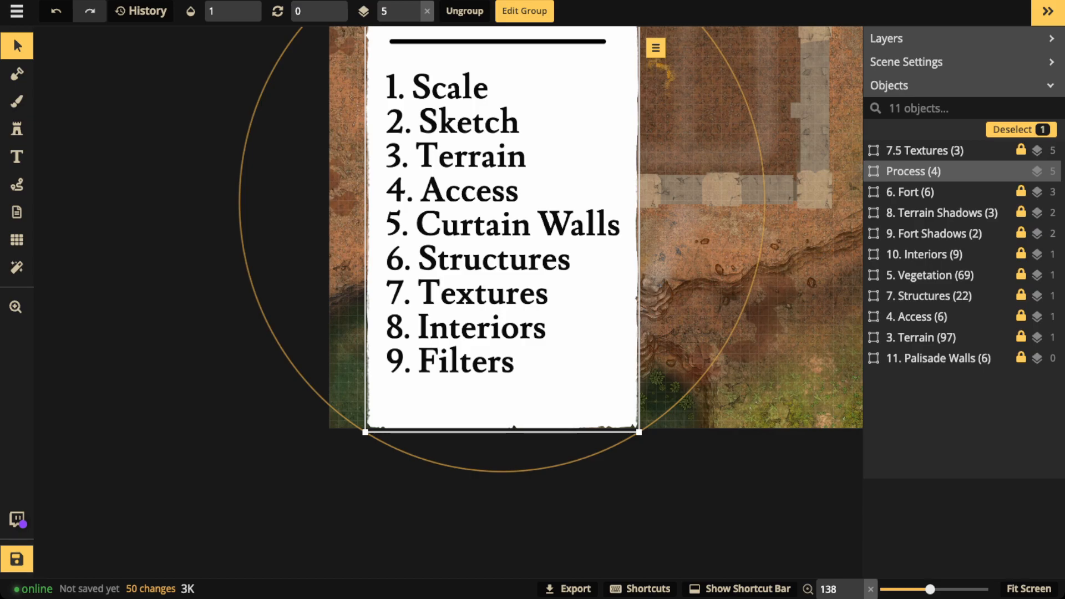
left_click_drag(486, 388, 165, 313)
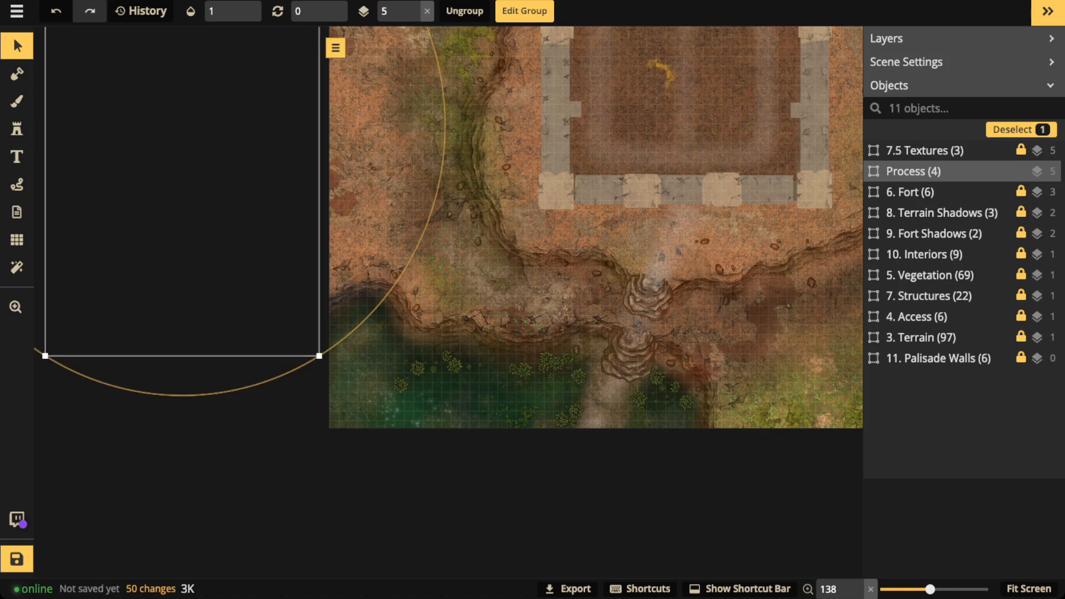
Set the opacity of the 6. Fort group to 1, inspect its walls and towers, and deselect it.
key("space")
left_click_drag(611, 233, 368, 464)
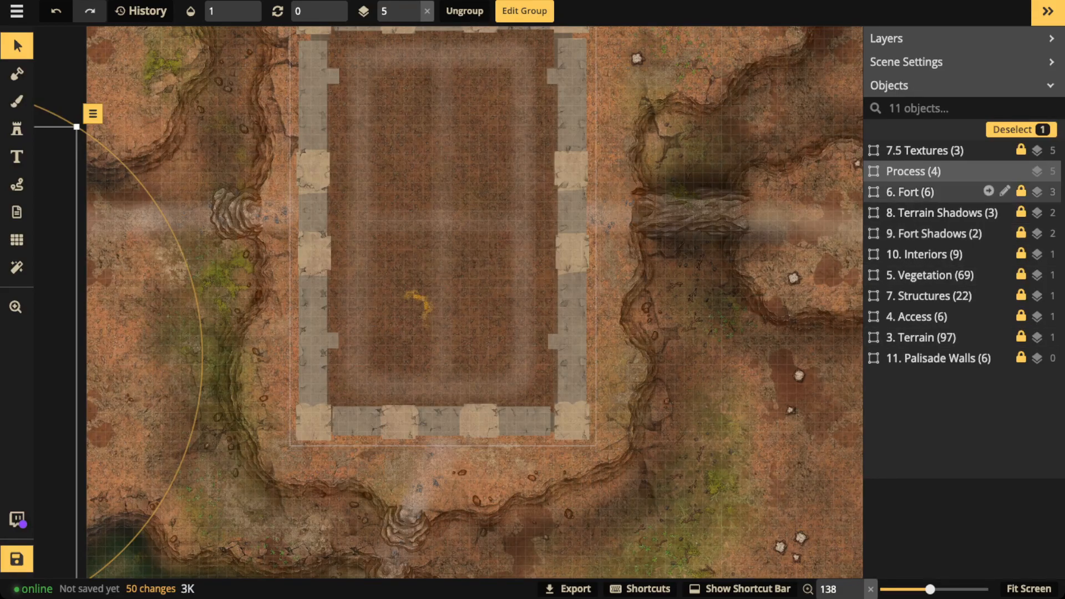
left_click(911, 192)
scroll(398, 215, "down", 3)
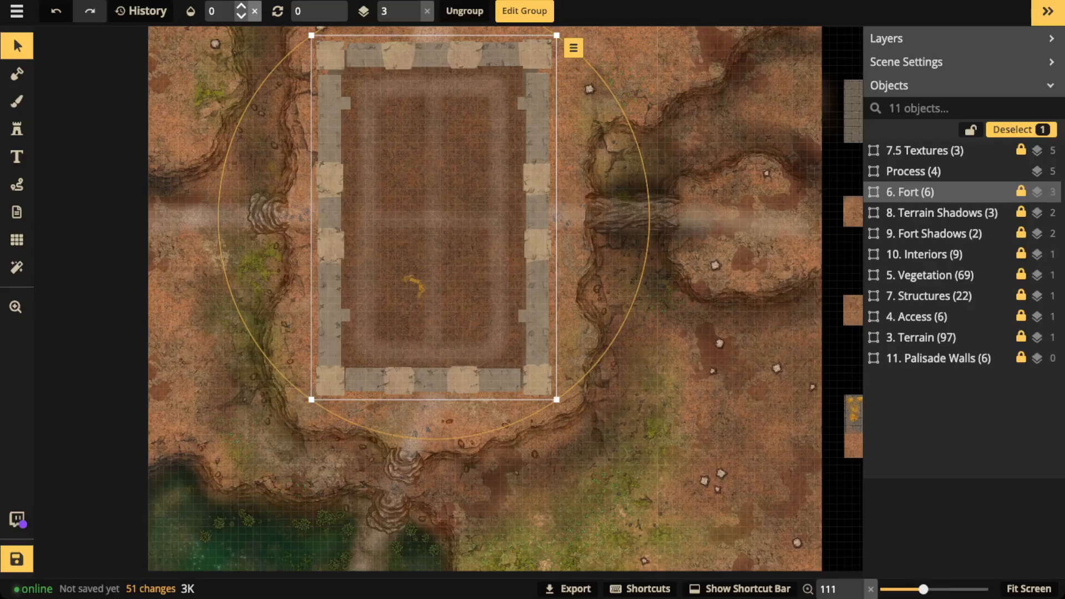
left_click(255, 11)
scroll(399, 279, "up", 3)
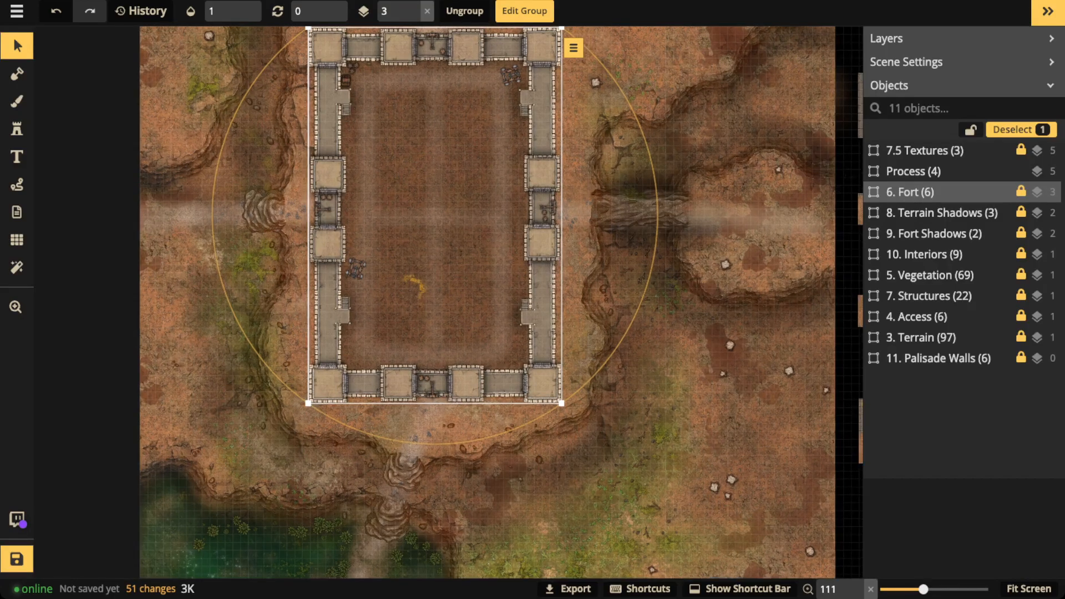
scroll(376, 264, "up", 5)
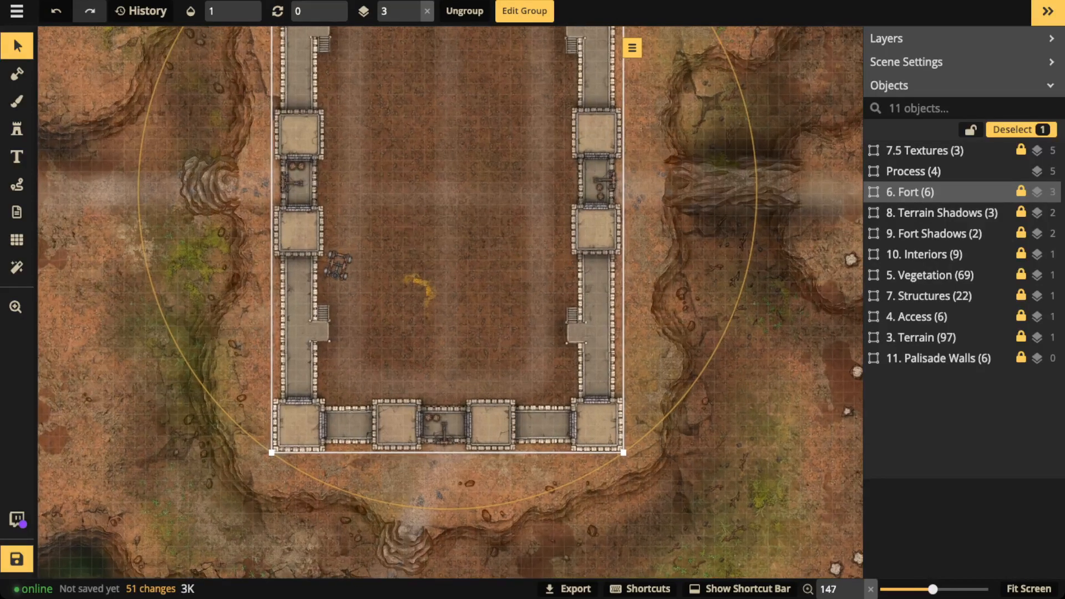
scroll(448, 303, "up", 5)
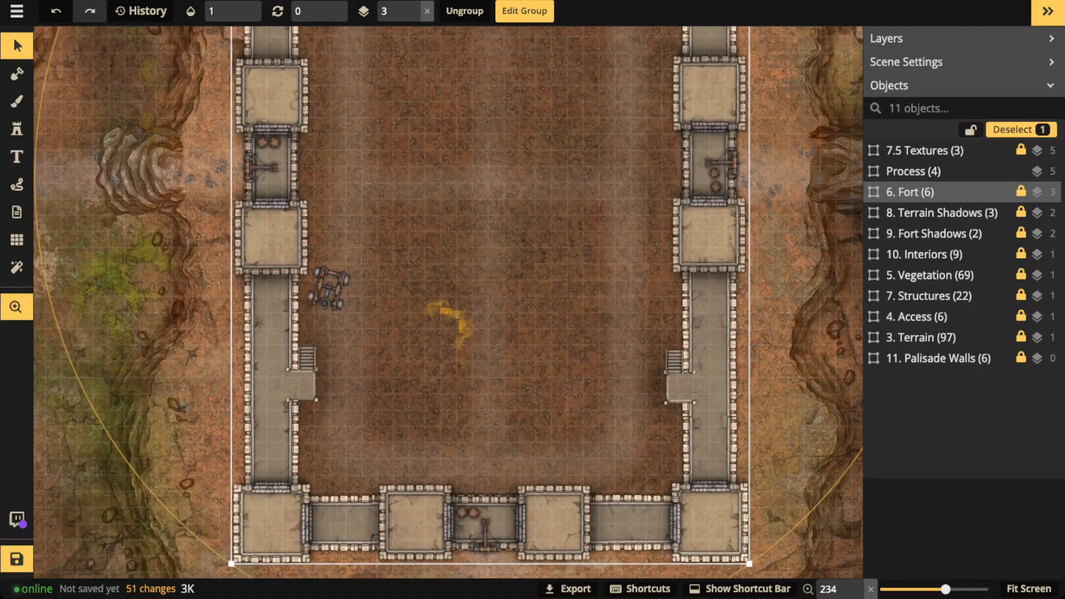
scroll(448, 302, "down", 4)
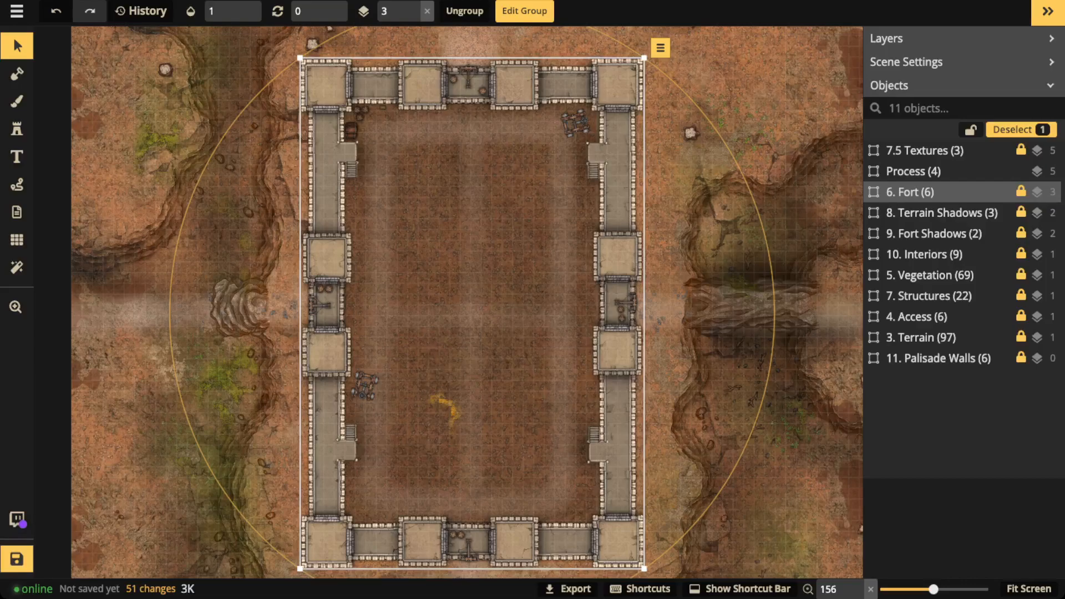
key("Escape")
Activate the Stamp tool and open the stamp catalog.
key("space")
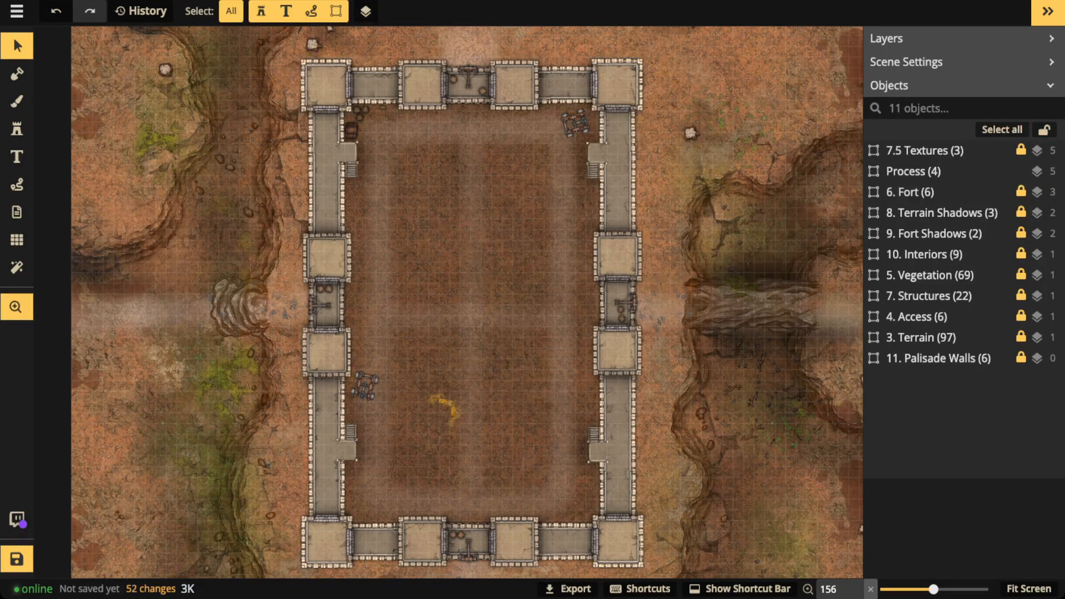
left_click_drag(448, 303, 161, 209)
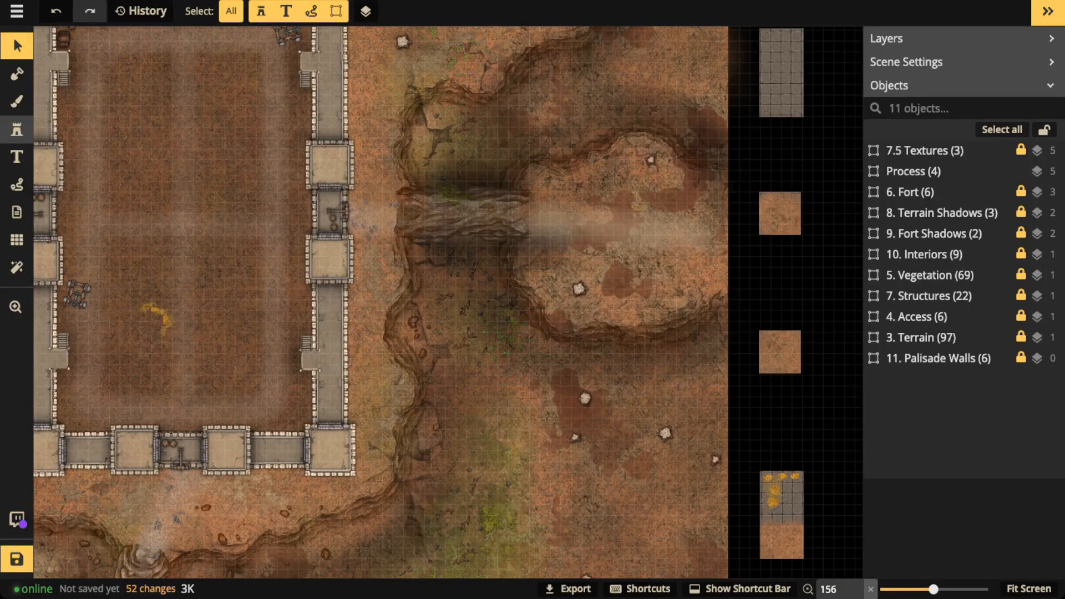
left_click(17, 129)
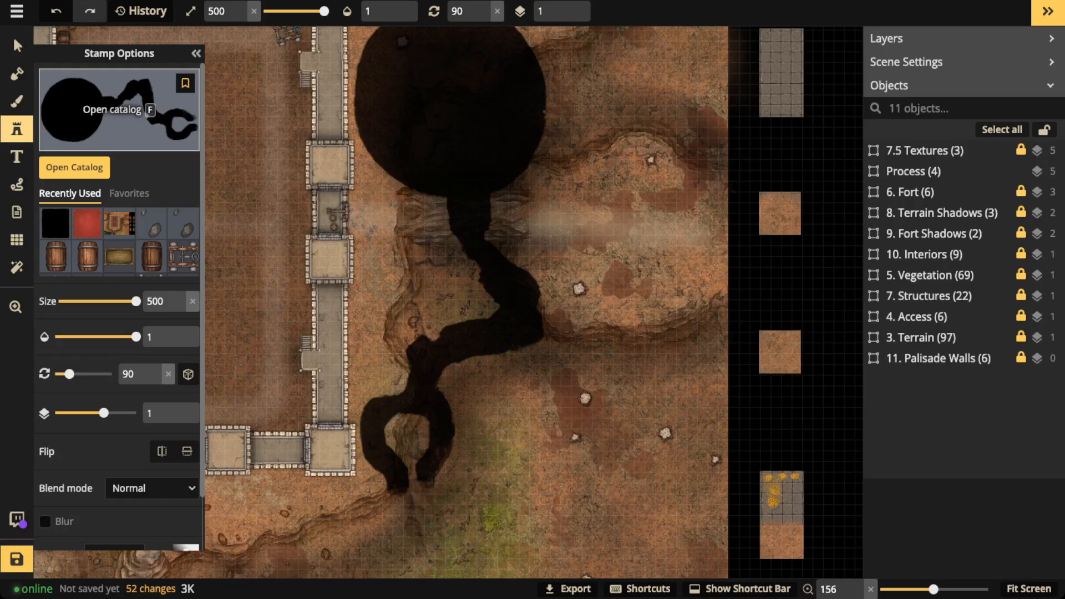
left_click(119, 109)
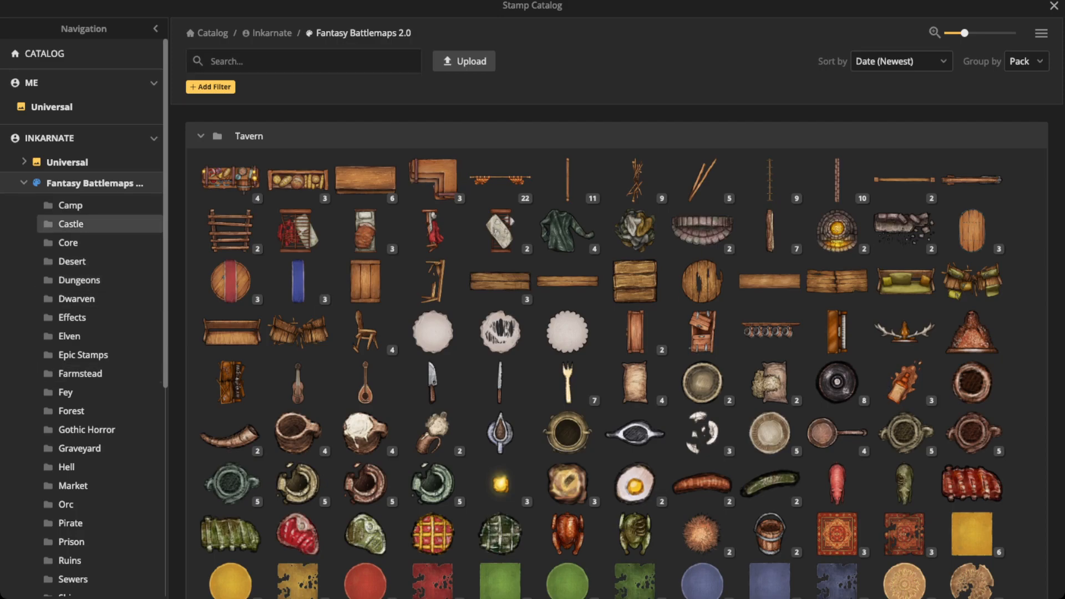
Open the Castle pack in the stamp catalog, show the stamp names, and browse the pack's stamps.
left_click(71, 224)
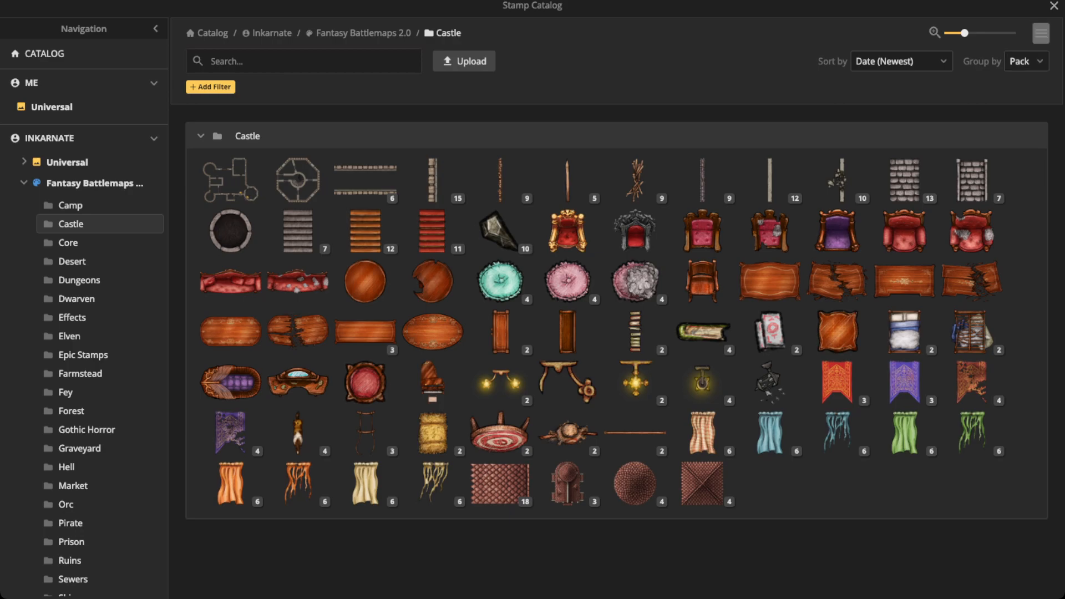
left_click(1041, 33)
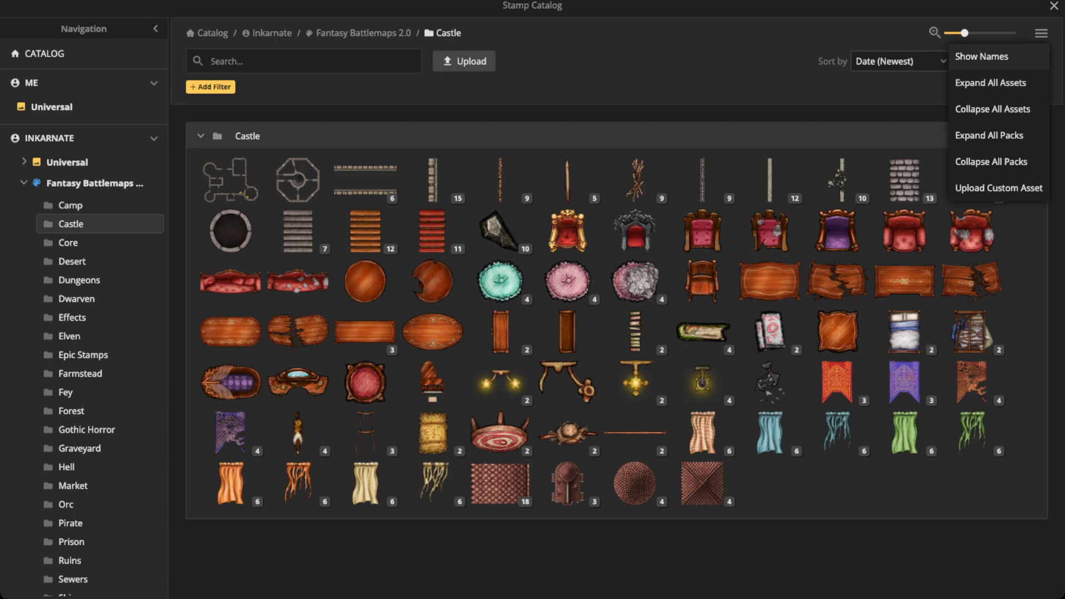
left_click(982, 56)
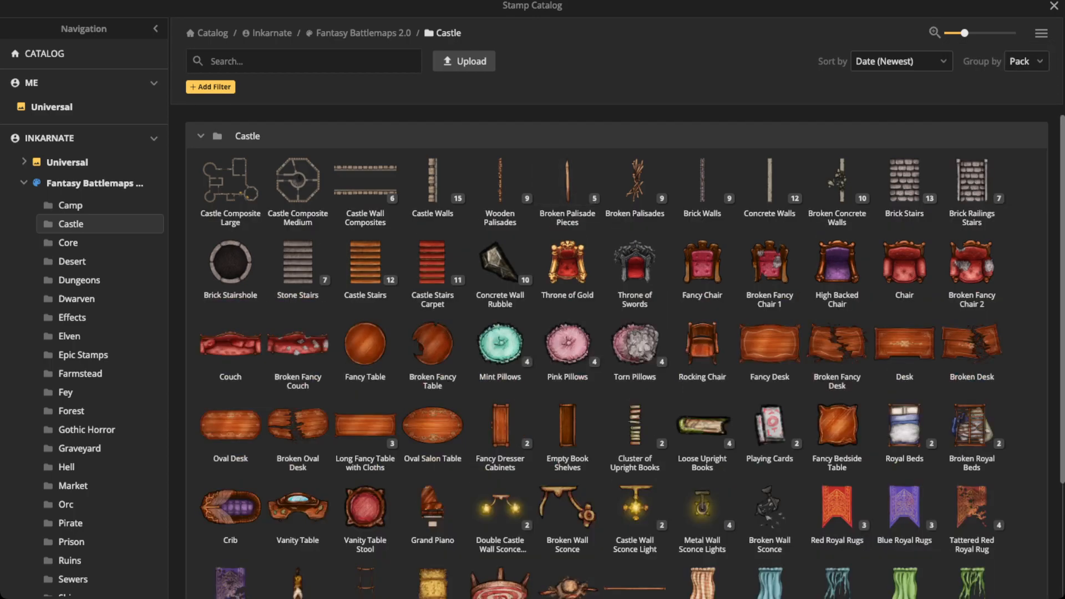
scroll(616, 355, "down", 3)
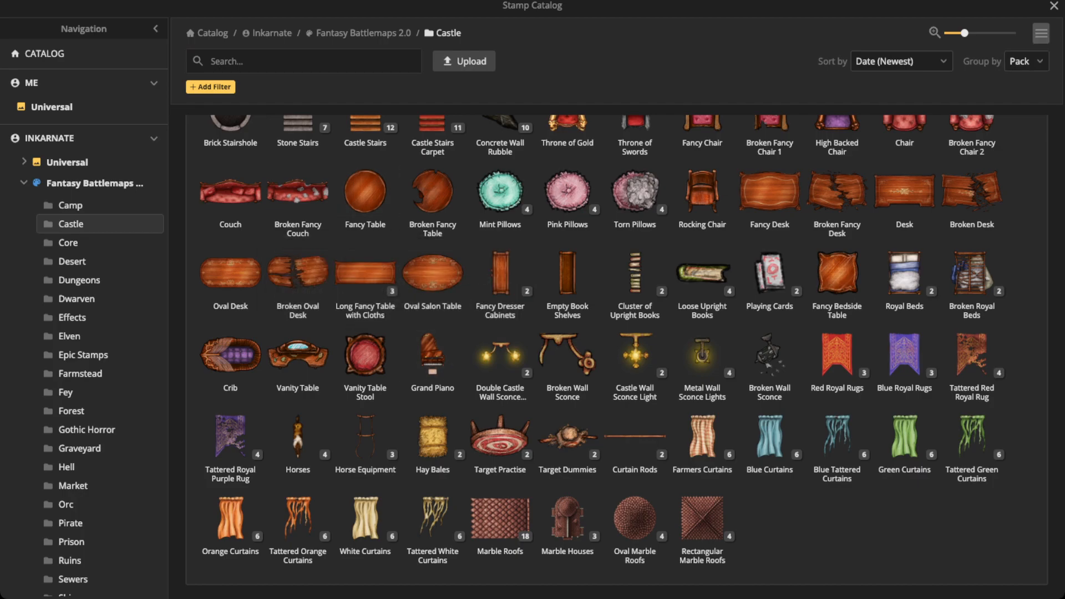
left_click(1042, 32)
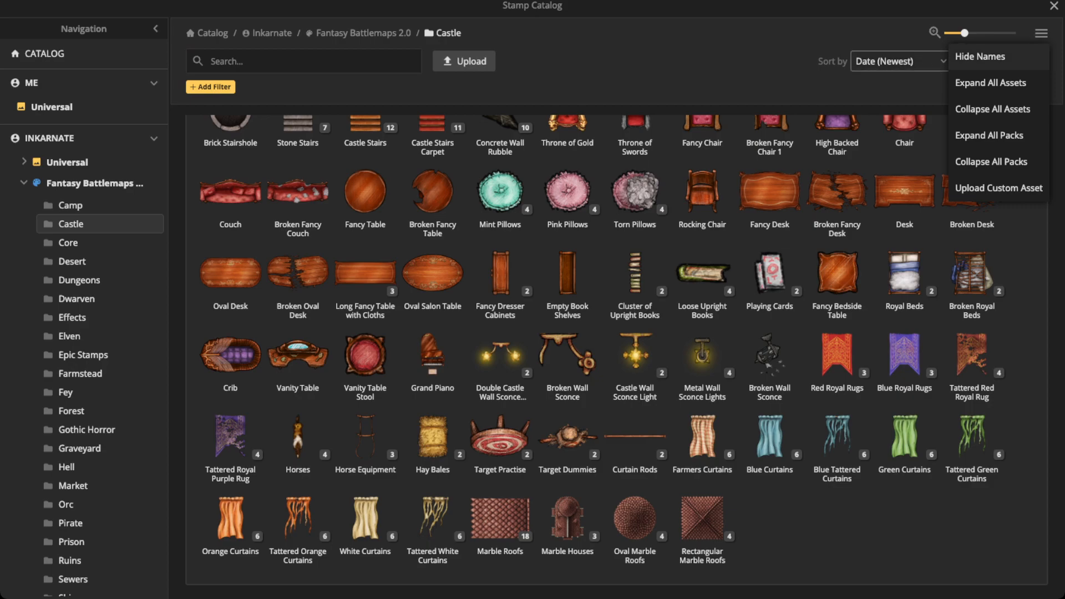
scroll(365, 272, "up", 3)
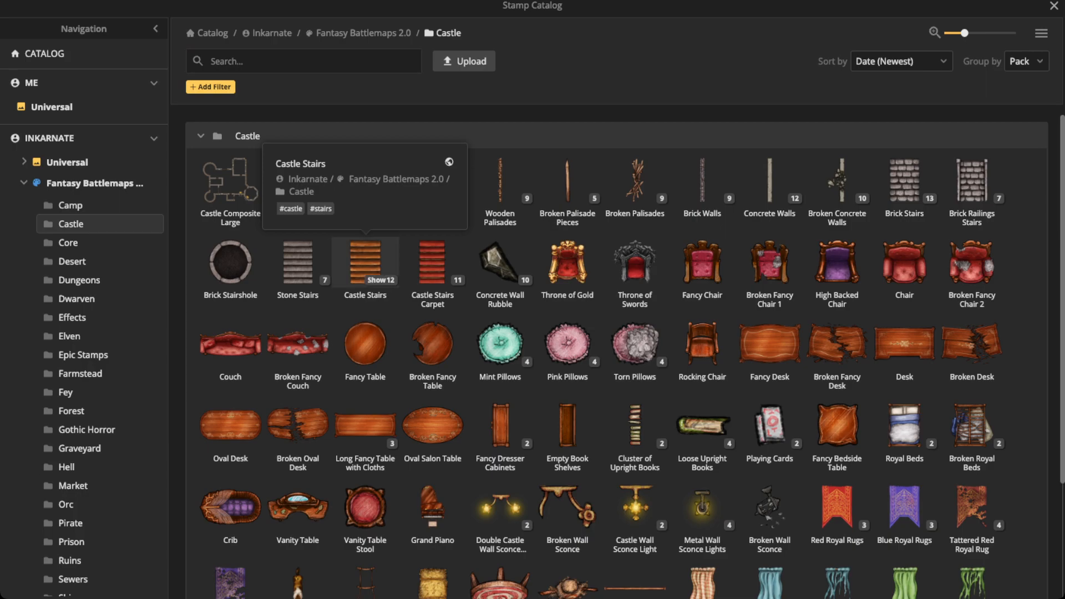
Choose the Castle Wall Composites stamp and switch to its fifth variant, the square corner tower with two wall arms.
left_click(277, 62)
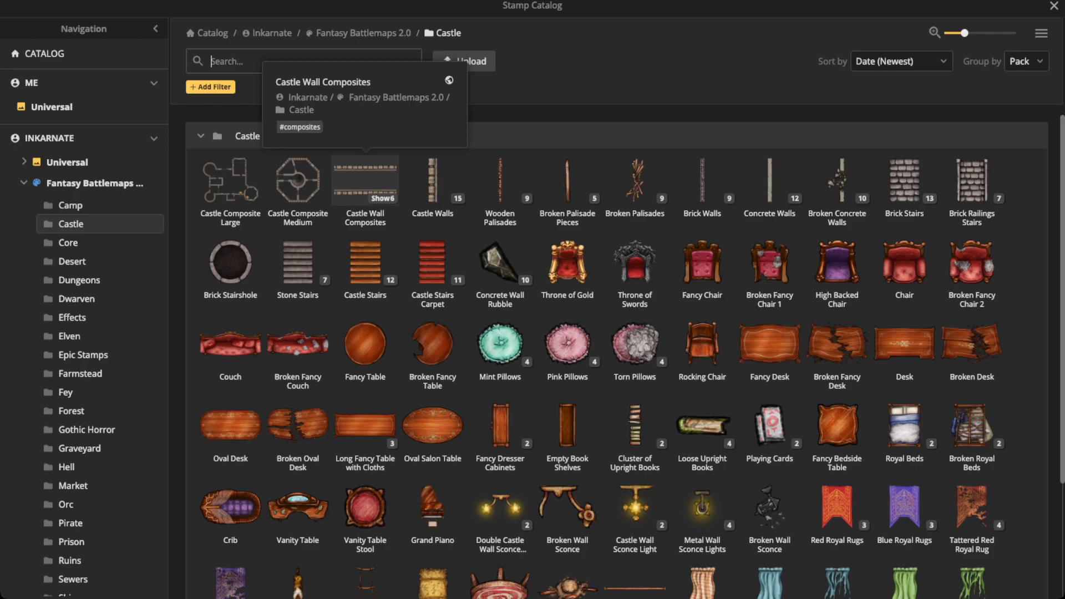
left_click(366, 182)
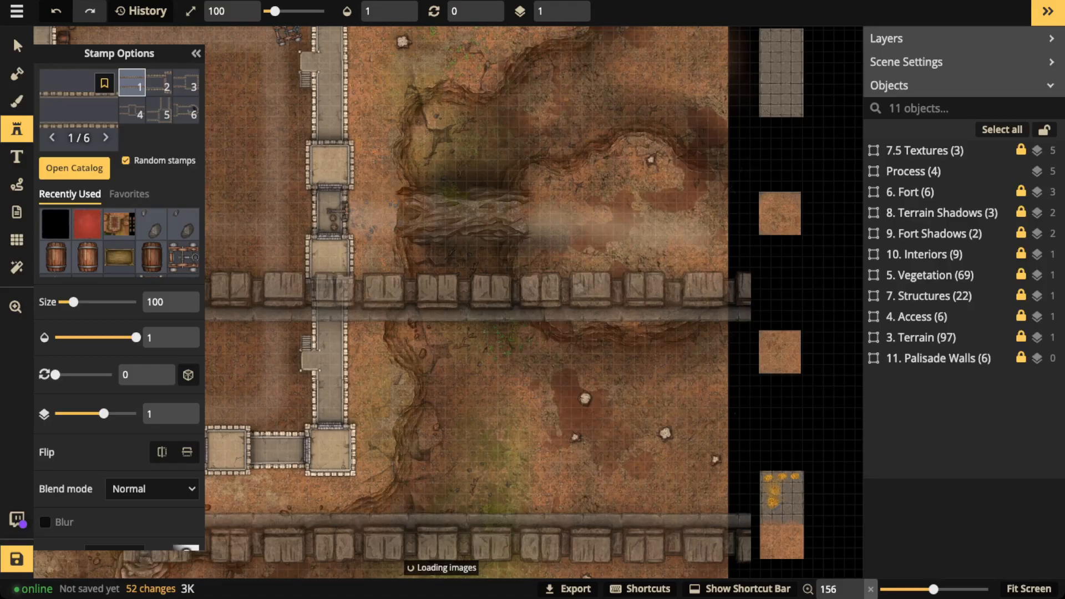
key("Left")
key("Left")
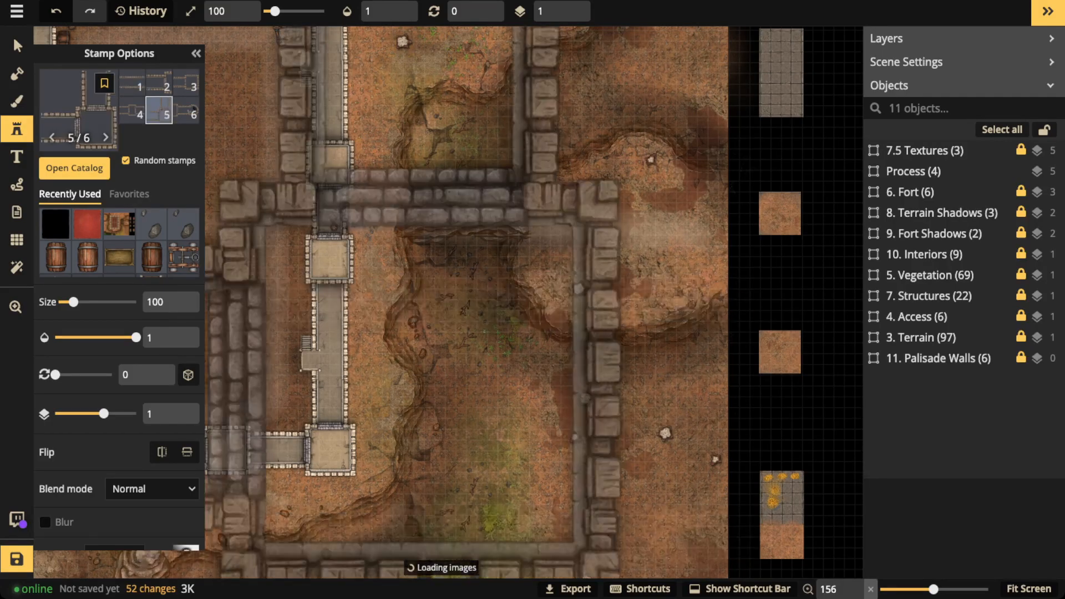
Place the corner tower stamp at size 20 and rotation 180 on the open ground southeast of the fort.
scroll(508, 386, "down", 3)
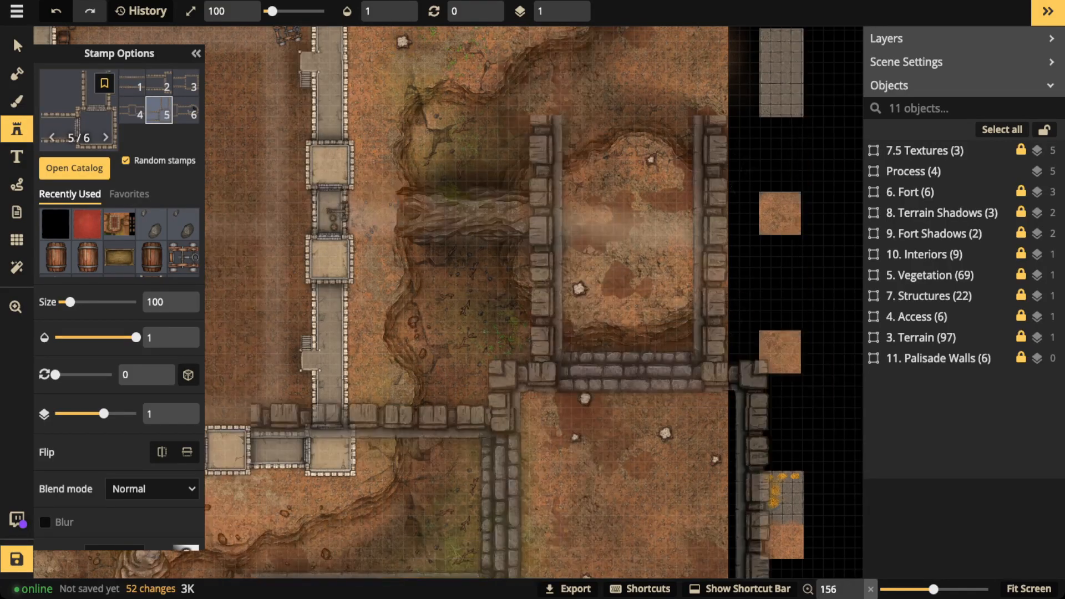
scroll(508, 379, "down", 5)
left_click_drag(501, 371, 494, 178)
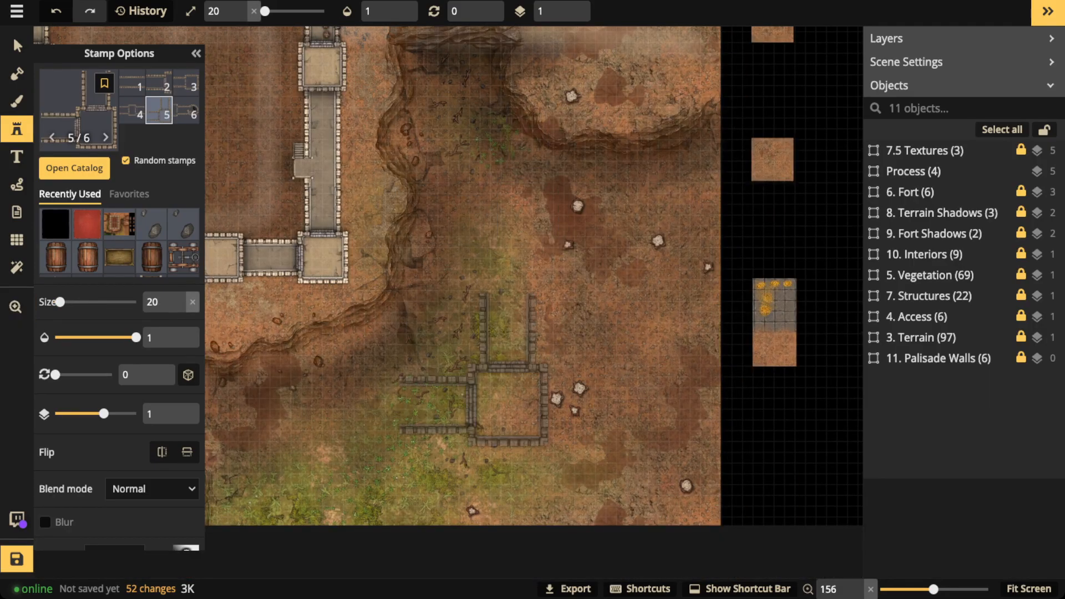
scroll(478, 369, "down", 12)
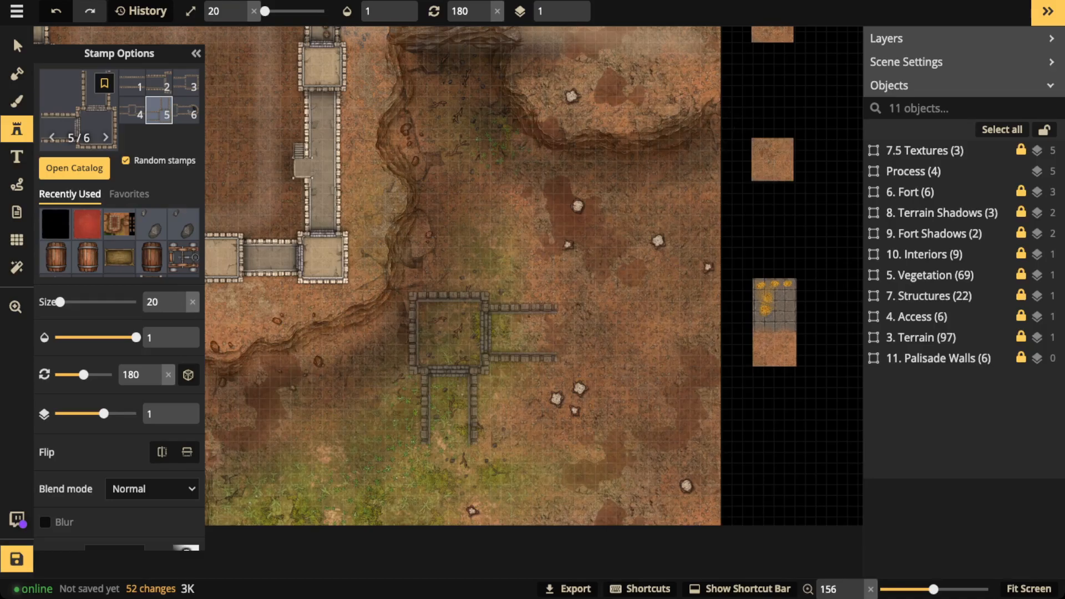
left_click(496, 365)
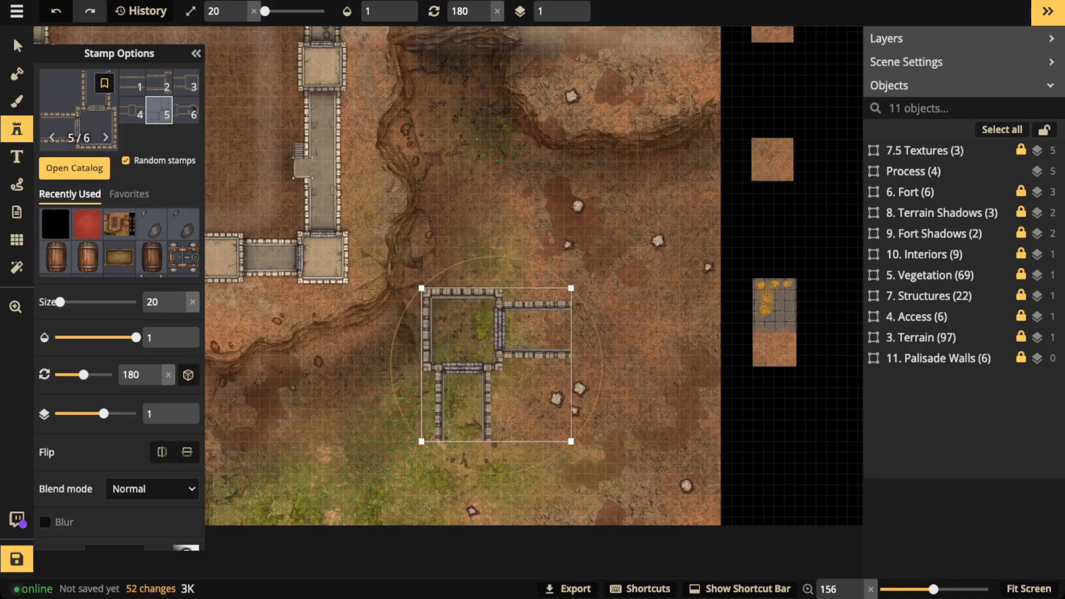
left_click(496, 365)
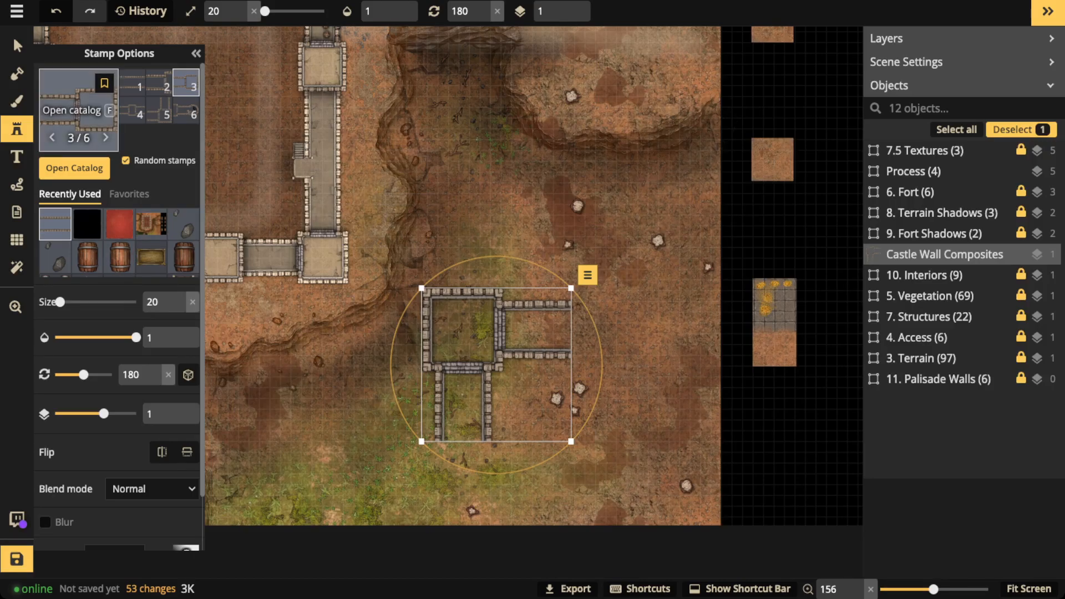
Reopen the stamp catalog, check the personal Universal stamps, and switch to the full Fantasy Battlemaps 2.0 collection.
key("f")
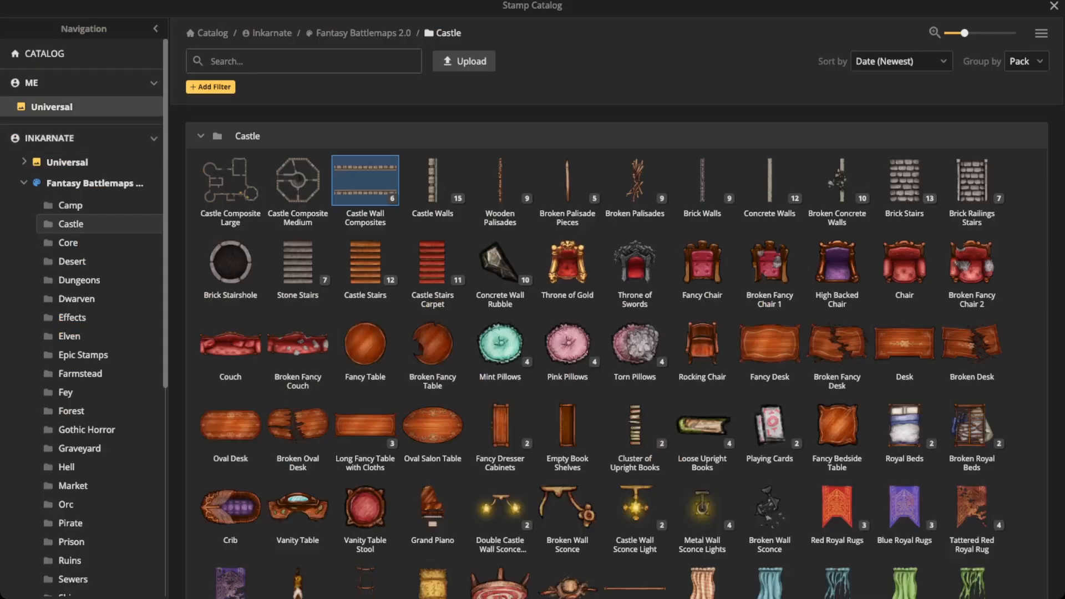
left_click(52, 107)
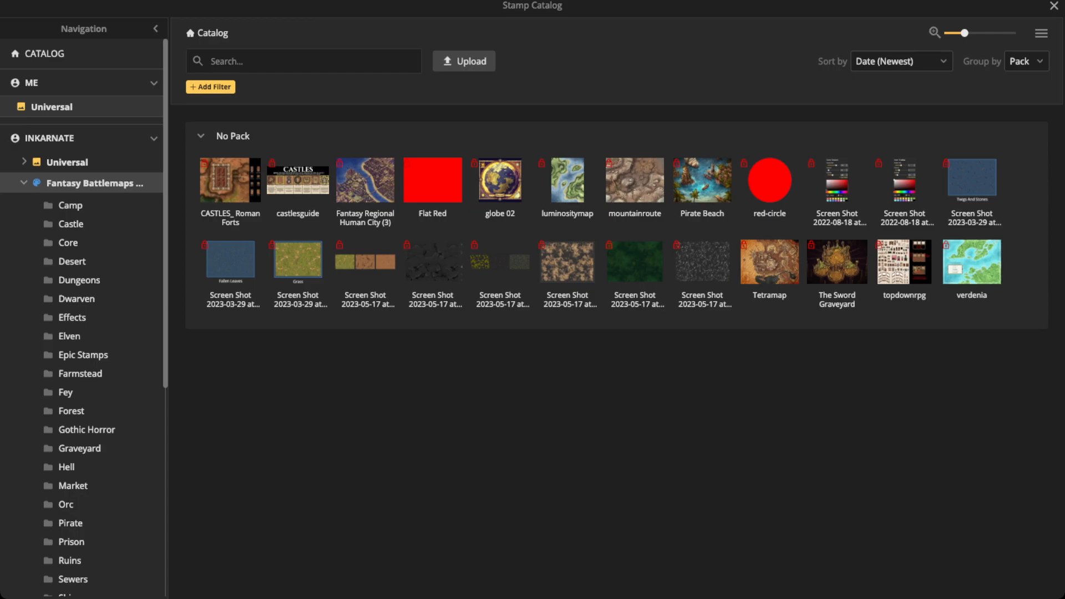
left_click(89, 183)
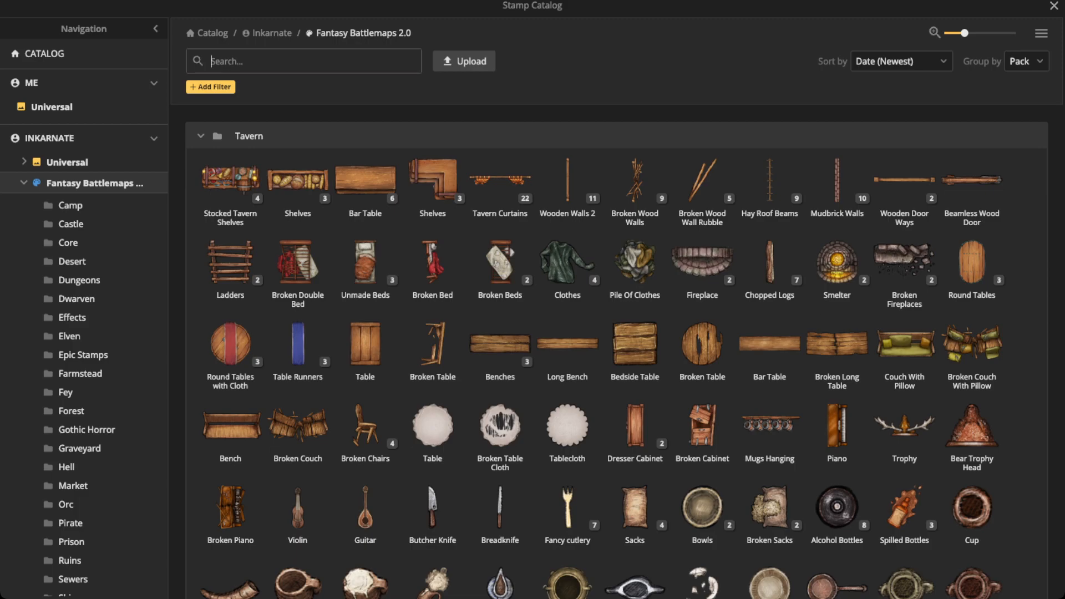
Search the catalog for "Clipp" and pick the square variant of the Clipping Mask Hard Edge stamp.
type("Clpp")
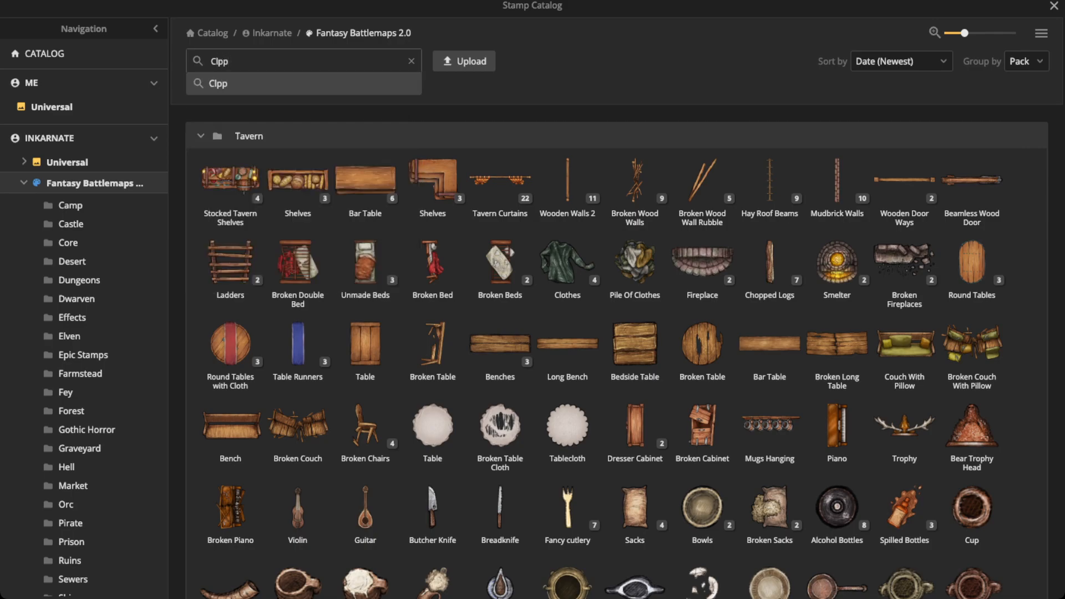
key("Left")
key("Left")
type("i")
key("Right")
key("Right")
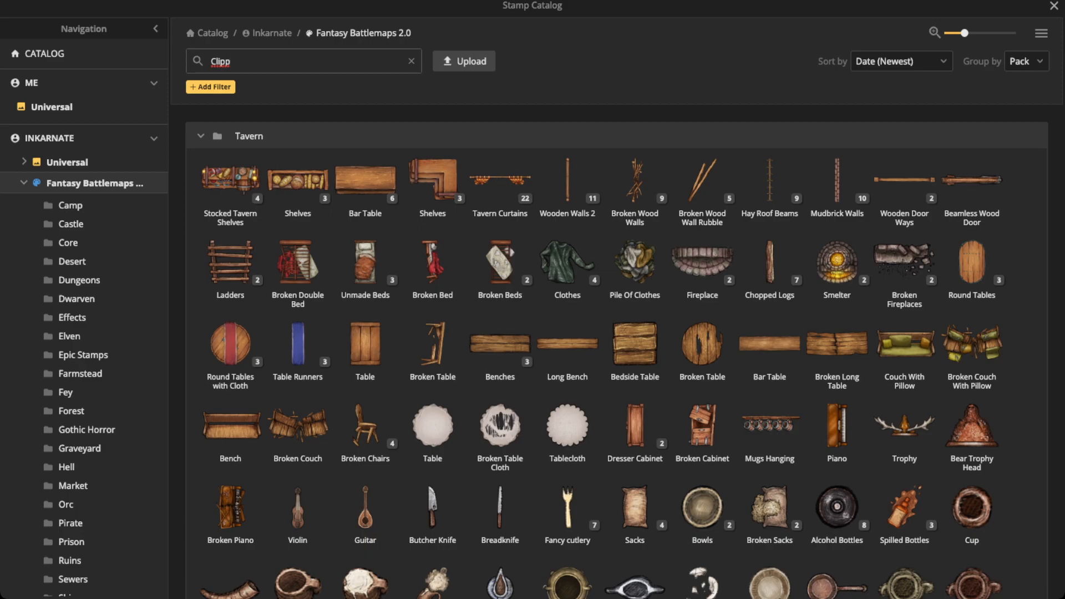
key("Down")
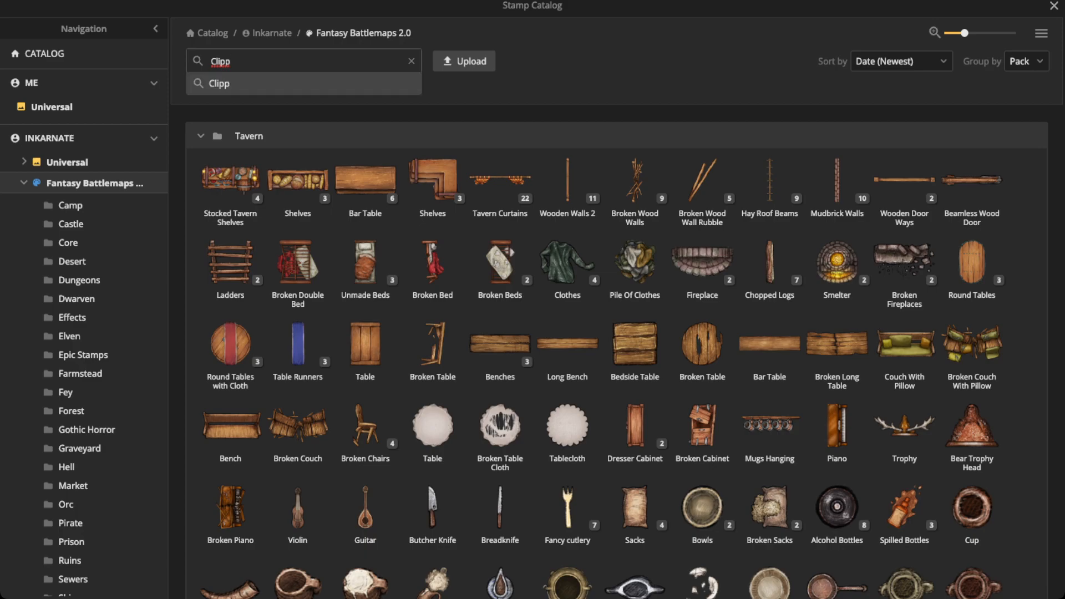
key("ctrl+a")
key("Return")
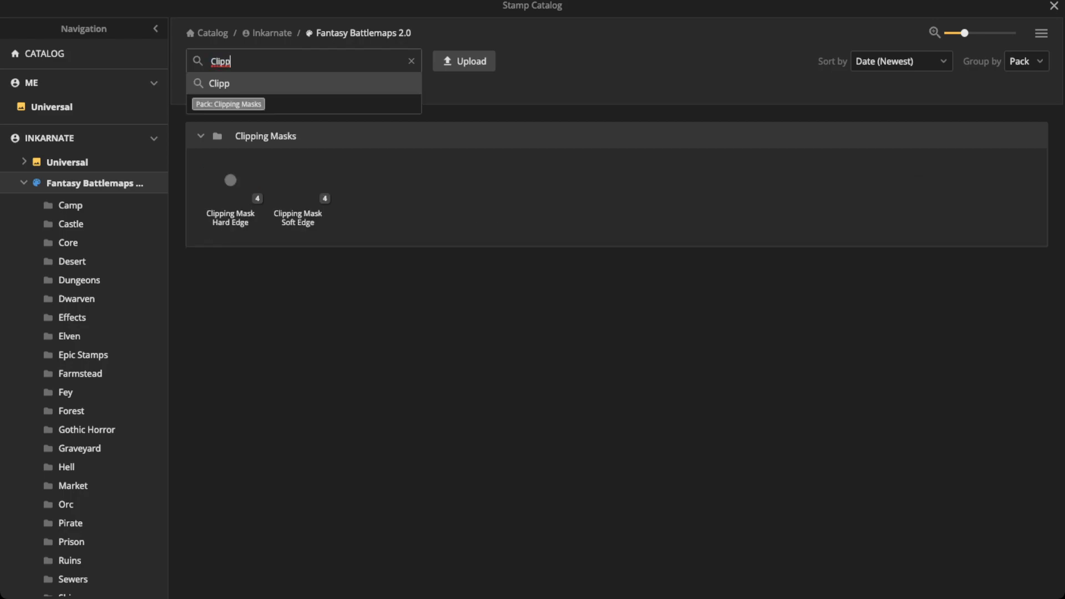
left_click(230, 183)
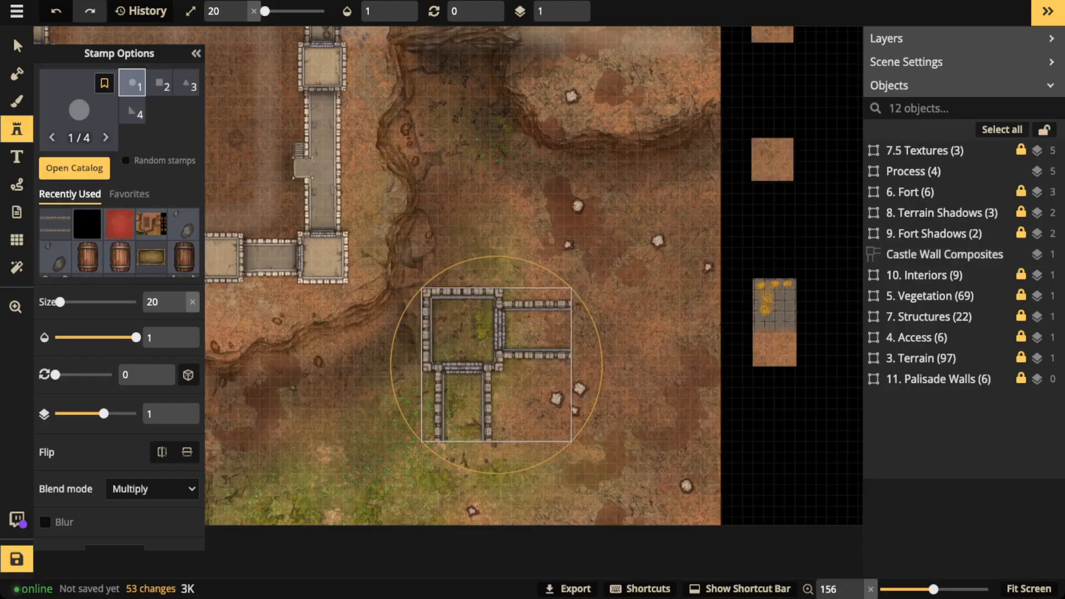
left_click(160, 83)
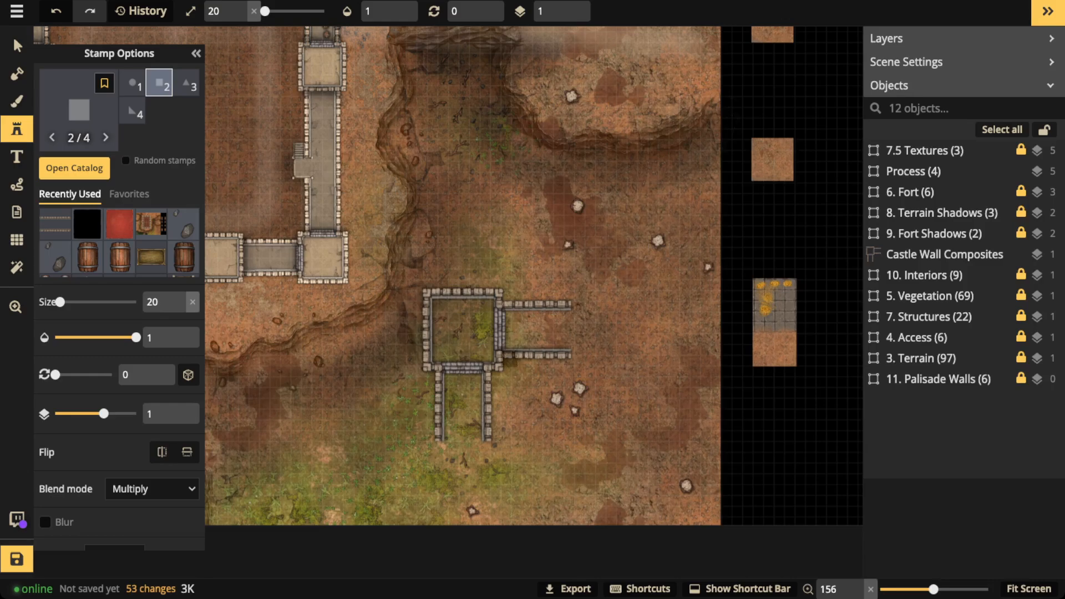
Select the placed Castle Wall Composites stamp and shift it slightly north.
scroll(492, 354, "up", 5)
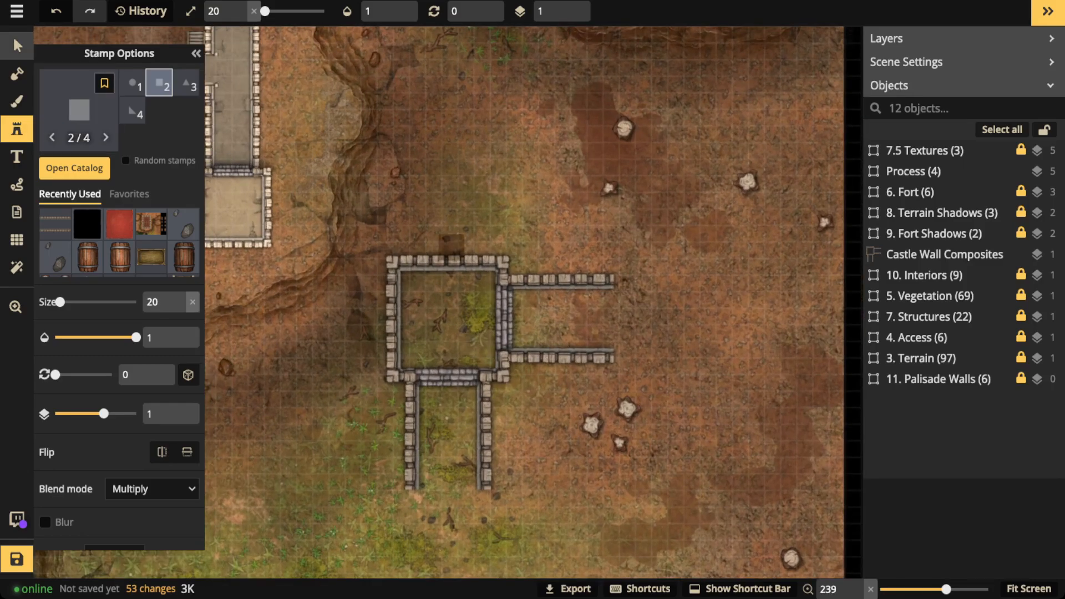
left_click(16, 45)
left_click_drag(499, 373, 504, 338)
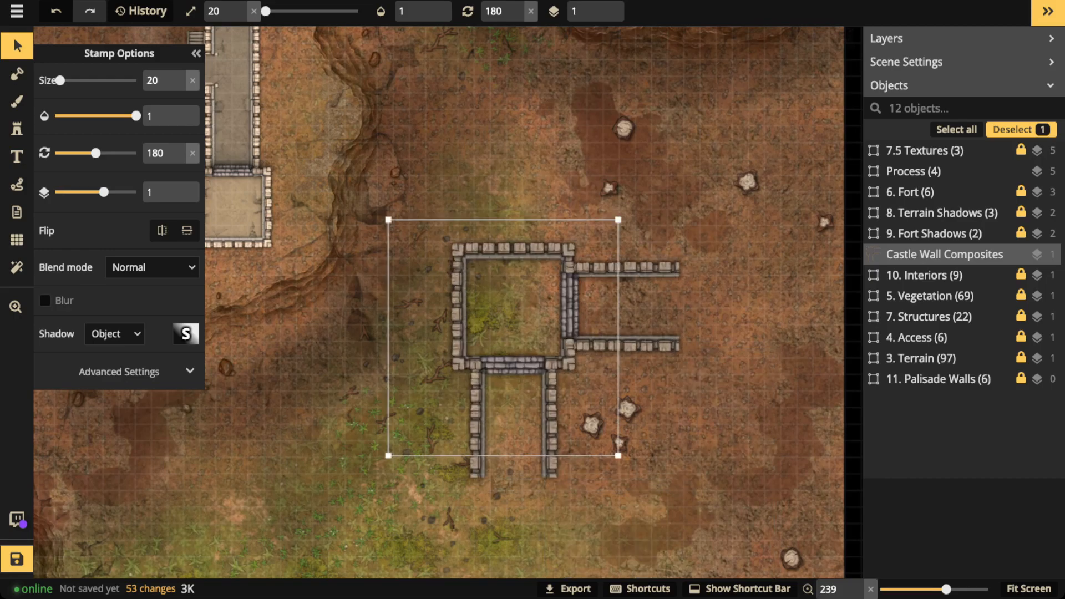
Choose the square Clipping Mask Hard Edge stamp again, set its layer to 0, and place it in the tower's northwest inner corner.
left_click(17, 129)
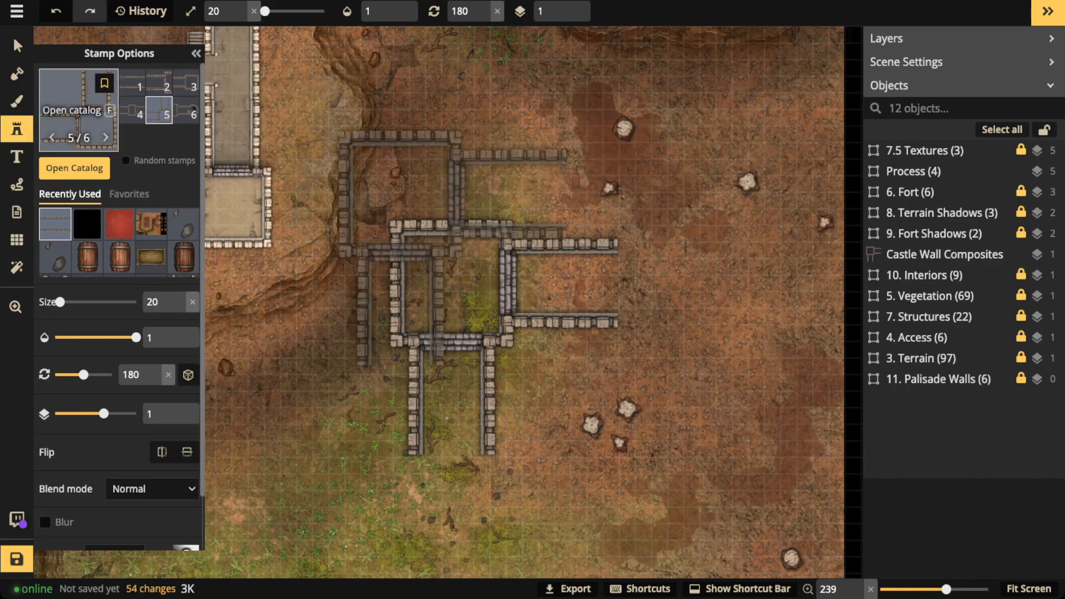
left_click(78, 111)
left_click(232, 183)
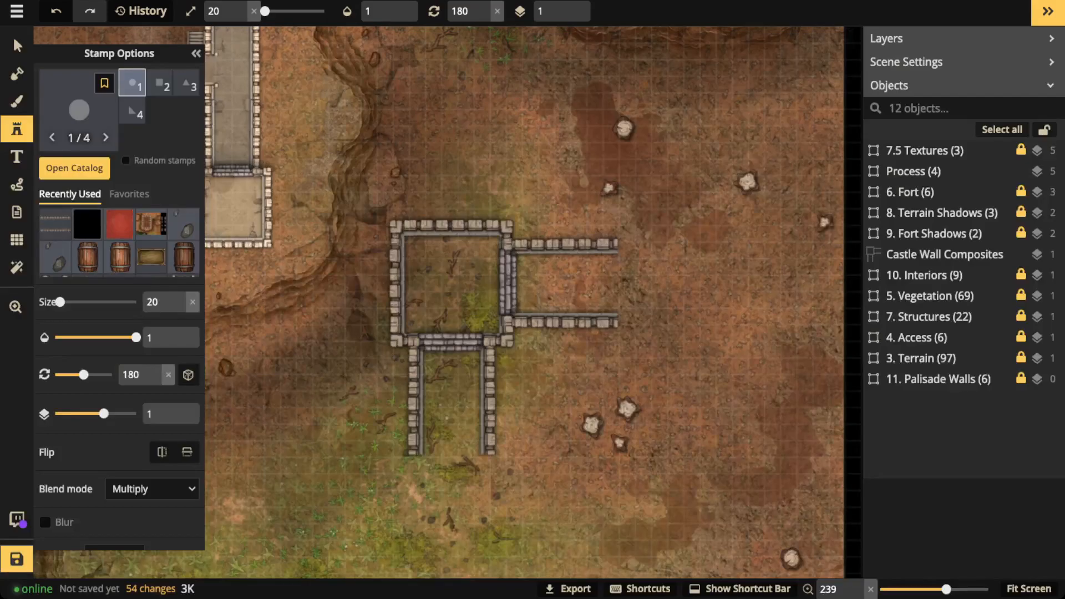
left_click(159, 83)
left_click(570, 16)
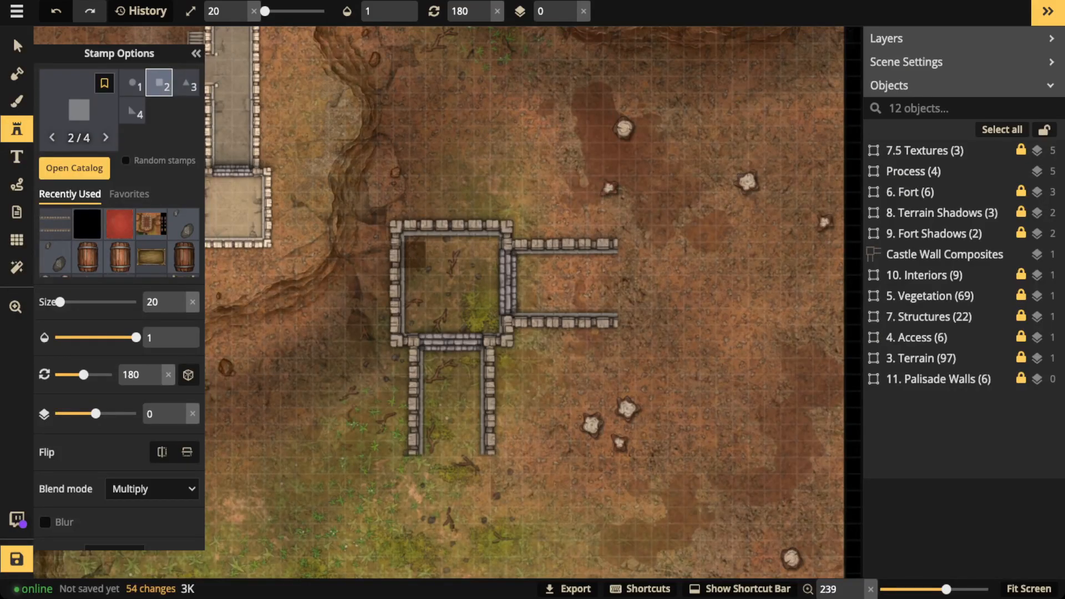
left_click(415, 244)
left_click(416, 245)
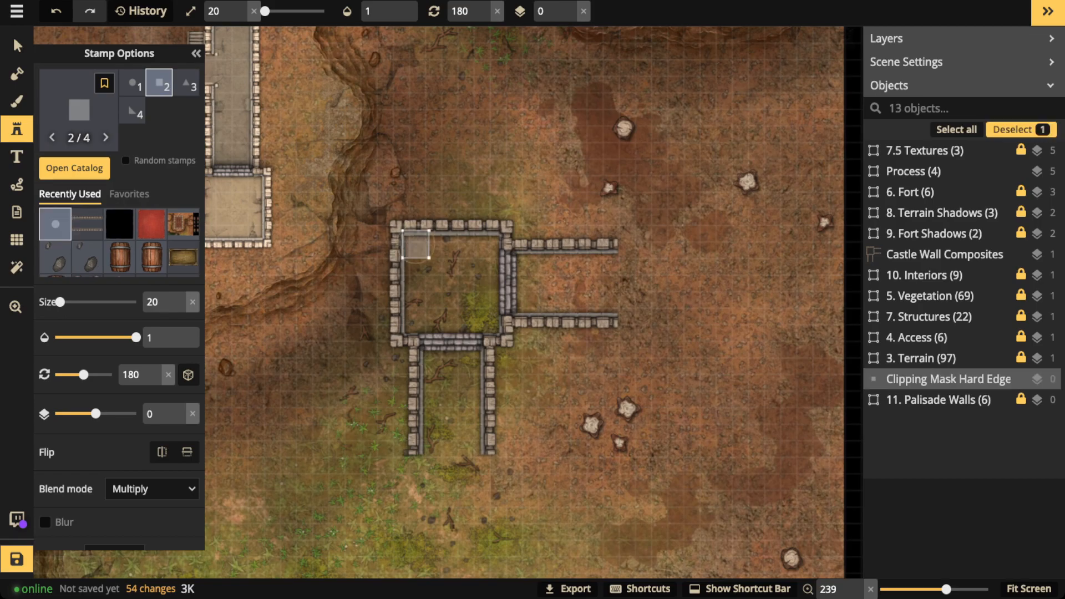
Enlarge the clipping mask to size 74 so it covers the tower's floor.
key("v")
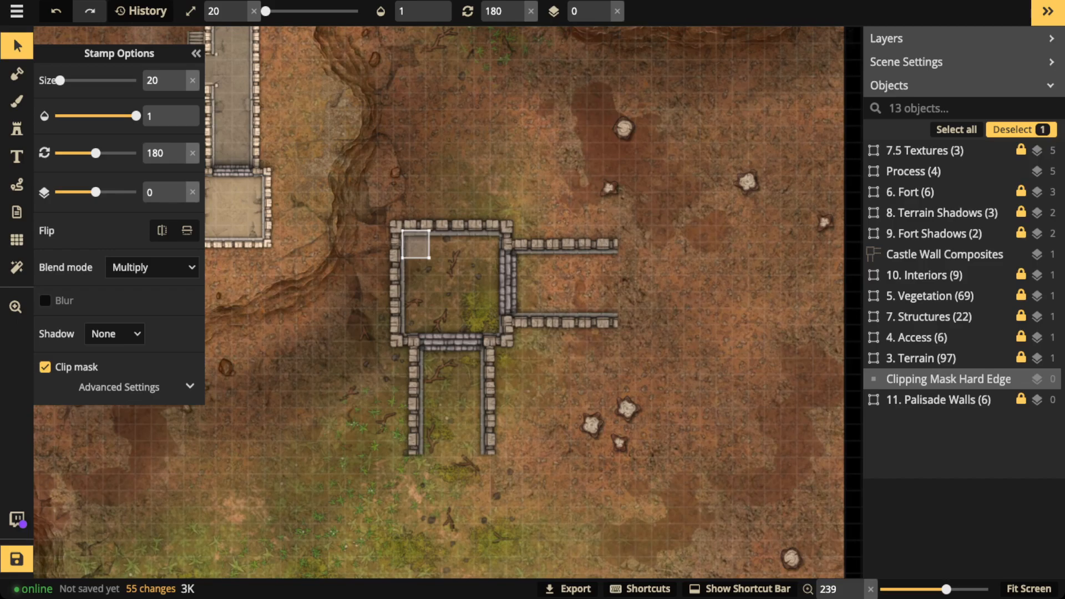
left_click_drag(431, 258, 525, 355)
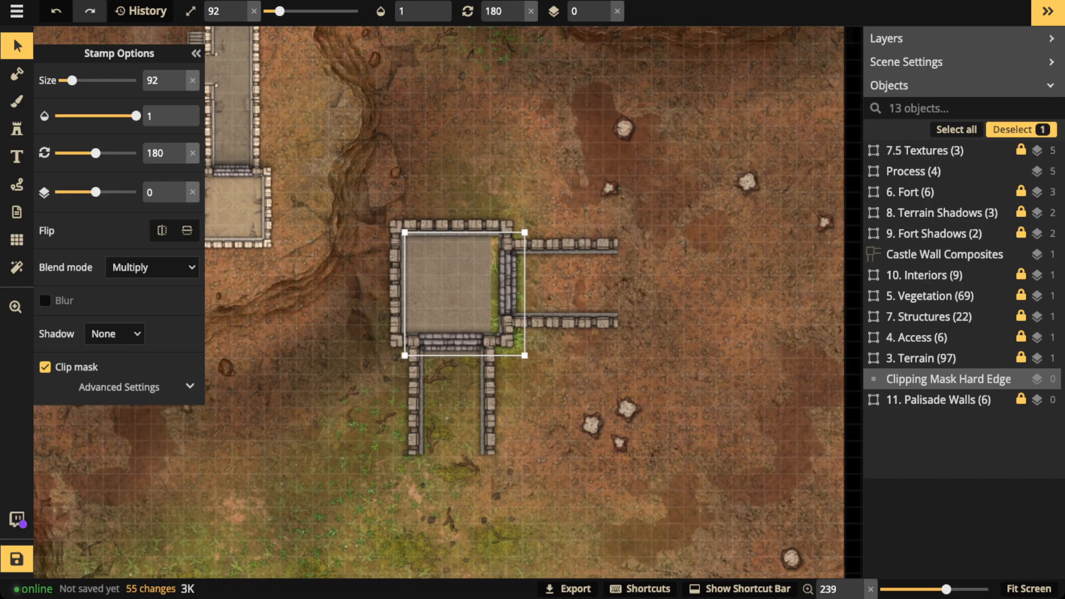
left_click_drag(509, 339, 500, 330)
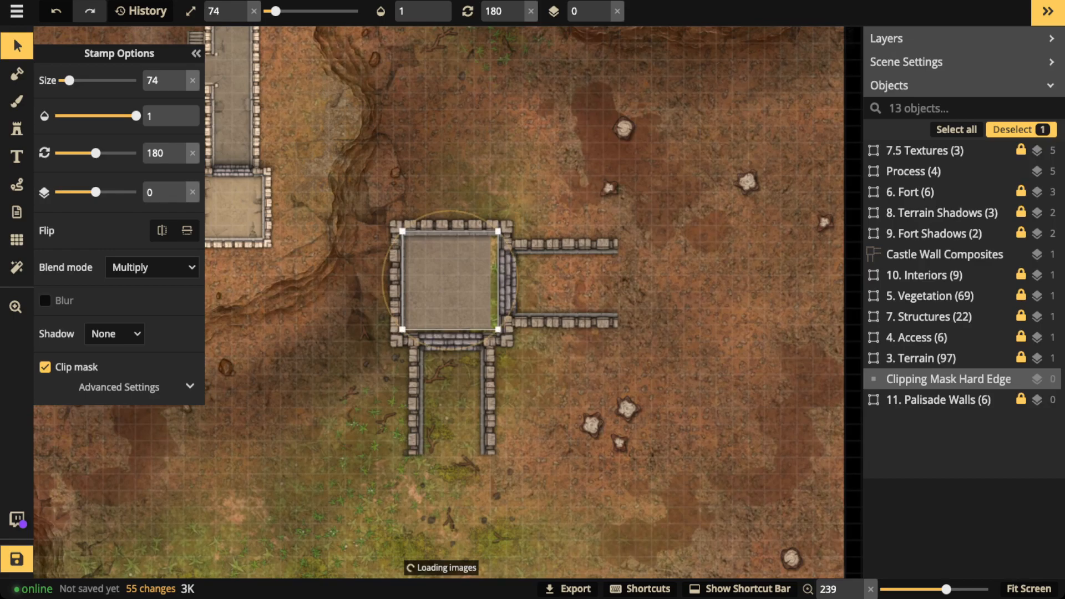
Duplicate the clipping mask onto the wall arm south of the tower and reset the copy's rotation to 0.
left_click_drag(458, 282, 478, 391, "alt")
scroll(478, 391, "up", 1)
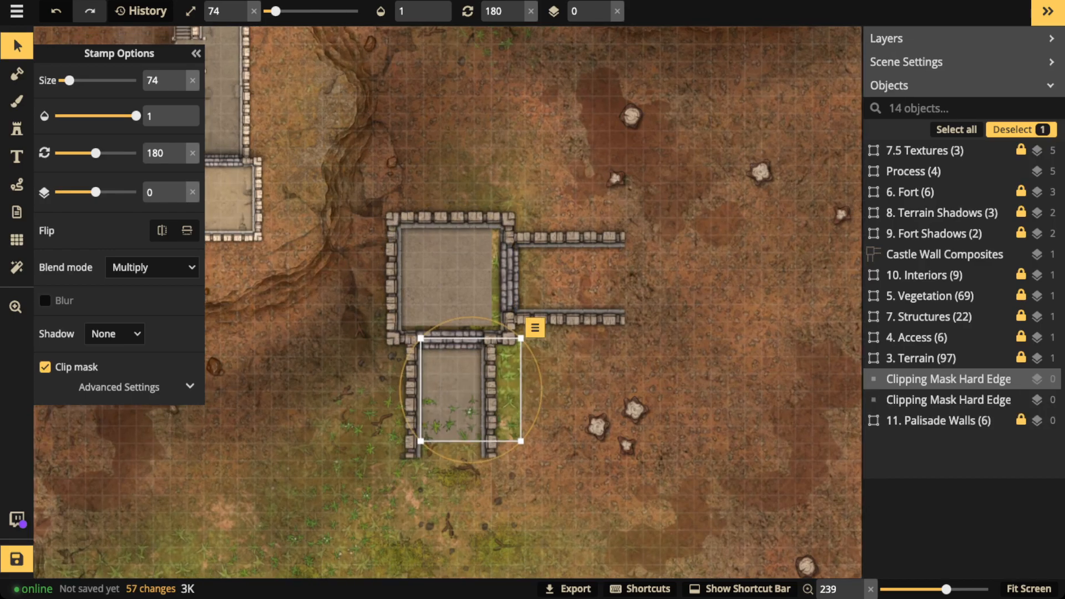
scroll(449, 355, "up", 1)
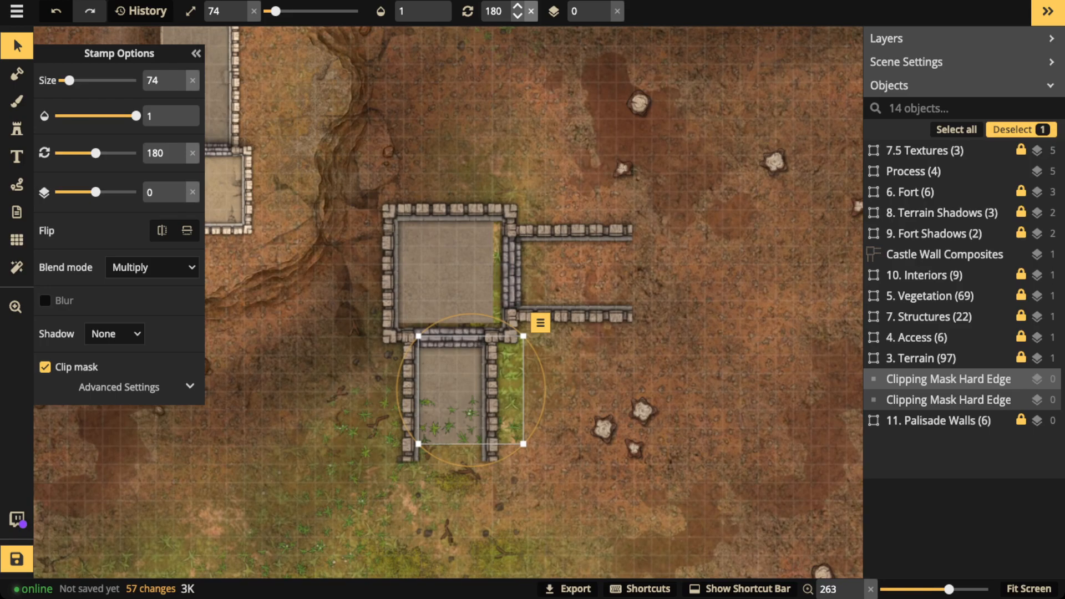
left_click(531, 11)
scroll(495, 424, "up", 2)
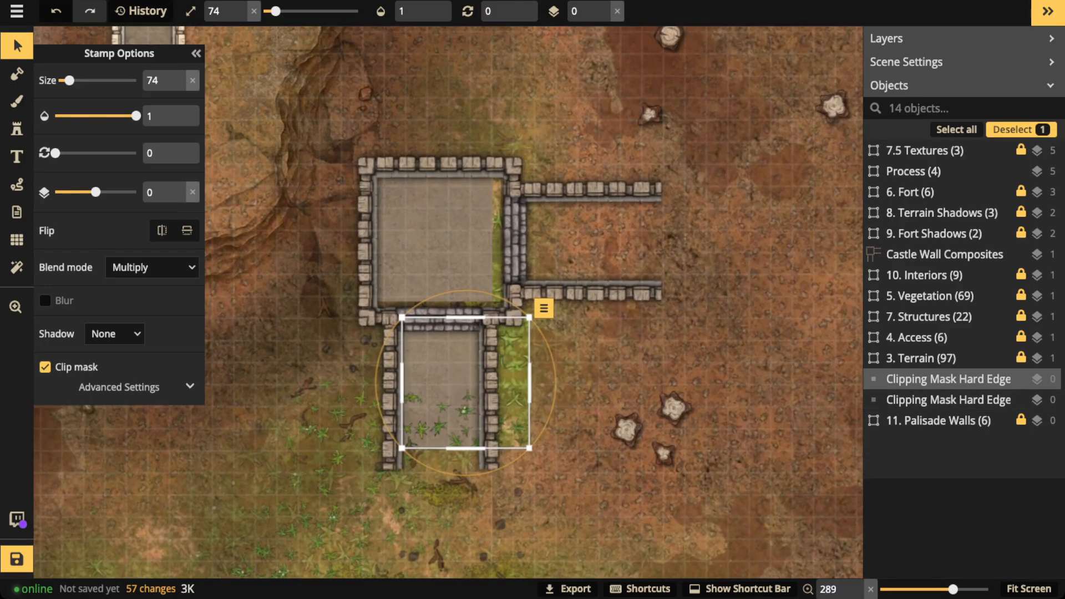
Narrow the clipping mask copy to the width of the wall arm south of the tower and nudge it east.
scroll(473, 403, "up", 2)
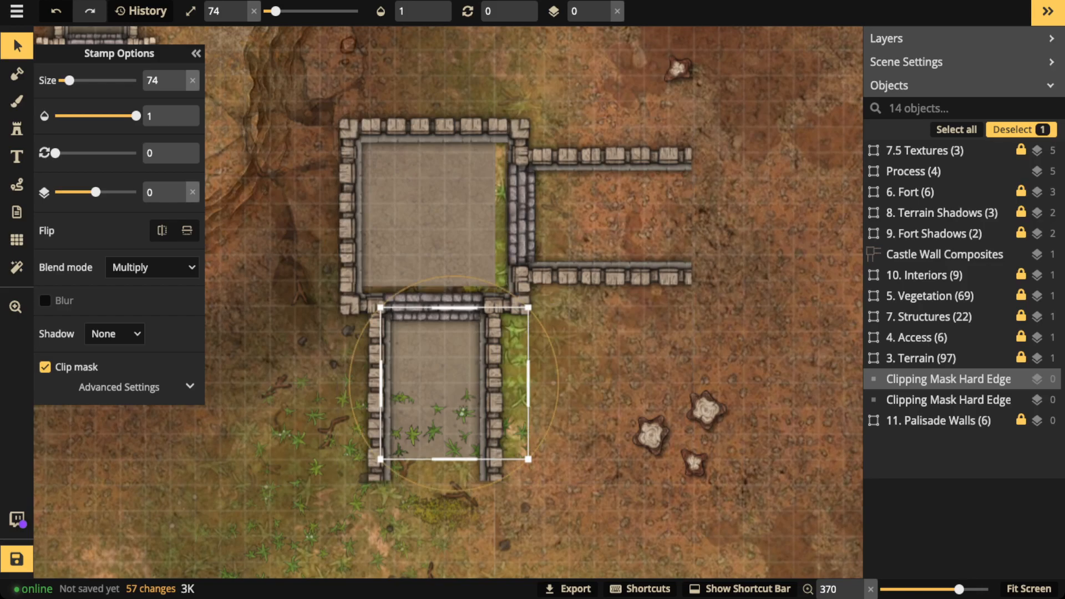
left_click_drag(528, 383, 488, 383)
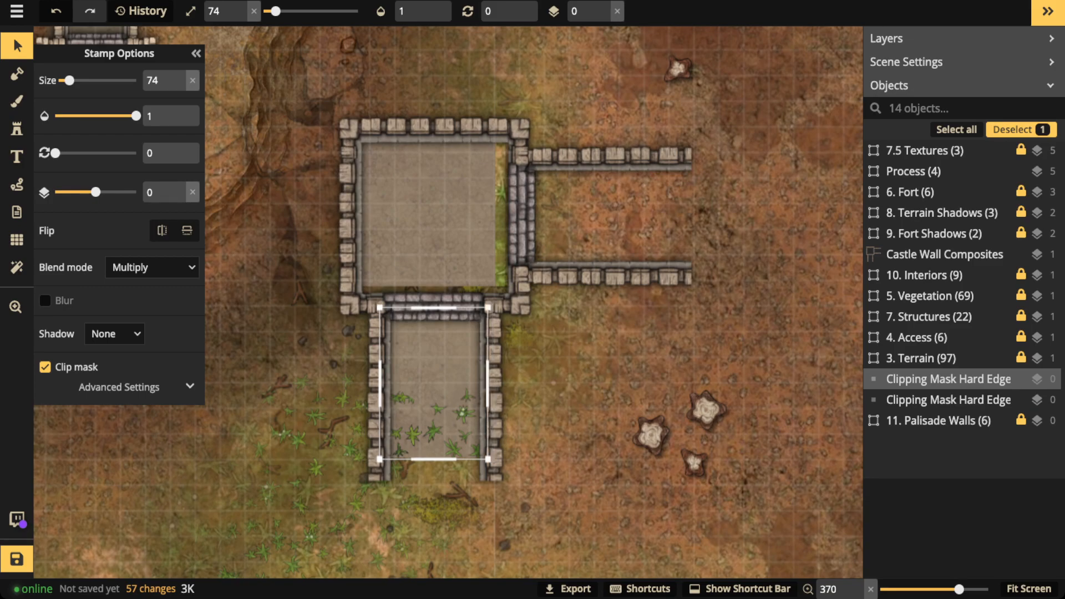
key("Right")
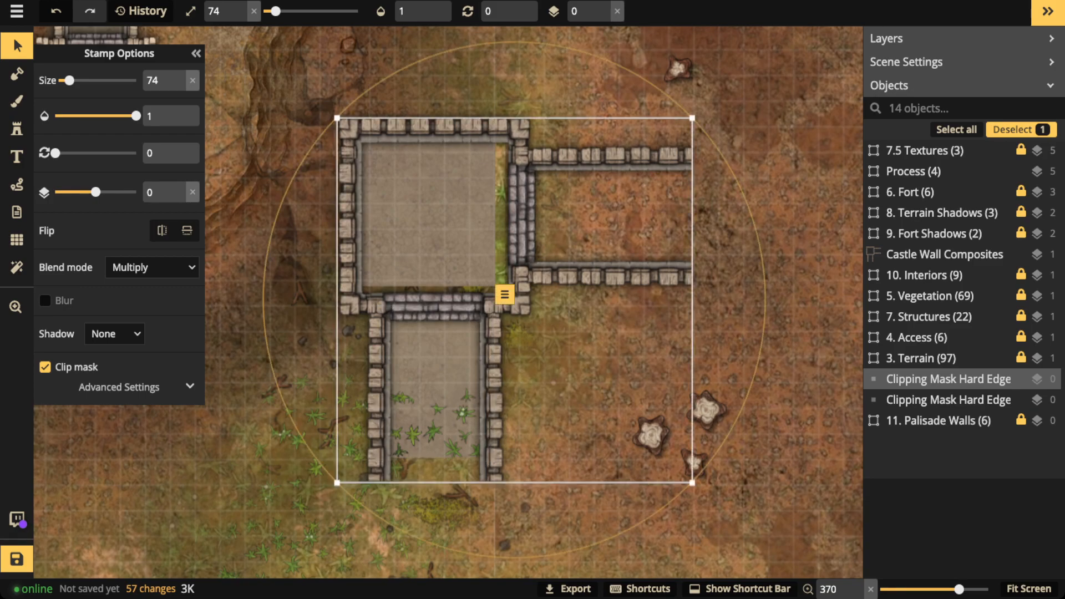
Reselect the south arm's clipping mask, lengthen it southward to the end of the arm and nudge it south.
left_click(945, 254)
left_click(949, 379)
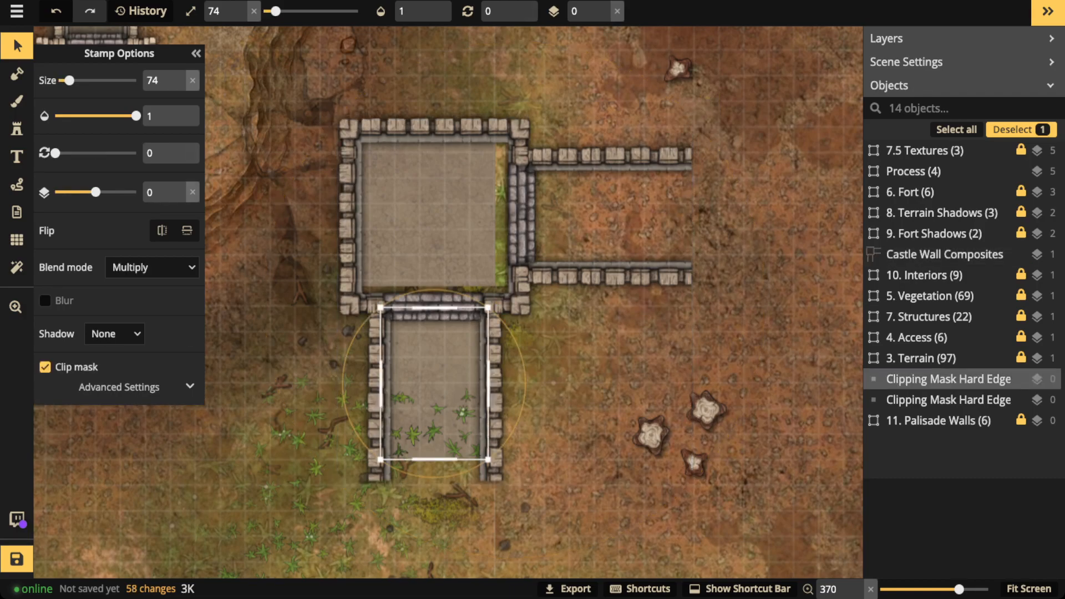
left_click_drag(434, 459, 434, 490)
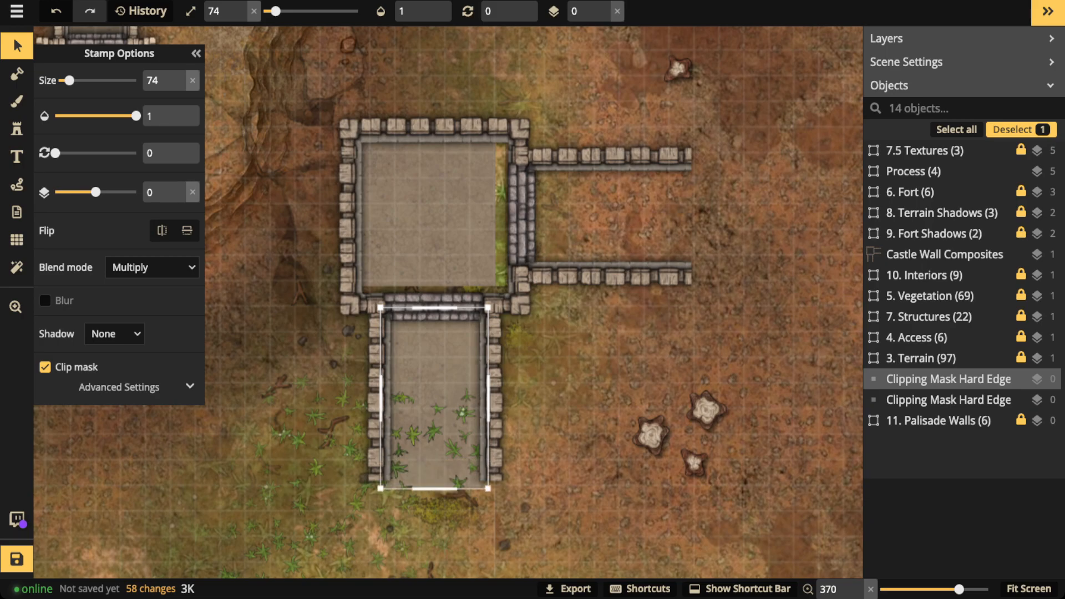
left_click_drag(434, 489, 434, 474)
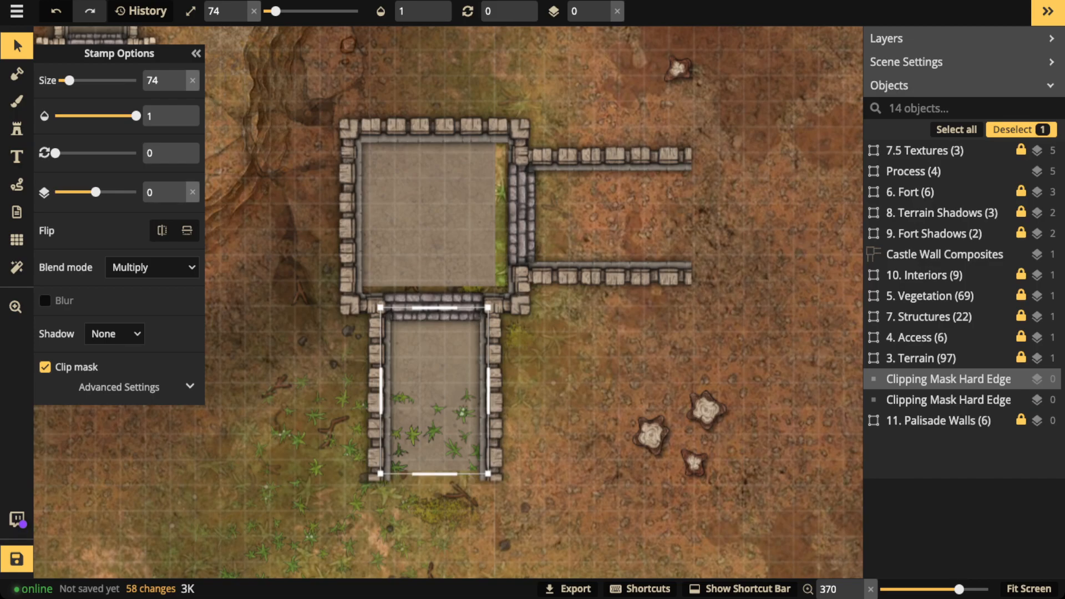
left_click_drag(434, 473, 434, 476)
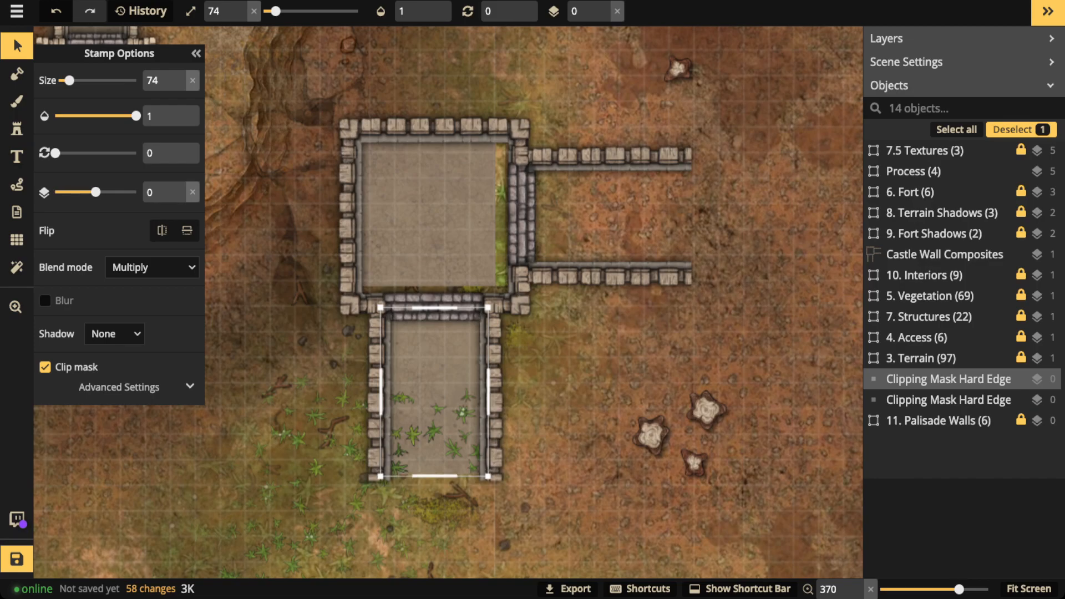
key("Down")
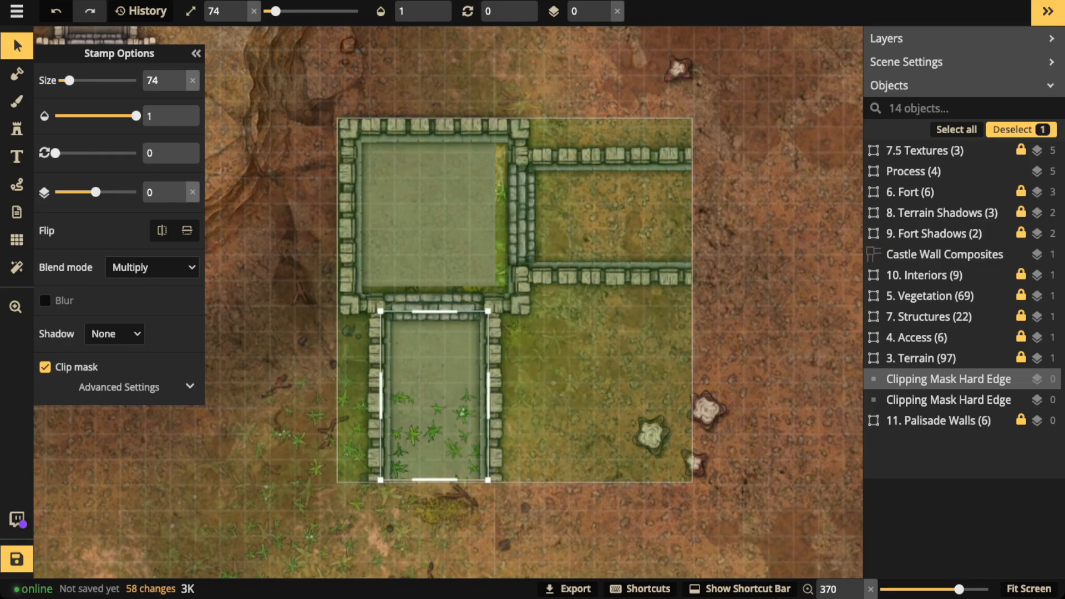
Duplicate the south arm's clipping mask, rotate the copy to 90 and fit it over the east wall arm.
key("ctrl+v")
scroll(636, 237, "down", 1)
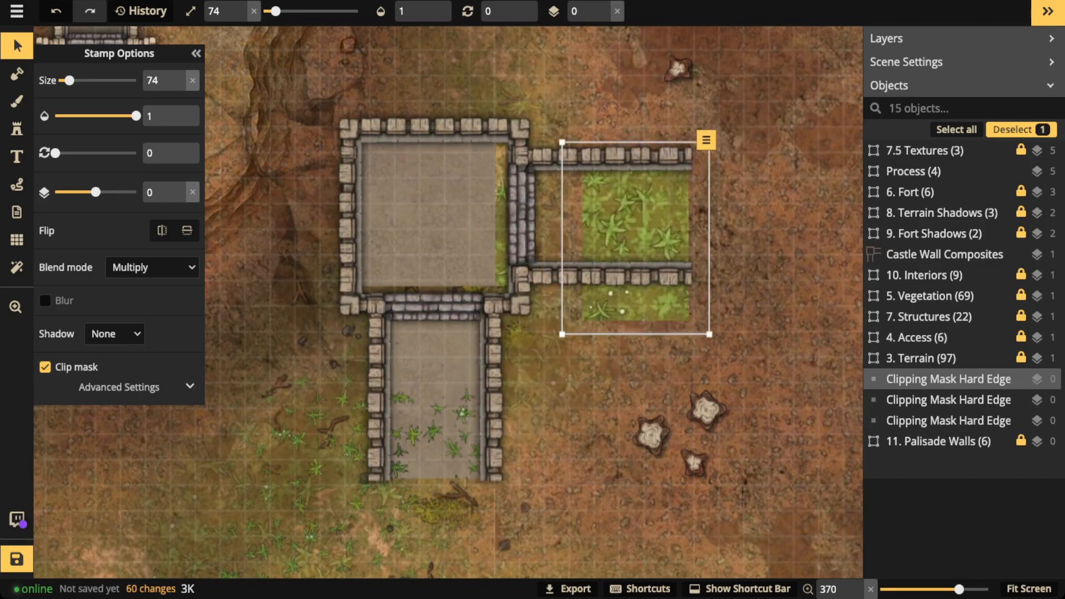
scroll(636, 238, "down", 3)
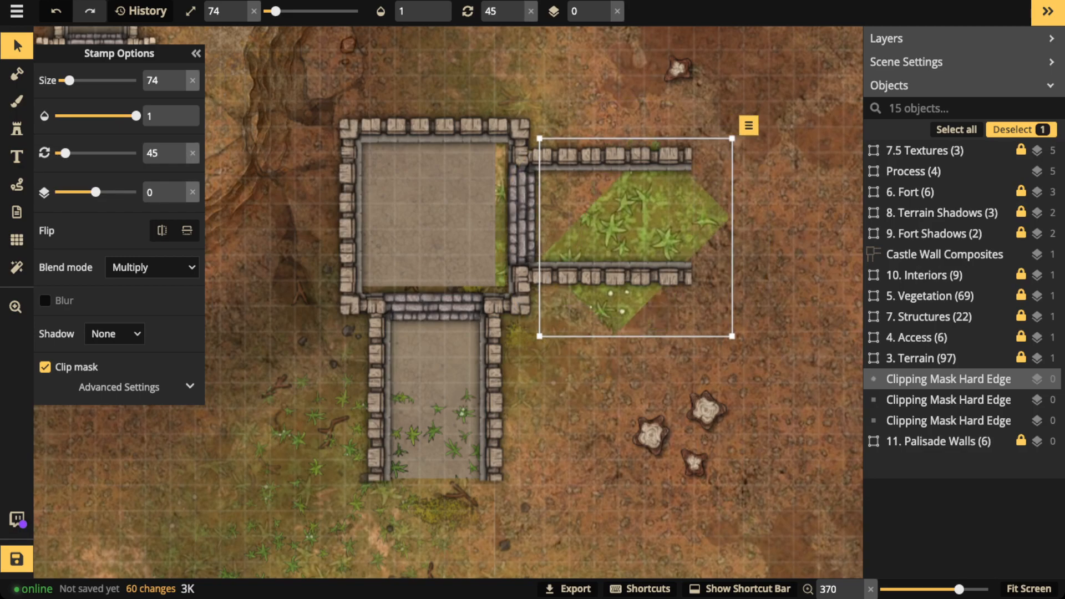
scroll(636, 238, "down", 2)
scroll(636, 238, "down", 1)
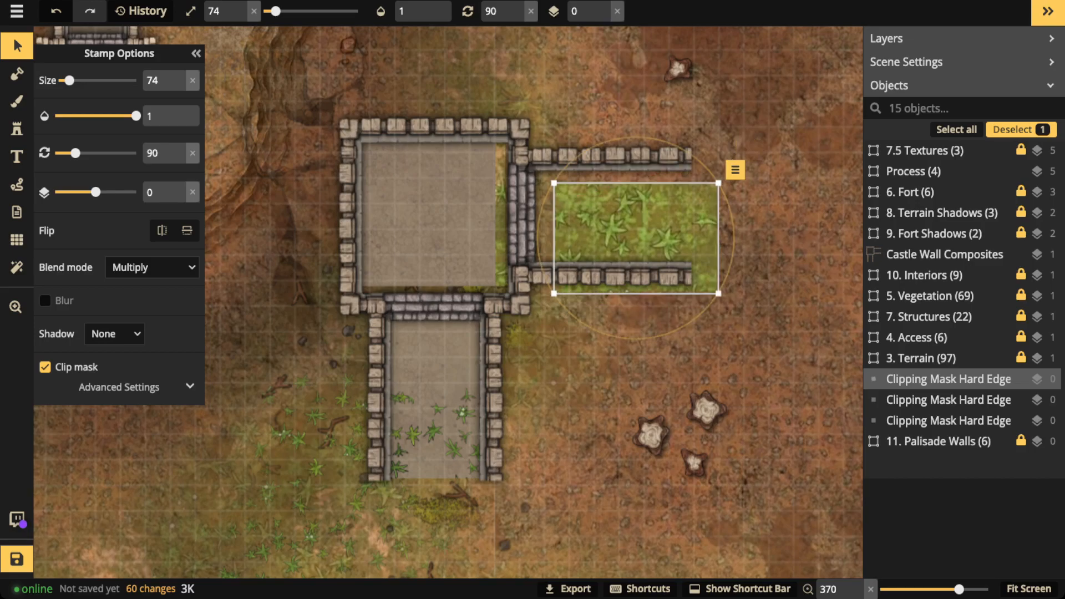
left_click_drag(635, 237, 610, 216)
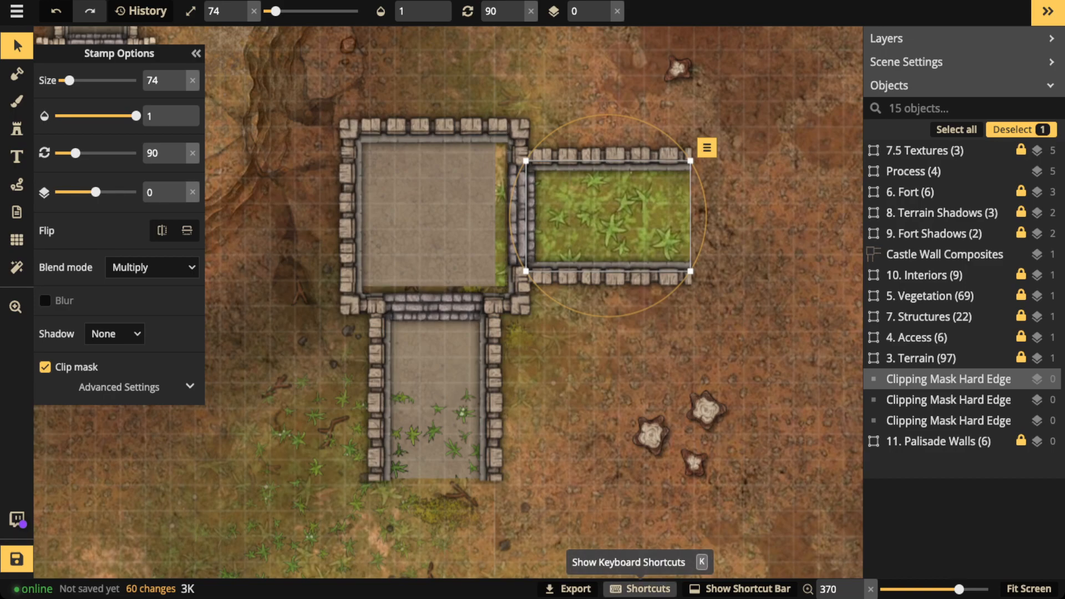
Review the keyboard shortcuts reference for the select tool and close it.
left_click(641, 588)
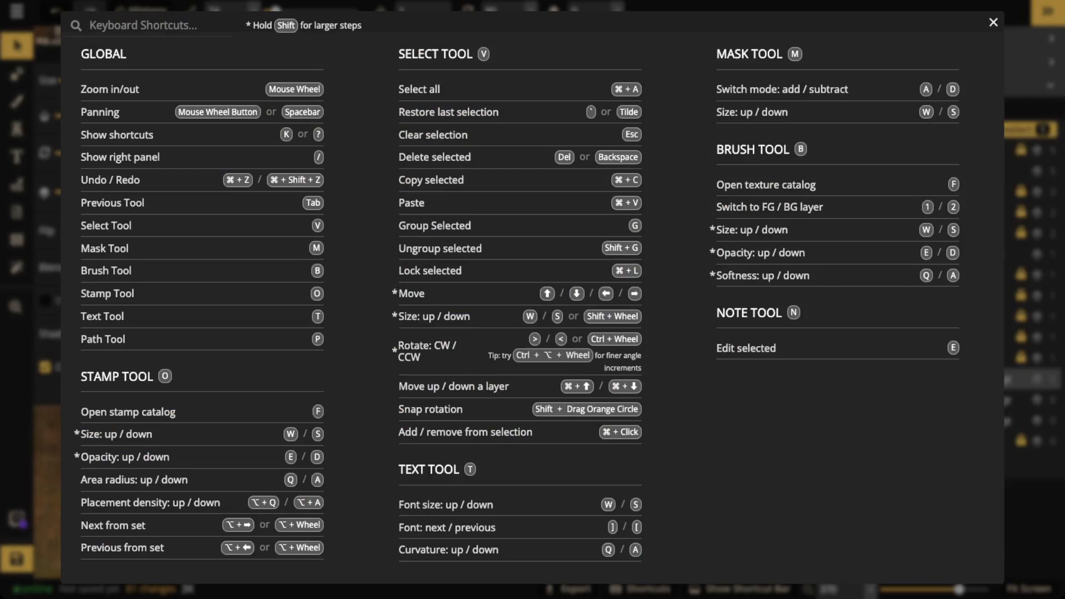
key("Escape")
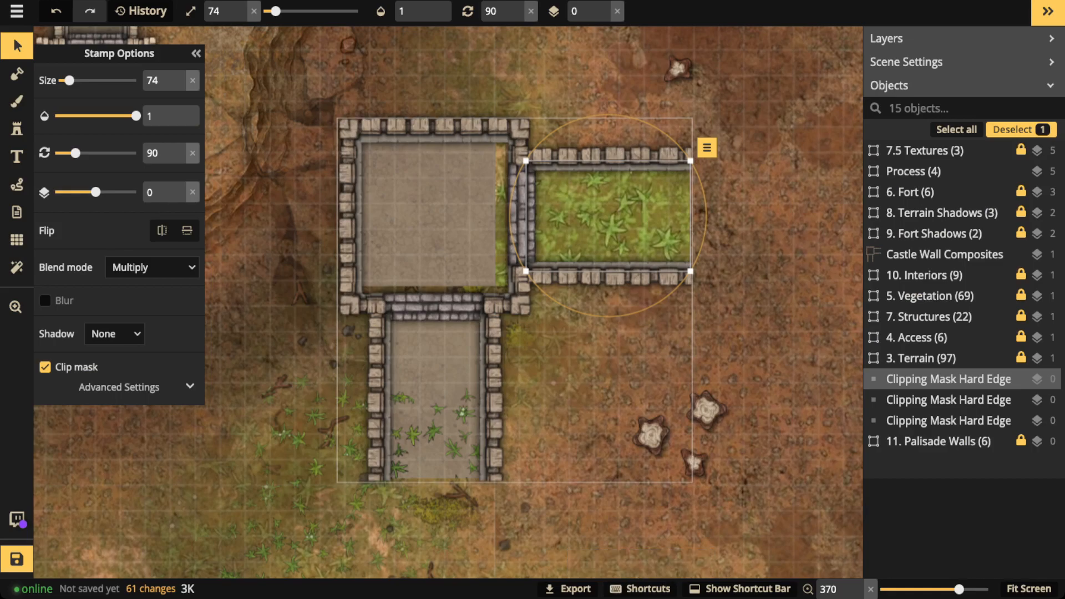
Select the Castle Wall Composites stamp together with its three clipping masks and group them.
key("Escape")
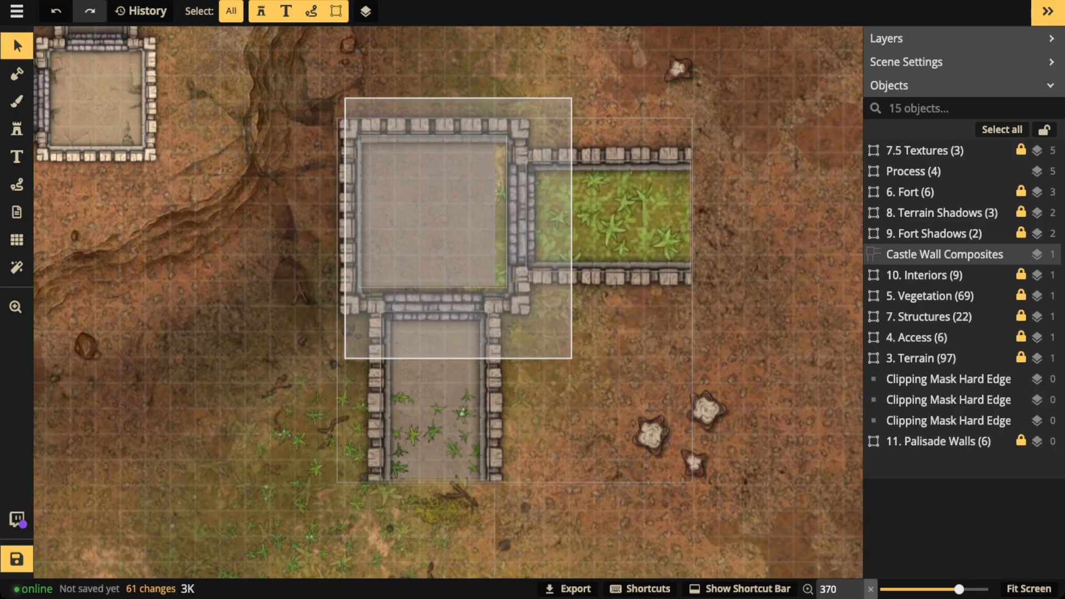
left_click(945, 254)
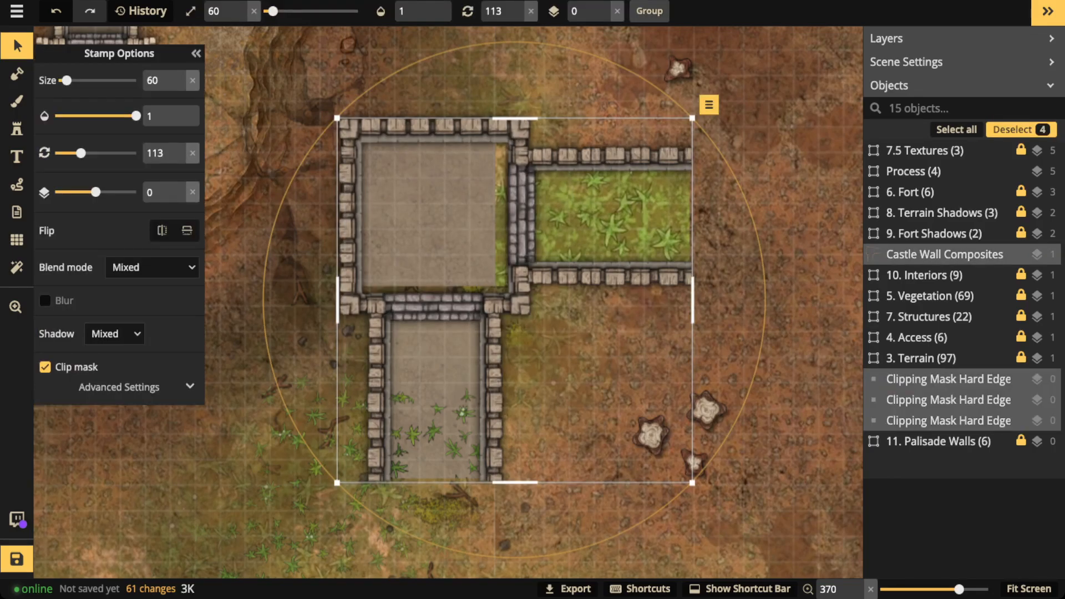
left_click(649, 11)
Move the new wall group slightly west and scale it down a little.
scroll(448, 232, "down", 4)
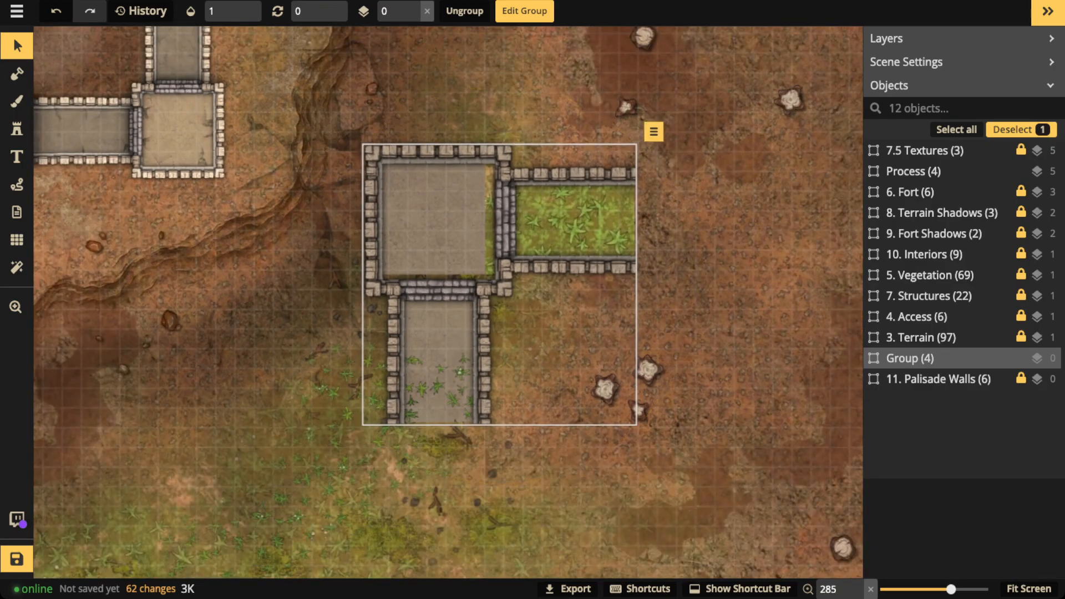
left_click_drag(500, 283, 446, 273)
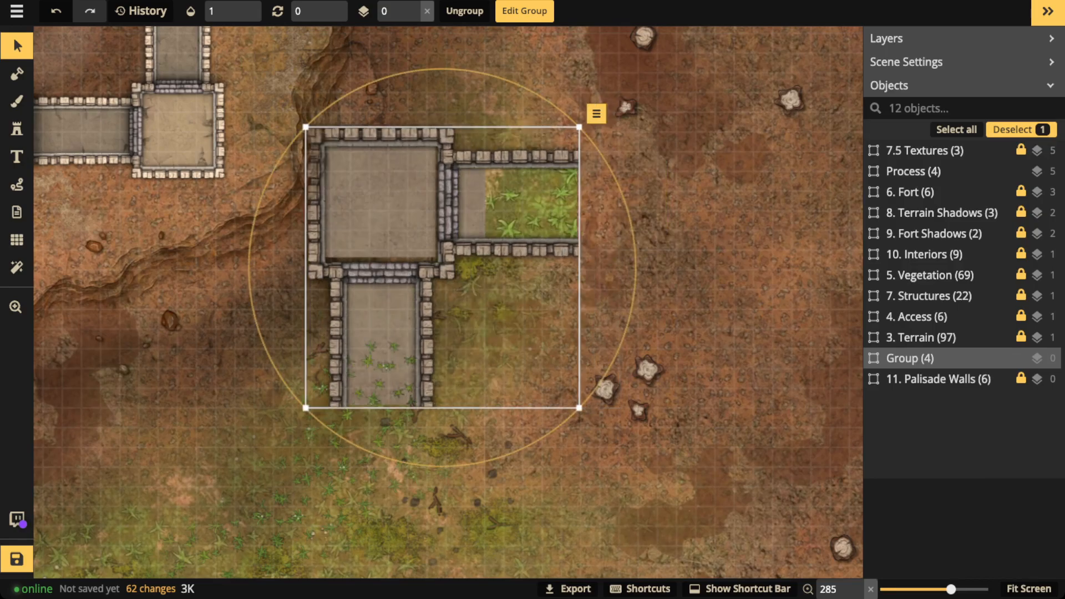
left_click_drag(579, 408, 561, 389)
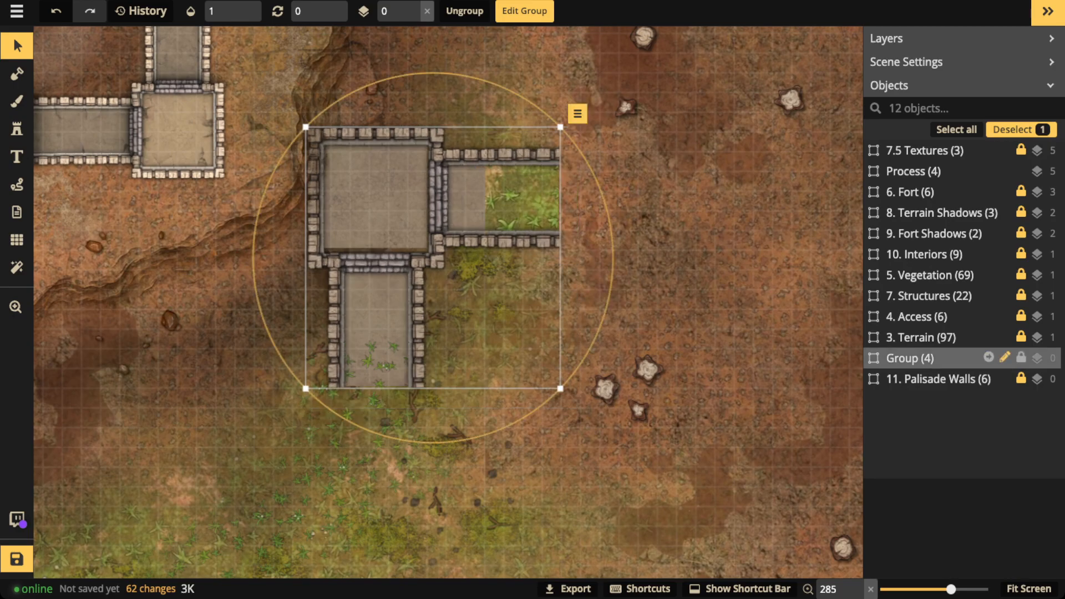
Rename the group as Castle Corner.
left_click(1004, 357)
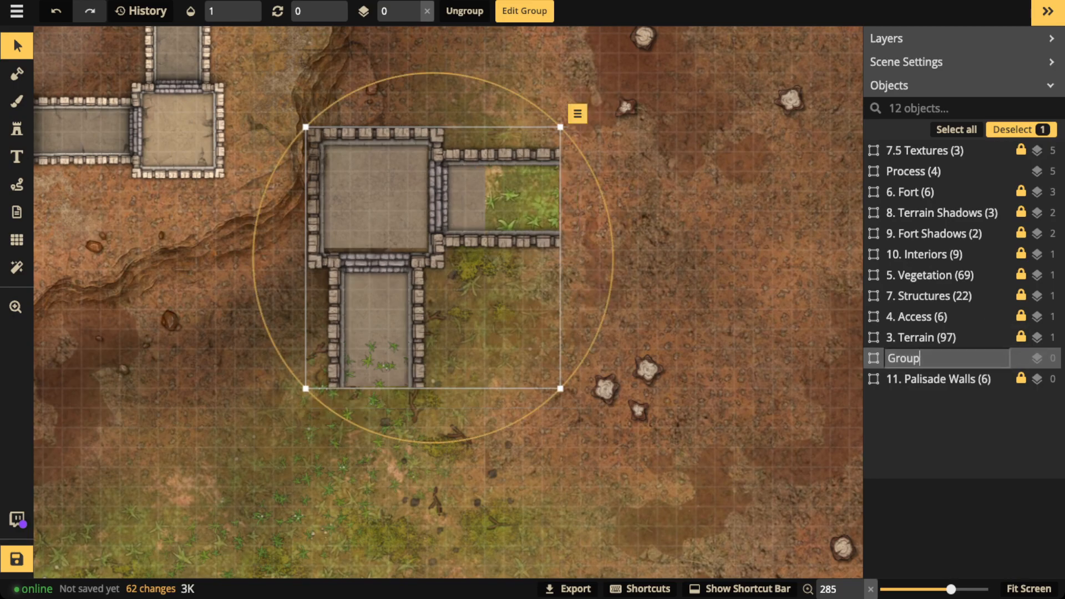
key("BackSpace")
key("BackSpace")
key("BackSpace")
key("BackSpace")
key("BackSpace")
type("Cas")
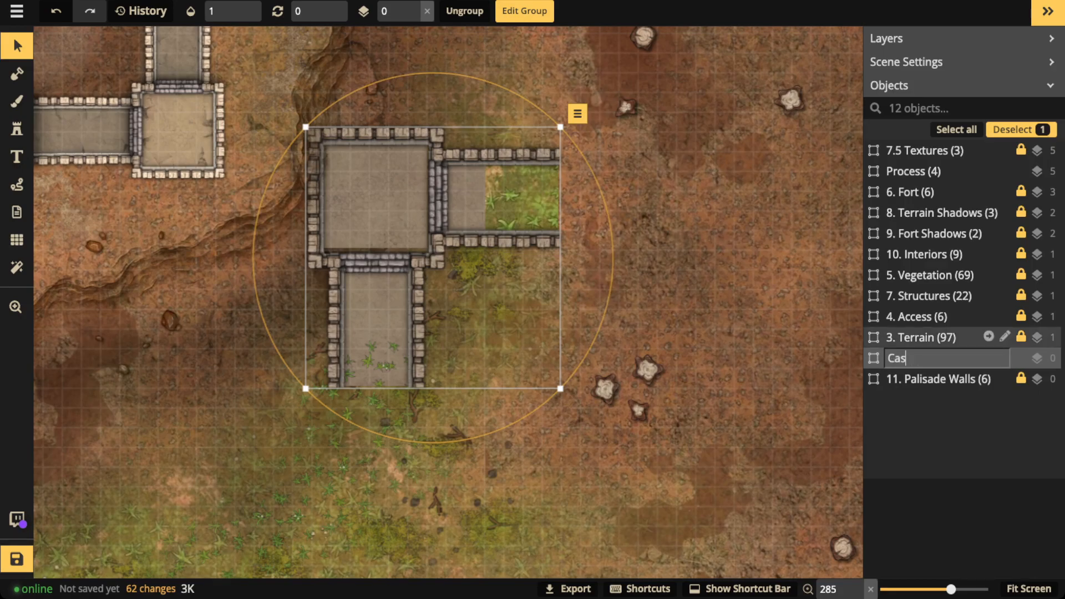
type("tle Corner")
key("Return")
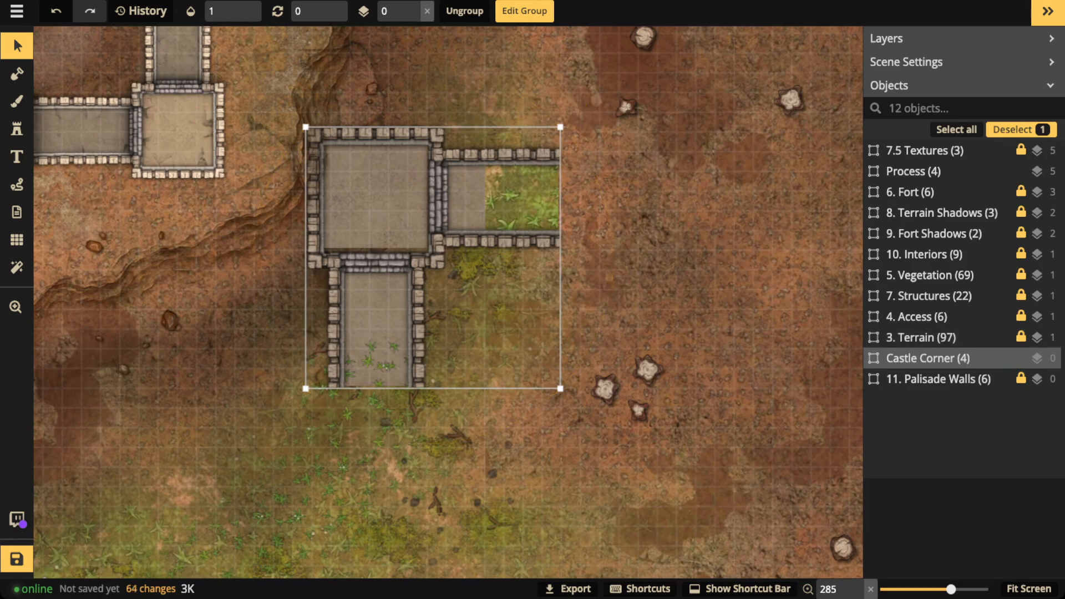
Duplicate the Castle Corner group east of the original and rotate the copy to 90.
key("ctrl+d")
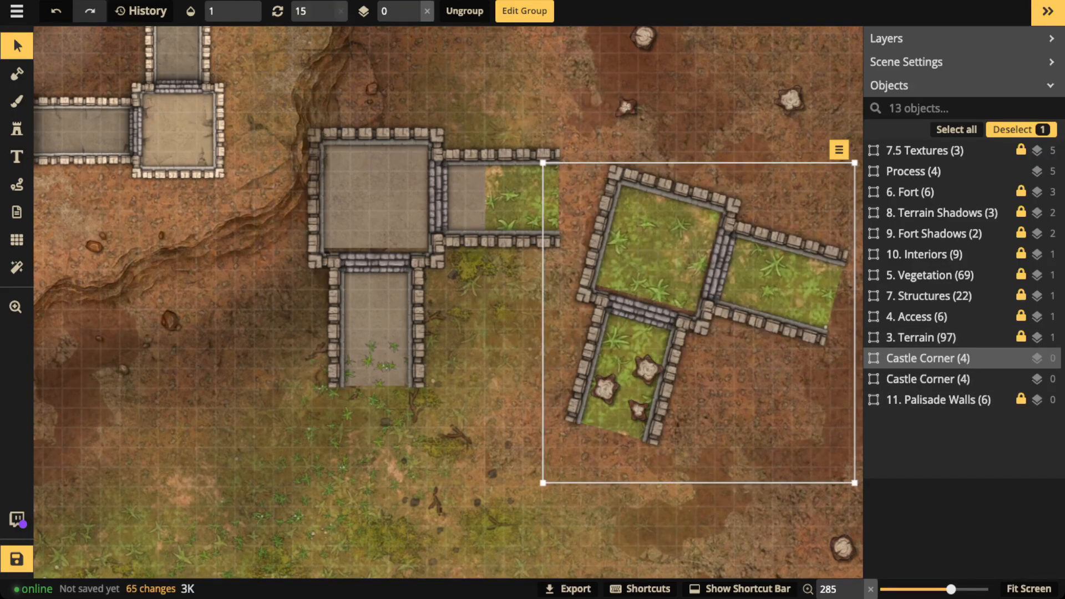
key("r")
key("r")
key("r")
key("r")
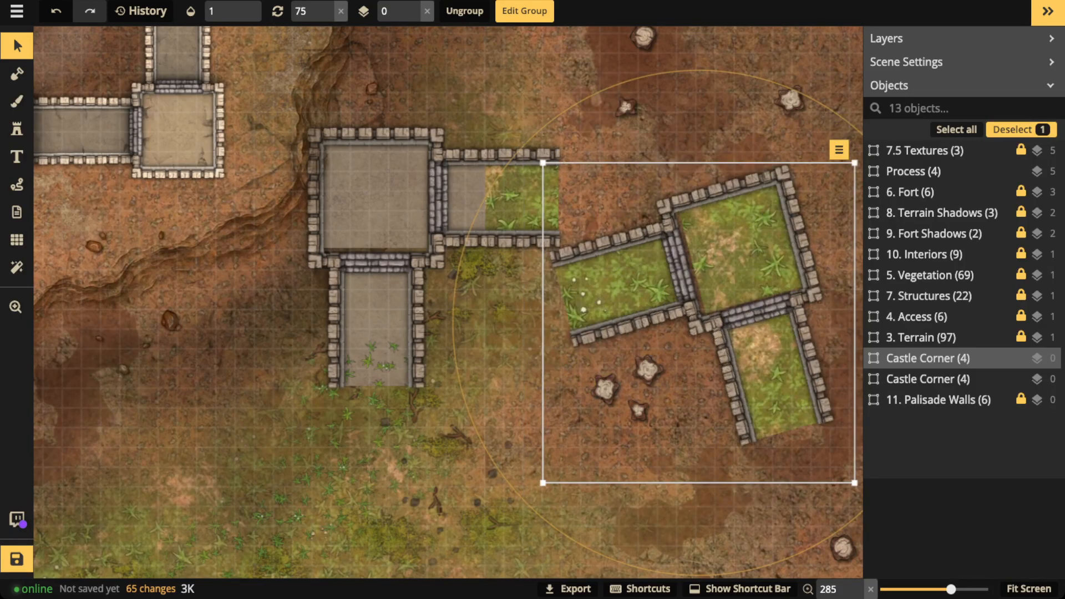
key("r")
key("r")
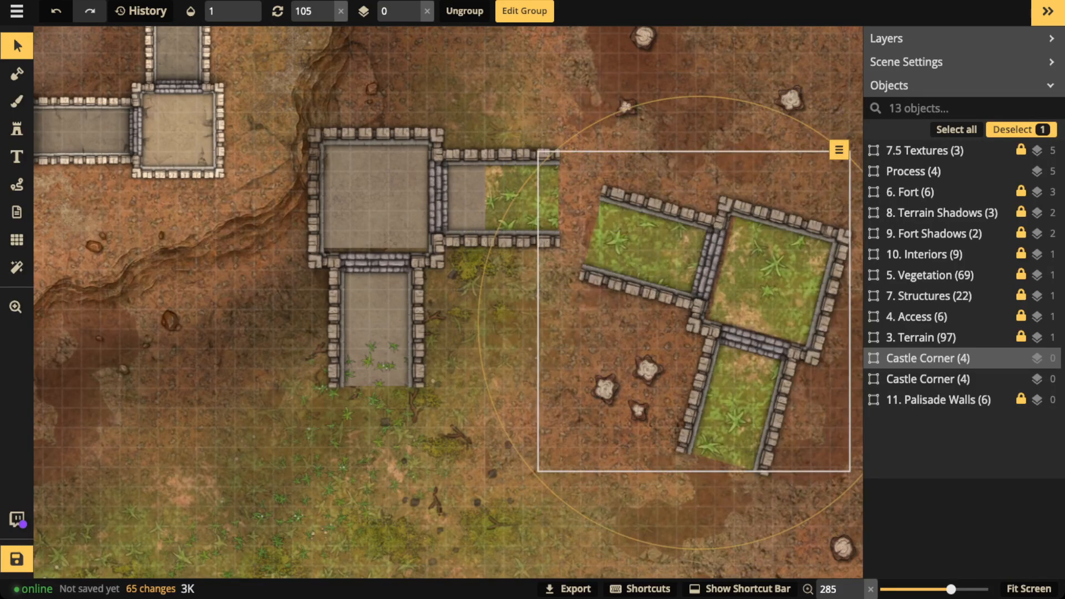
key("shift+r")
Align the rotated Castle Corner copy so its west wall arm joins the original's east arm, and deselect it.
left_click_drag(689, 299, 686, 265)
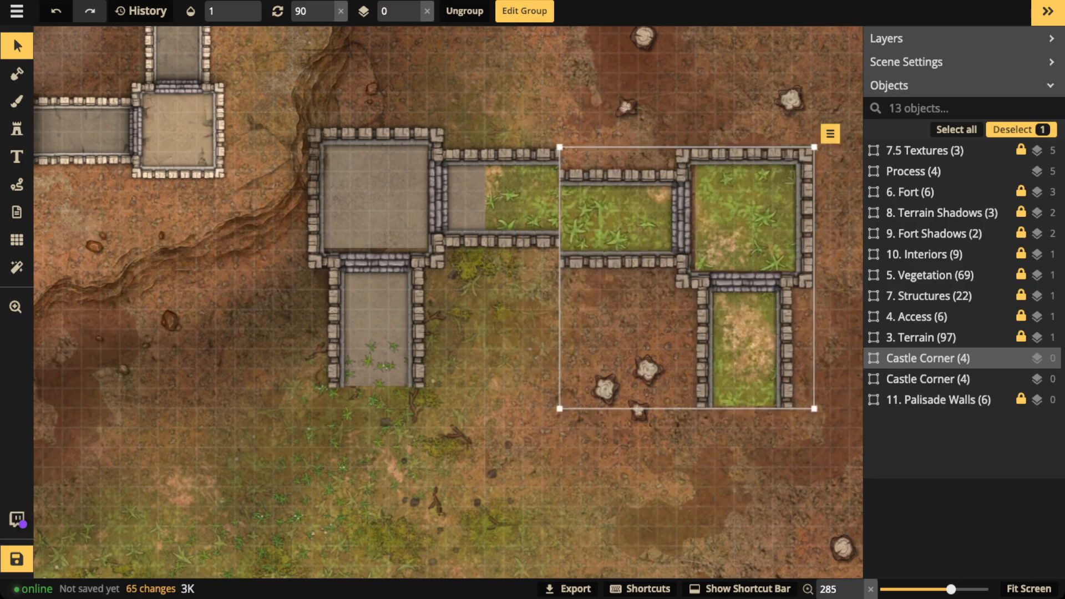
key("Left")
key("Up")
key("Up")
key("Up")
key("Up")
key("Up")
key("Up")
key("Up")
key("Up")
key("Up")
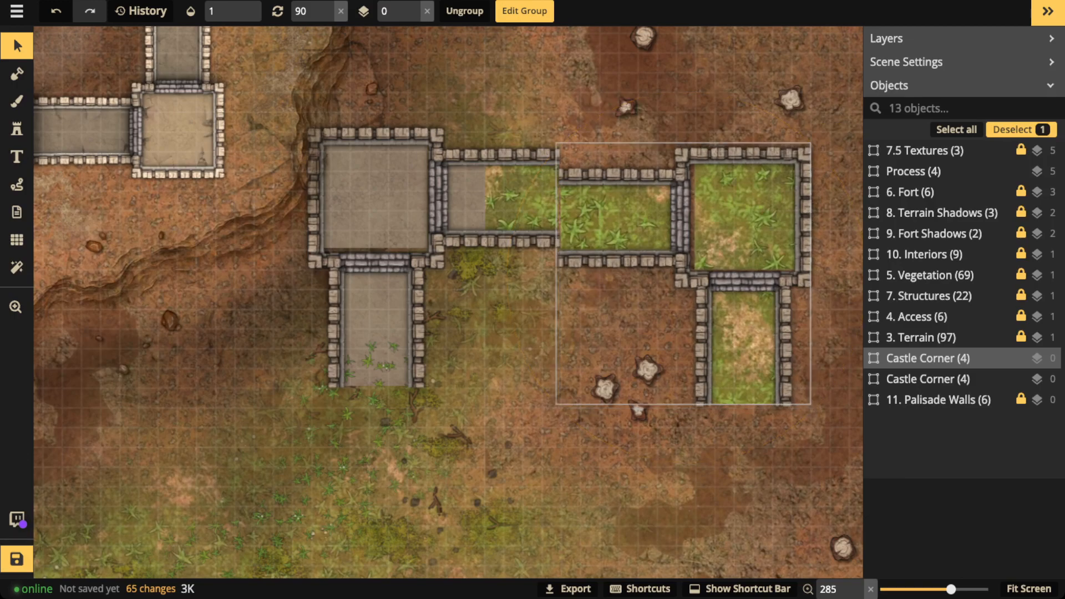
key("Up")
key("Up")
key("Up")
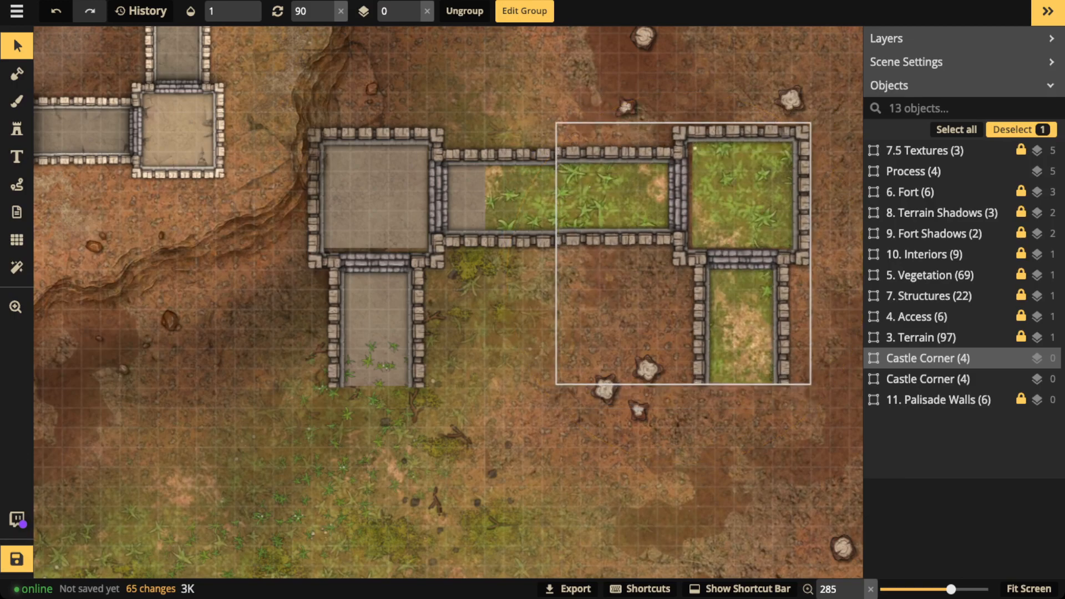
key("Down")
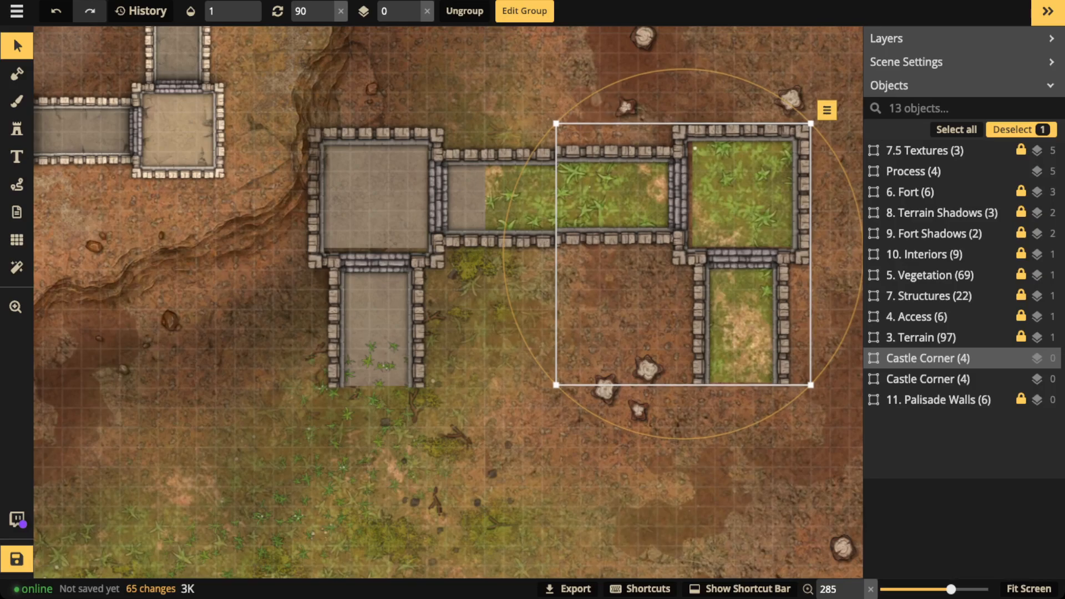
key("Down")
key("Down")
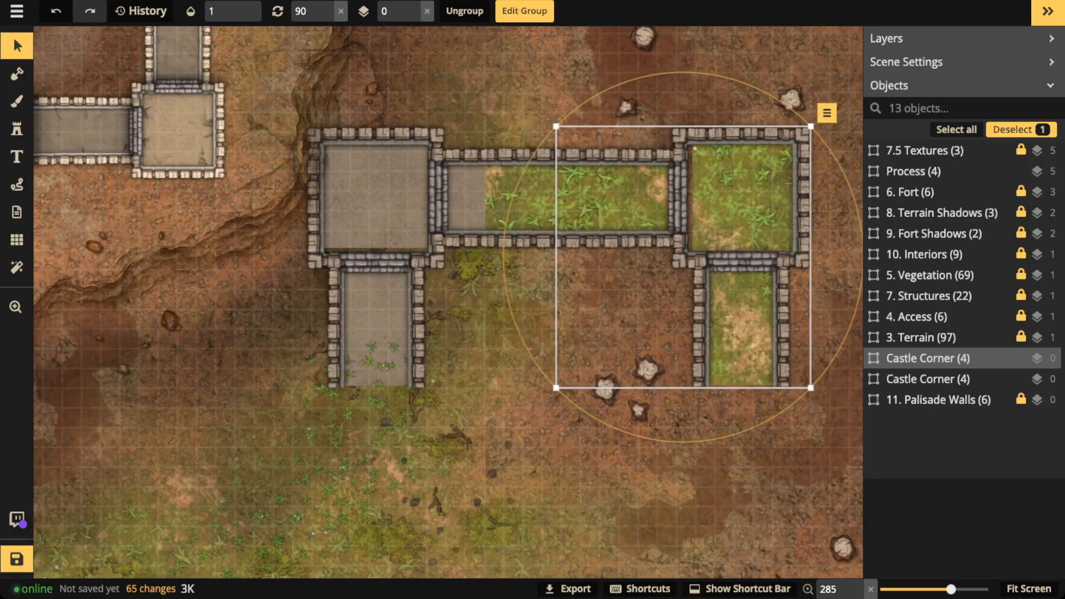
key("Down")
key("Escape")
Select both Castle Corner groups, scale them down together and reposition them further southwest on the terrain.
left_click_drag(383, 110, 718, 284)
scroll(556, 266, "down", 2)
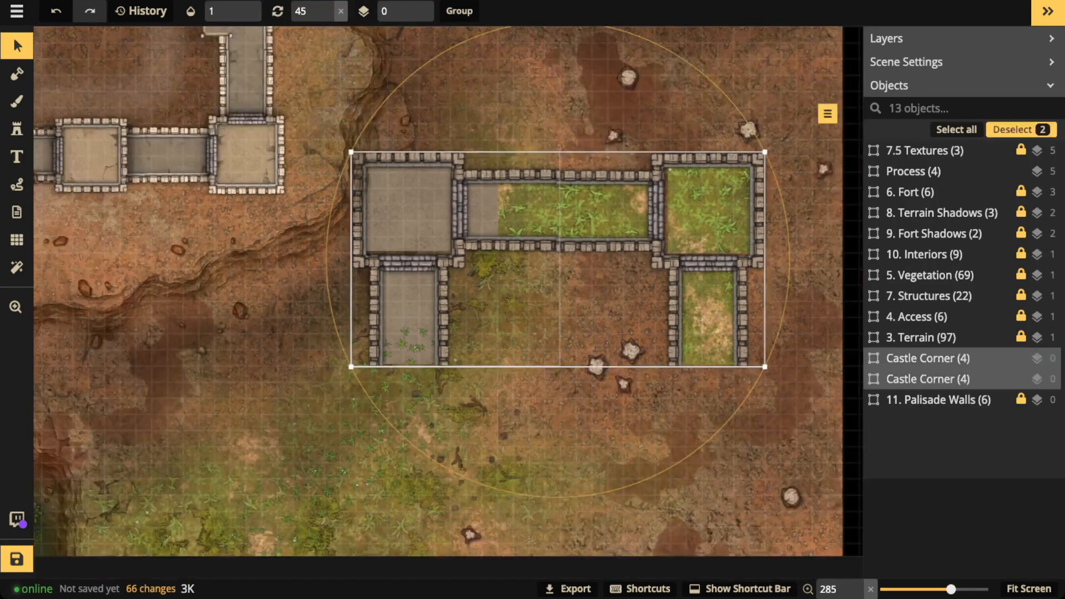
scroll(558, 259, "down", 3)
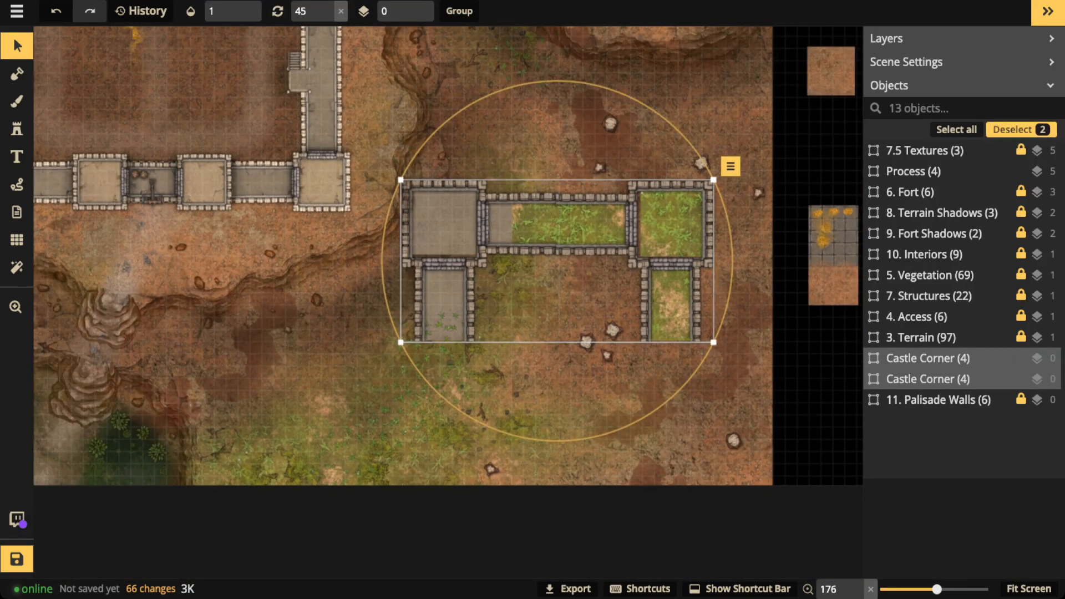
left_click_drag(713, 342, 687, 328)
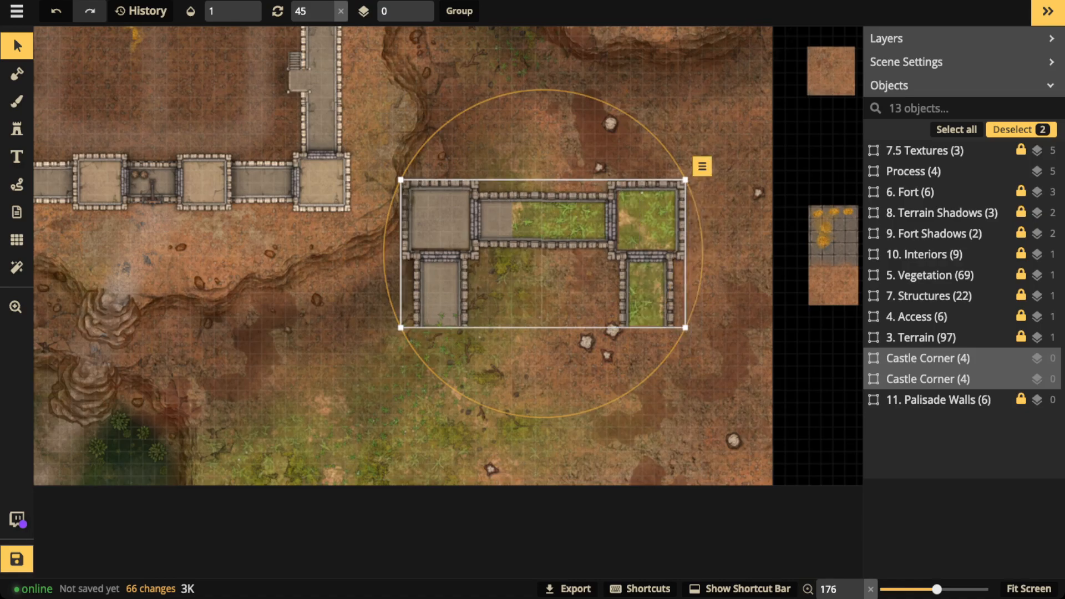
left_click_drag(555, 227, 591, 237)
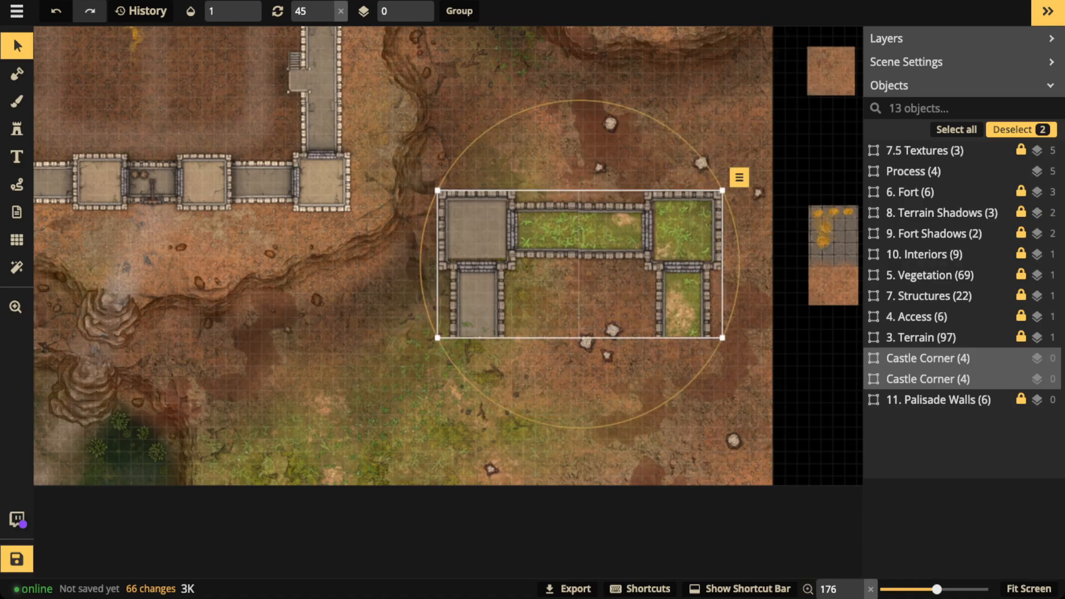
left_click_drag(580, 264, 507, 327)
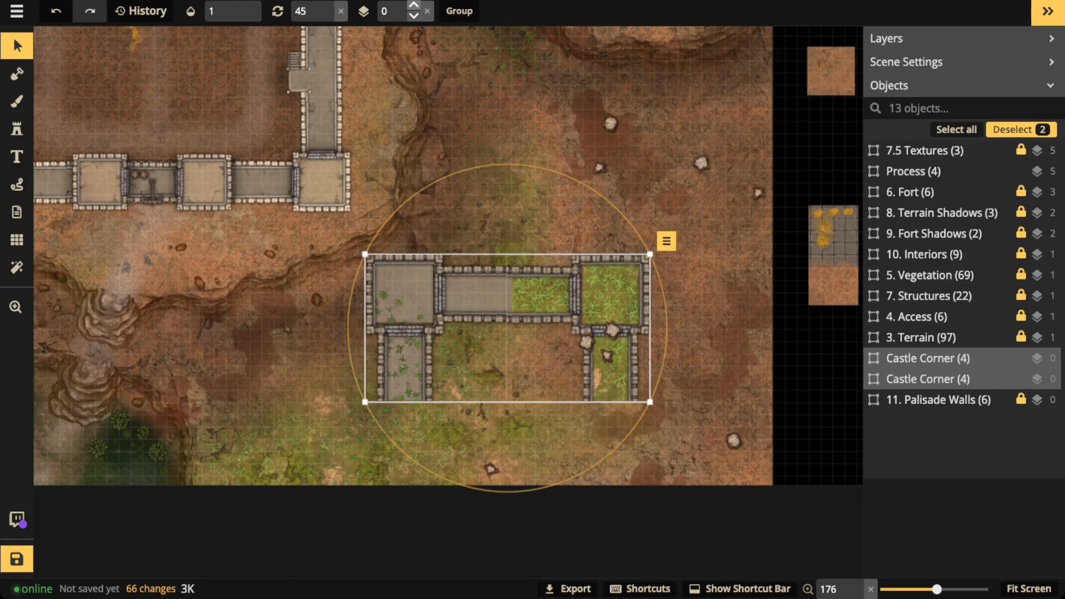
Raise both selected Castle Corner groups to layer 3 and shift them slightly northwest.
left_click(414, 5)
left_click(413, 5)
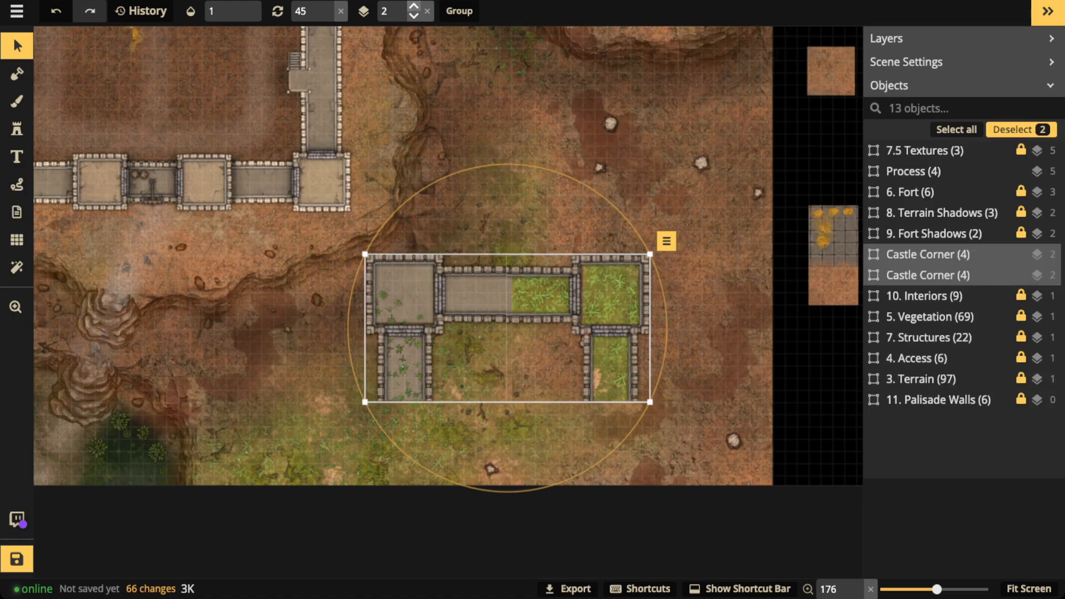
left_click(414, 5)
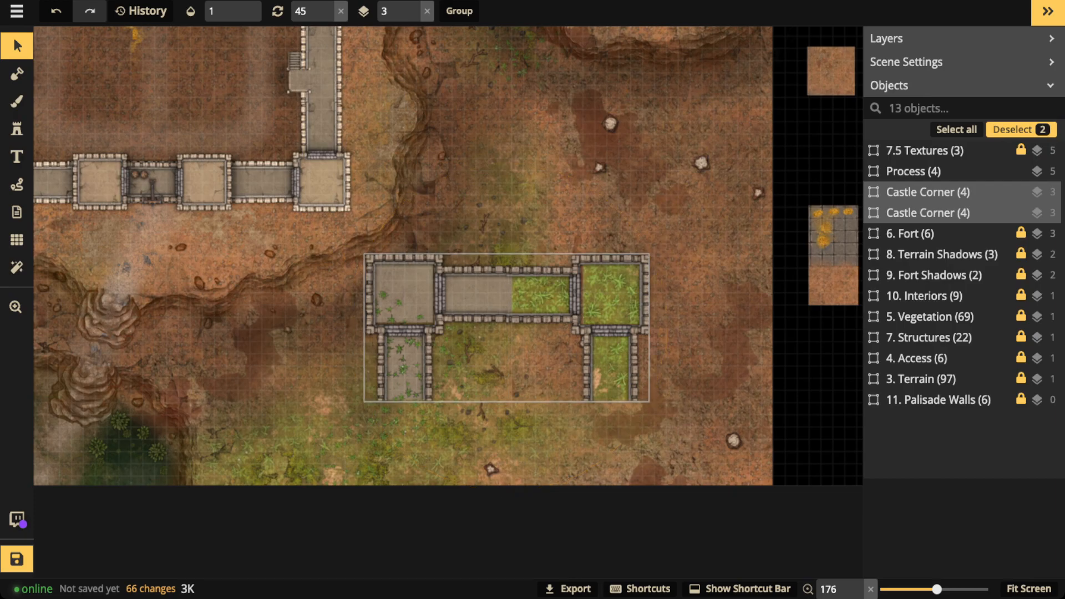
left_click_drag(499, 294, 492, 290)
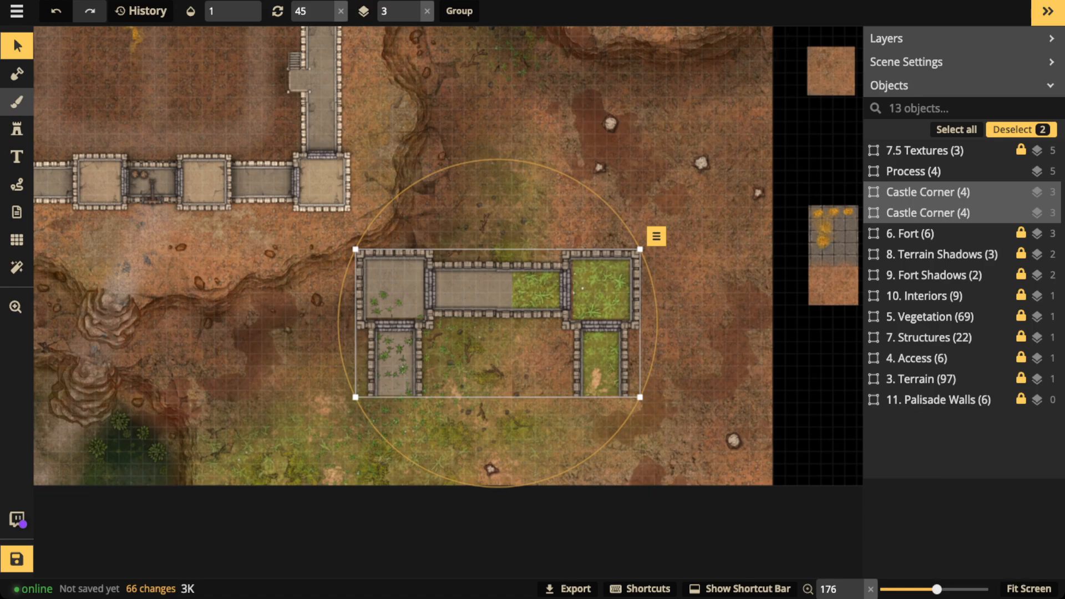
Paint the gold texture on the foreground over all Castle Corner floors, using the round size 80 brush with softness 0.
left_click(16, 101)
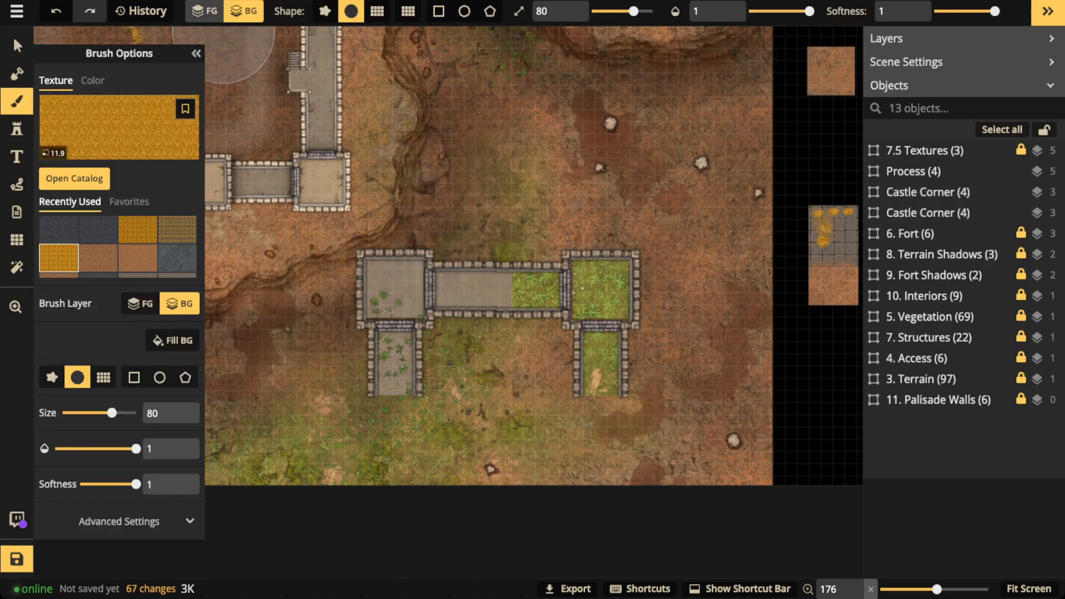
left_click(205, 10)
left_click_drag(996, 12, 927, 11)
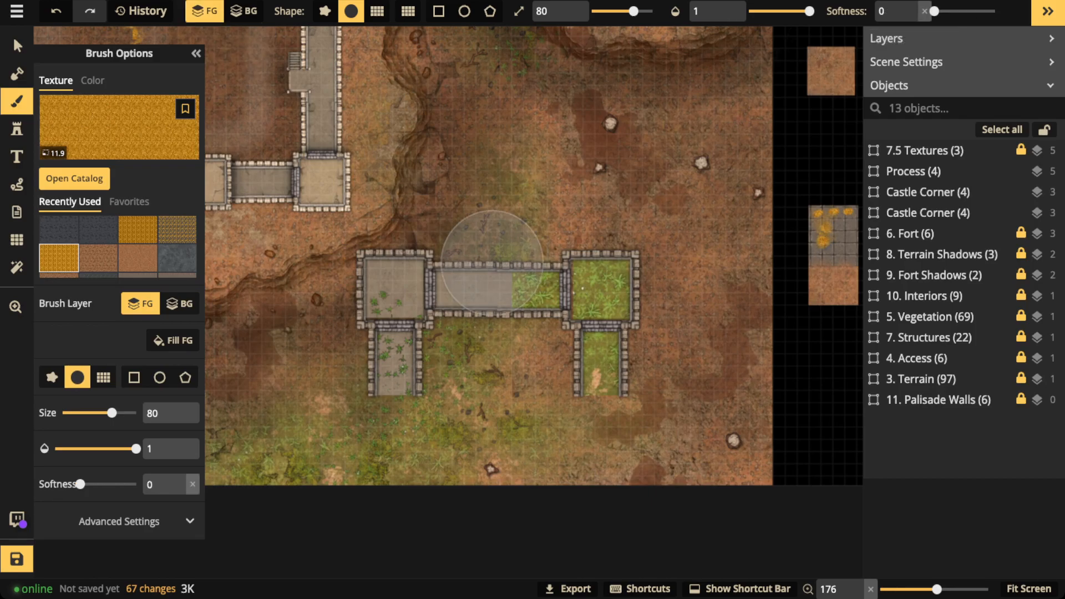
left_click_drag(390, 284, 442, 288)
mouse_move(632, 295)
left_mouse_down()
mouse_move(586, 389)
mouse_move(583, 419)
left_mouse_up()
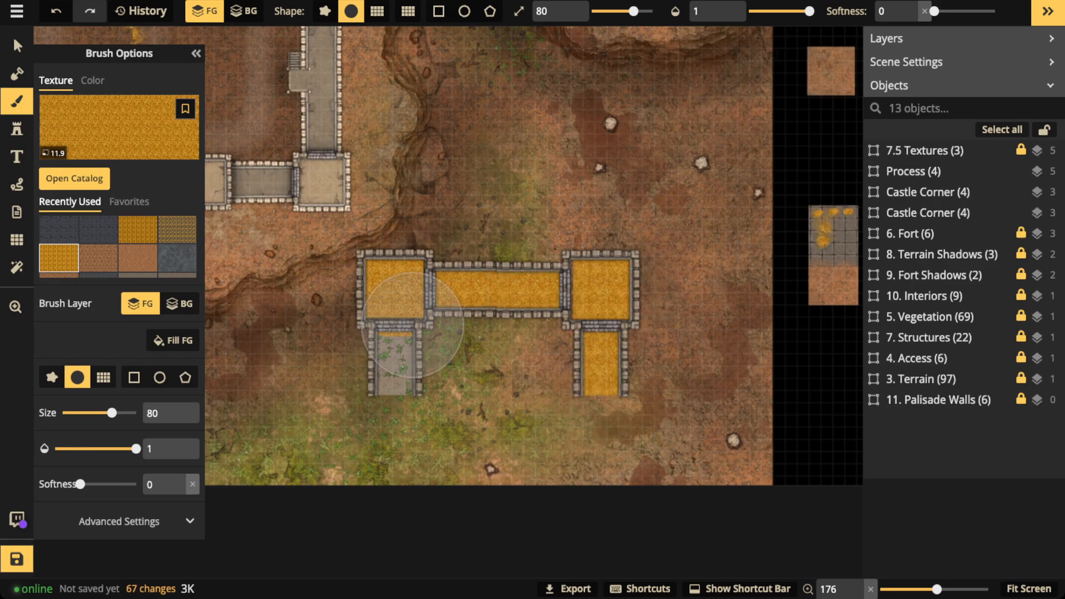
left_click_drag(412, 325, 395, 366)
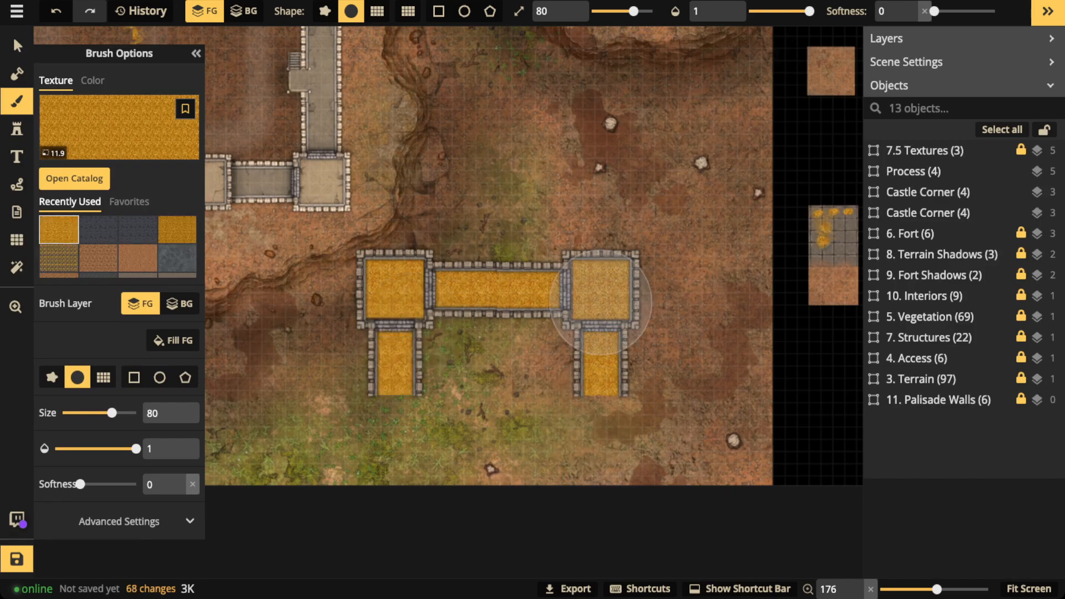
Delete both Castle Corner groups from the map.
left_click(18, 46)
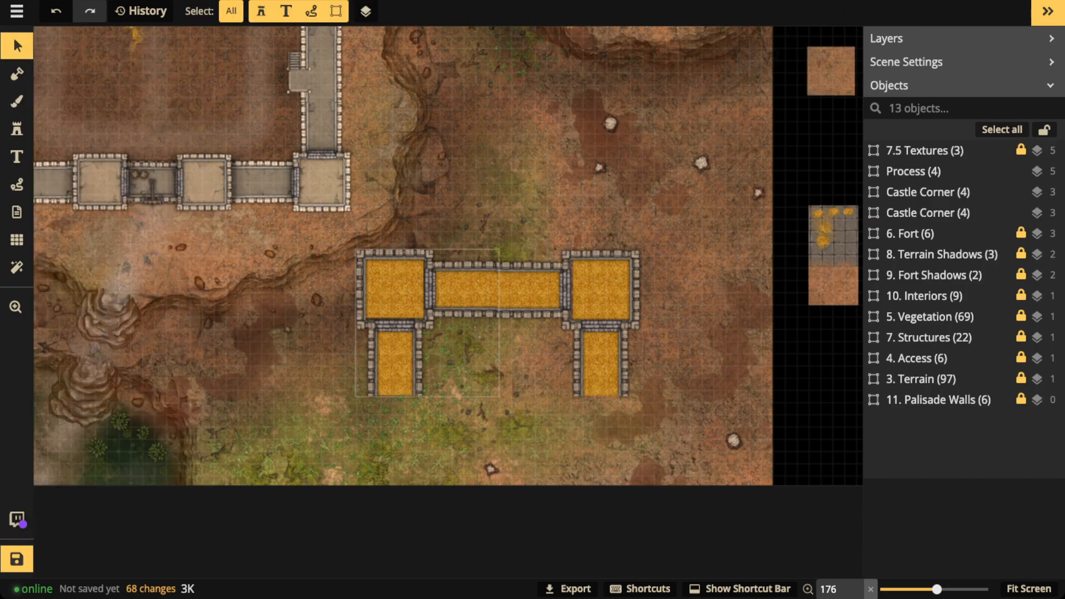
left_click(395, 290)
key("Delete")
left_click(600, 290)
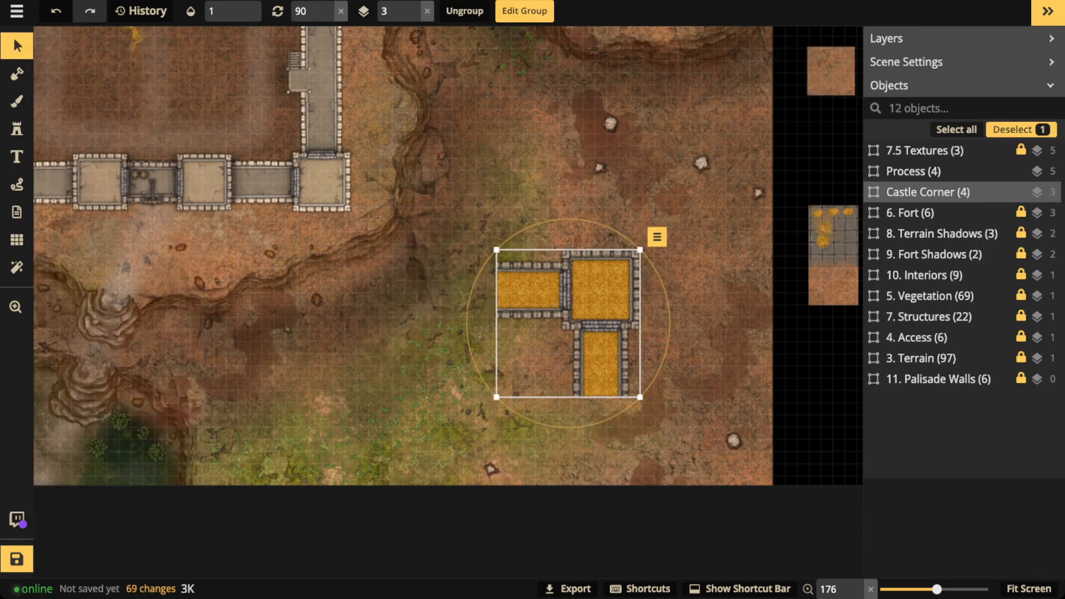
key("Delete")
Reposition the Process group just outside the map's west edge and deselect it.
scroll(444, 250, "up", 5)
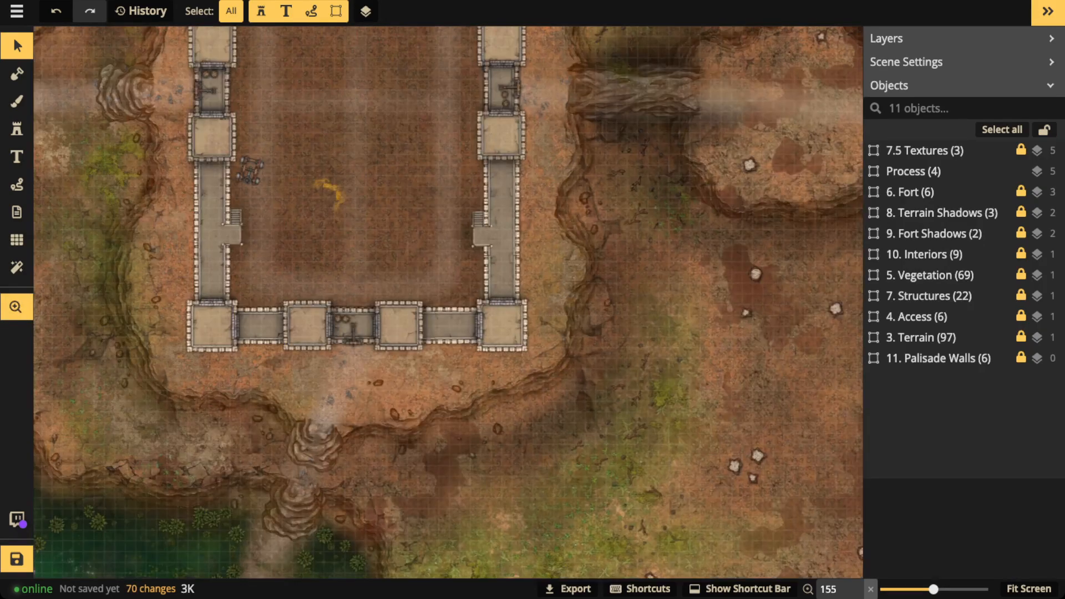
scroll(412, 474, "down", 5)
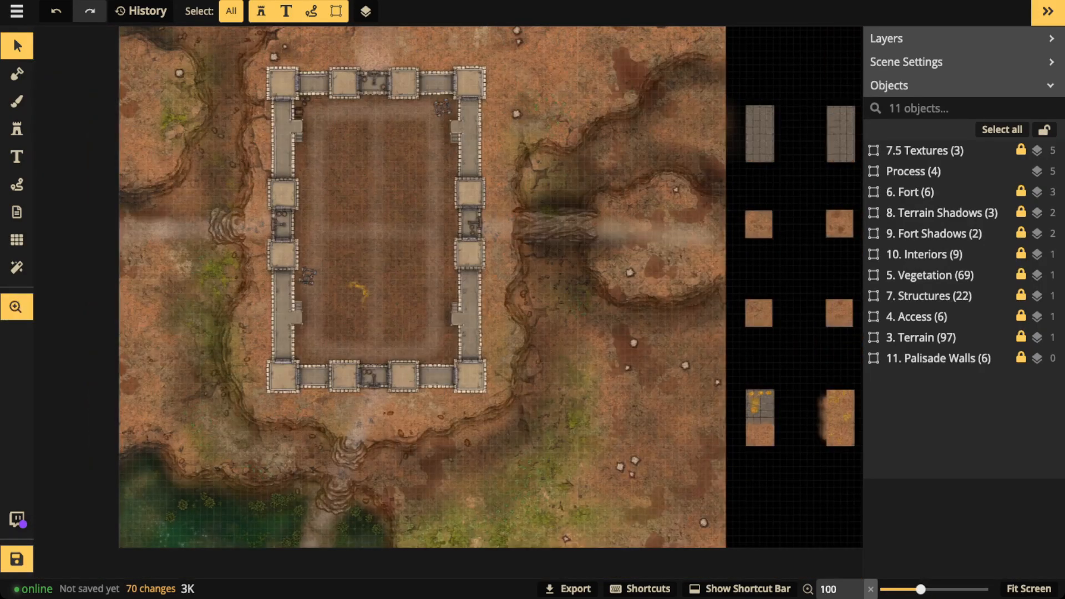
scroll(144, 389, "down", 3)
left_click_drag(42, 333, 117, 301)
left_click(139, 333)
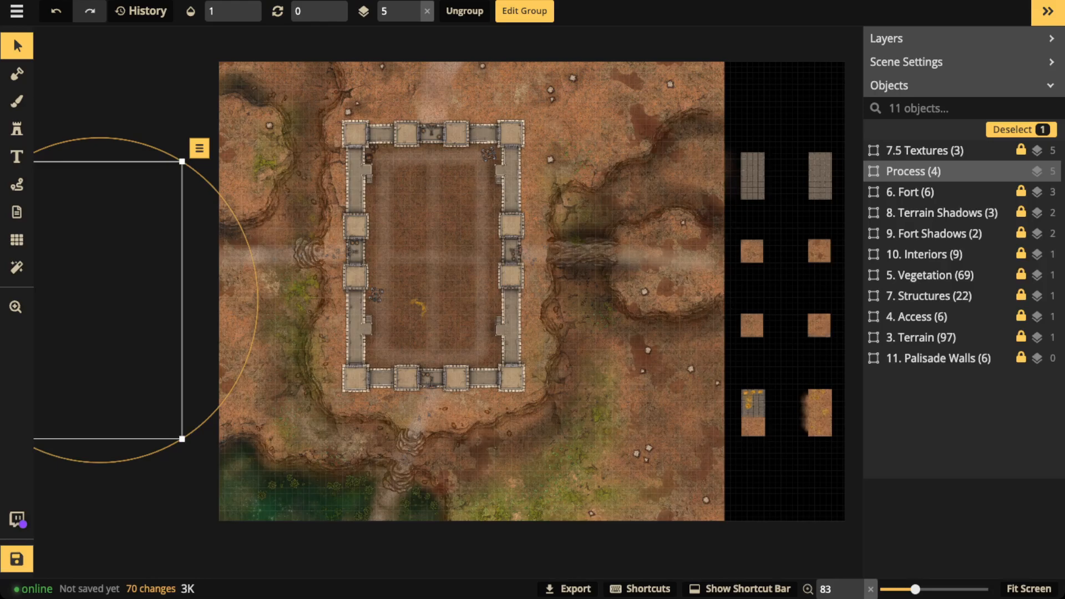
left_click(377, 171)
Circle the western gate tower on the fort's north wall with a yellow free-draw path, and delete the mark.
scroll(377, 172, "up", 5)
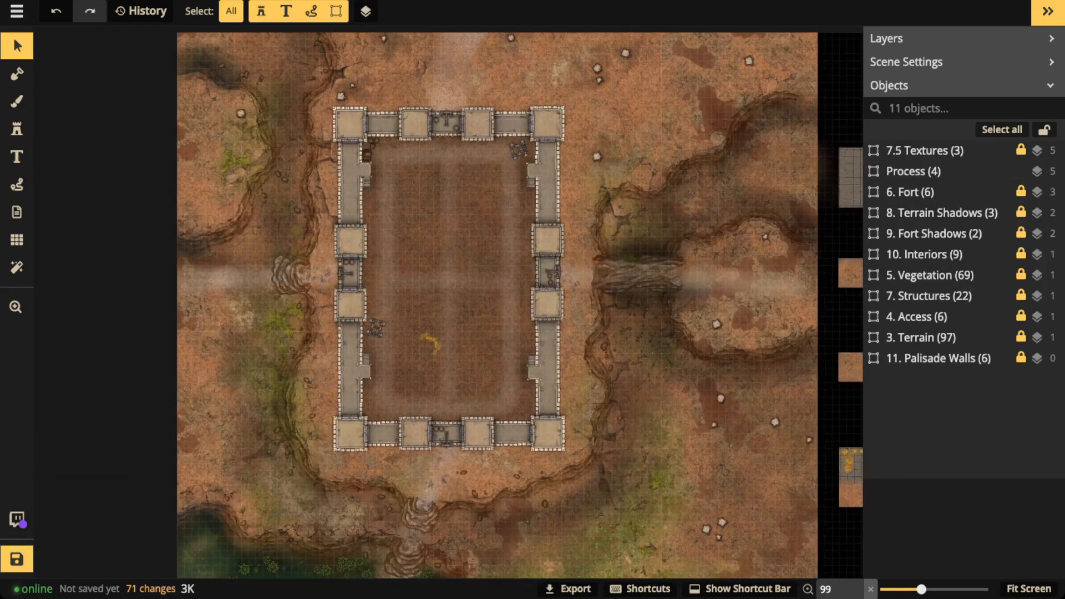
scroll(361, 136, "up", 2)
scroll(346, 129, "up", 1)
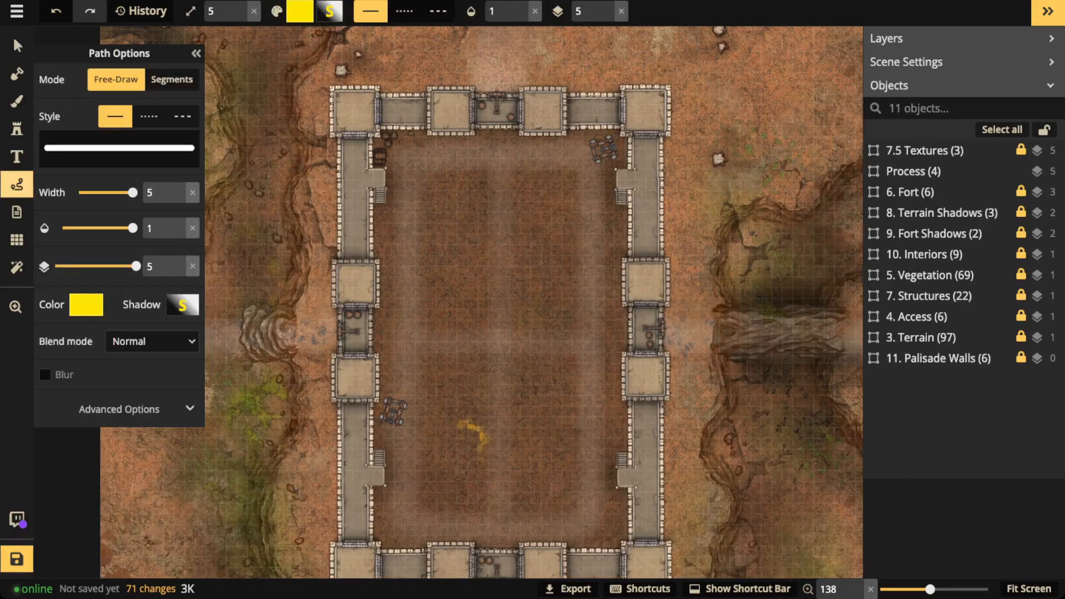
key("space")
left_click_drag(355, 167, 360, 259)
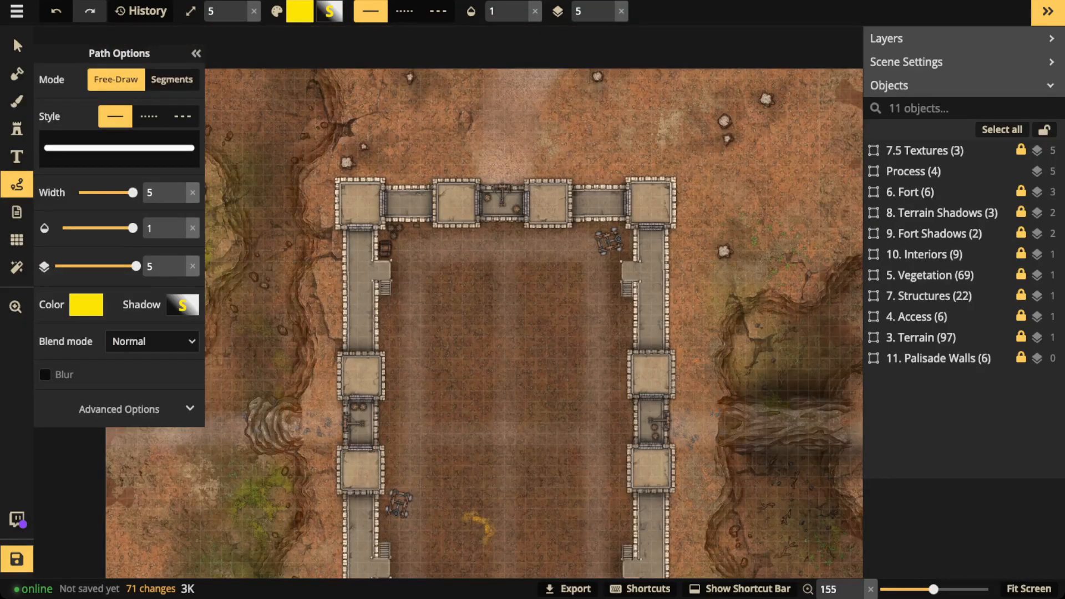
mouse_move(454, 166)
left_mouse_down()
mouse_move(428, 222)
mouse_move(477, 172)
mouse_move(461, 166)
left_mouse_up()
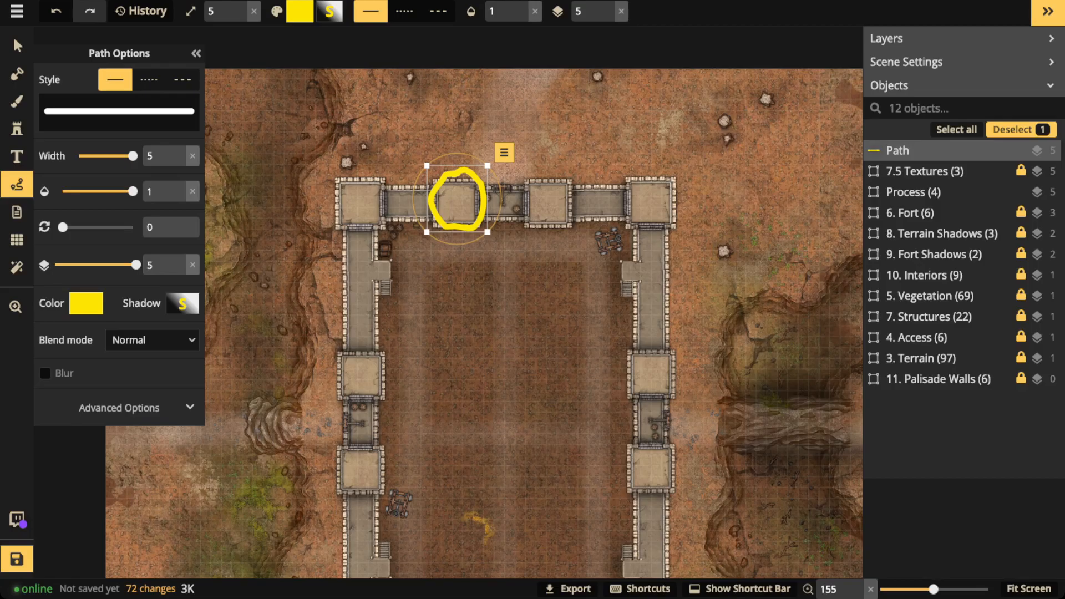
key("Delete")
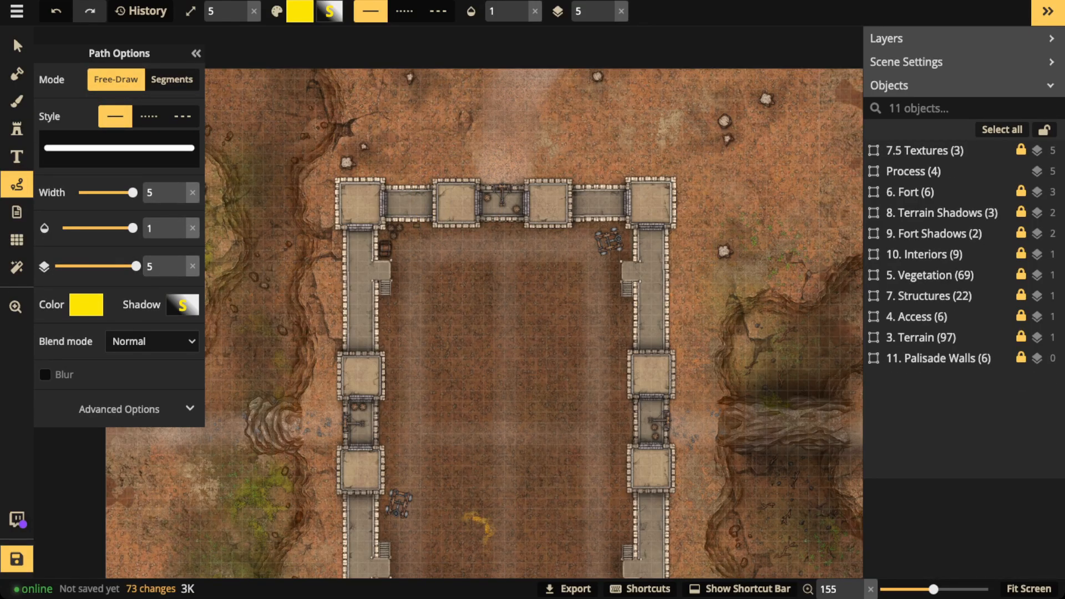
Mark the north wall's western walkway and adjoining gate tower with successive yellow free-draw paths, deleting each mark.
mouse_move(404, 188)
left_mouse_down()
mouse_move(437, 174)
mouse_move(471, 228)
mouse_move(438, 216)
left_mouse_up()
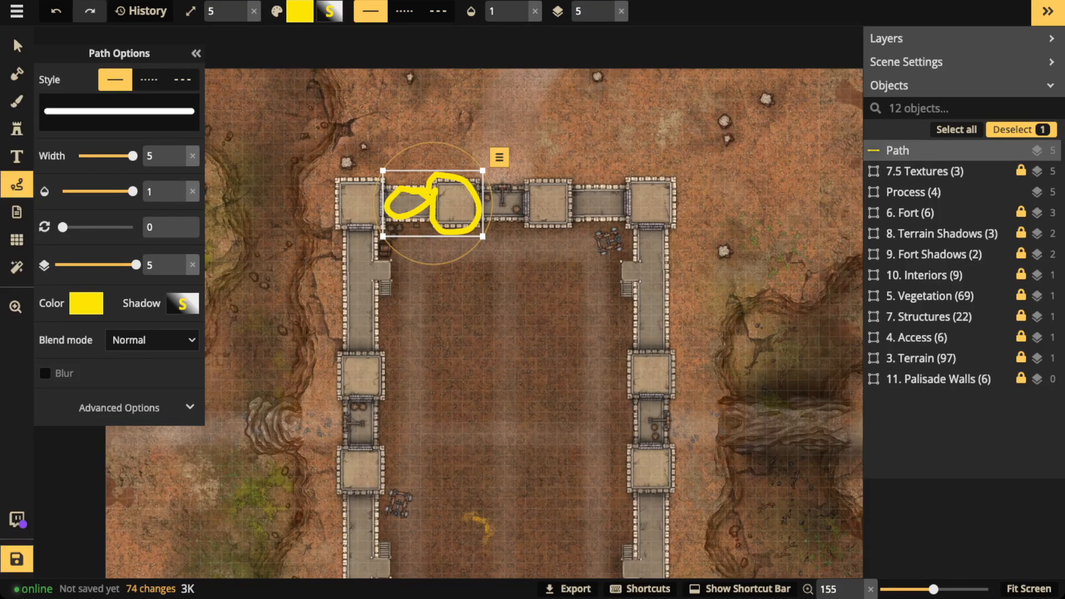
key("Delete")
mouse_move(420, 190)
left_mouse_down()
mouse_move(387, 191)
mouse_move(389, 218)
mouse_move(412, 218)
mouse_move(419, 190)
left_mouse_up()
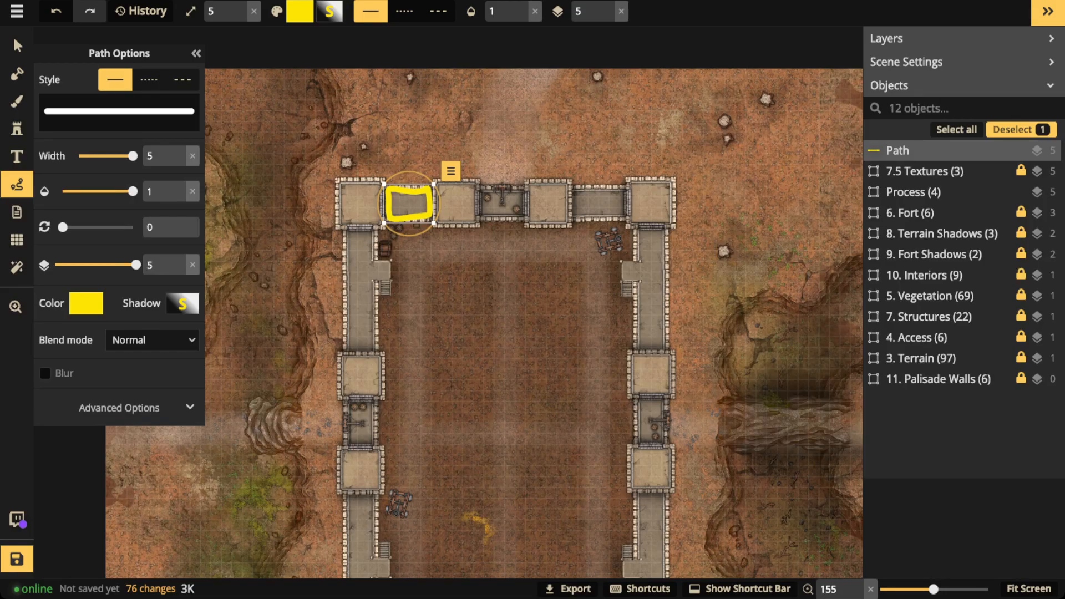
key("Delete")
mouse_move(460, 174)
left_mouse_down()
mouse_move(443, 175)
mouse_move(463, 172)
left_mouse_up()
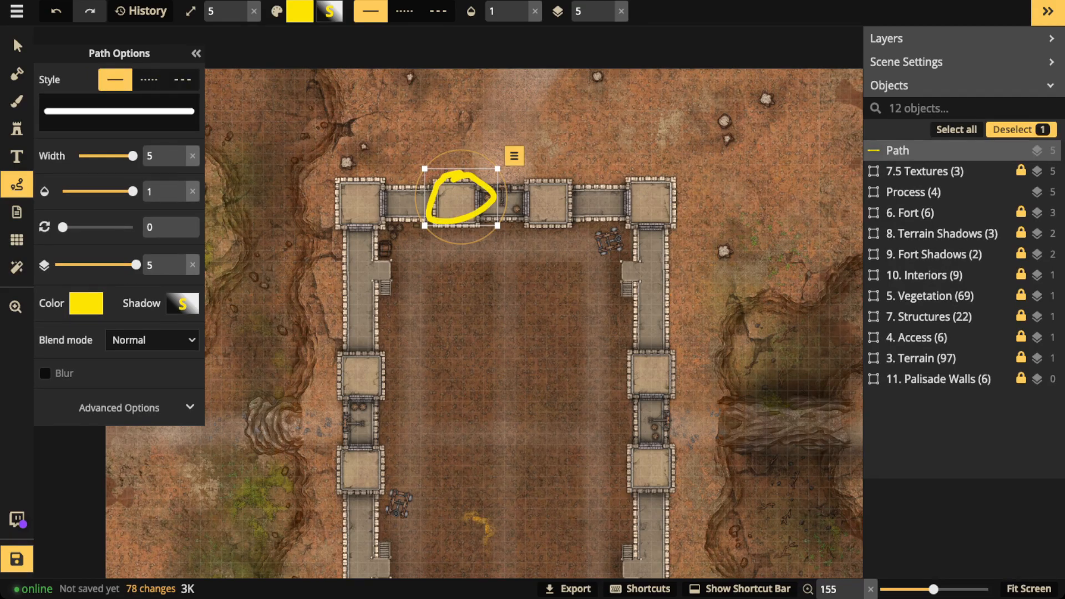
key("Delete")
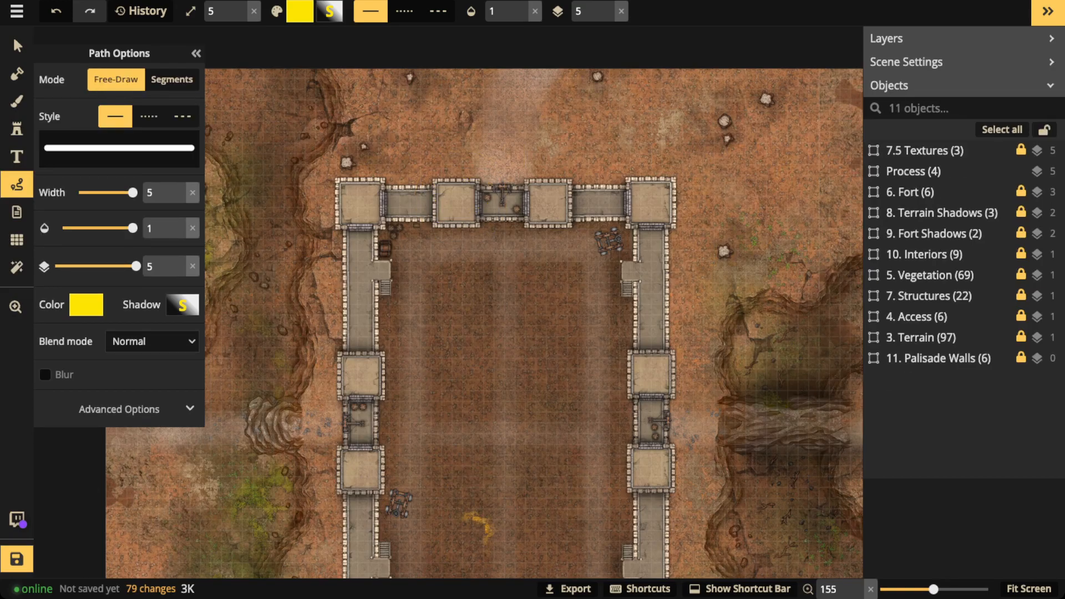
Circle the eastern barrel and the ballista above the north gate with yellow free-draw paths, deleting each mark.
scroll(493, 204, "up", 10)
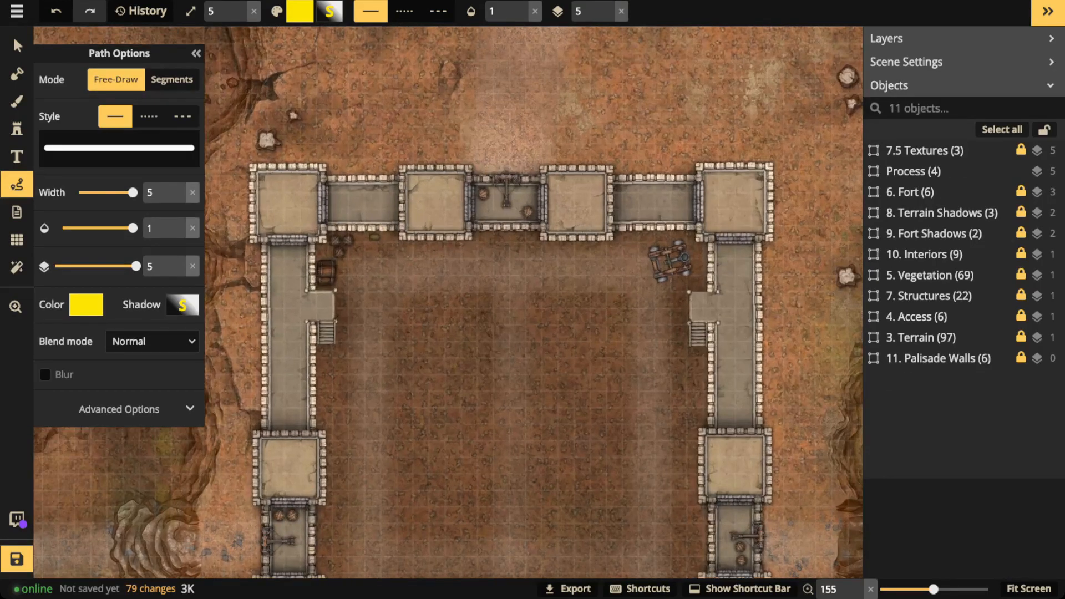
scroll(519, 203, "up", 3)
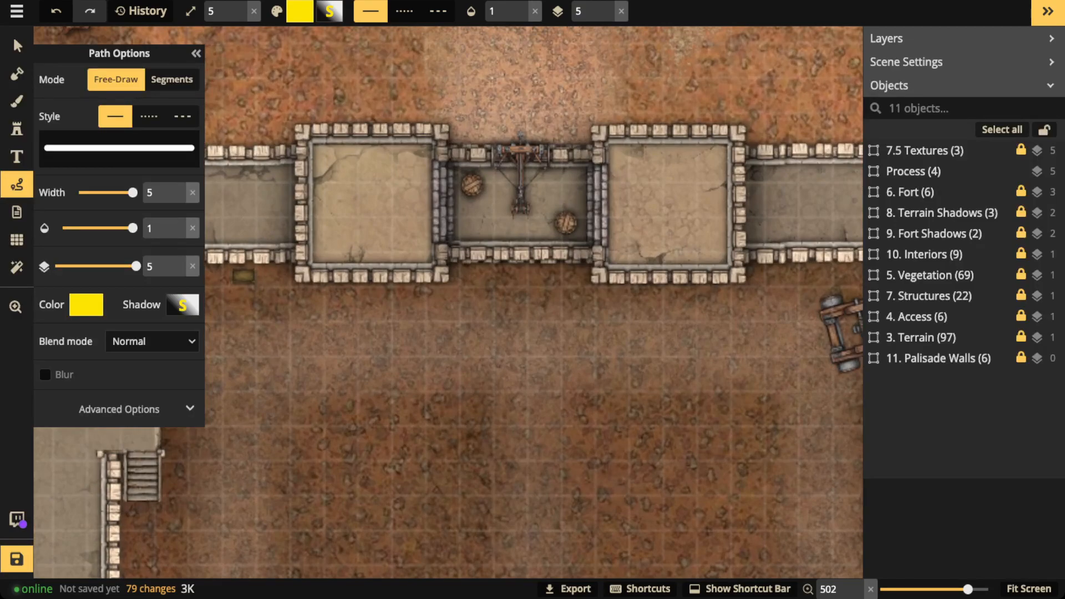
mouse_move(565, 192)
left_mouse_down()
mouse_move(529, 239)
mouse_move(592, 247)
mouse_move(569, 191)
left_mouse_up()
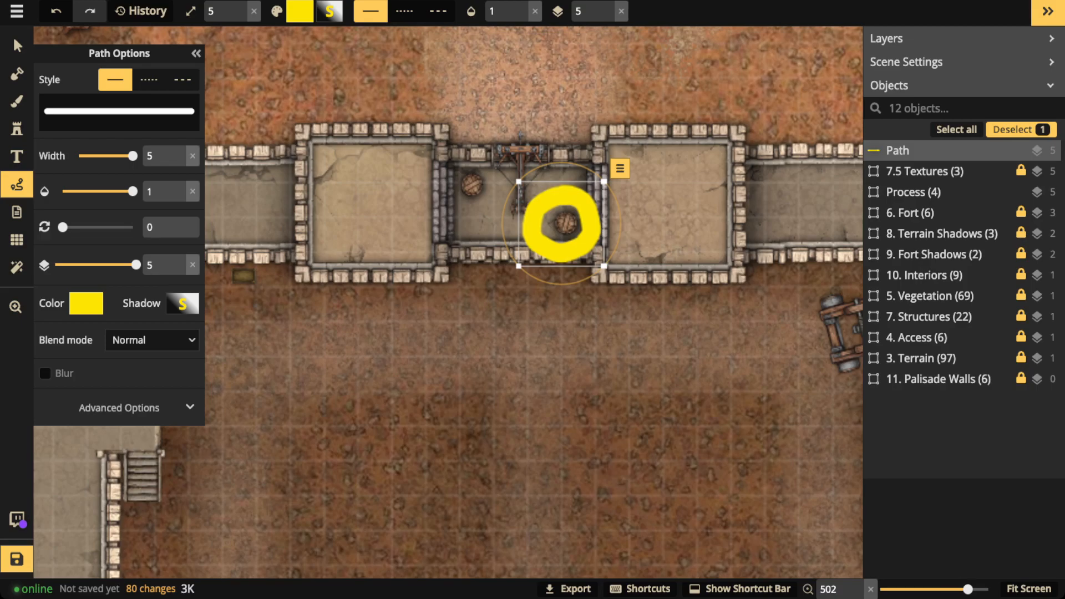
key("Delete")
mouse_move(466, 148)
left_mouse_down()
mouse_move(518, 114)
mouse_move(558, 215)
mouse_move(455, 161)
left_mouse_up()
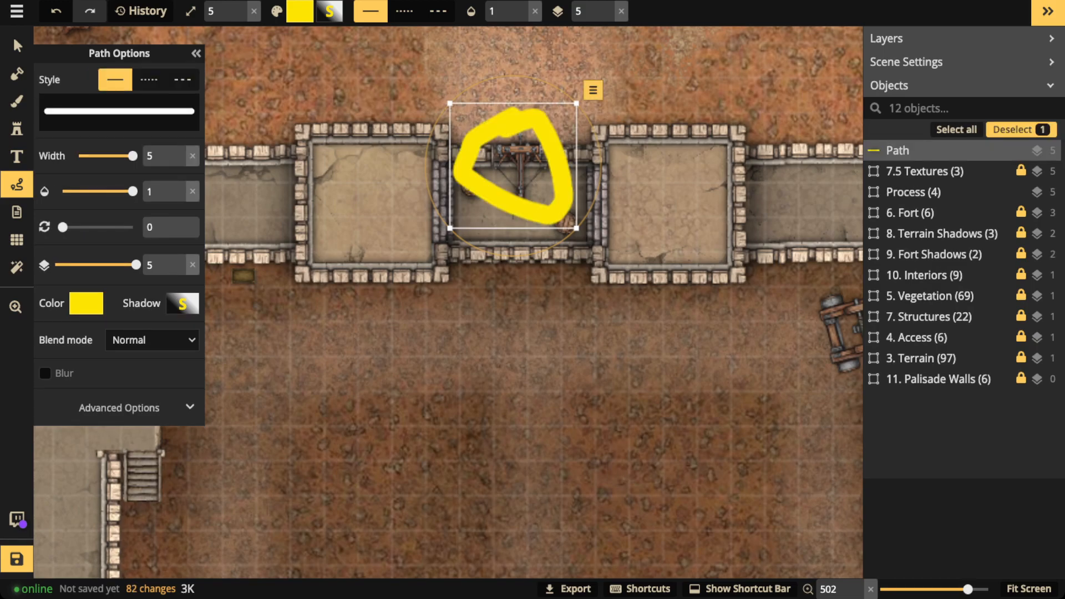
key("Delete")
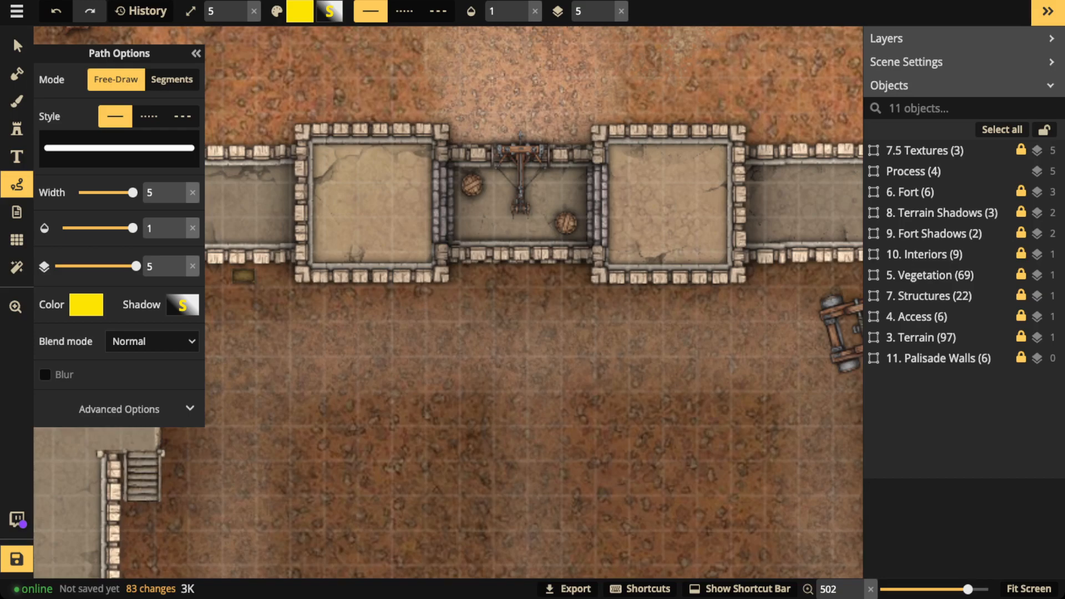
Circle the northwest stair landing on the fort's west wall with a yellow path, delete it, and return to selecting objects.
key("space")
left_click_drag(444, 288, 673, 203)
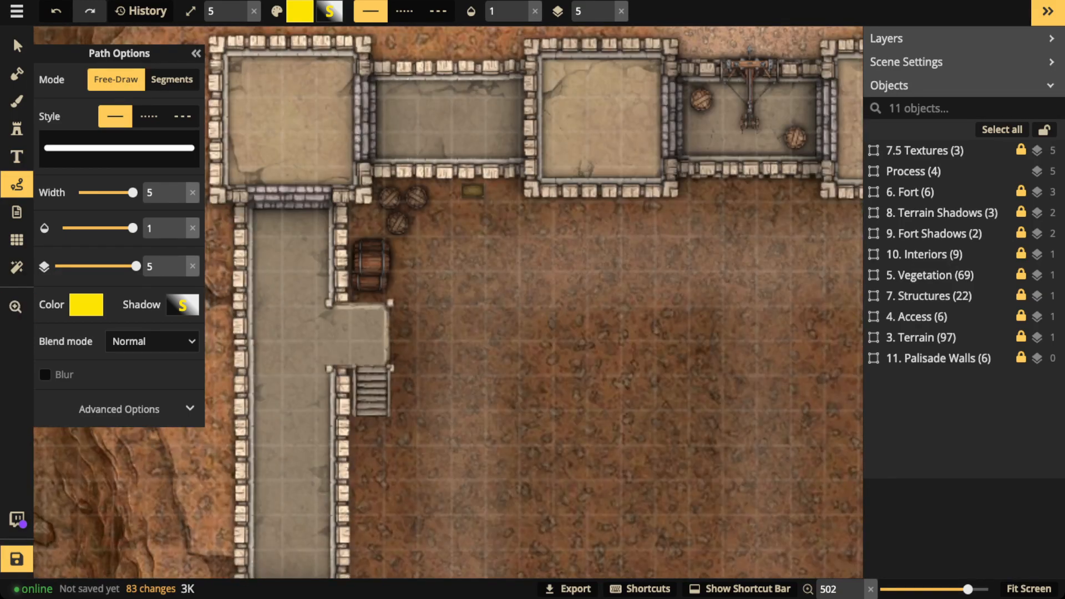
mouse_move(364, 280)
left_mouse_down()
mouse_move(326, 292)
mouse_move(305, 391)
mouse_move(369, 430)
mouse_move(422, 303)
mouse_move(389, 275)
left_mouse_up()
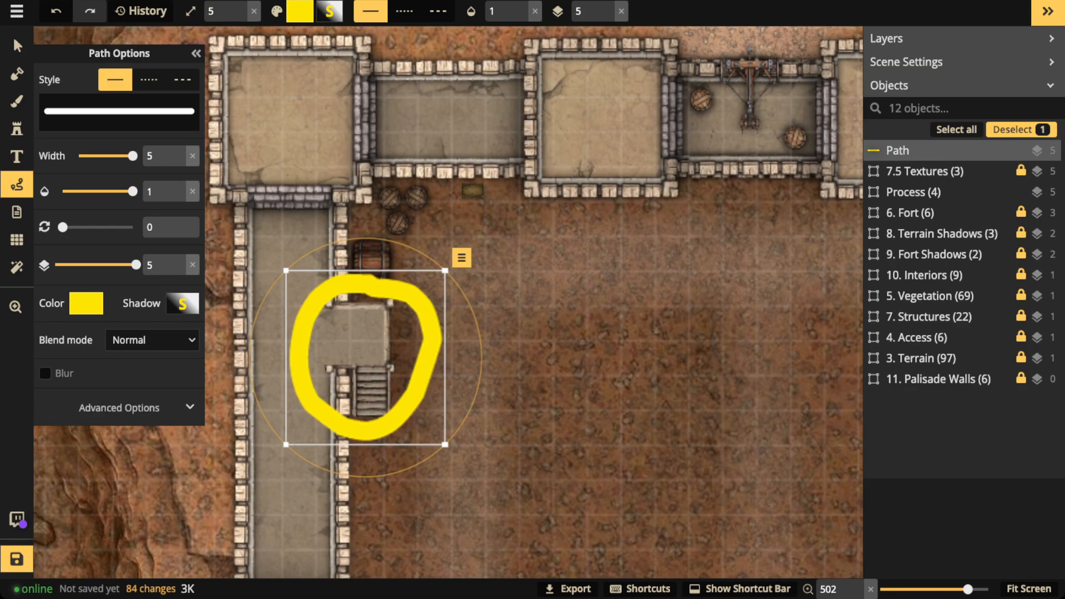
key("Delete")
key("v")
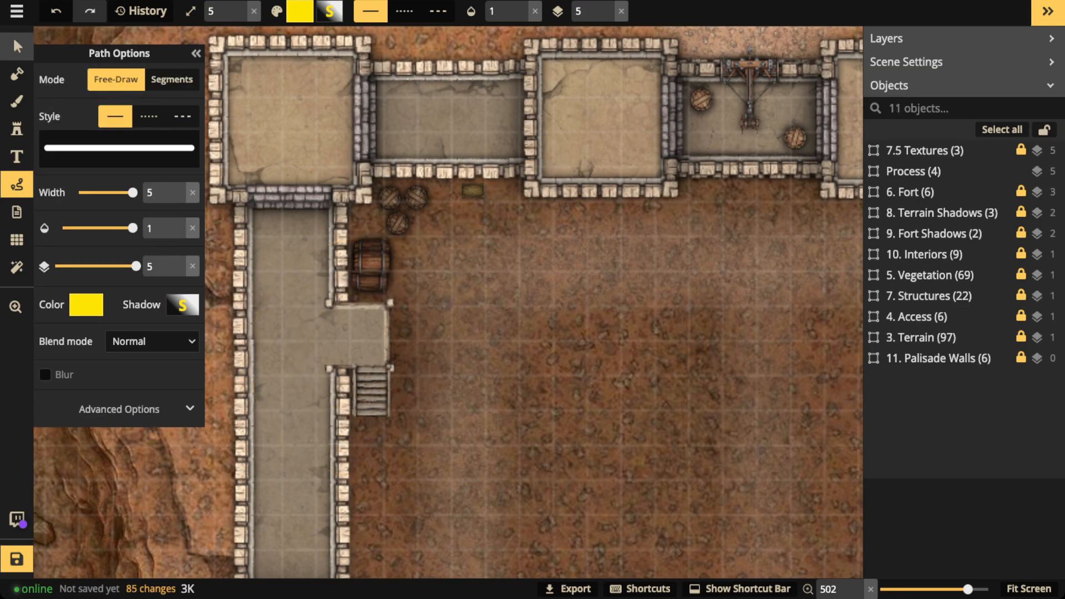
Examine the fort's wall layout, side gates, towers and stair landings, ending with the whole fort in its terrain.
scroll(411, 294, "down", 5)
key("space")
left_click_drag(471, 420, 393, 311)
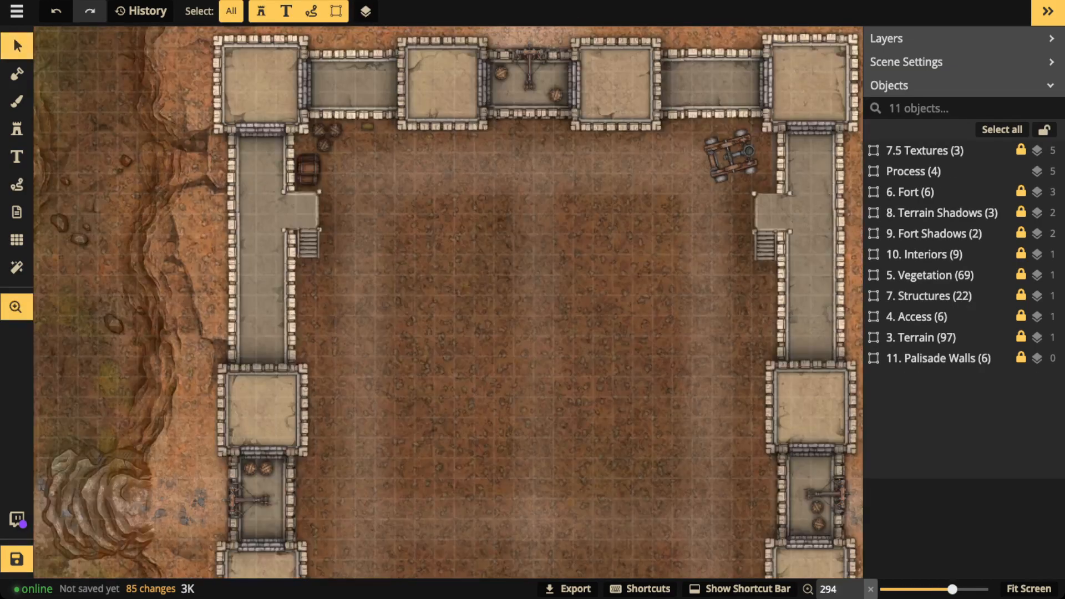
scroll(393, 314, "down", 2)
scroll(488, 341, "down", 2)
key("space")
left_click_drag(492, 344, 466, 210)
scroll(466, 211, "down", 1)
scroll(455, 249, "down", 1)
key("space")
left_click_drag(455, 250, 399, 216)
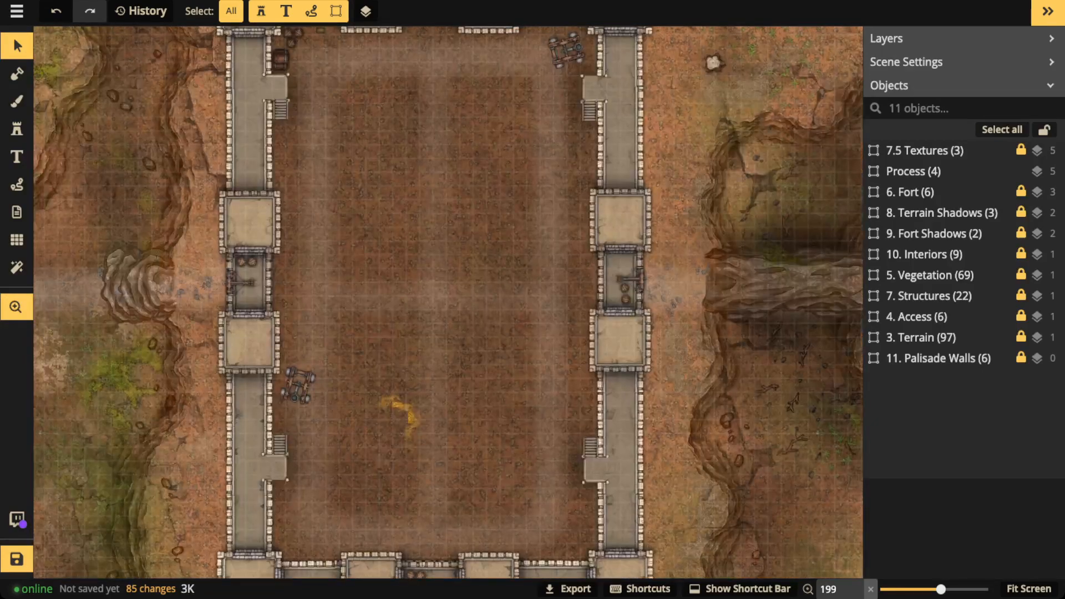
scroll(477, 244, "down", 2)
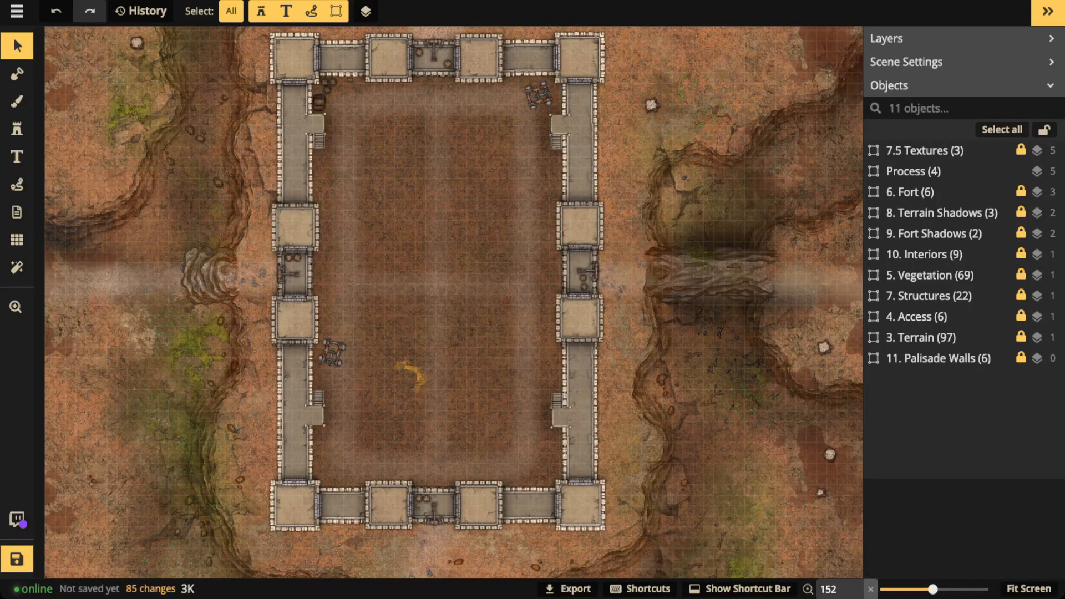
scroll(477, 311, "down", 1)
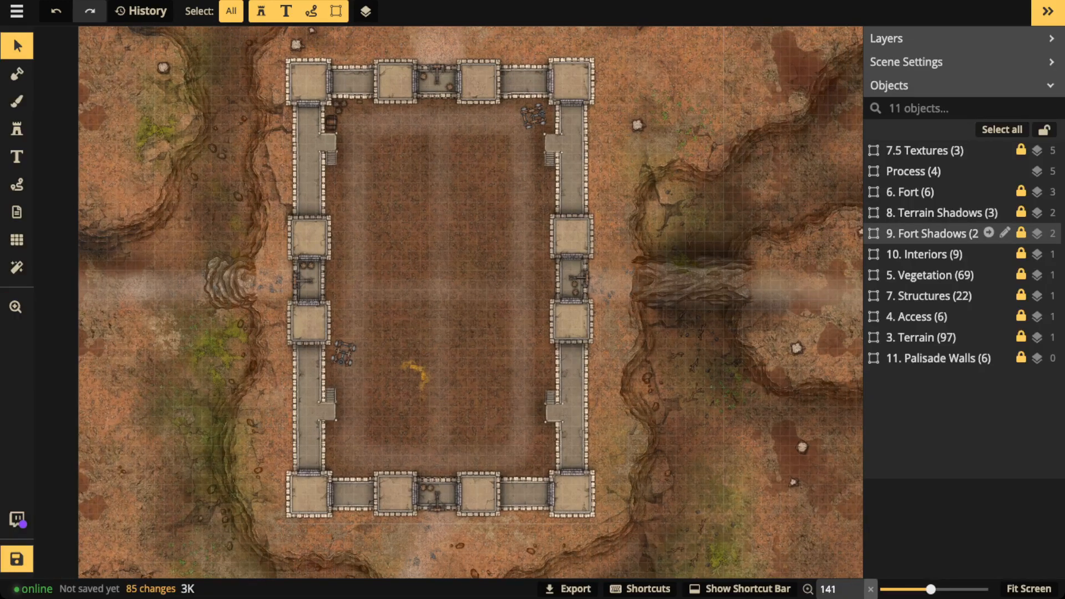
scroll(266, 206, "down", 1)
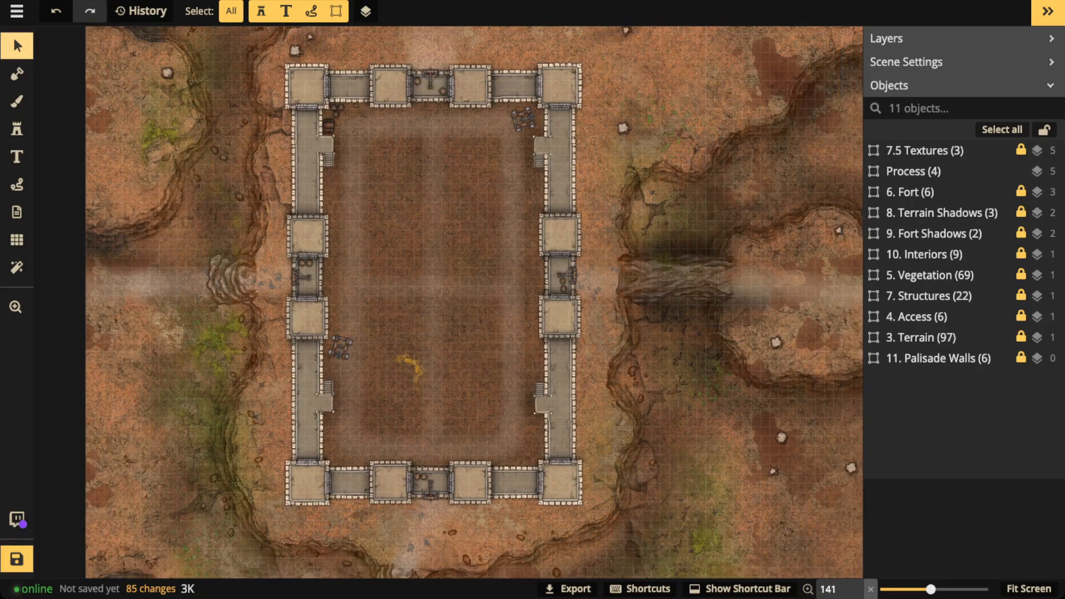
scroll(377, 201, "down", 1)
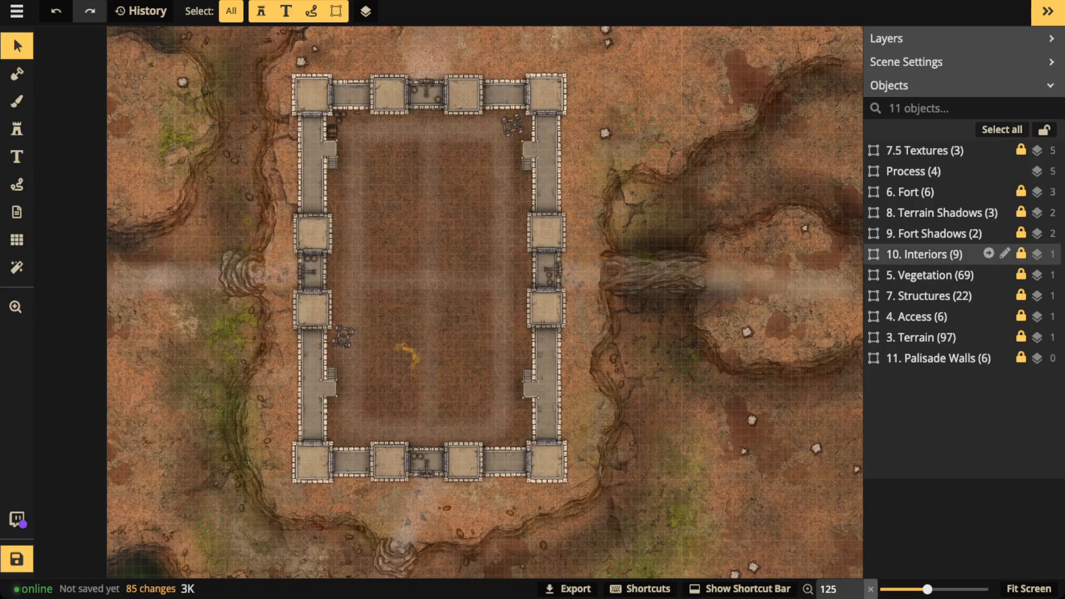
Set the 7. Structures group's opacity to 1 and open the group for editing.
left_click(929, 296)
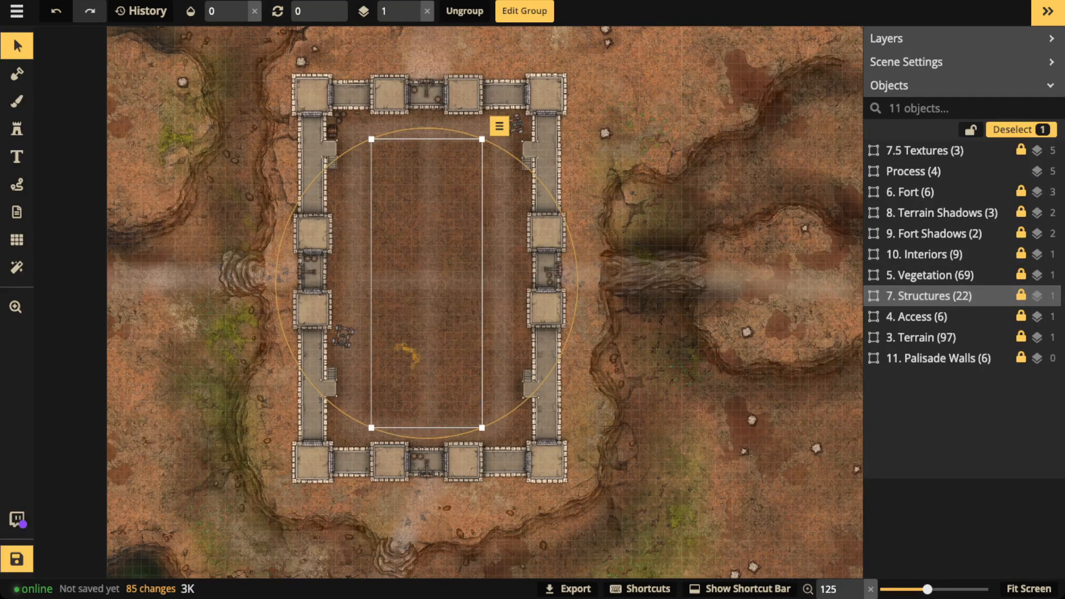
left_click(241, 7)
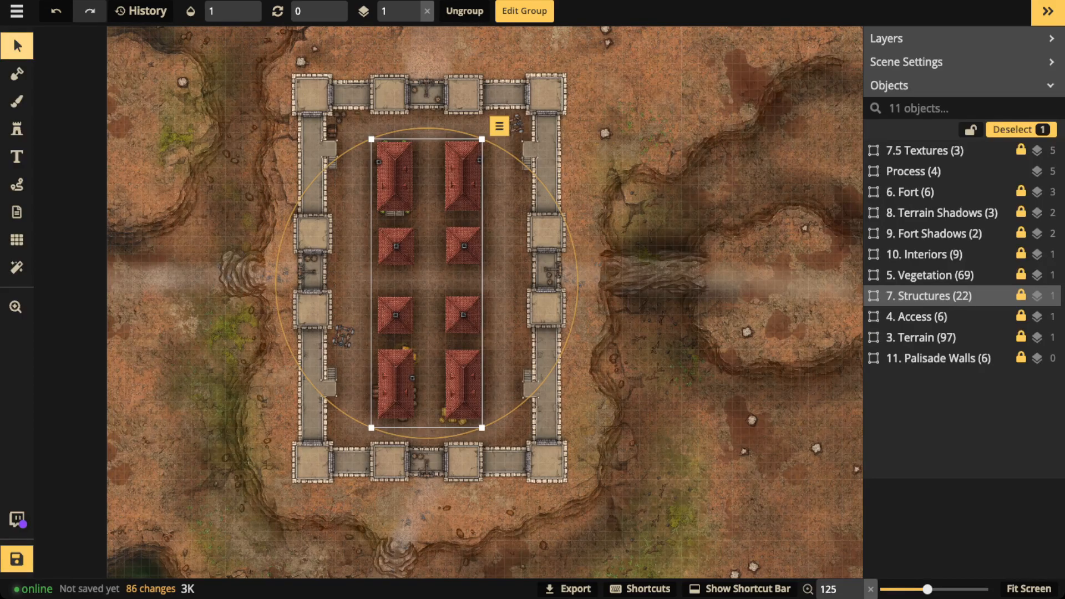
left_click(988, 295)
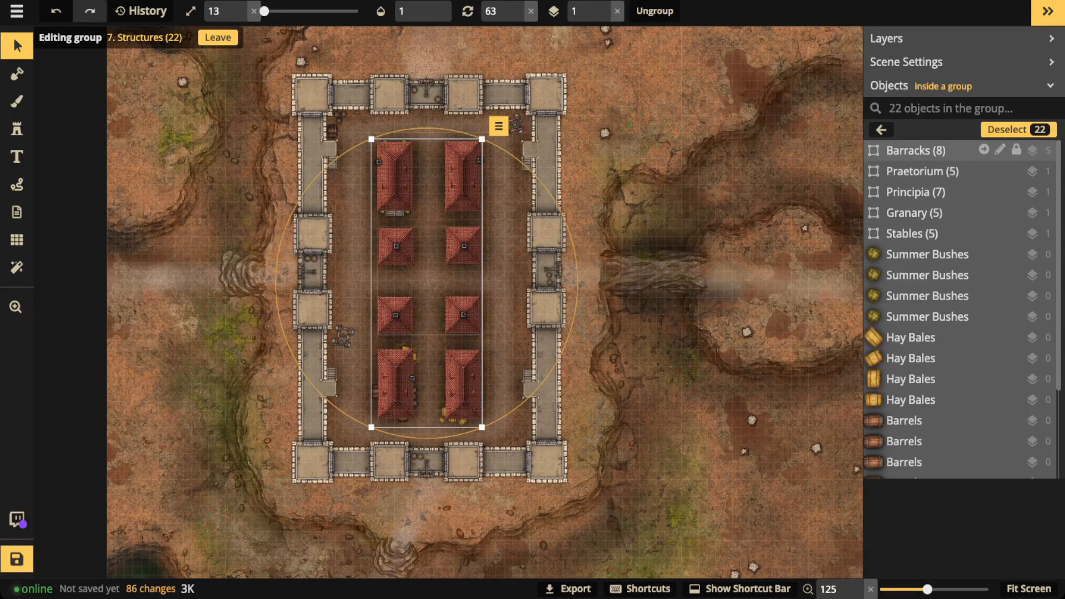
Locate the Barracks, Praetorium and Principia groups on the map by selecting each one, and look through the group's remaining objects.
left_click(916, 150)
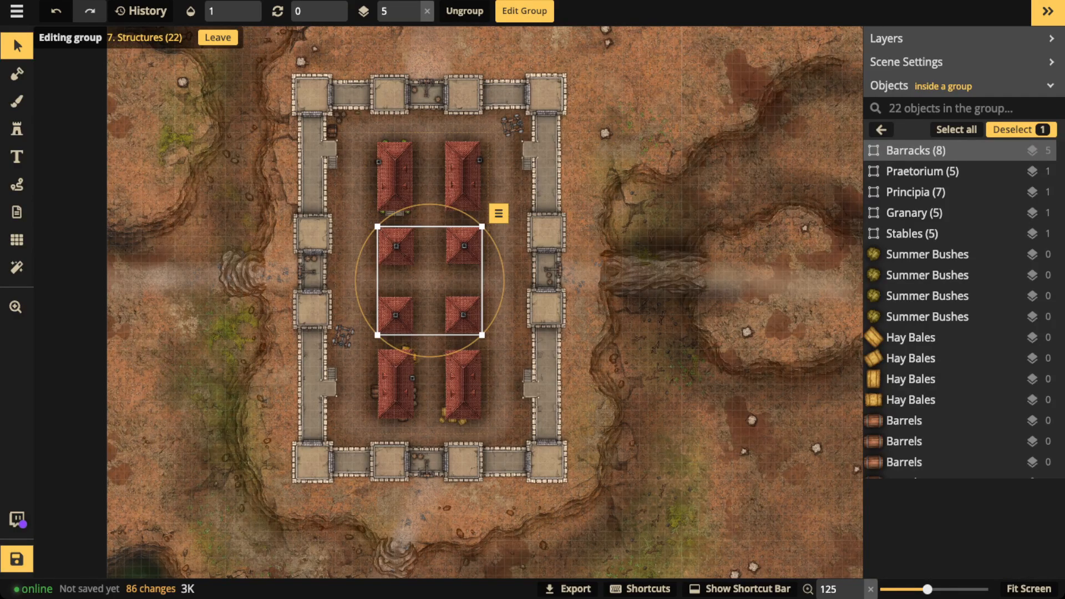
left_click(923, 171)
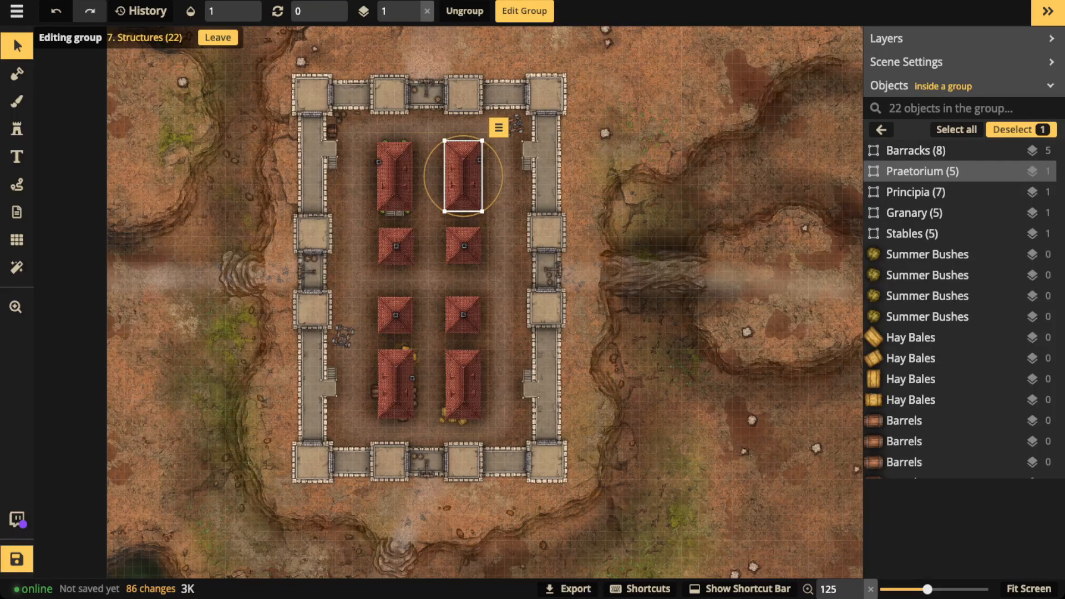
left_click(916, 192)
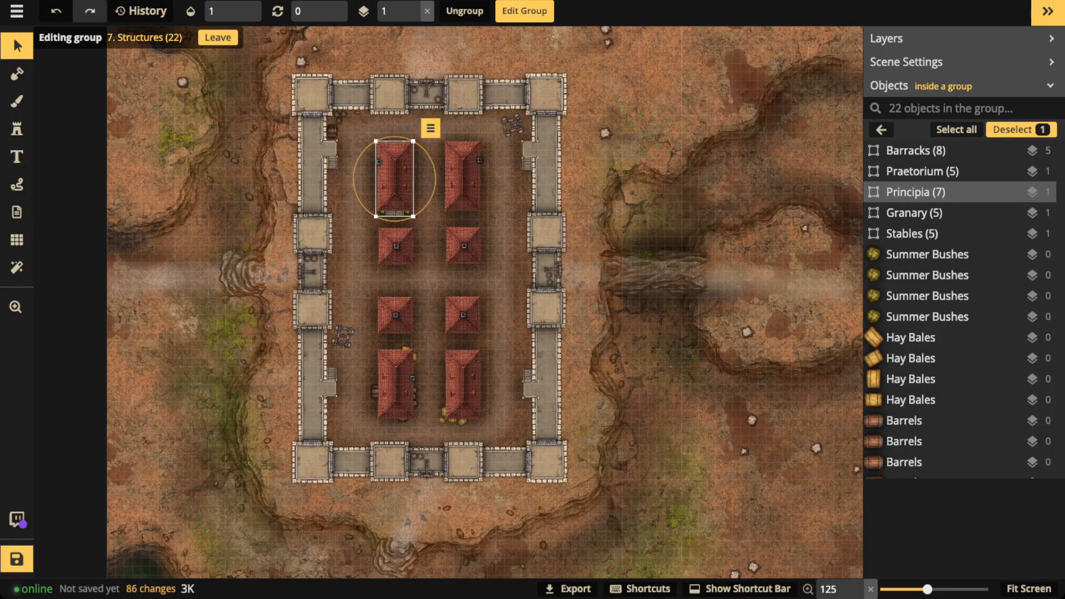
scroll(535, 268, "up", 3)
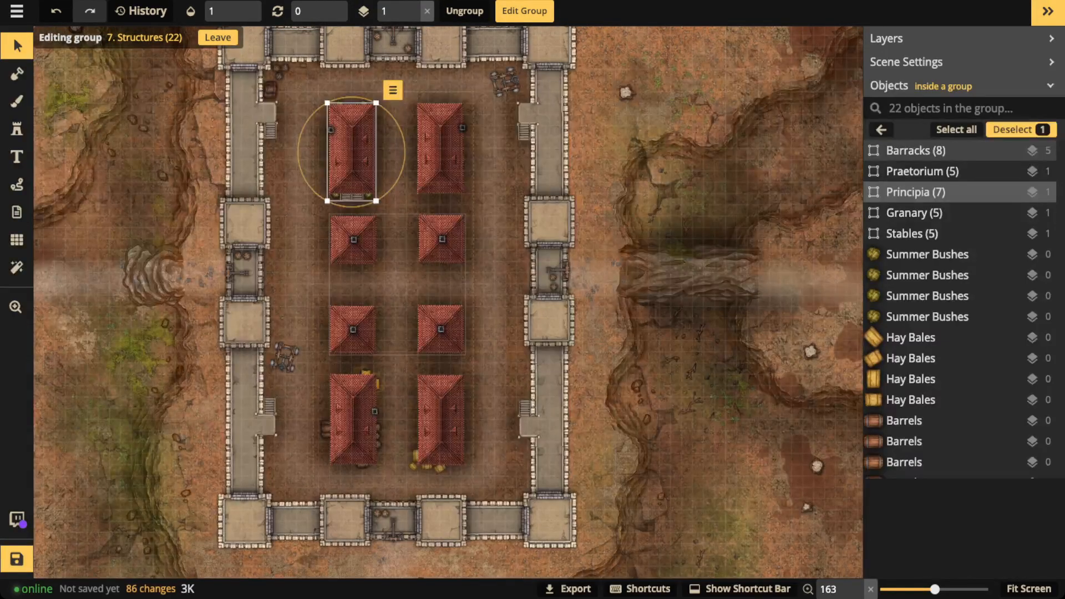
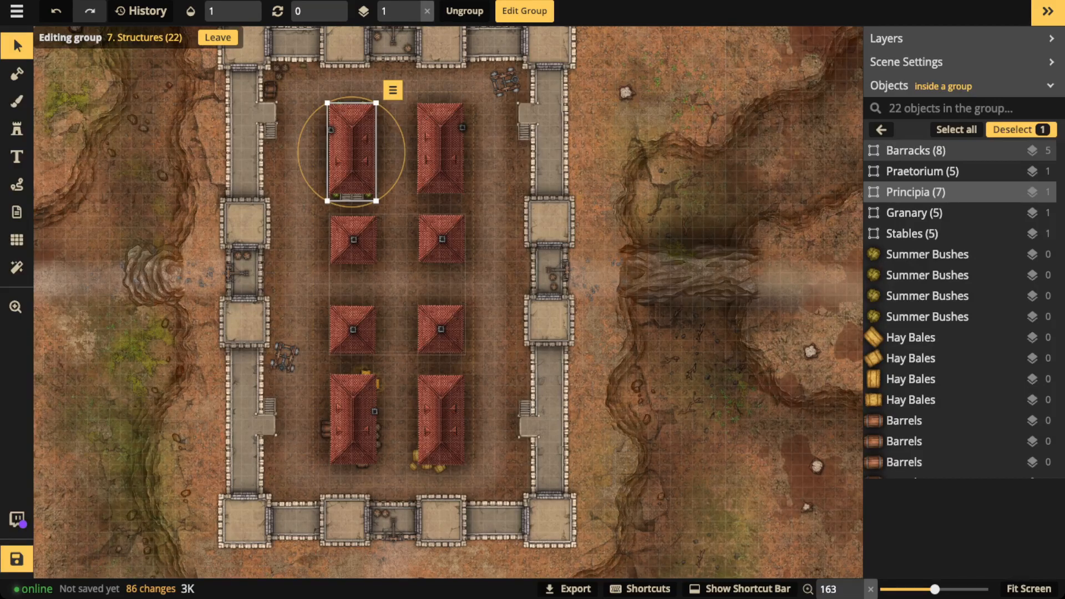
scroll(944, 341, "down", 2)
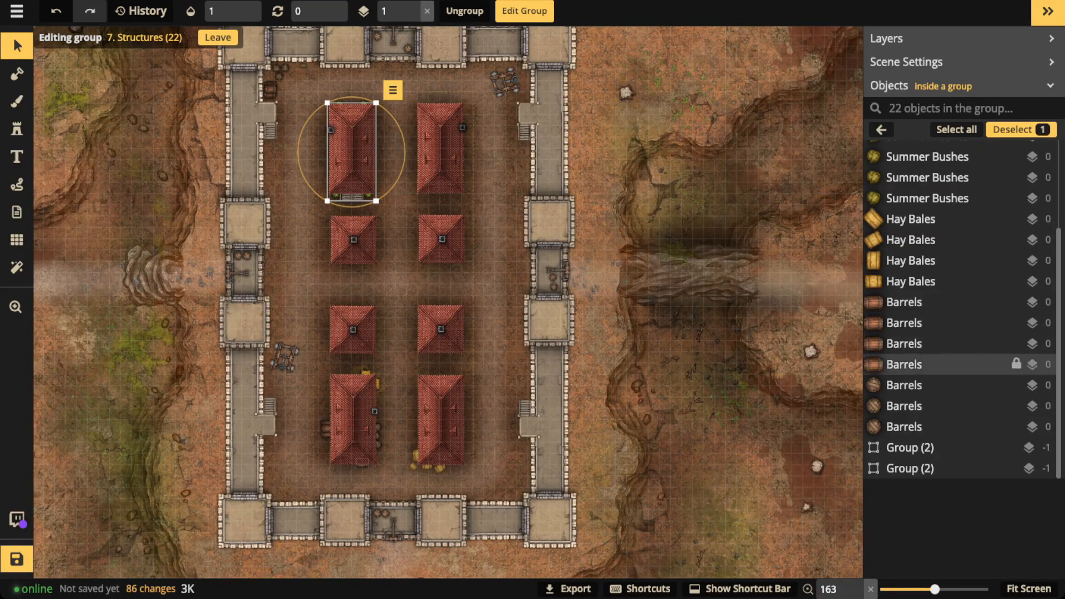
scroll(943, 281, "up", 2)
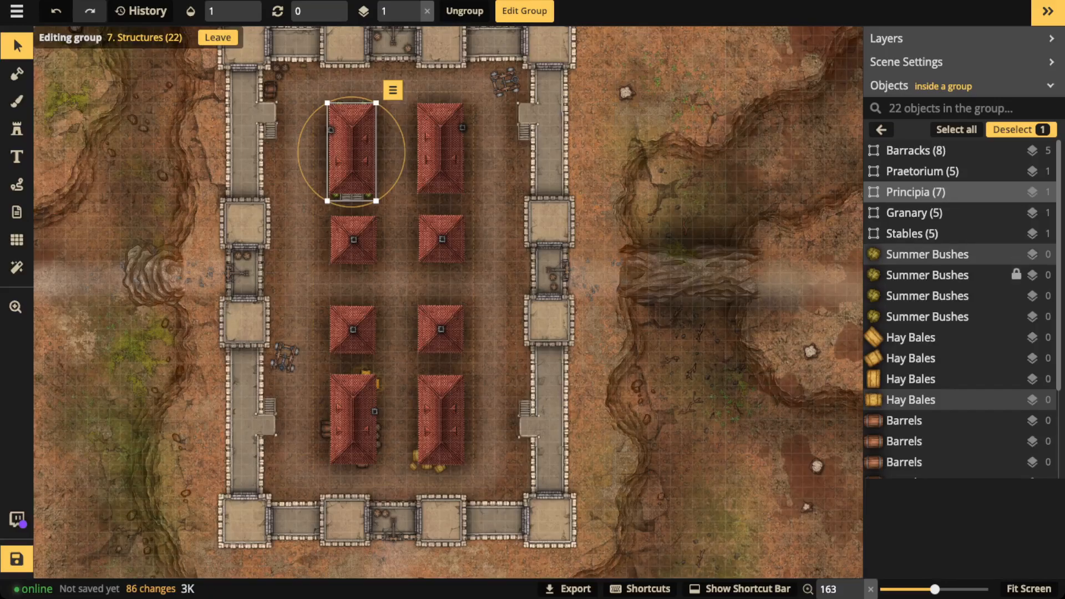
Locate the Granary and Stables groups on the map by selecting each one, and clear the selection.
left_click(915, 213)
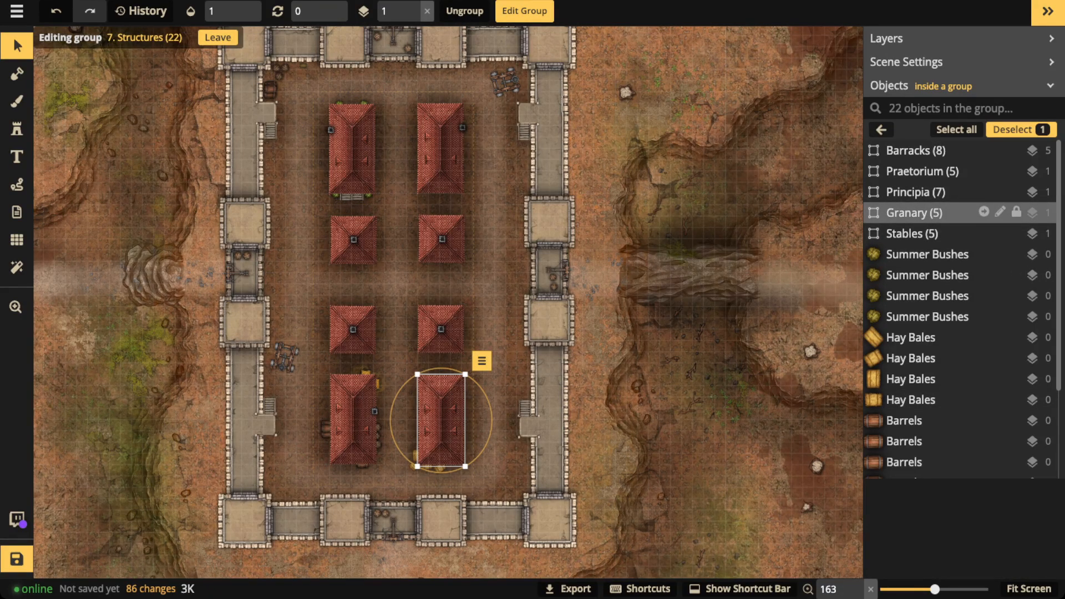
left_click(915, 233)
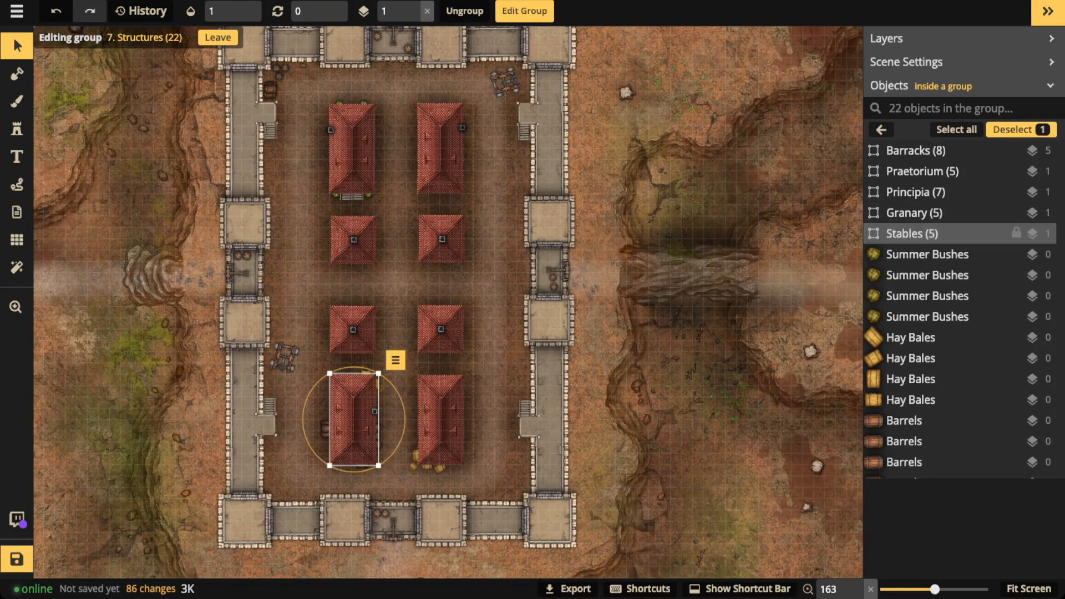
left_click(915, 212)
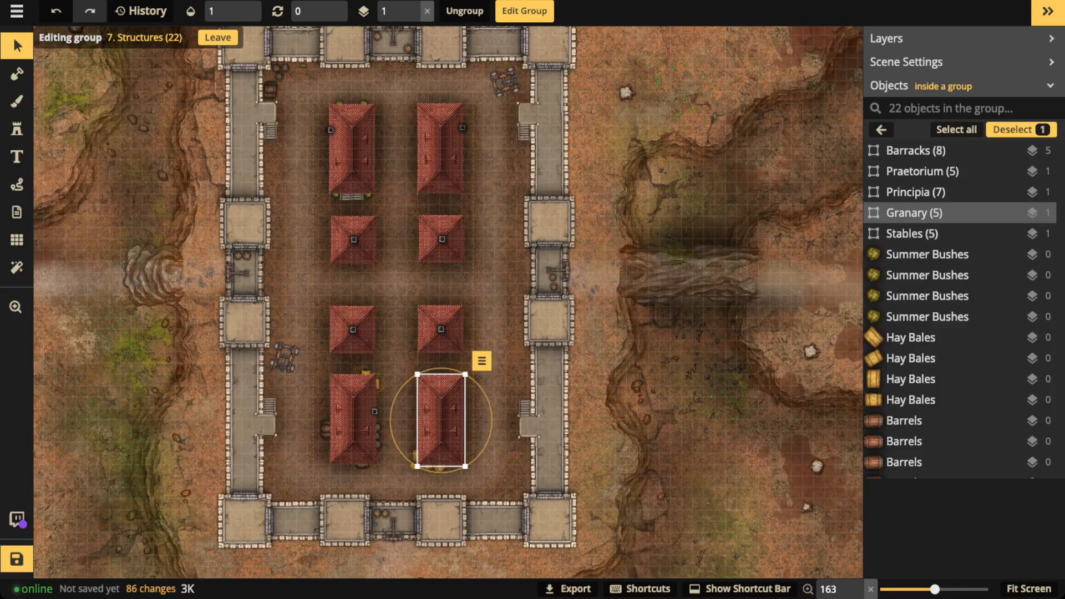
left_click(354, 420)
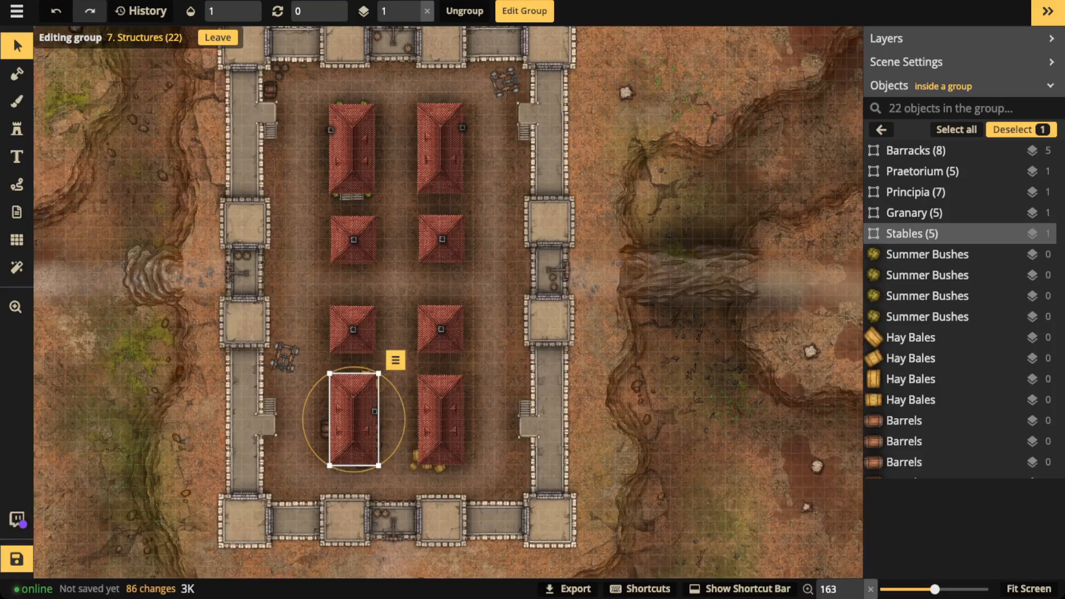
key("Escape")
Inspect the red roofs of the fort's northern buildings and search the stamp catalog for "roof".
scroll(410, 268, "down", 2)
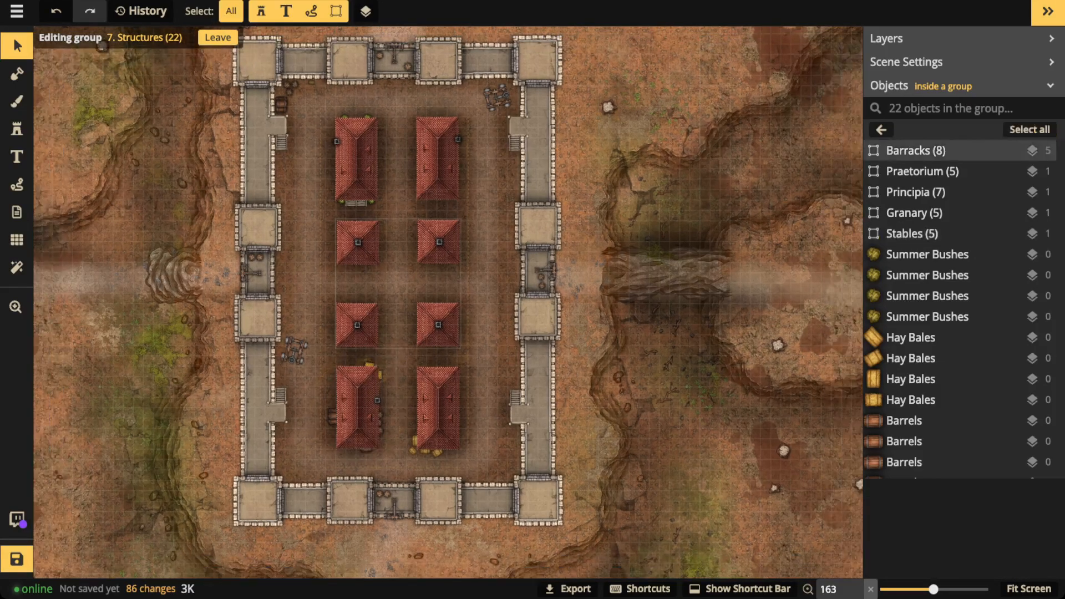
left_click_drag(410, 267, 473, 275)
scroll(424, 187, "up", 4)
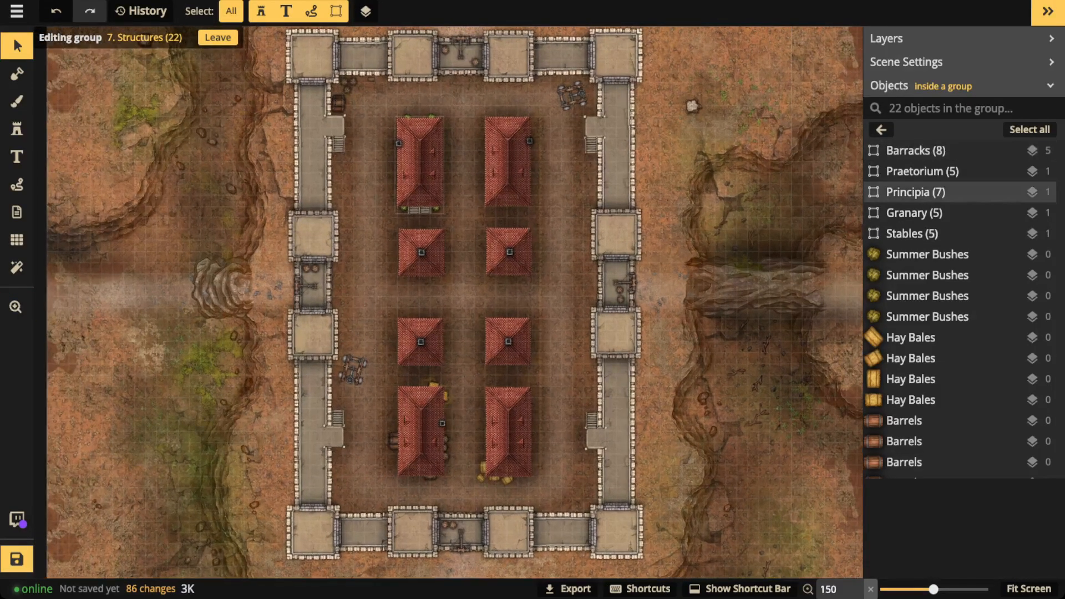
scroll(421, 174, "up", 5)
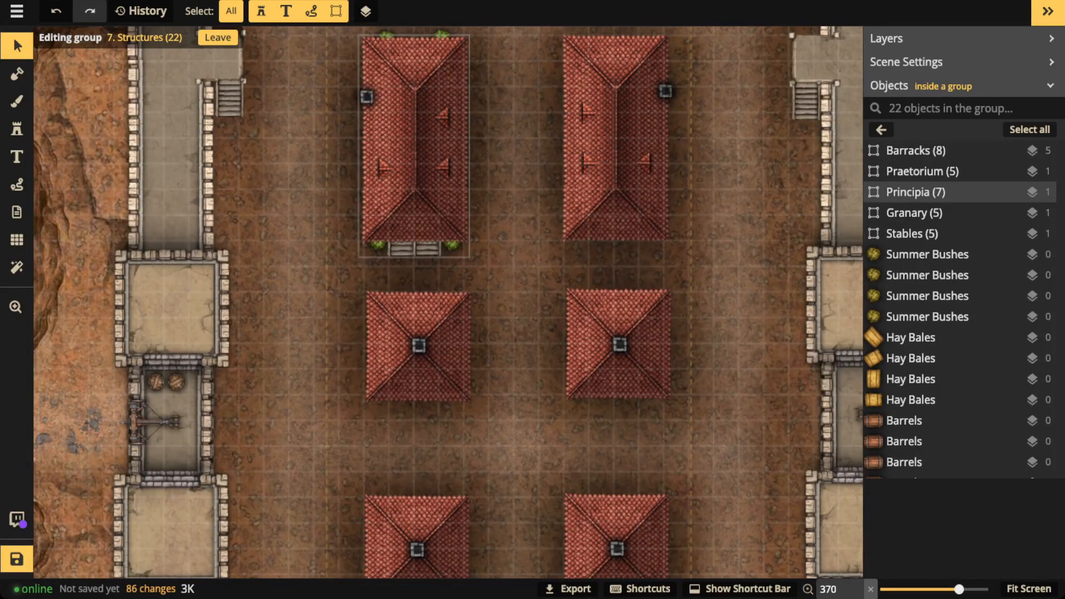
left_click_drag(421, 173, 414, 278)
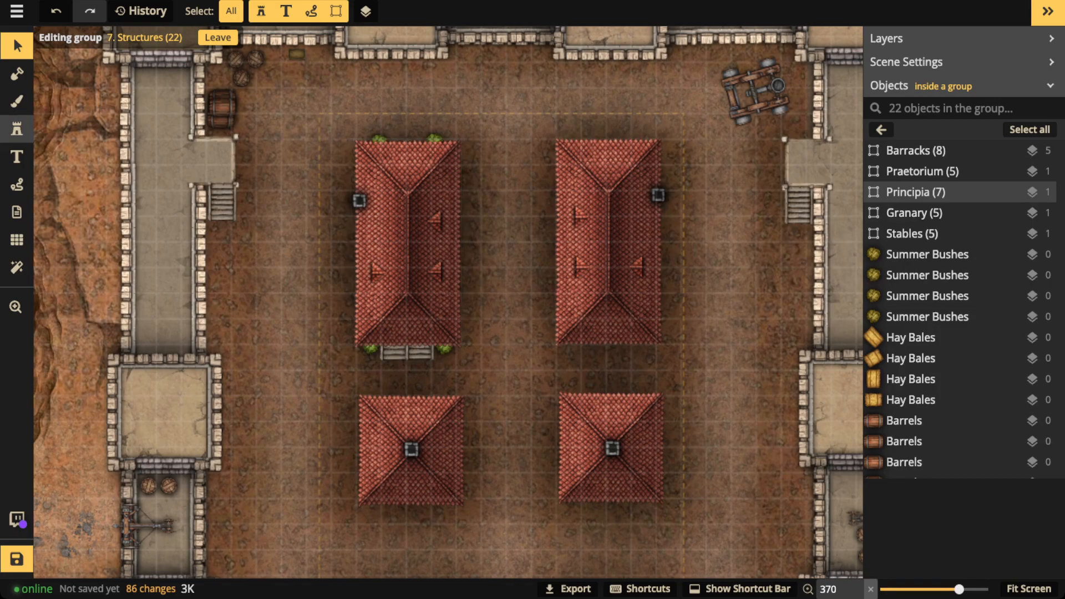
left_click(16, 129)
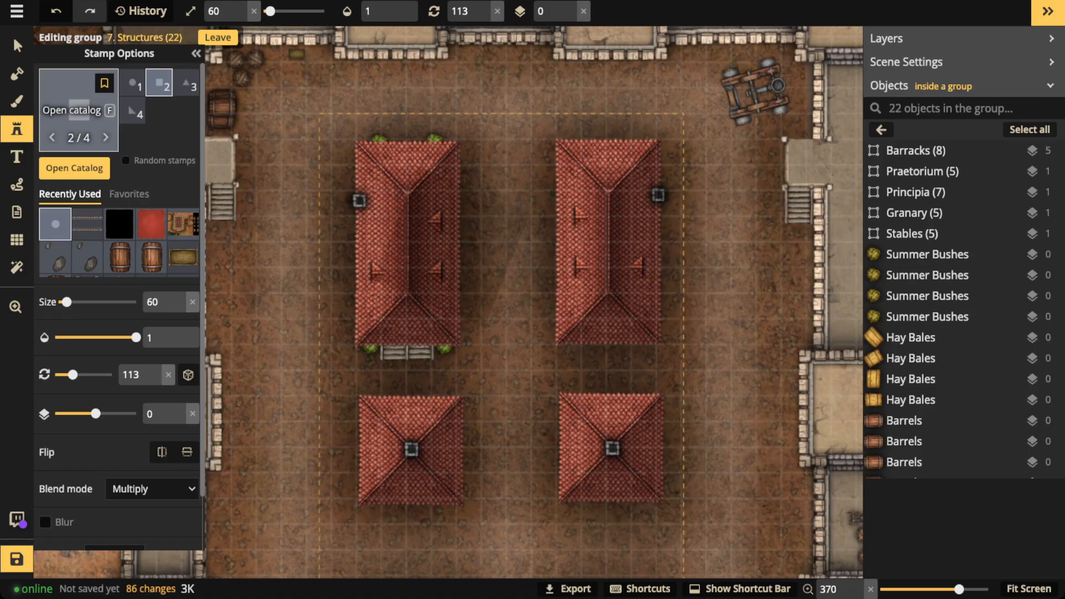
key("f")
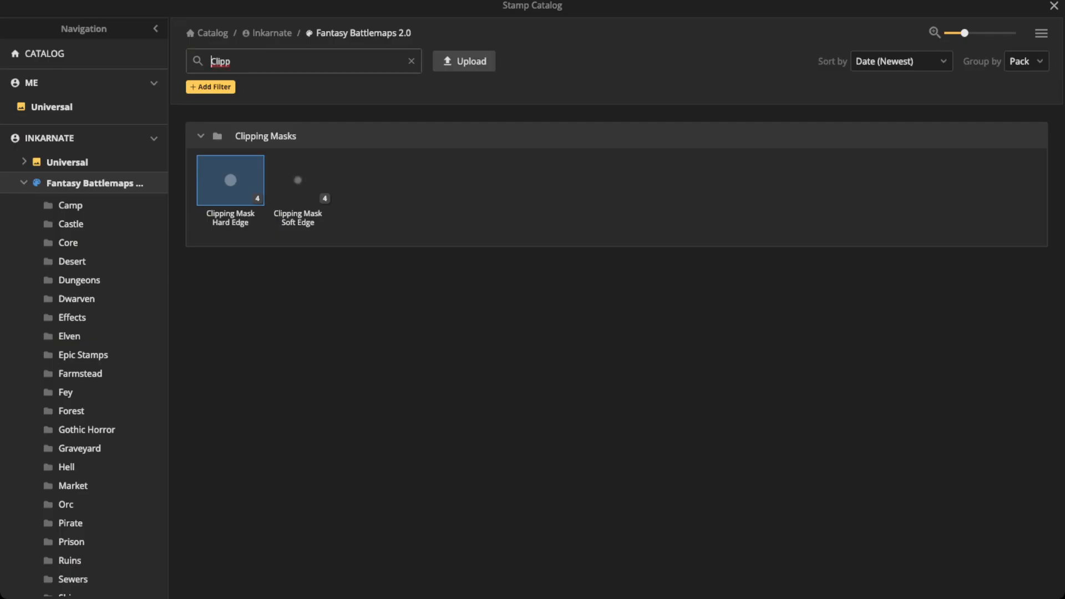
key("BackSpace")
key("BackSpace")
key("BackSpace")
key("BackSpace")
key("BackSpace")
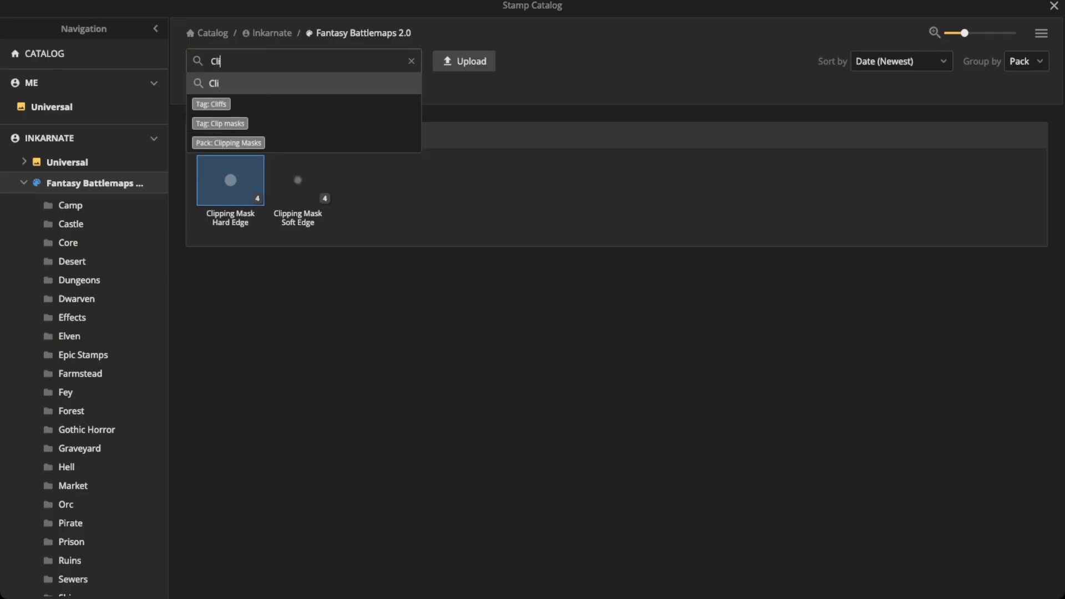
type("roof")
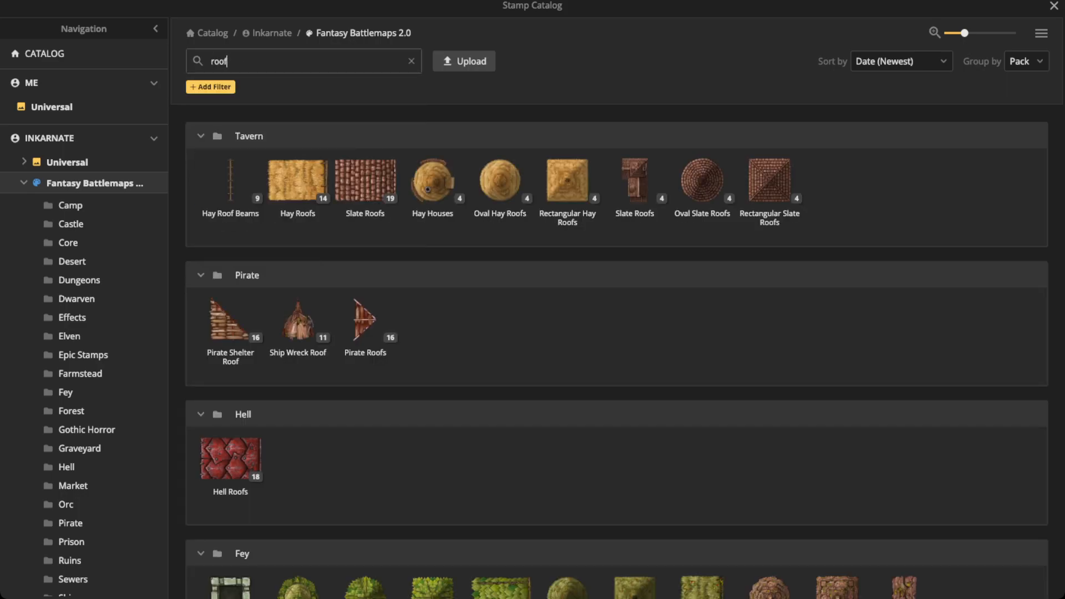
Load the Rectangular Marble Roofs stamp from the Castle pack, and return to selecting objects without placing it.
scroll(616, 357, "down", 10)
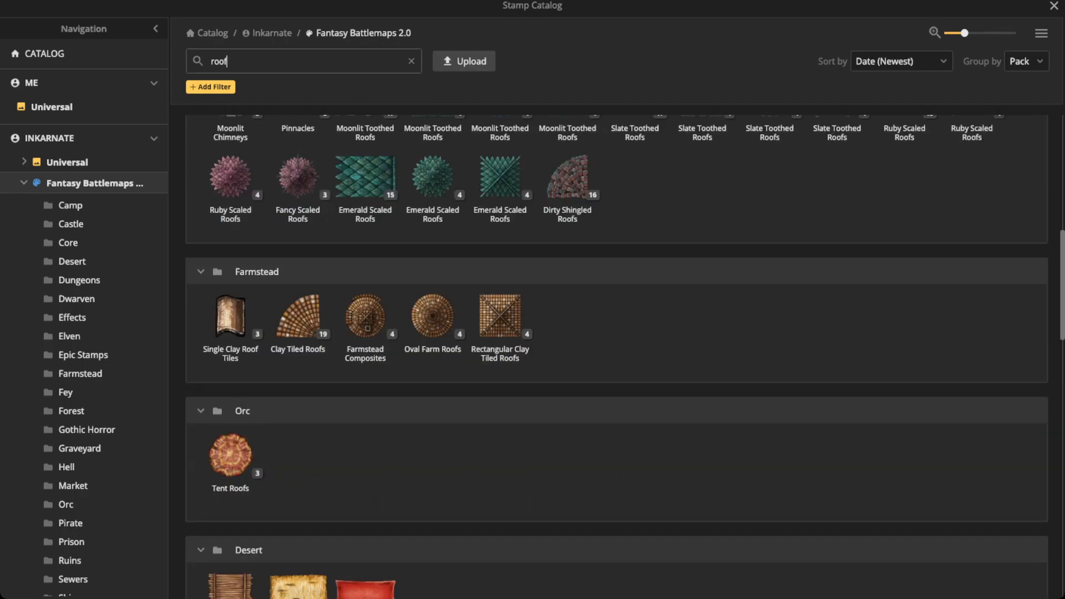
scroll(616, 347, "down", 10)
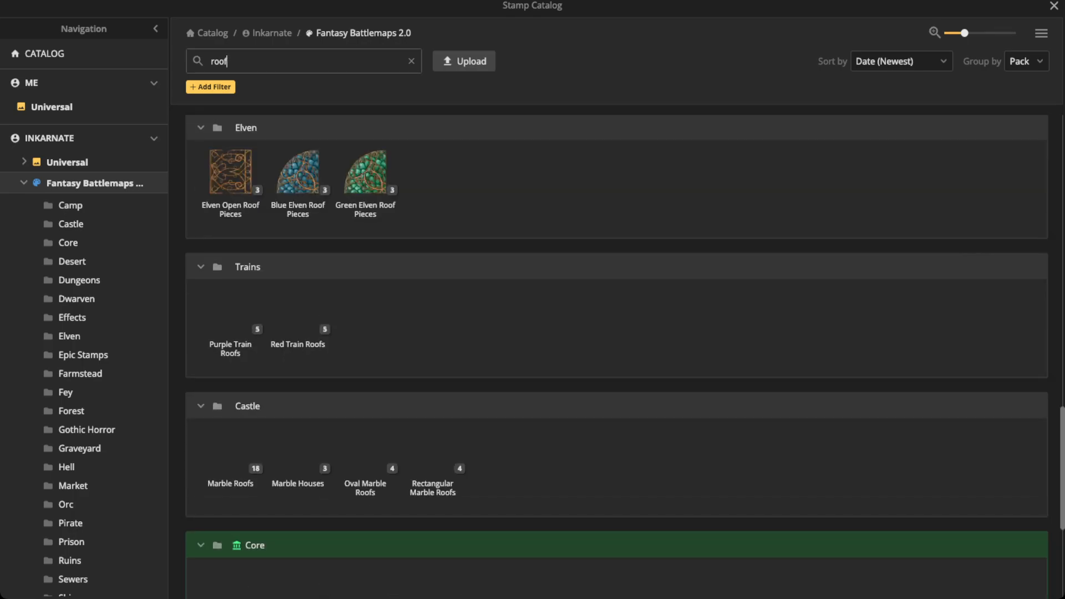
scroll(617, 355, "down", 1)
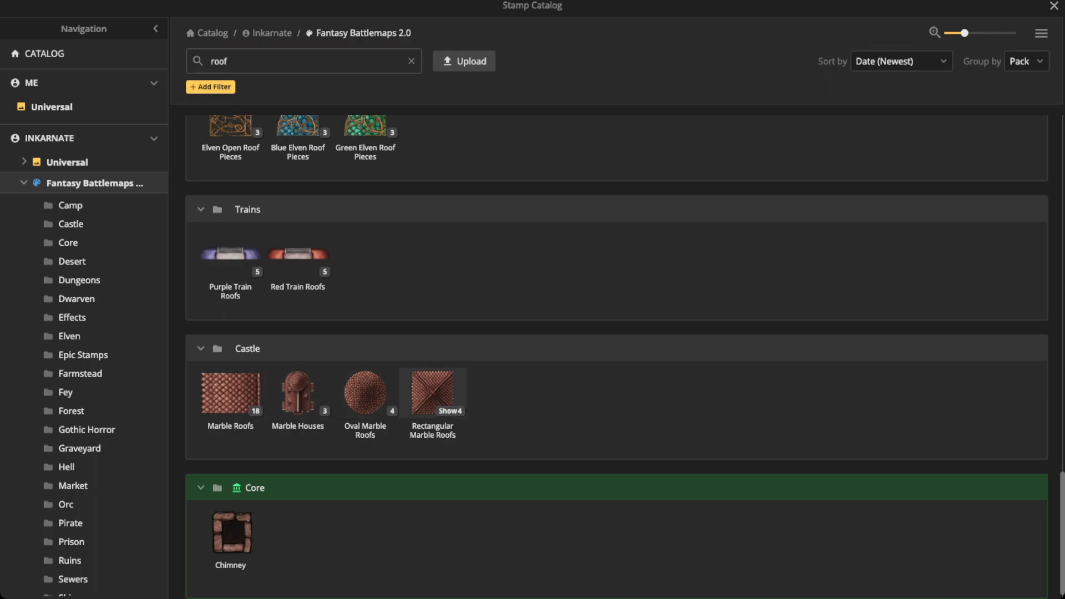
mouse_move(433, 393)
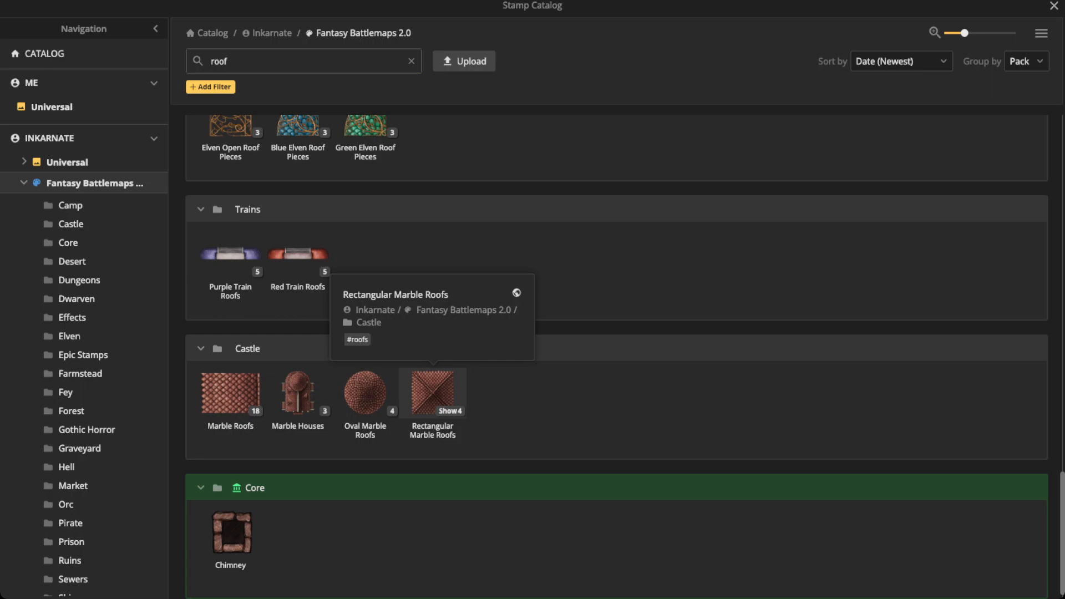
left_click(432, 393)
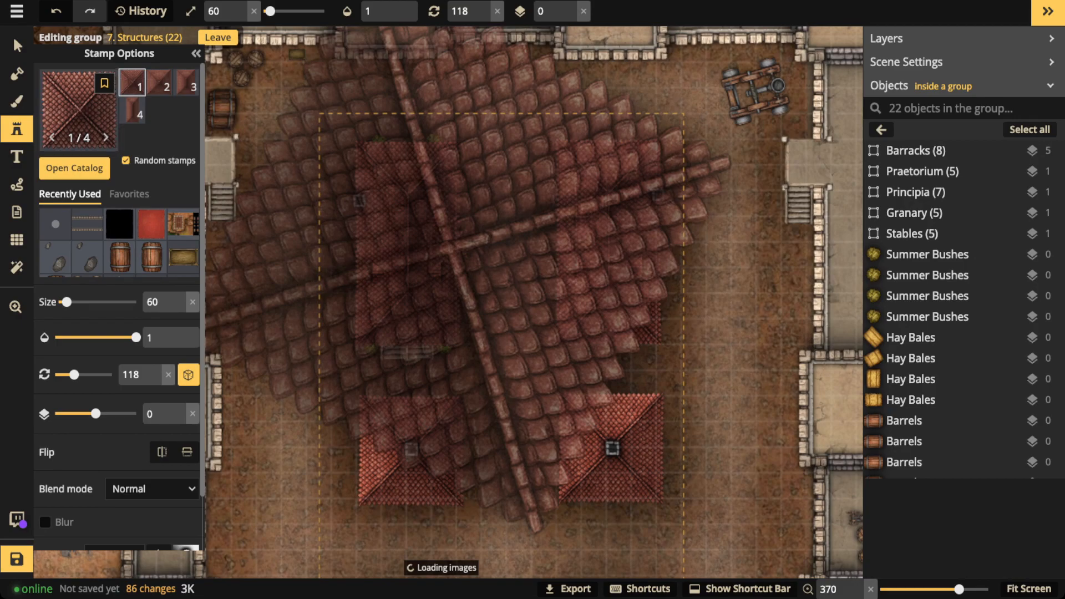
left_click(18, 46)
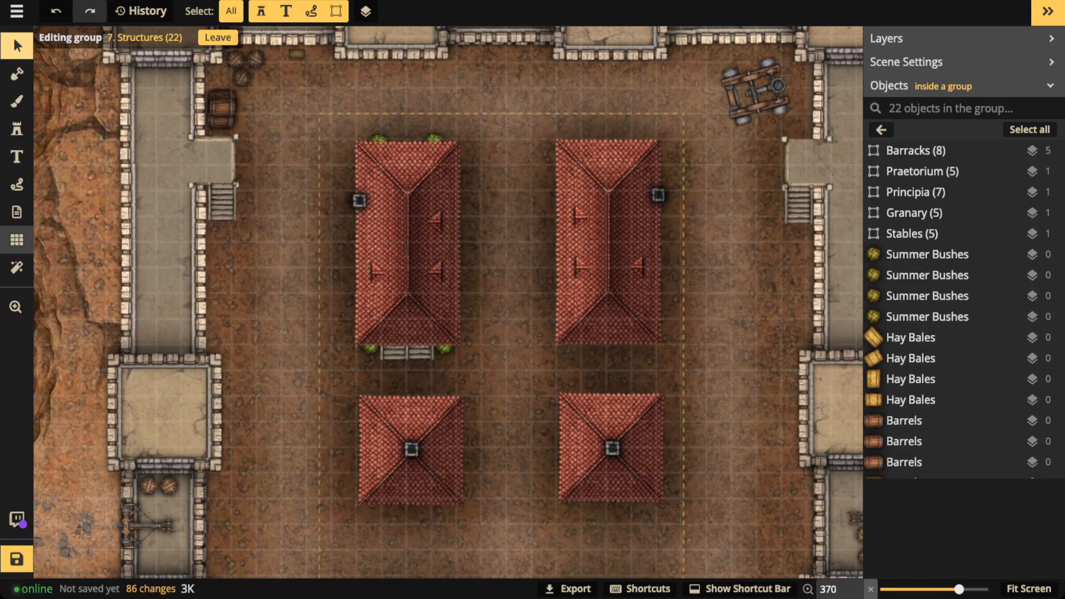
Circle the Principia's chimney with a yellow free-draw path, undo it, and circle the details on the roof's eastern side.
left_click(17, 185)
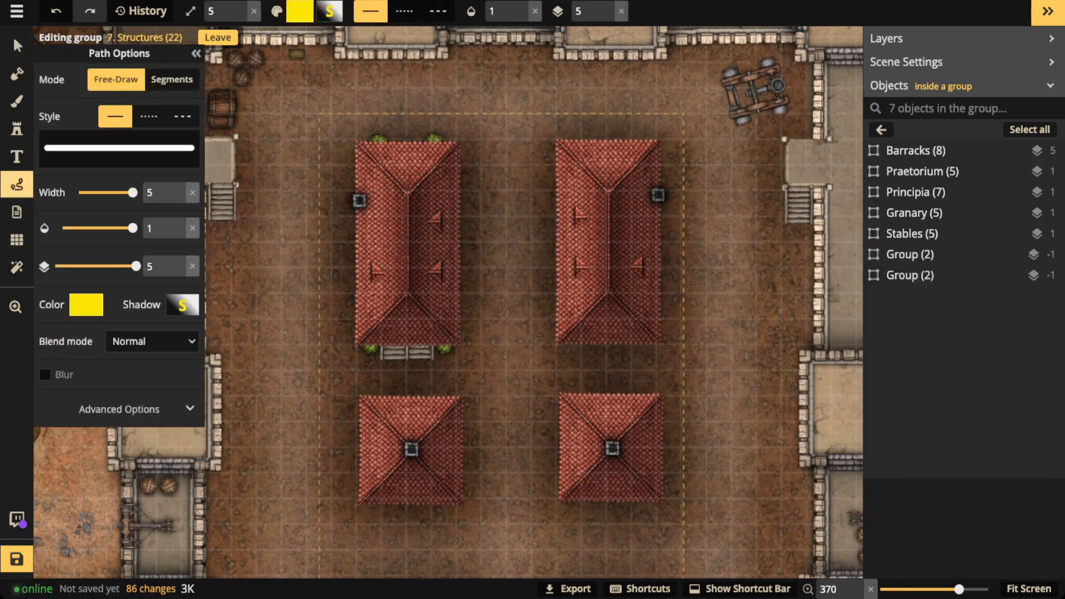
mouse_move(365, 177)
left_mouse_down()
mouse_move(343, 210)
mouse_move(379, 185)
mouse_move(364, 176)
left_mouse_up()
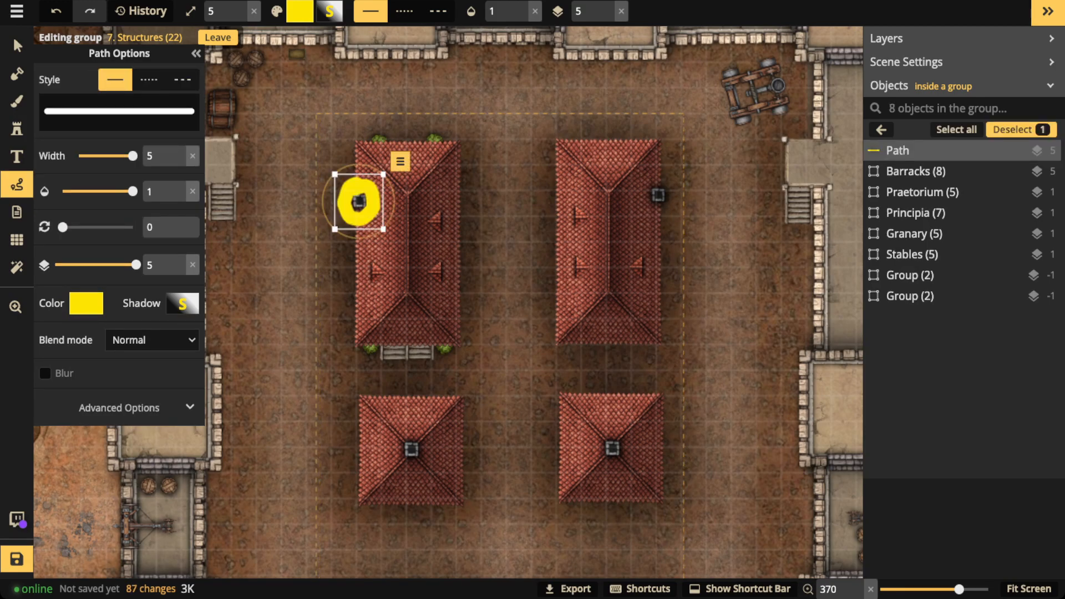
key("ctrl+z")
mouse_move(439, 195)
left_mouse_down()
mouse_move(413, 207)
mouse_move(401, 283)
mouse_move(440, 304)
mouse_move(475, 278)
mouse_move(483, 222)
mouse_move(444, 194)
left_mouse_up()
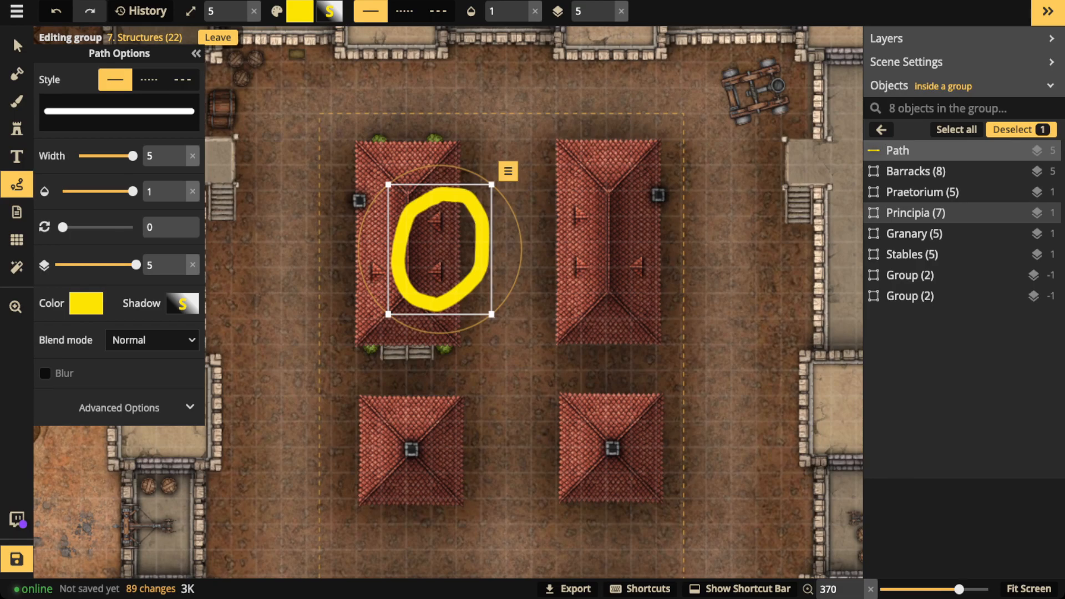
Delete the yellow circle over the roof of the Principia building and stop editing the Structures group.
key("Delete")
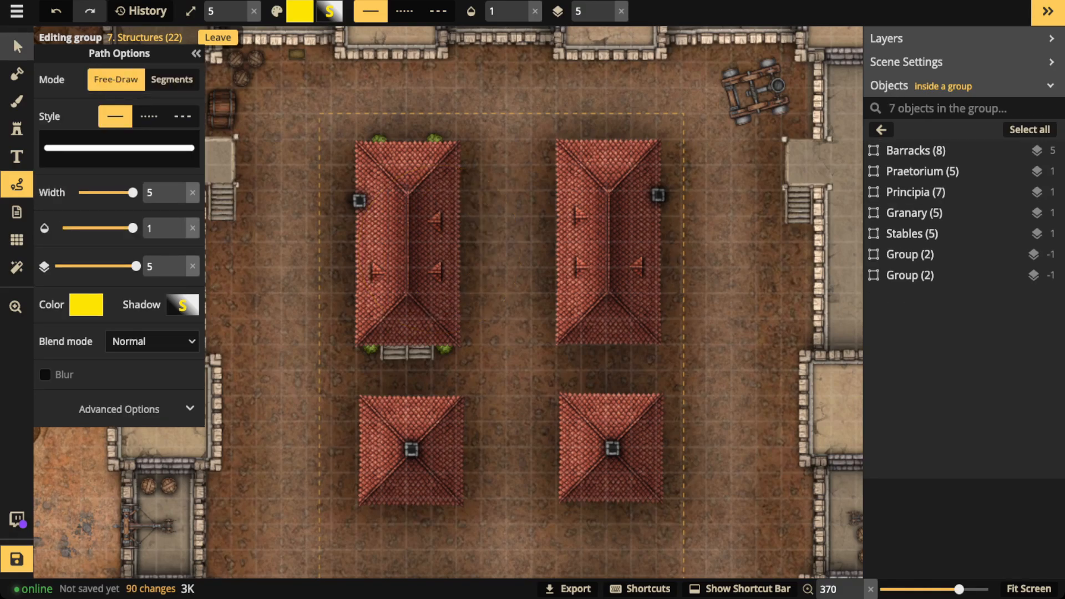
key("Escape")
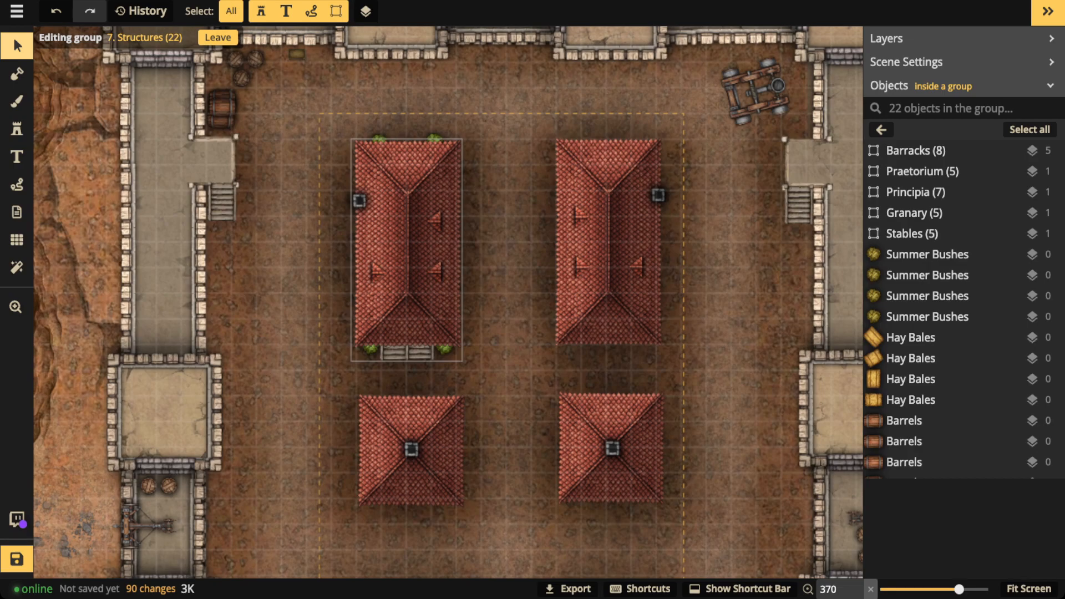
scroll(404, 324, "down", 1)
left_click_drag(404, 326, 407, 302)
scroll(408, 303, "up", 3)
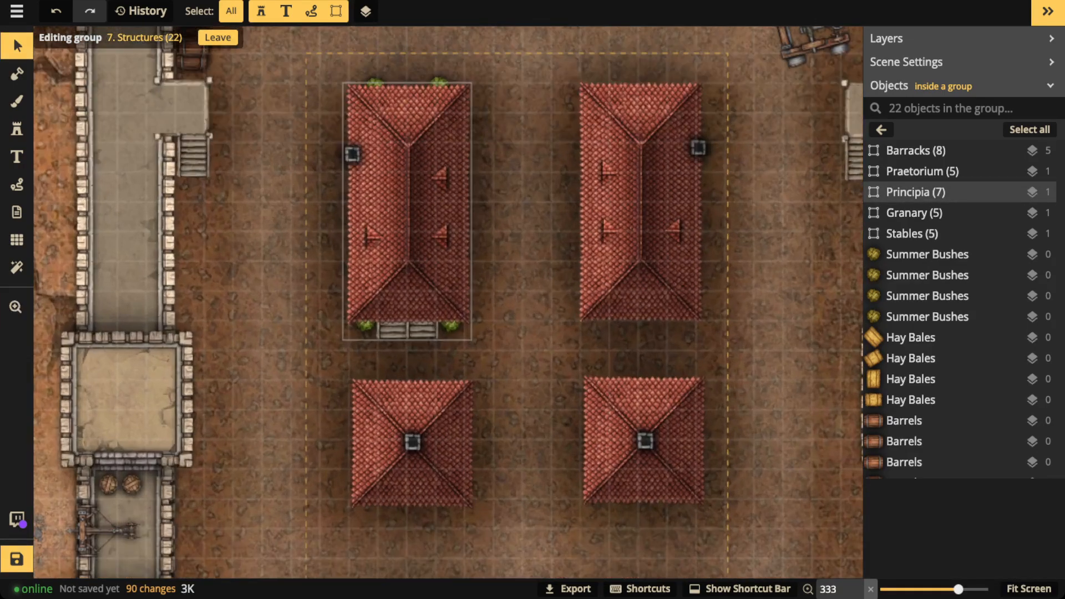
scroll(414, 296, "up", 2)
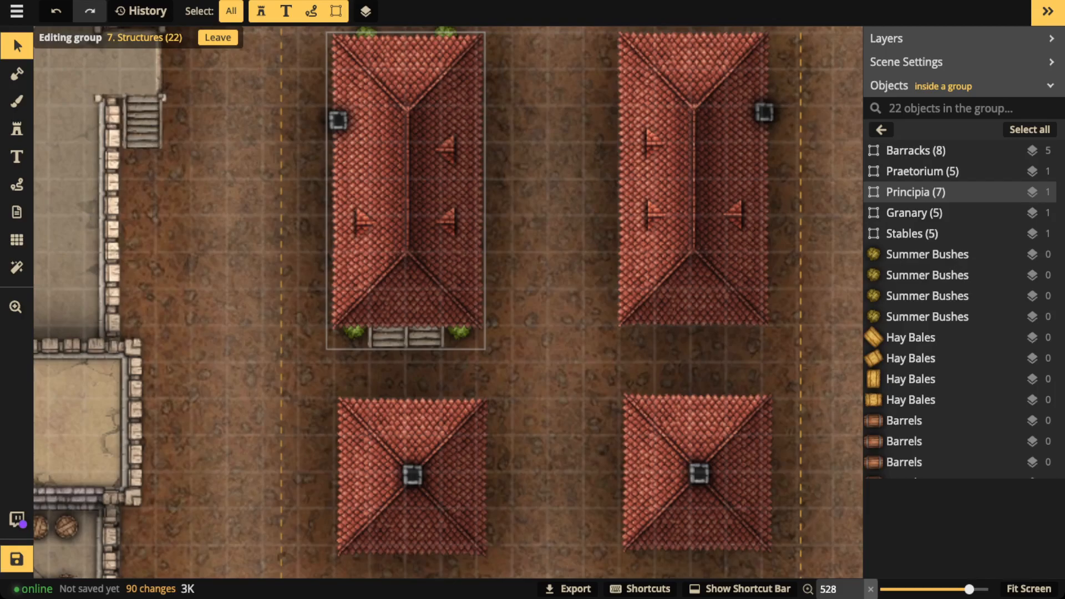
scroll(366, 339, "up", 1)
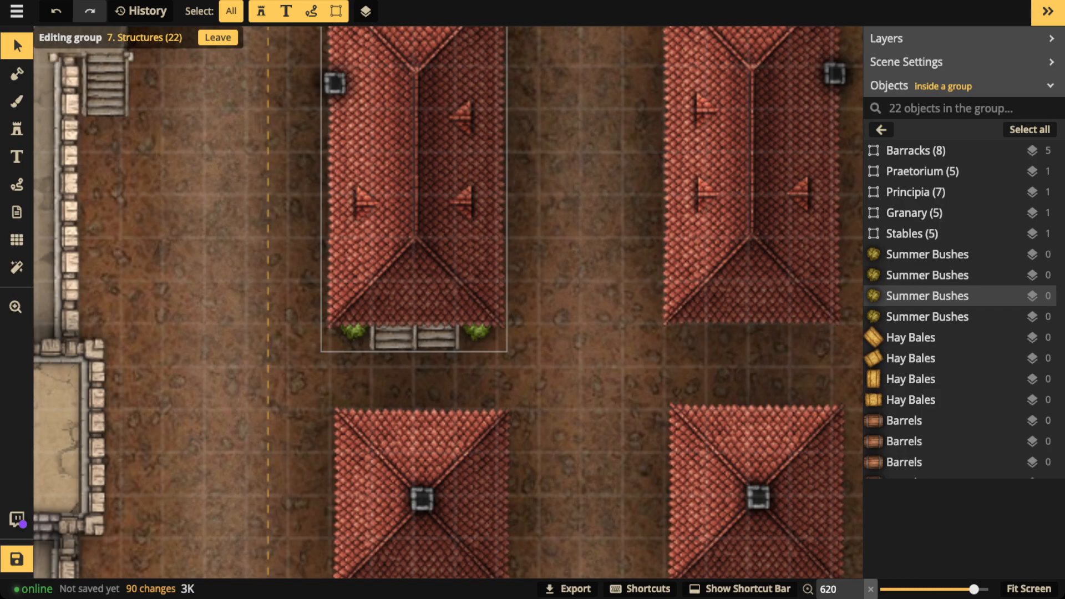
scroll(424, 323, "down", 2)
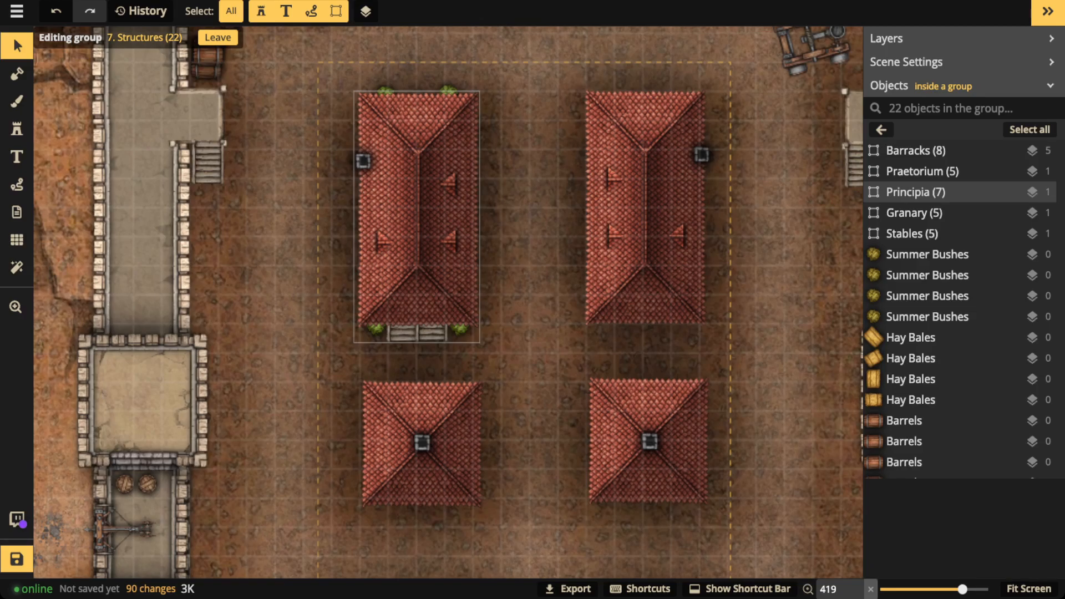
key("Escape")
Draw a small yellow free-draw path of width 5 on the roof of the long southwest building, and delete it.
scroll(423, 324, "down", 1)
left_click_drag(424, 324, 400, 96)
left_click_drag(446, 516, 485, 251)
scroll(460, 402, "up", 4)
scroll(485, 251, "up", 1)
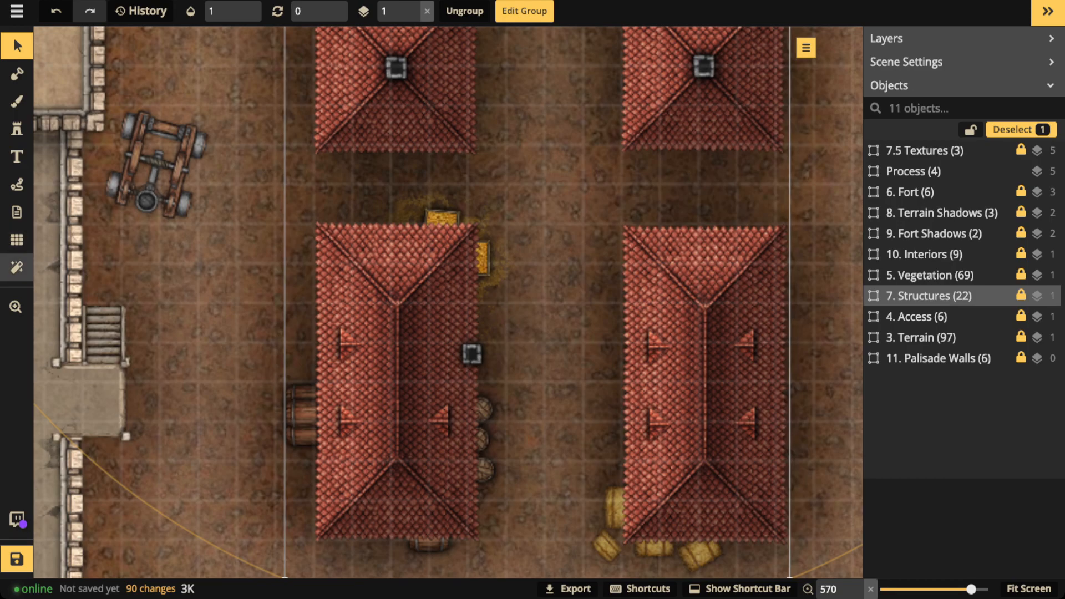
left_click(17, 267)
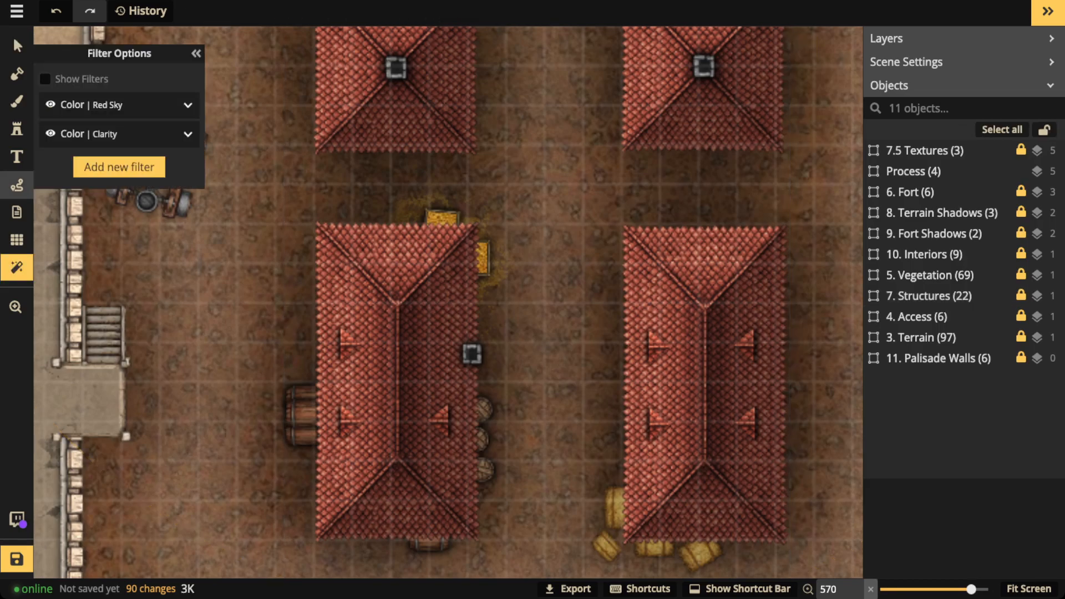
left_click(17, 185)
left_click_drag(409, 289, 433, 327)
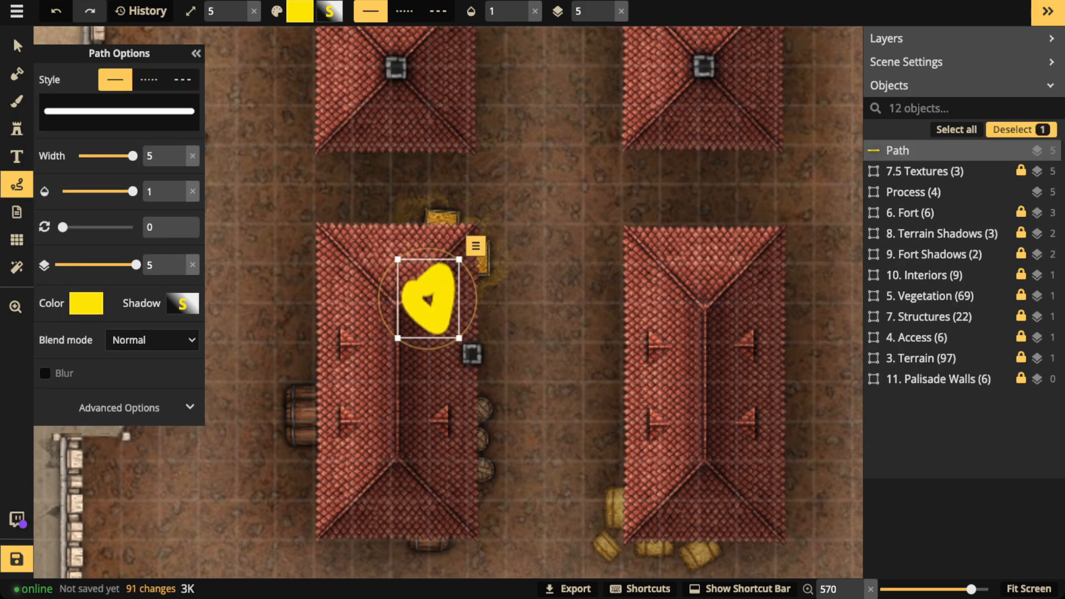
key("Delete")
Circle the hay bales and the barrels beside the long southwest building in yellow, deleting each circle.
mouse_move(461, 179)
left_mouse_down()
mouse_move(395, 221)
mouse_move(477, 272)
mouse_move(519, 255)
left_mouse_up()
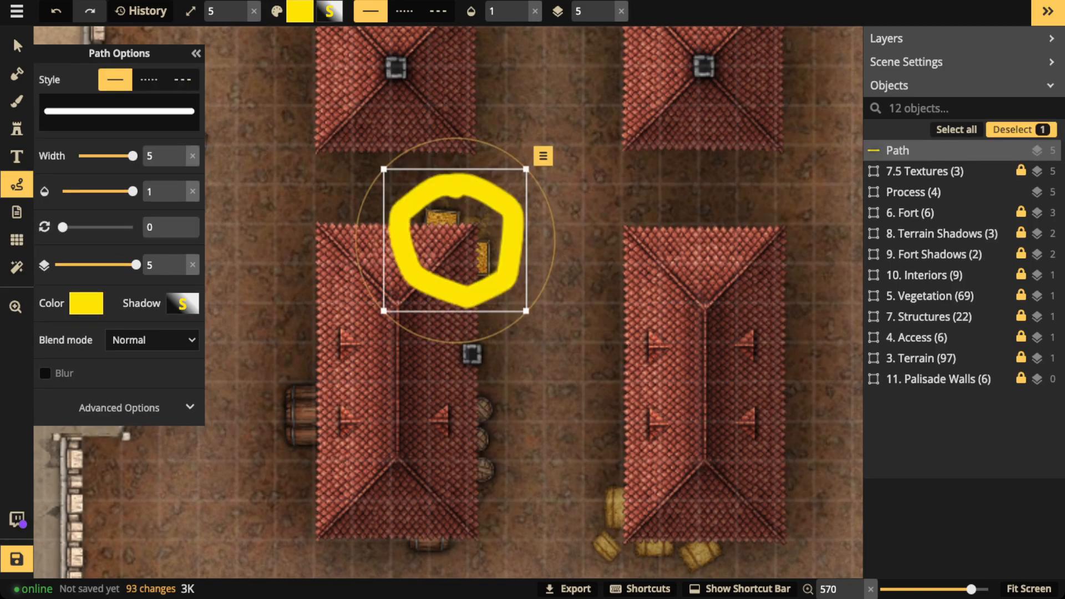
key("Delete")
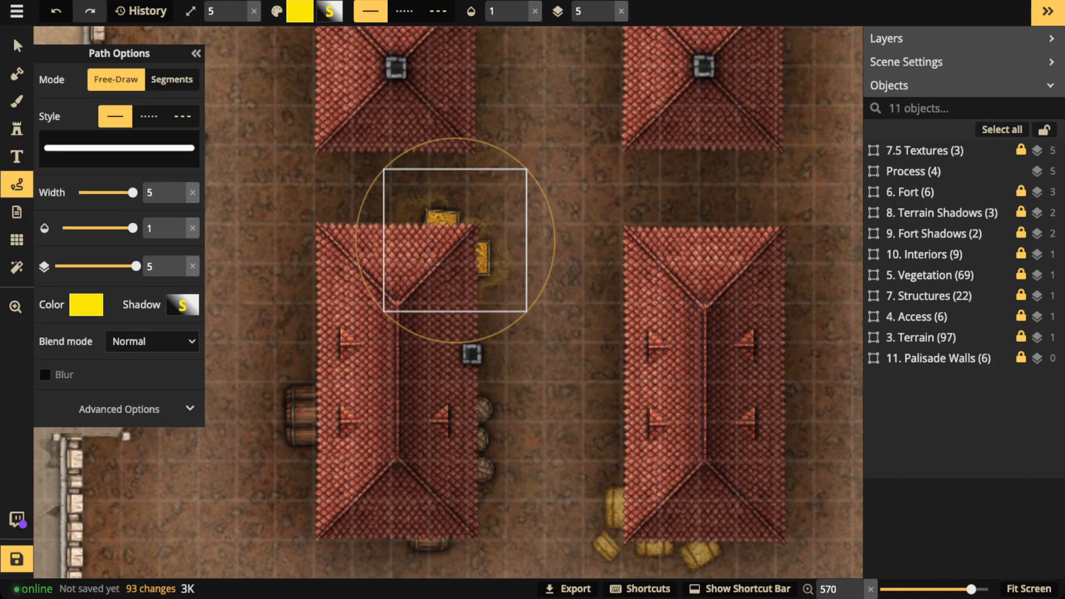
mouse_move(250, 430)
left_mouse_down()
mouse_move(350, 466)
mouse_move(367, 383)
mouse_move(251, 427)
left_mouse_up()
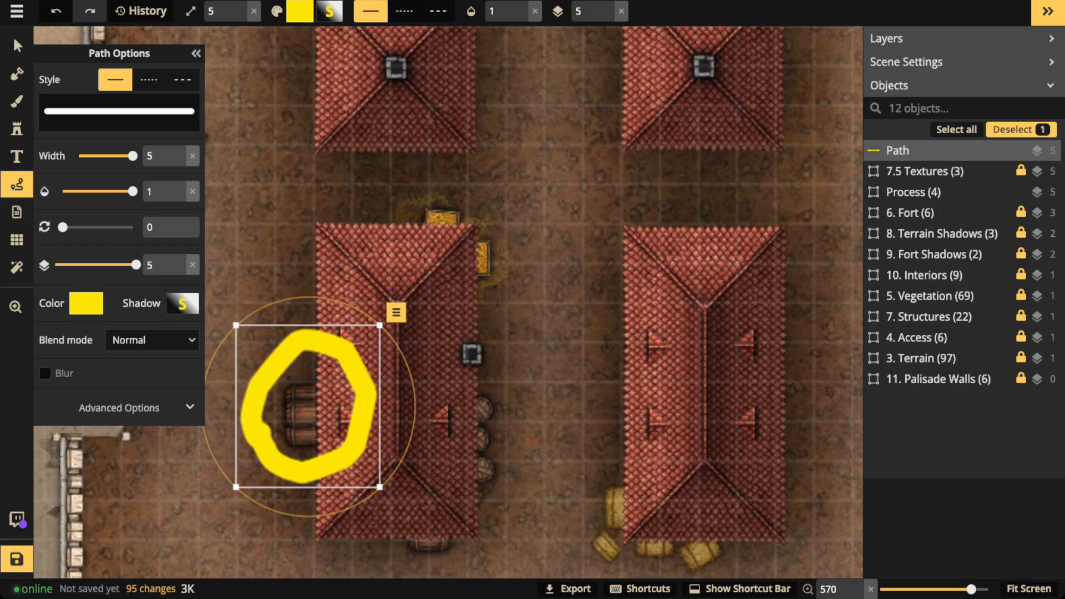
key("Delete")
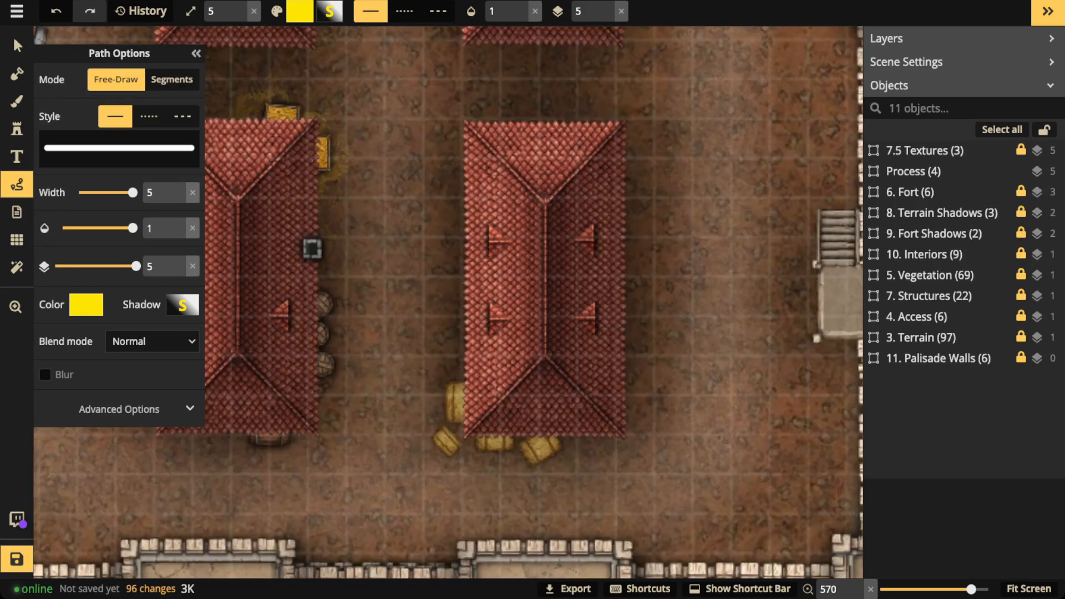
Circle the yellow barrels at the southeast building's corner, and delete that circle and the short yellow stroke beside the roof.
left_click_drag(624, 255, 642, 241)
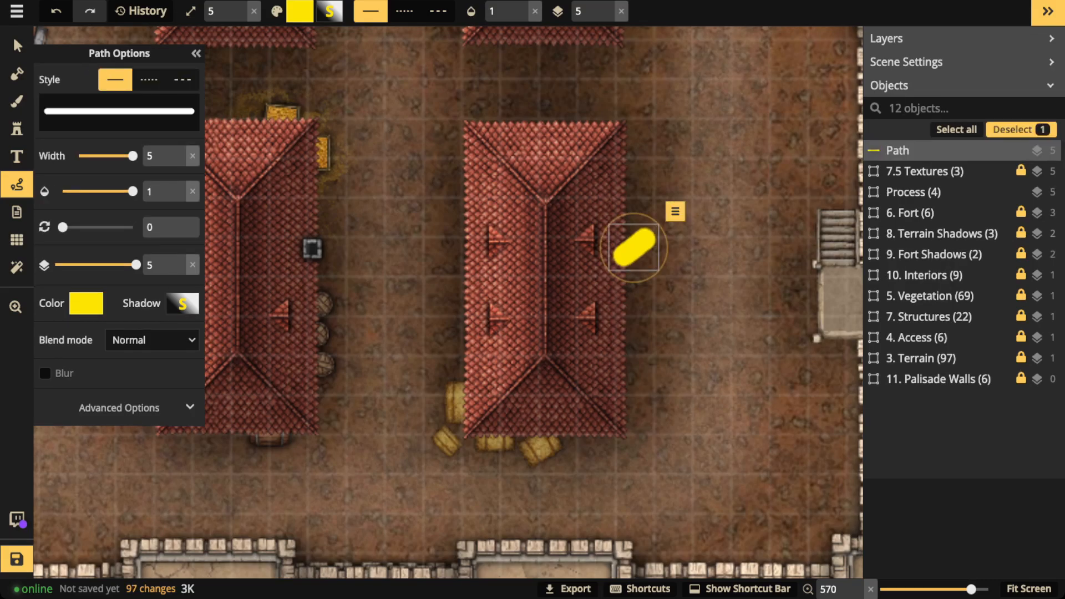
left_click_drag(403, 340, 590, 499)
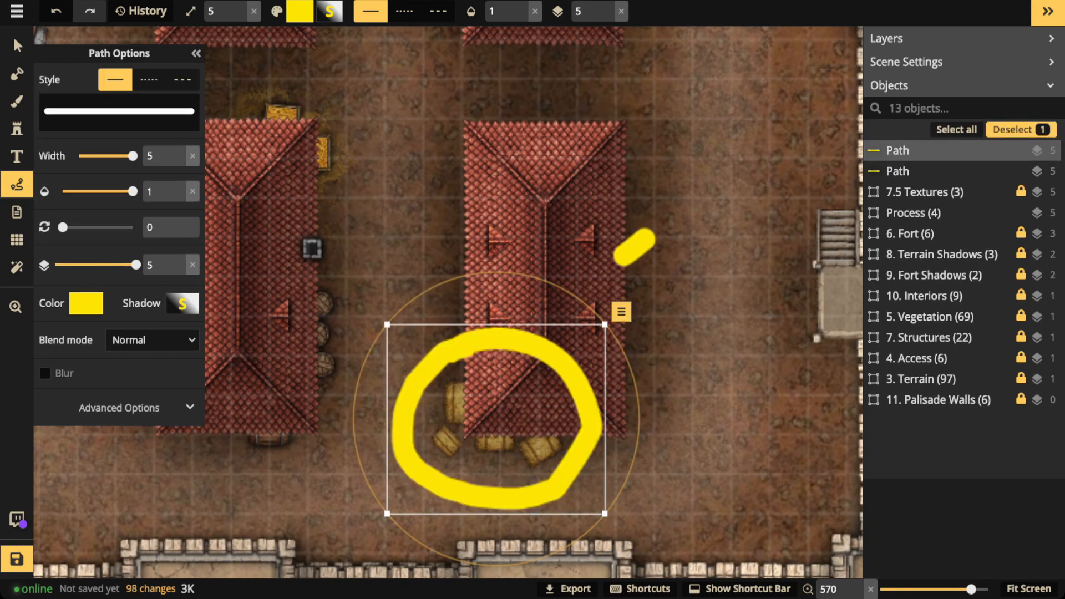
key("Delete")
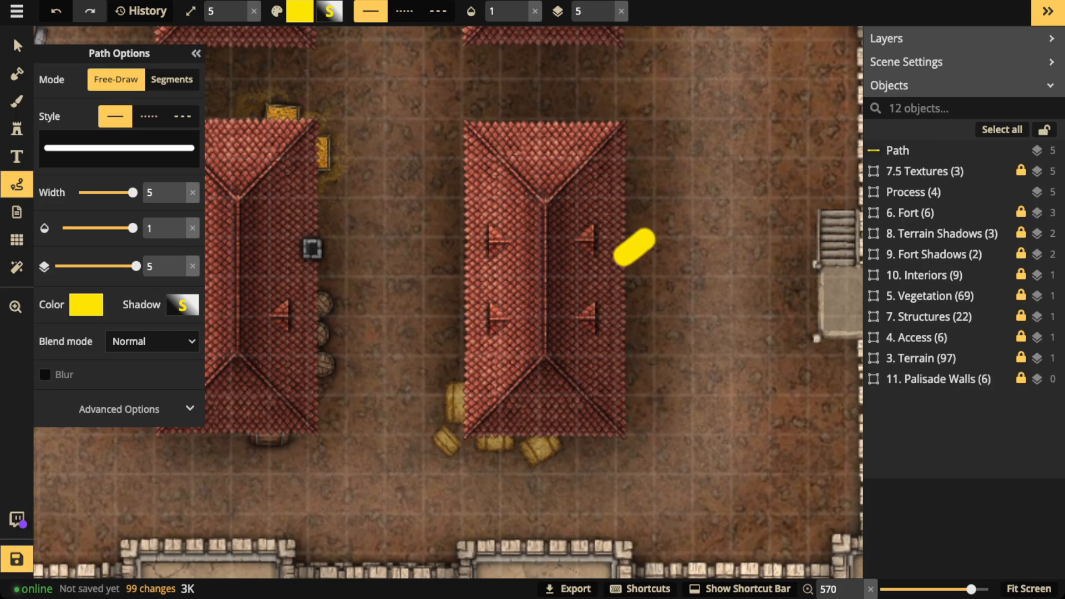
key("v")
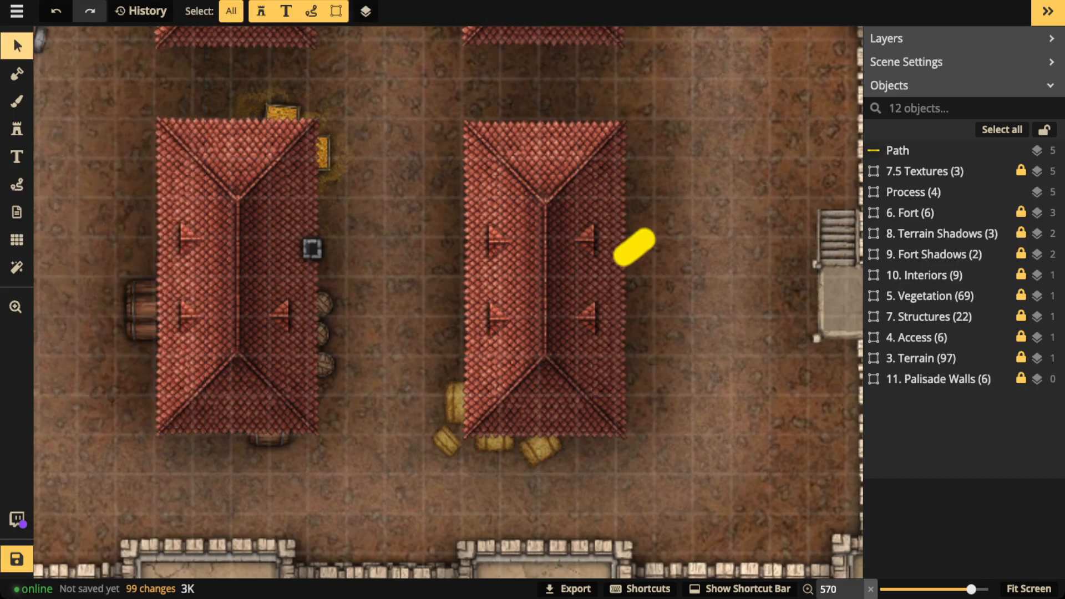
left_click(621, 254)
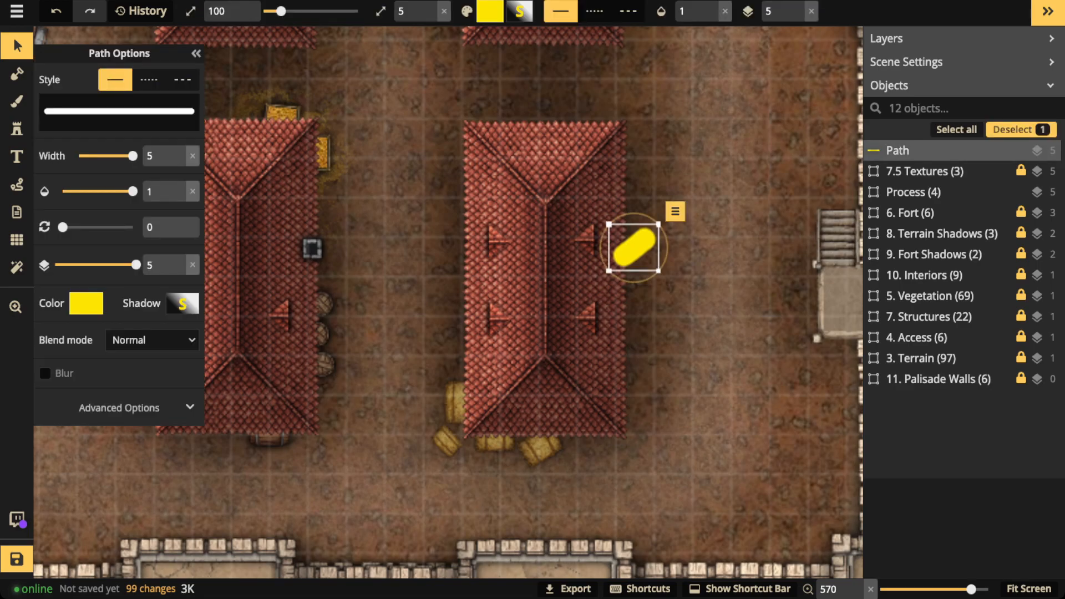
key("Delete")
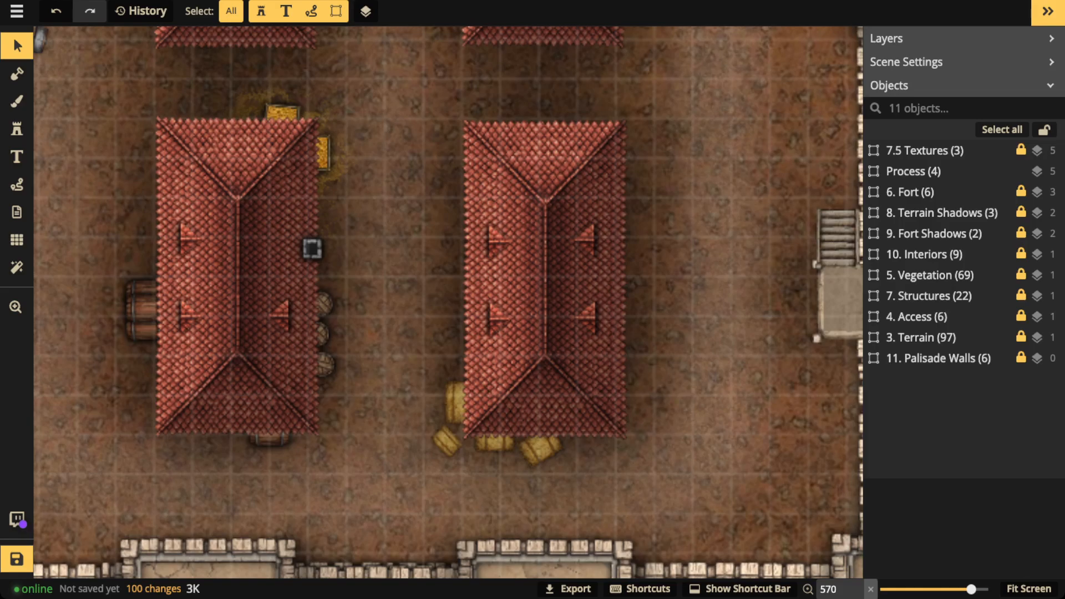
Set the opacity of the "8. Terrain Shadows" group to 1.
scroll(450, 460, "down", 5)
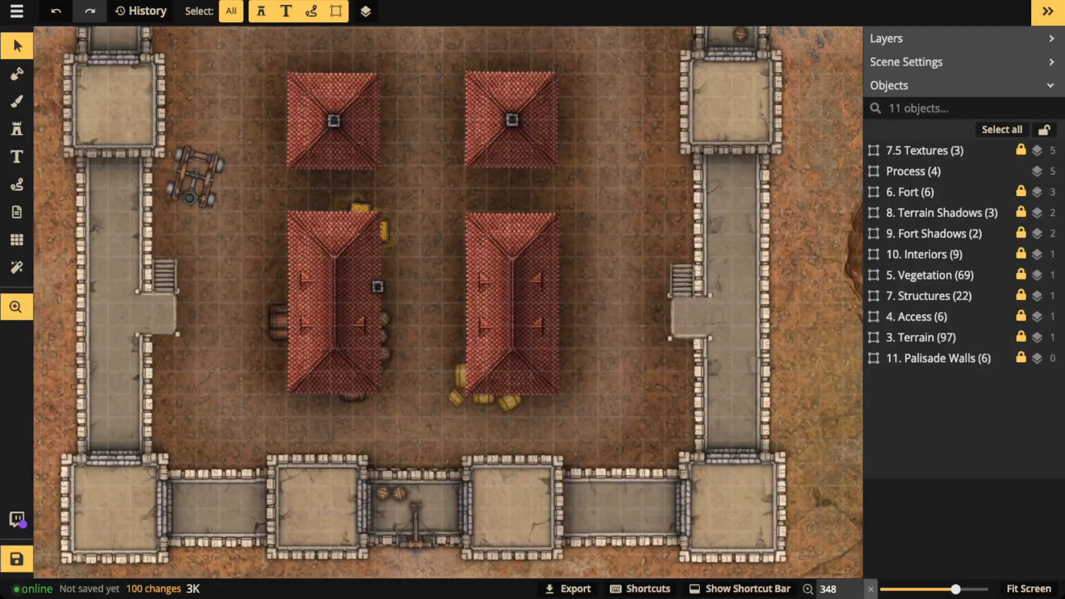
scroll(478, 311, "down", 4)
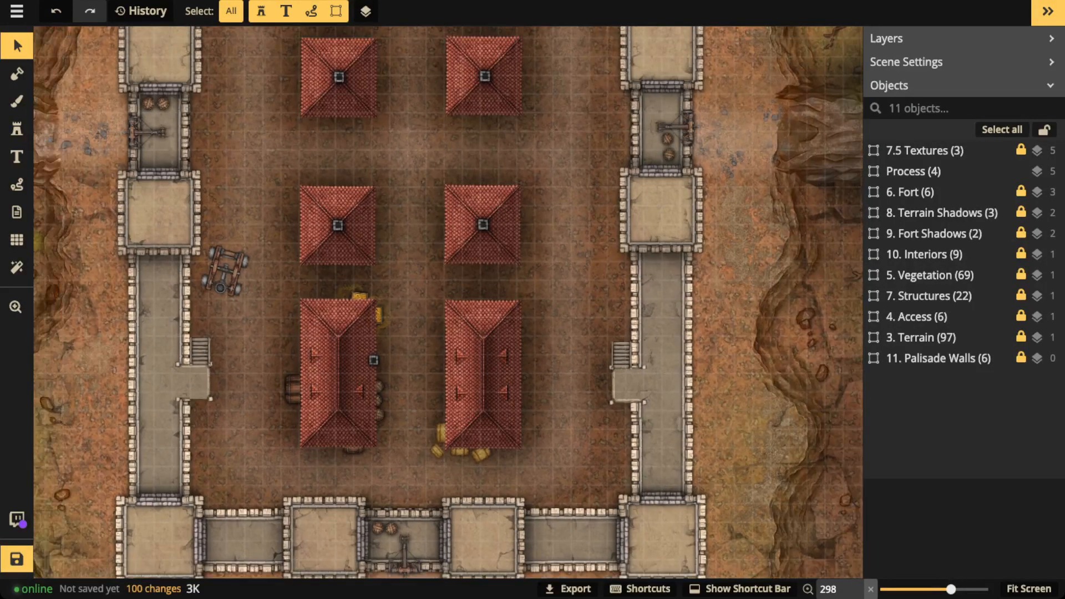
scroll(448, 303, "down", 2)
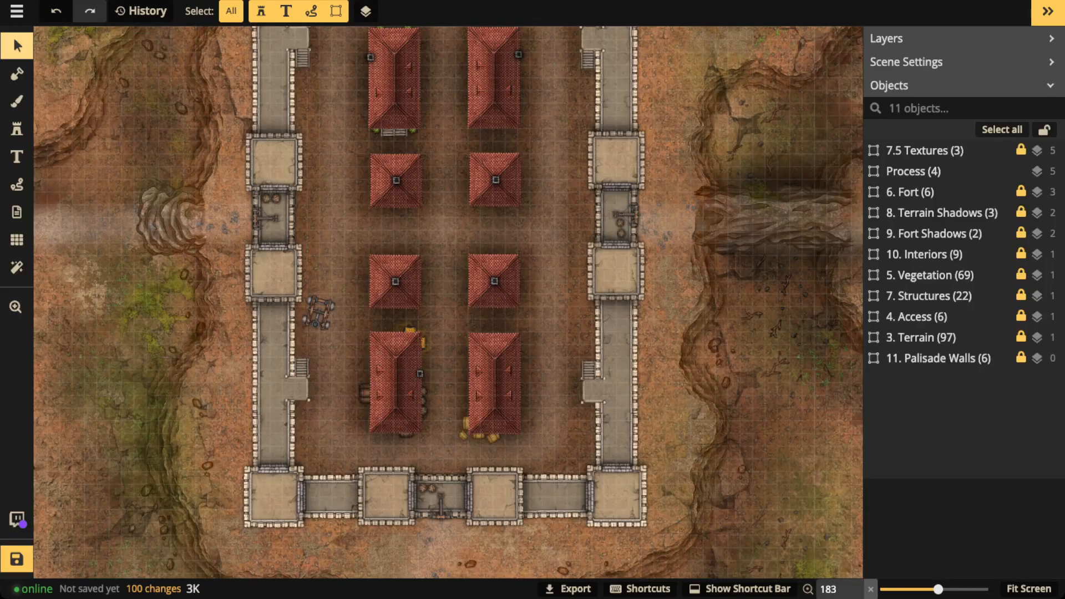
scroll(448, 302, "down", 3)
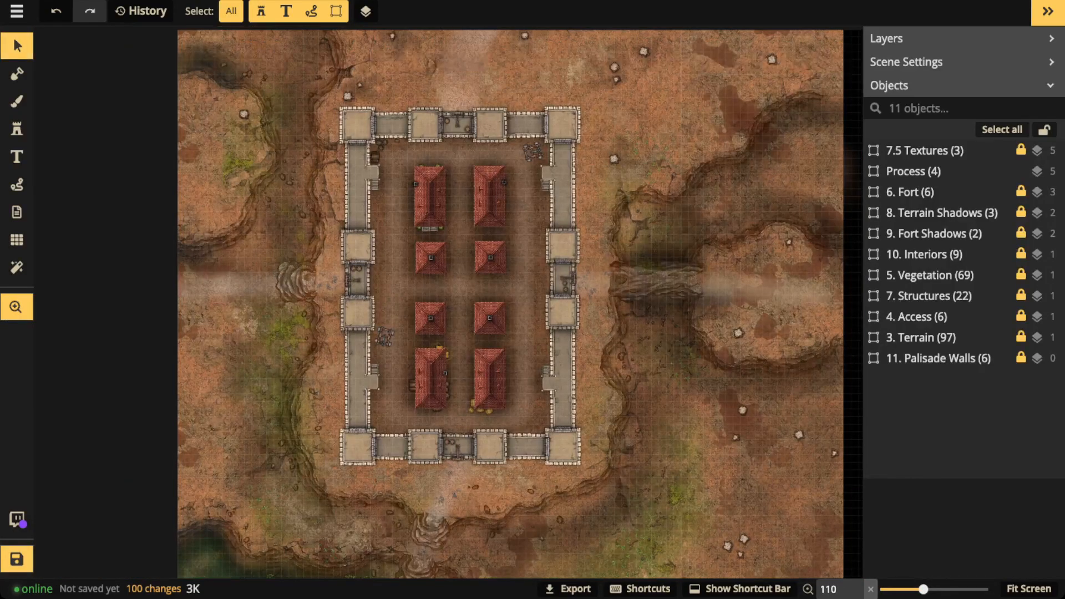
scroll(446, 306, "down", 1)
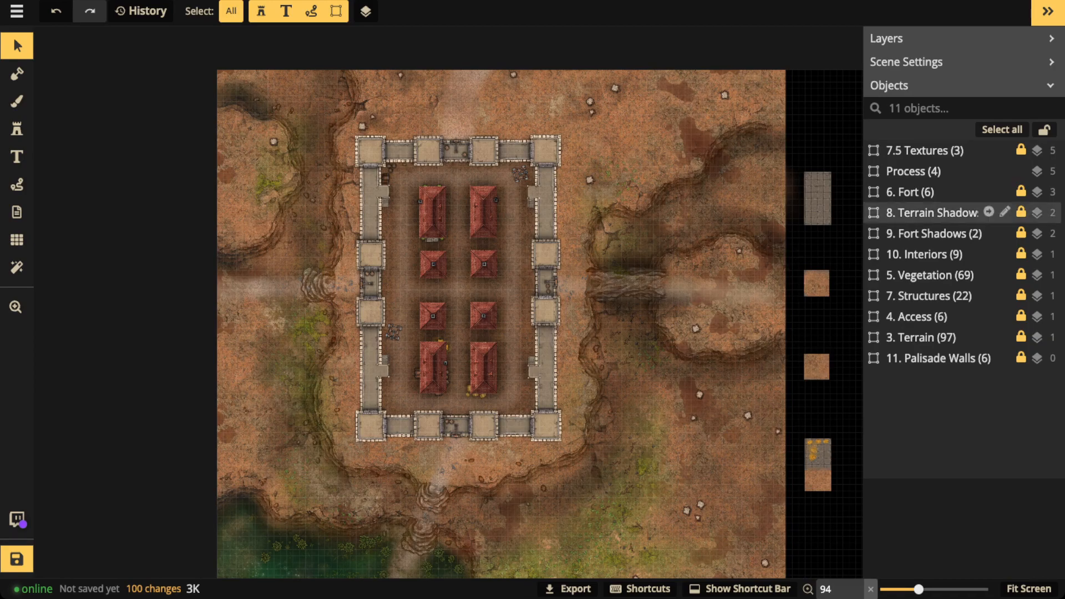
left_click(932, 212)
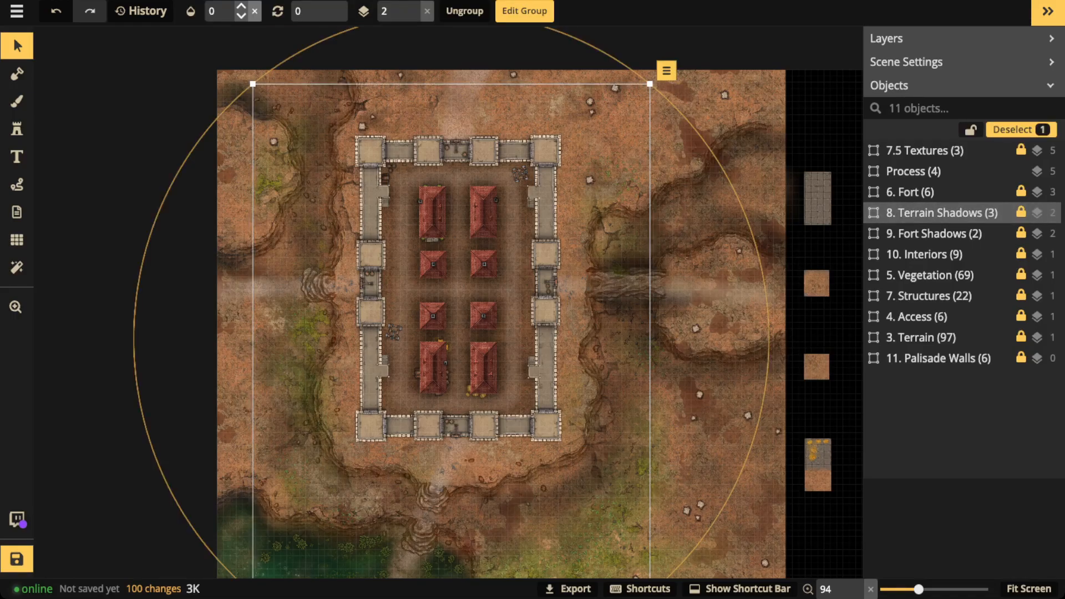
left_click(241, 6)
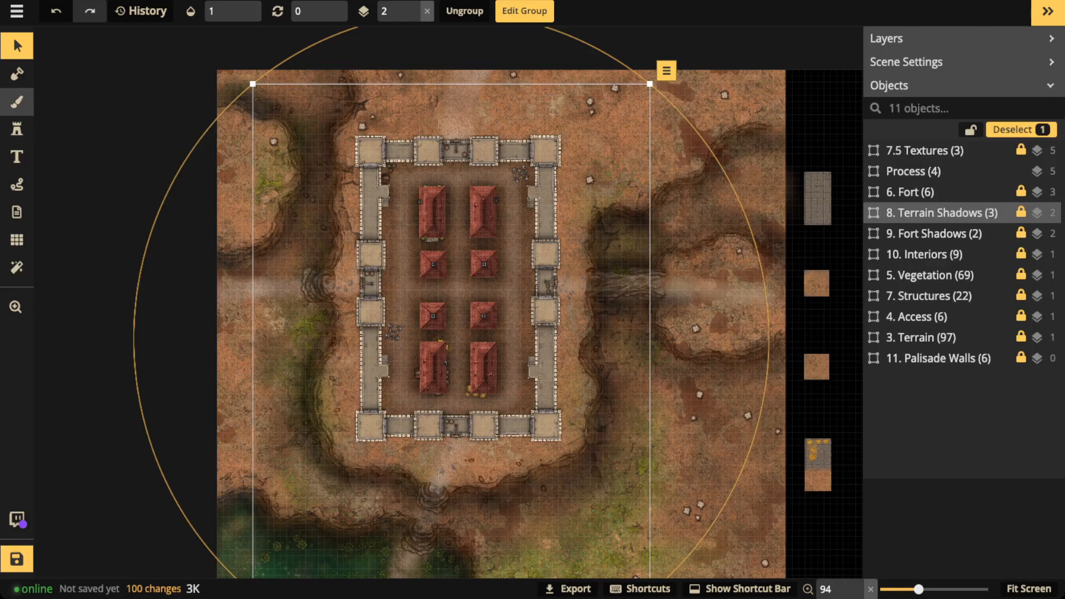
Set the softness of the black circular brush to 1.
left_click(16, 101)
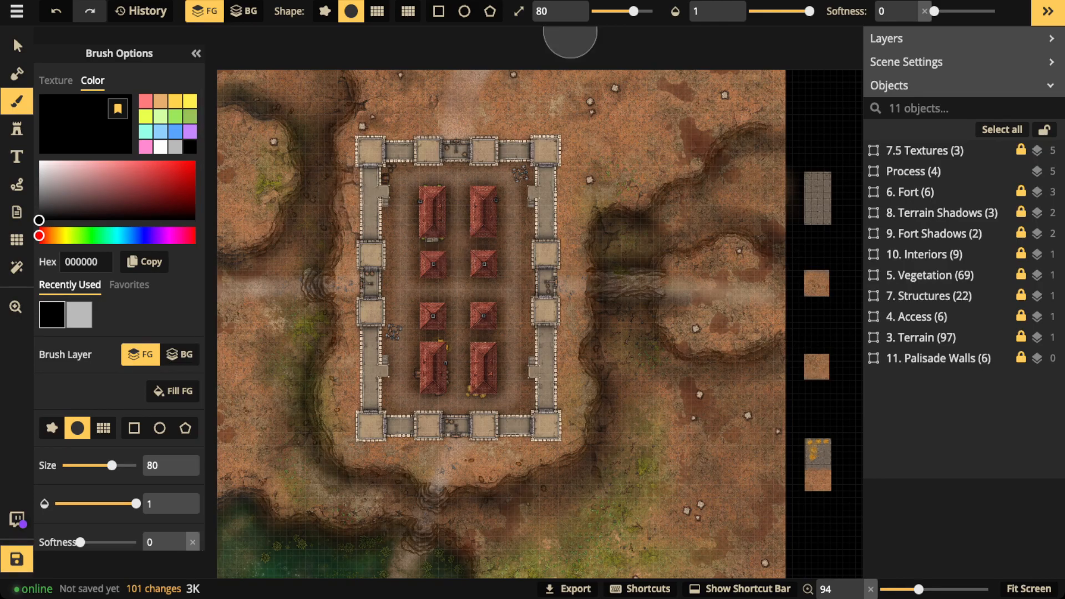
left_click_drag(934, 12, 995, 11)
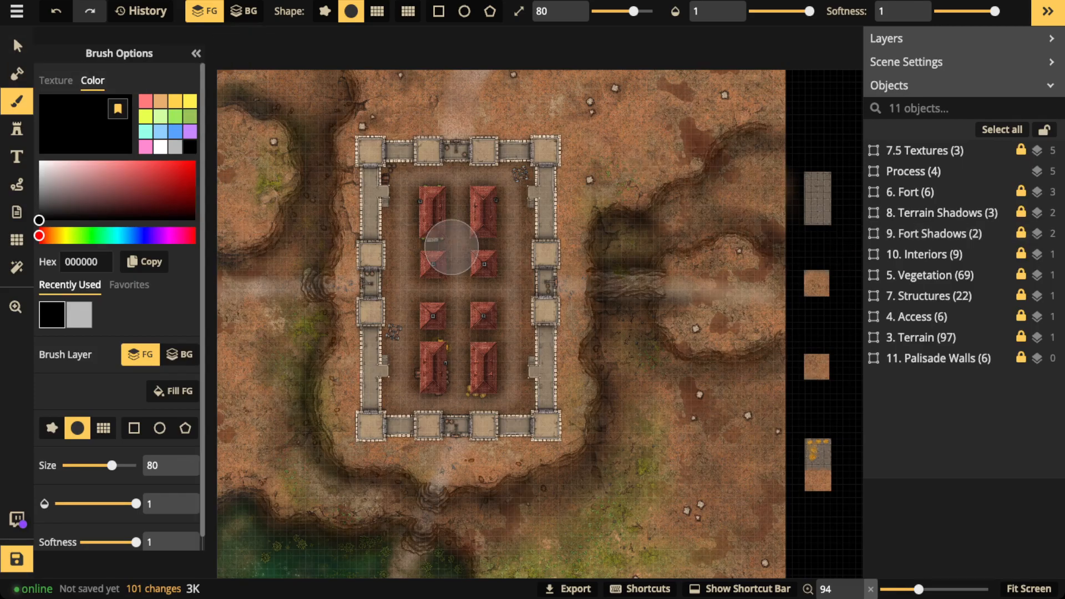
Draw a wavy free-draw path of width 5 on the terrain west of the fort and color it black (000000).
left_click(17, 185)
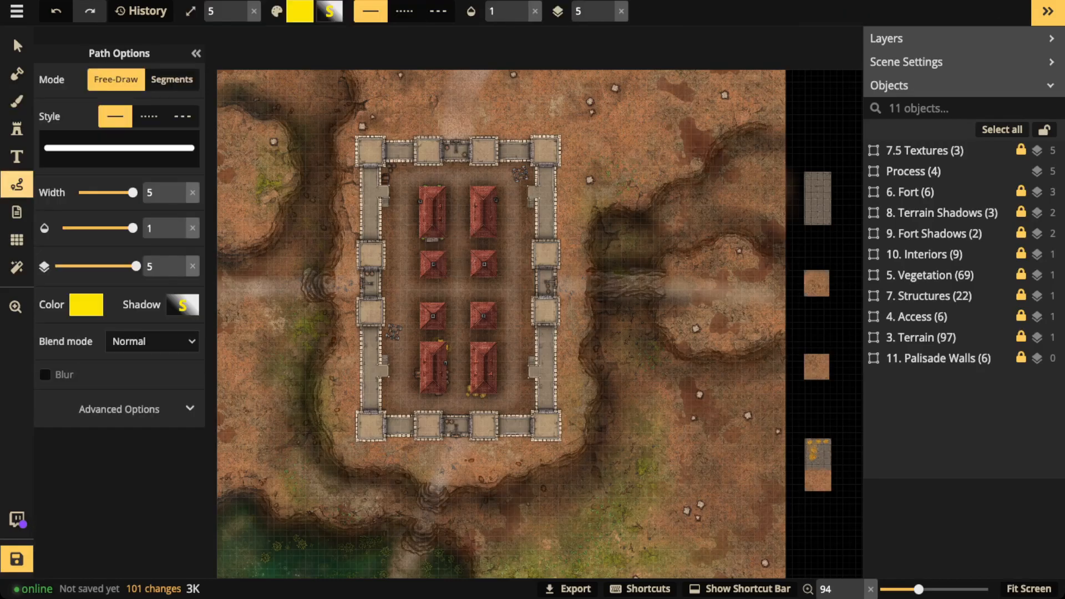
mouse_move(261, 297)
left_mouse_down()
mouse_move(253, 320)
mouse_move(277, 342)
mouse_move(273, 379)
left_mouse_up()
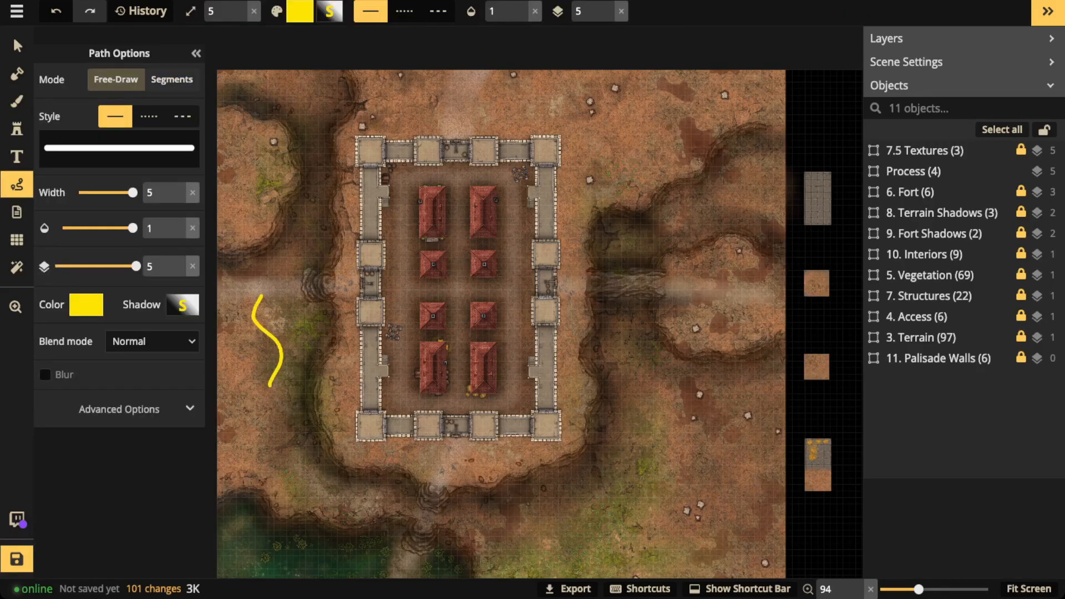
left_click(86, 305)
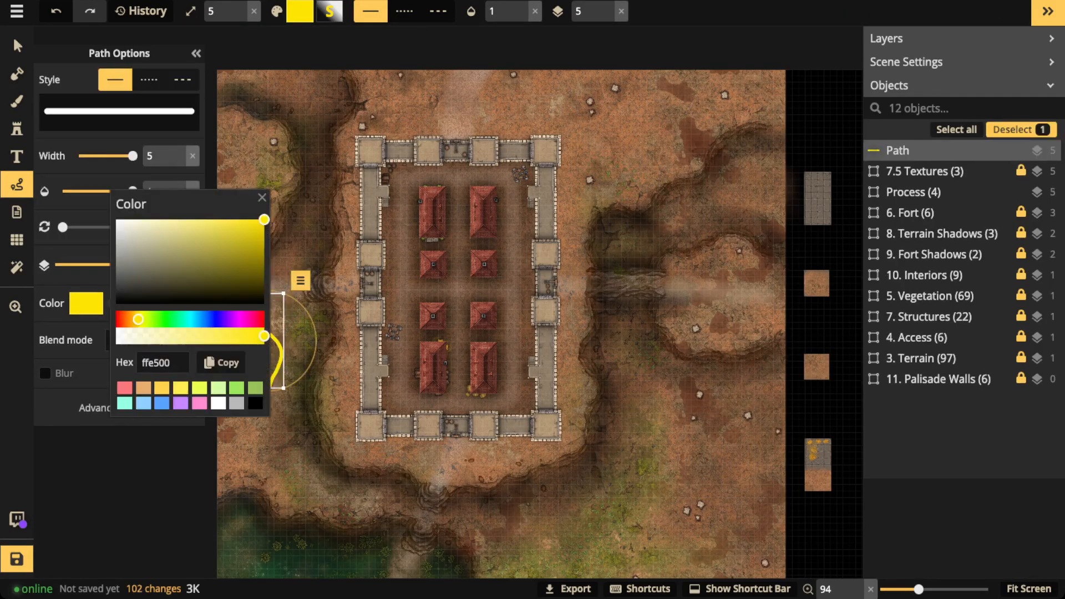
left_click(256, 403)
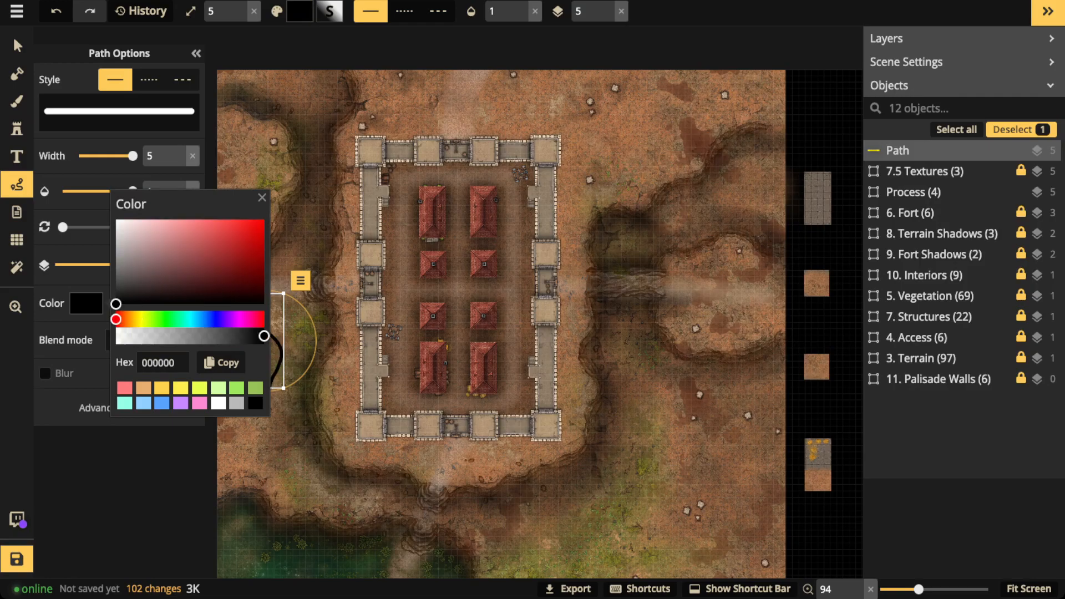
left_click(261, 197)
Give the black path a shadow with a blur of 19.2 and an intensity of 2.69.
left_click(183, 304)
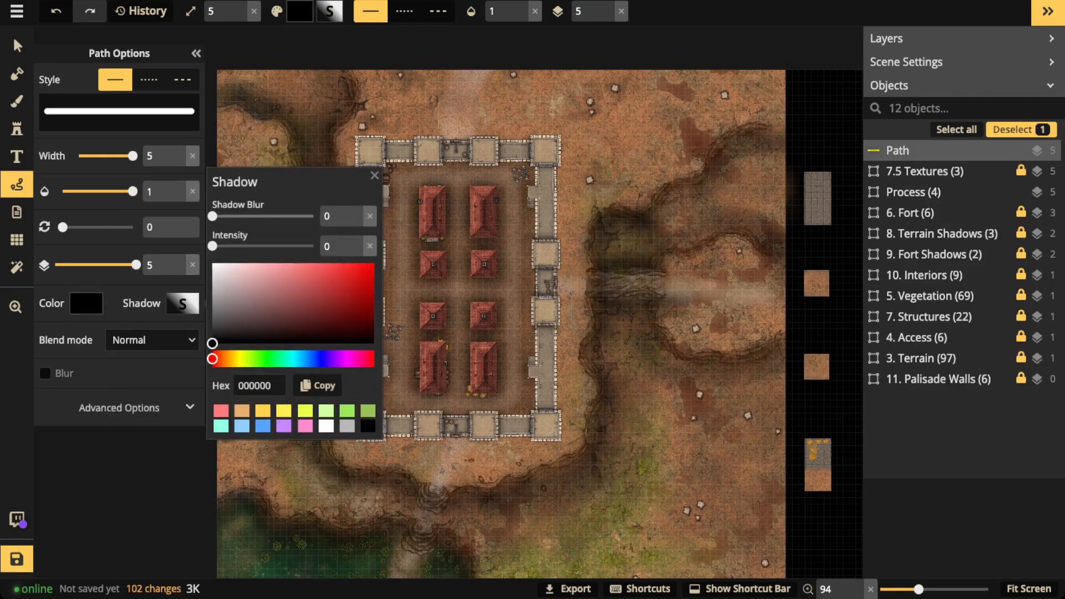
left_click_drag(213, 216, 288, 216)
left_click_drag(212, 247, 286, 247)
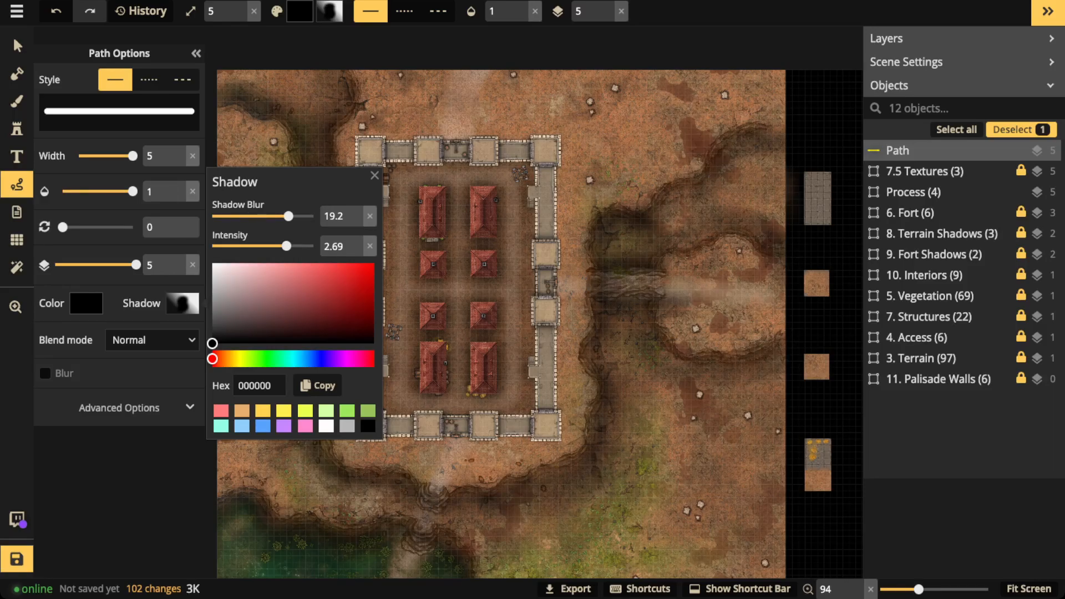
left_click(268, 340)
key("space")
left_click_drag(267, 341, 434, 341)
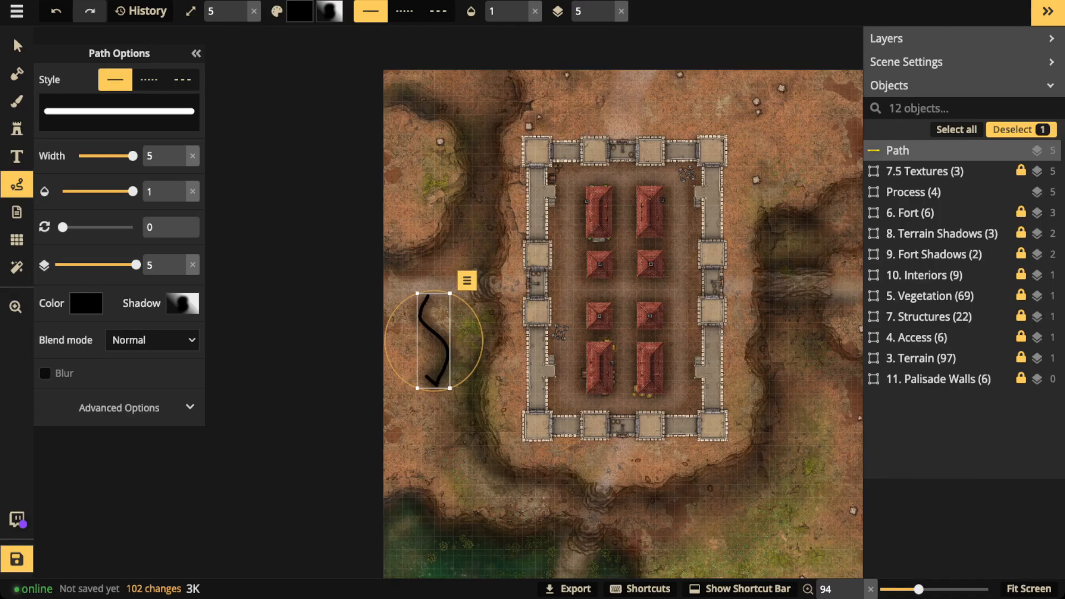
Enable blur on the black path west of the fort with a radius of 36.4.
left_click(46, 373)
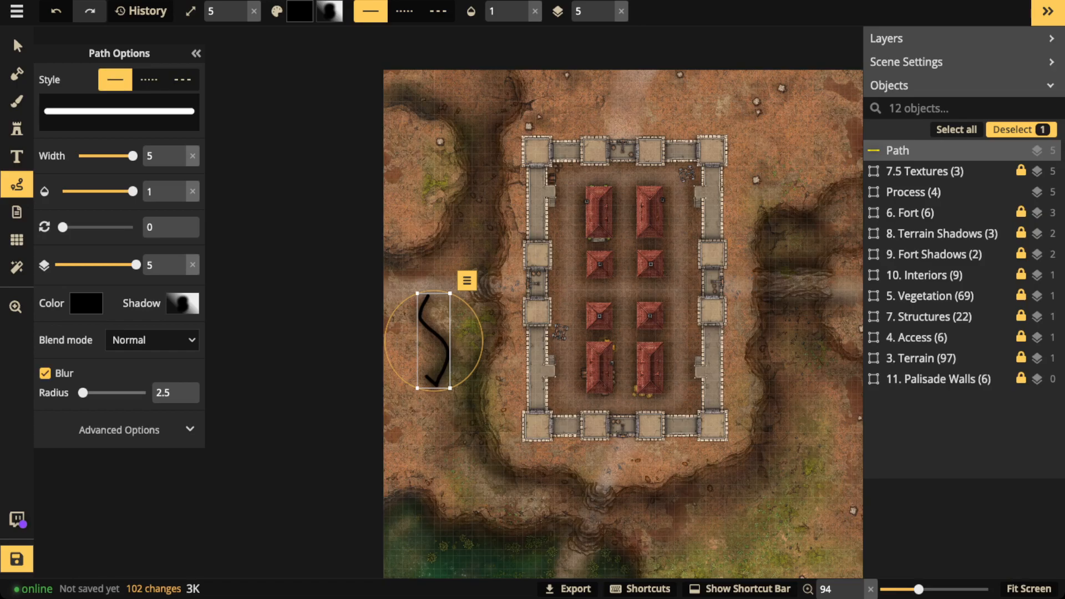
left_click_drag(82, 393, 131, 393)
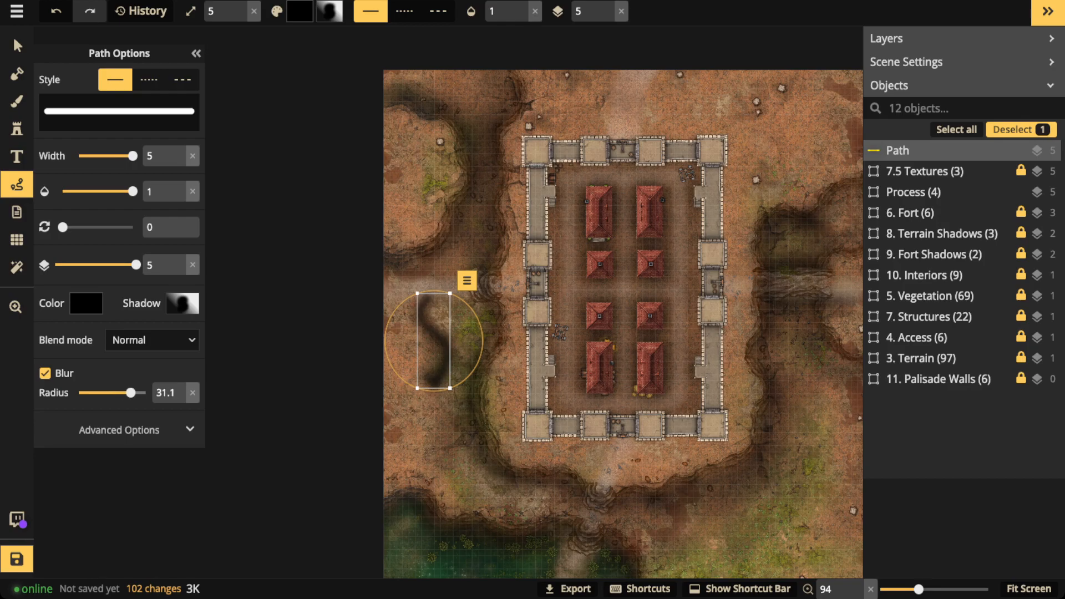
left_click_drag(131, 392, 140, 393)
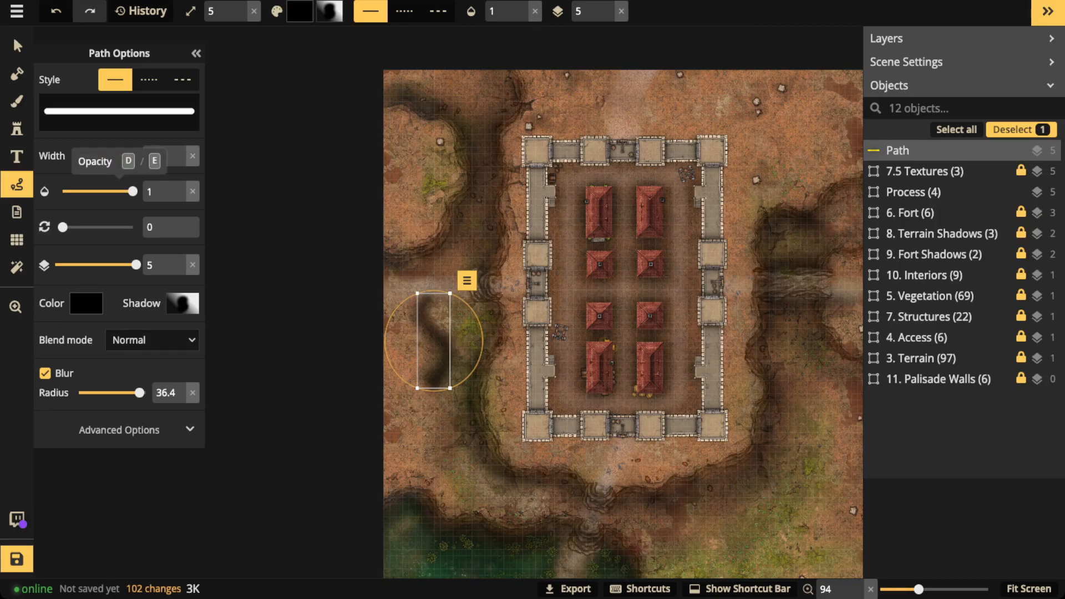
Set the blurred black path's opacity to 0.7 and delete the path.
left_click_drag(133, 191, 119, 191)
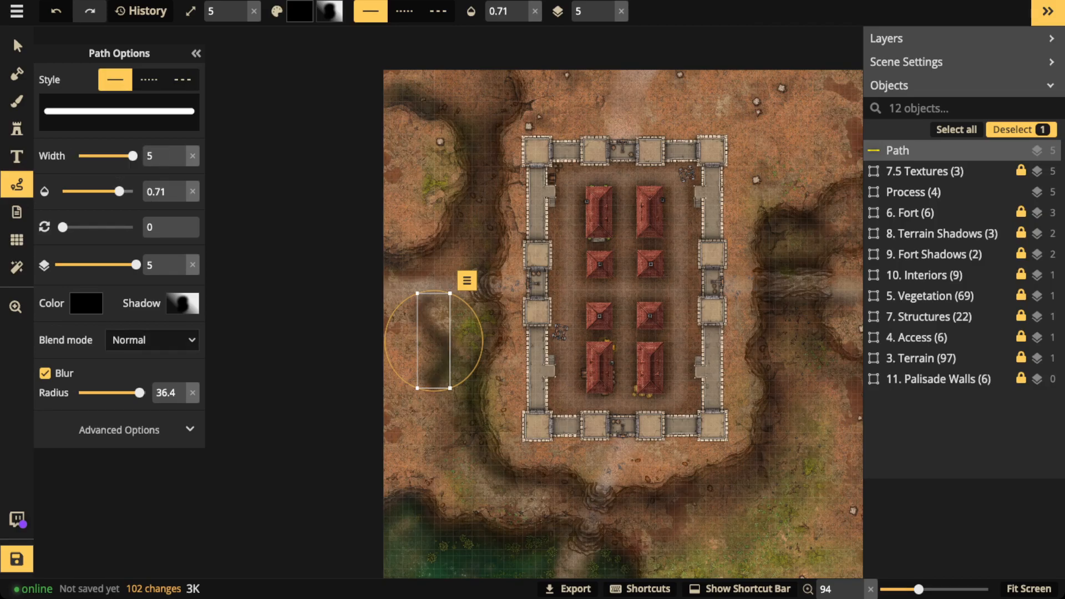
left_click_drag(119, 192, 107, 191)
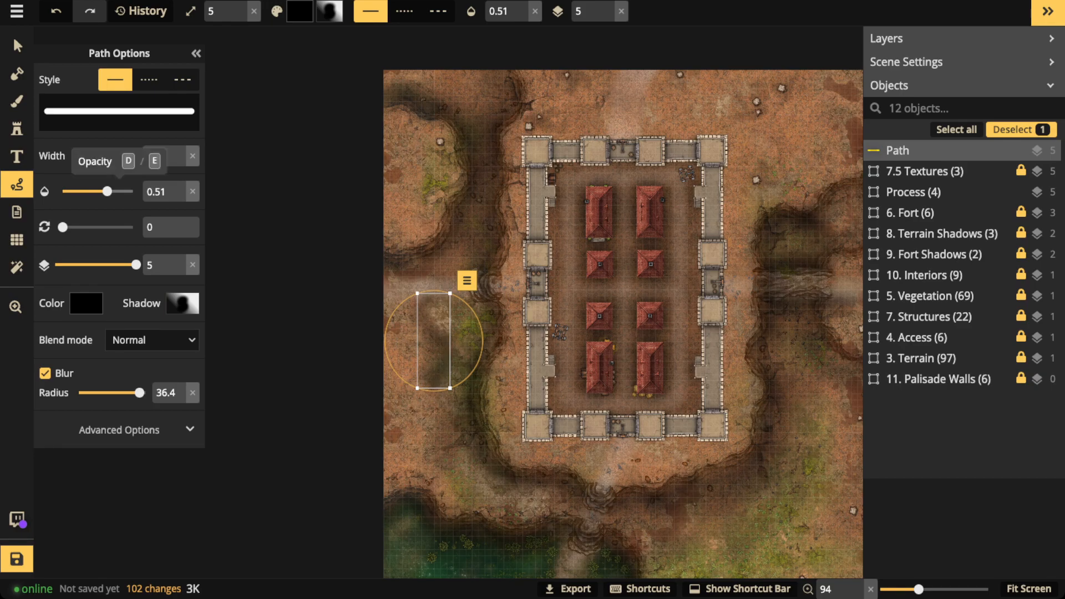
left_click_drag(107, 192, 119, 192)
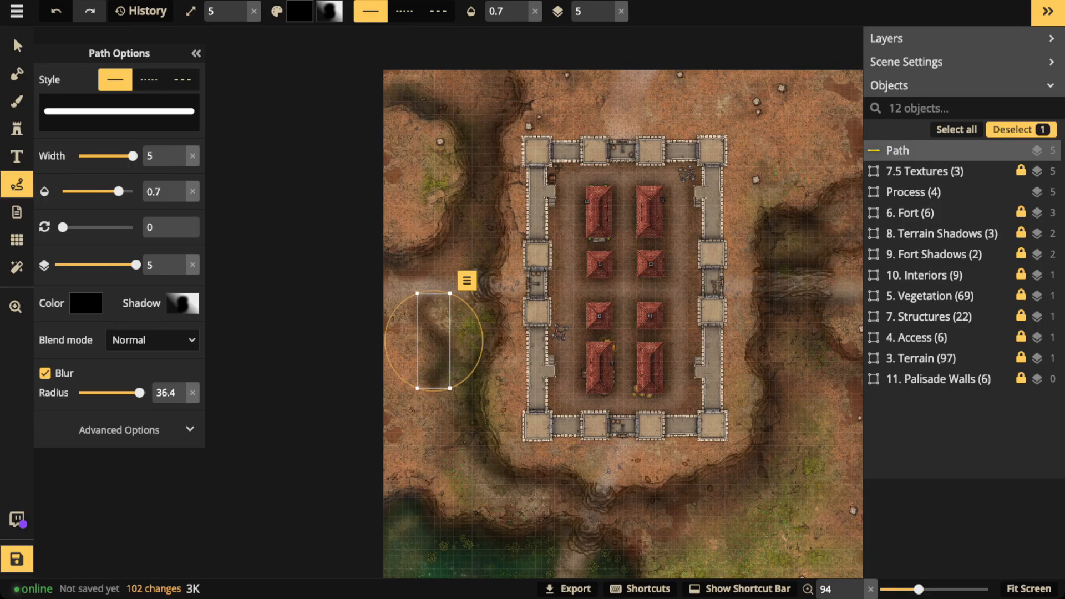
key("Delete")
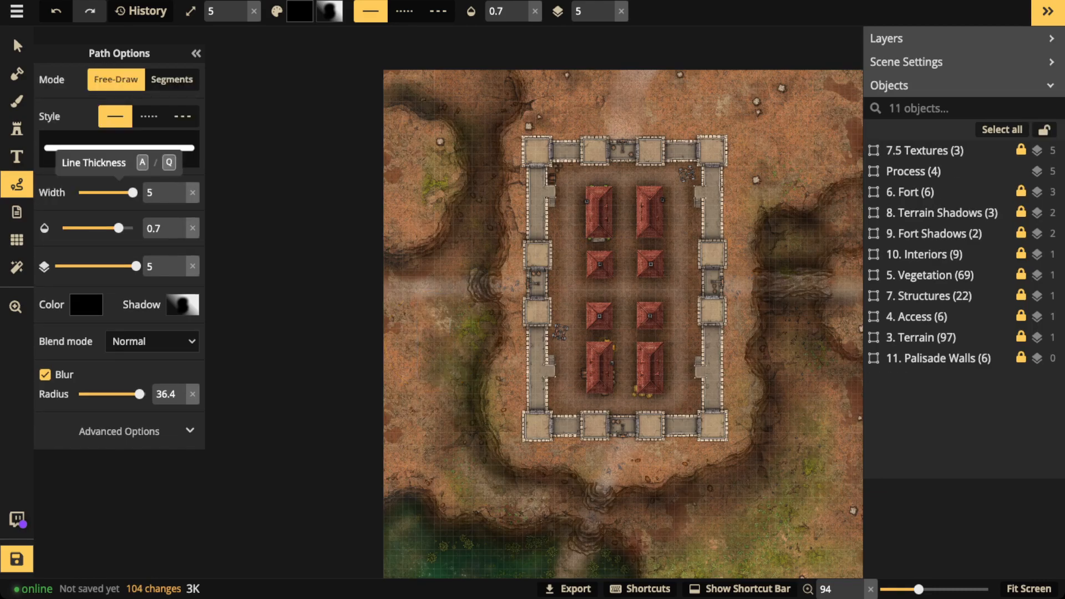
Draw a blurred black free-draw path along the cliff edge northeast of the fort and set its opacity to 0.27.
key("space")
left_click_drag(583, 277, 401, 310)
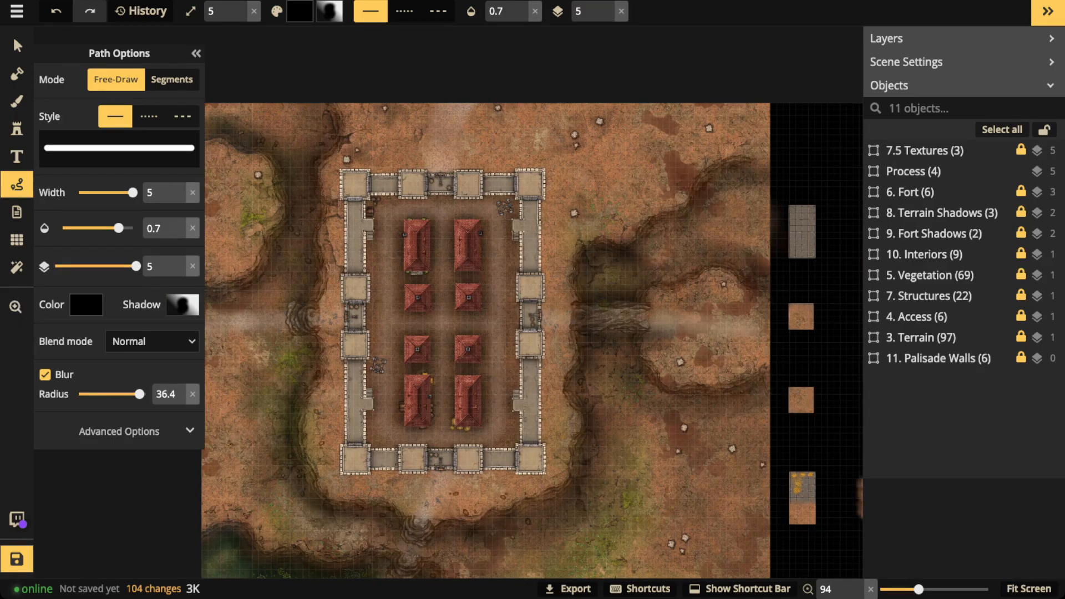
mouse_move(663, 230)
left_mouse_down()
mouse_move(716, 172)
mouse_move(777, 170)
left_mouse_up()
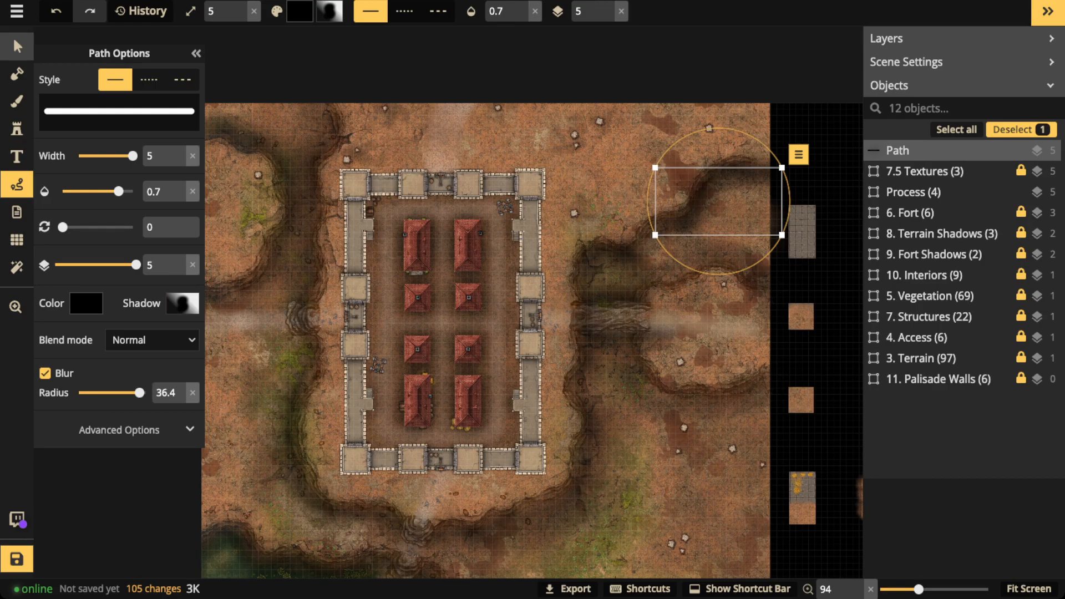
left_click(16, 46)
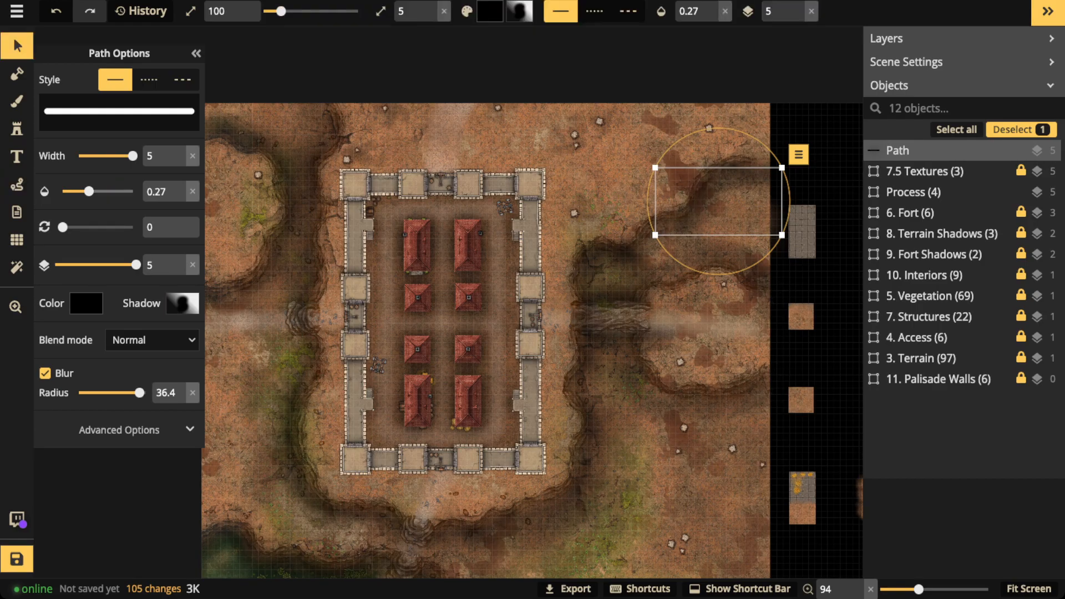
key("Escape")
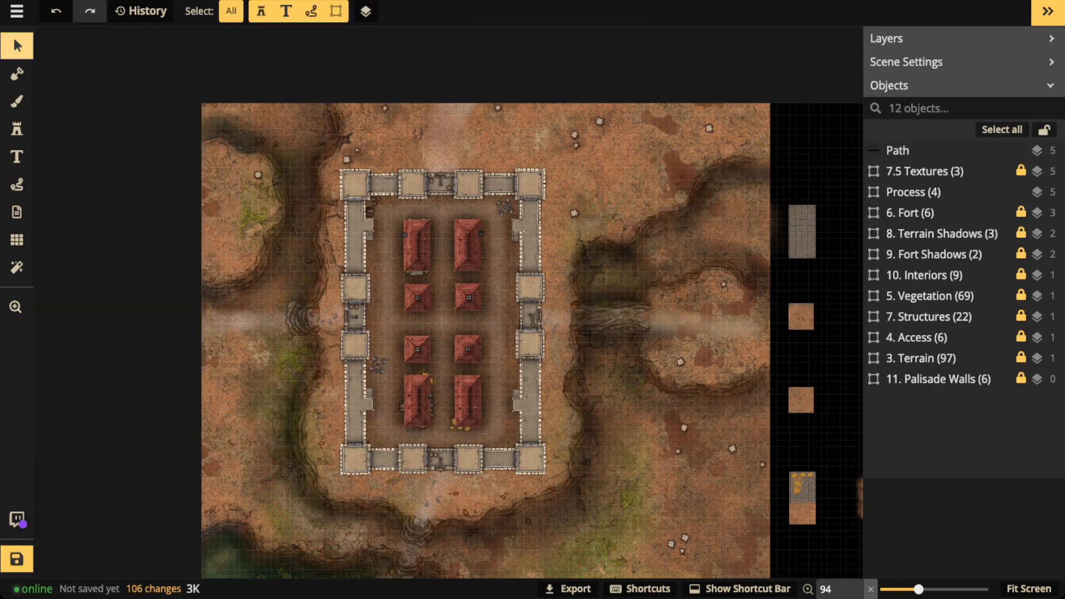
Set the opacity of the "9. Fort Shadows" group to 0 and deselect it.
scroll(531, 334, "down", 3)
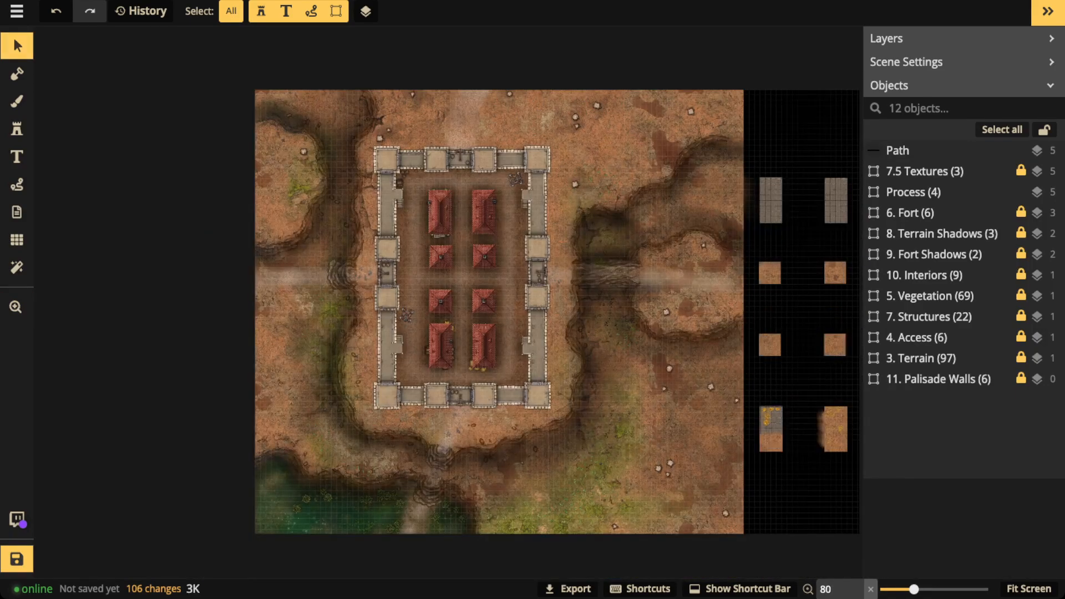
left_click_drag(531, 334, 506, 332)
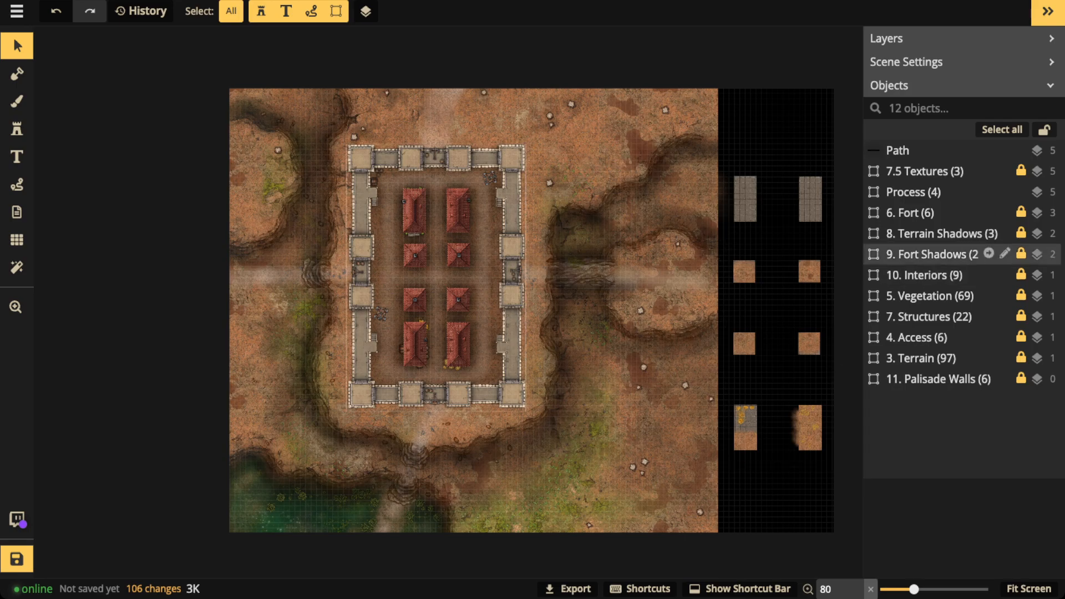
left_click(938, 255)
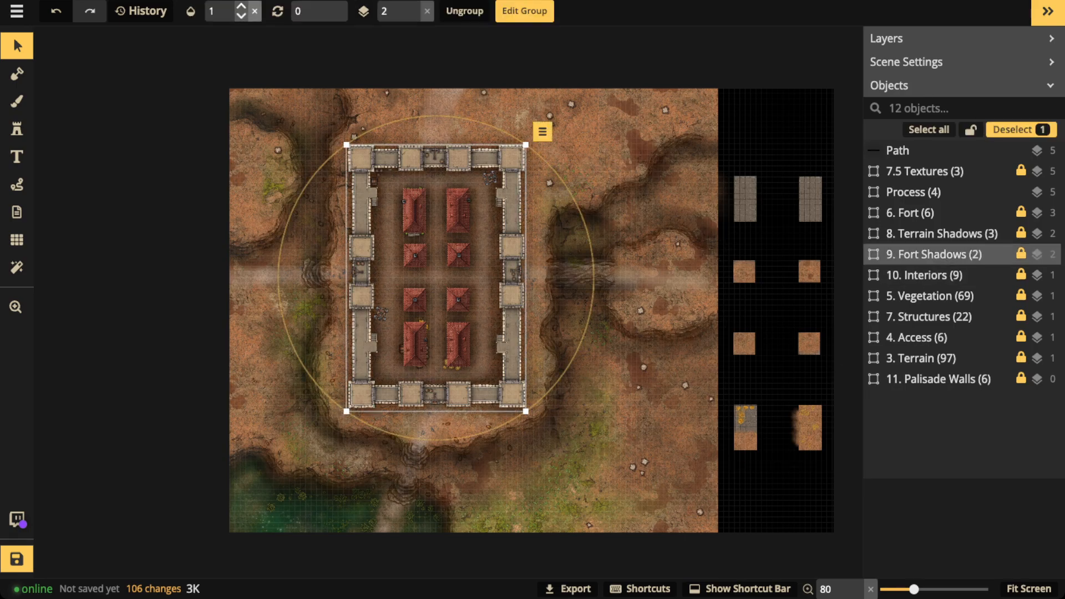
left_click(938, 254)
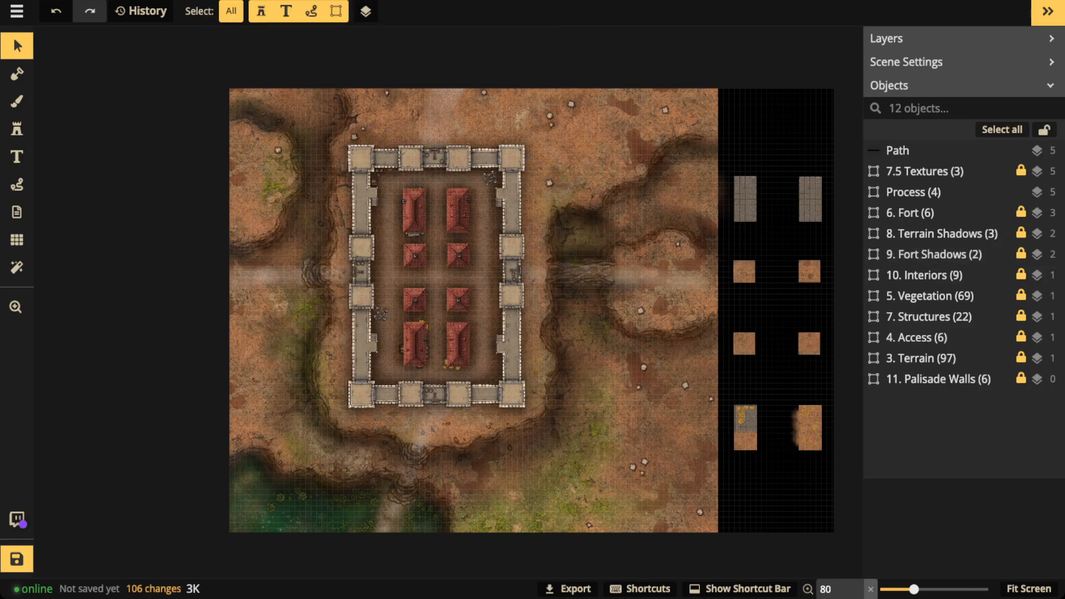
left_click(938, 255)
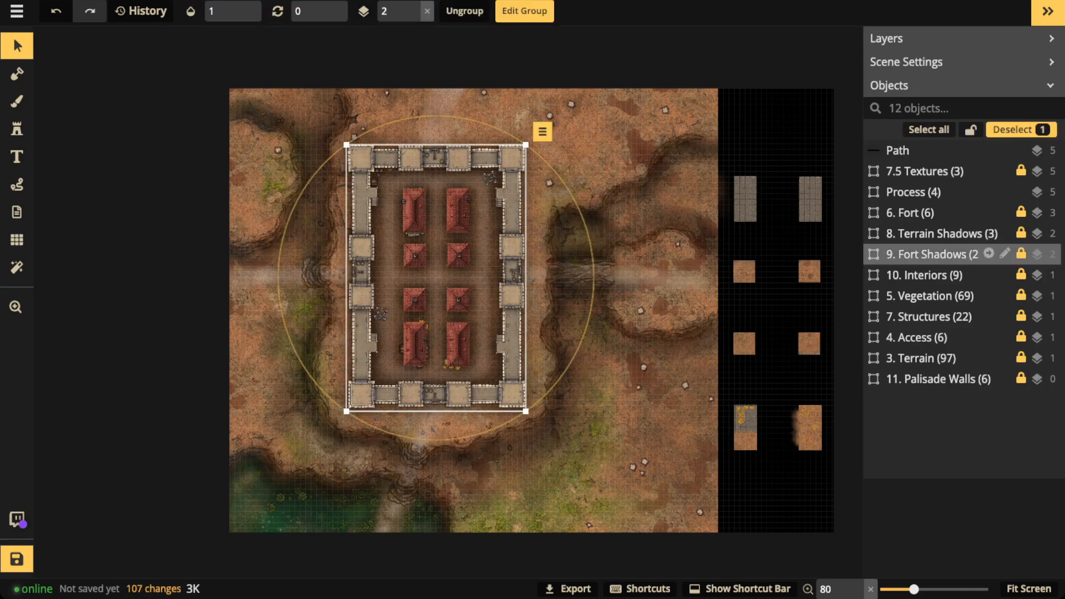
left_click(220, 11)
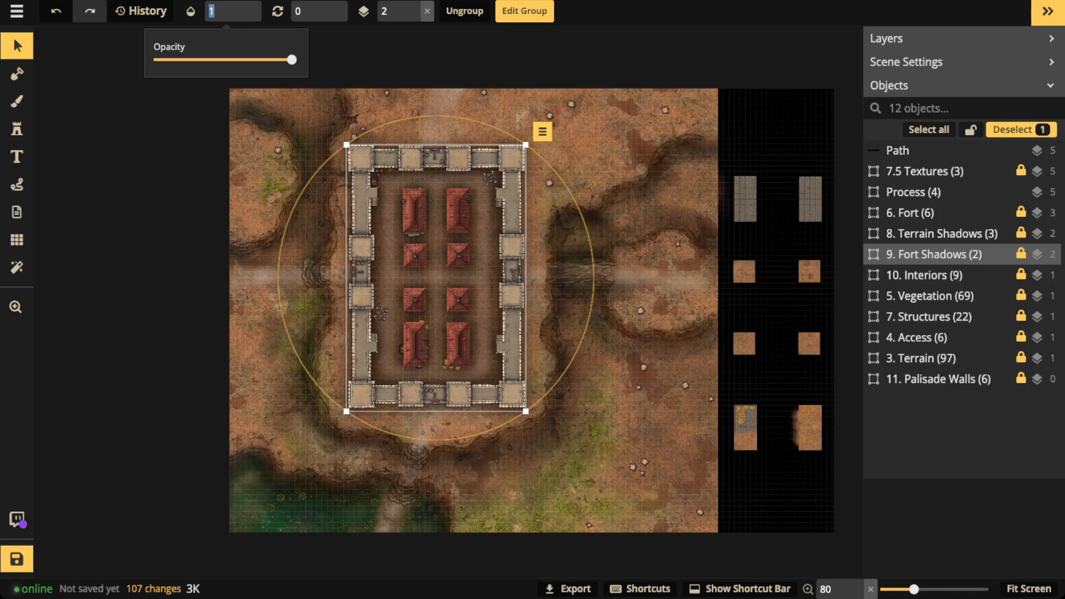
left_click(207, 59)
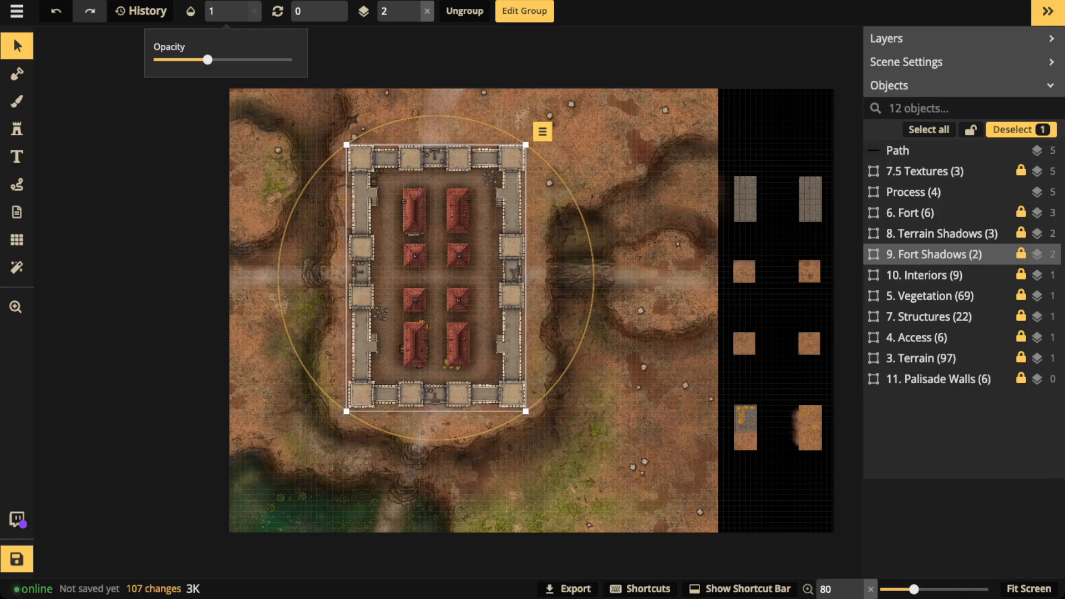
left_click_drag(208, 59, 154, 59)
key("Escape")
key("Escape")
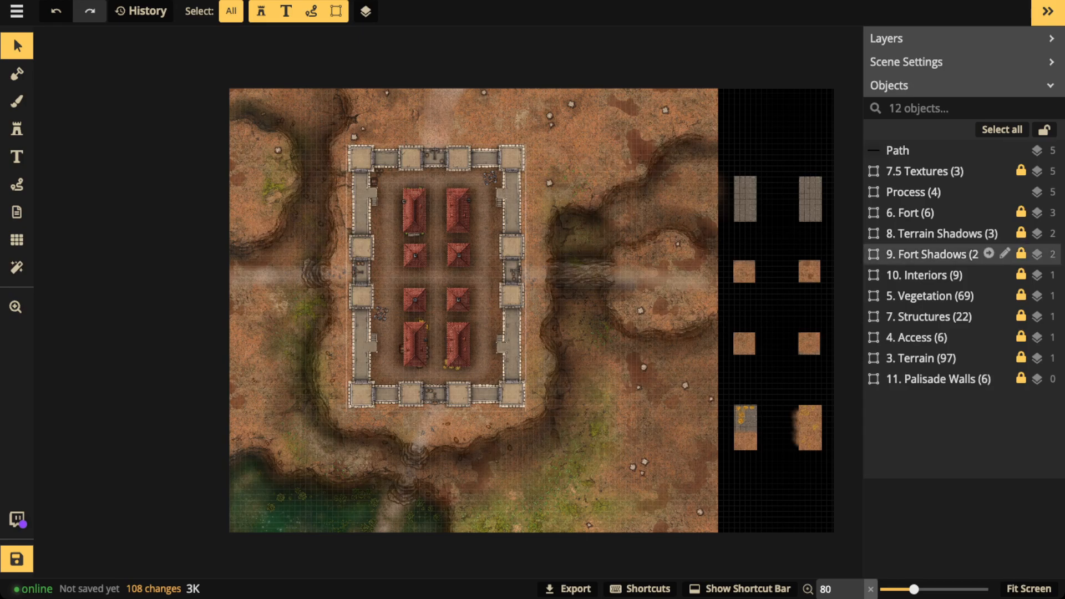
Restore the opacity of the "9. Fort Shadows" group to 1 and deselect it.
left_click(934, 254)
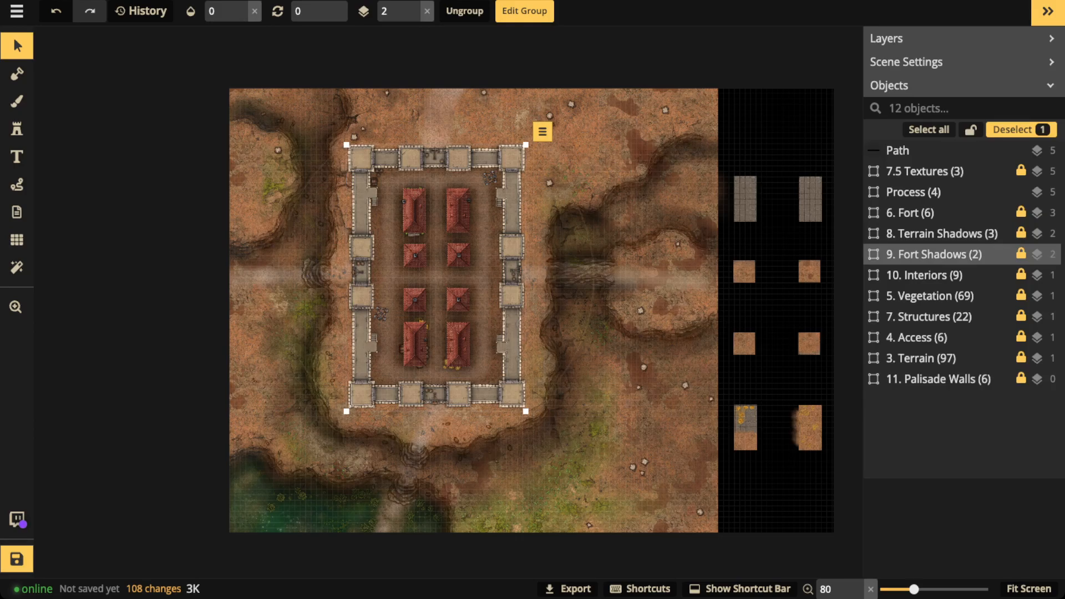
left_click(254, 11)
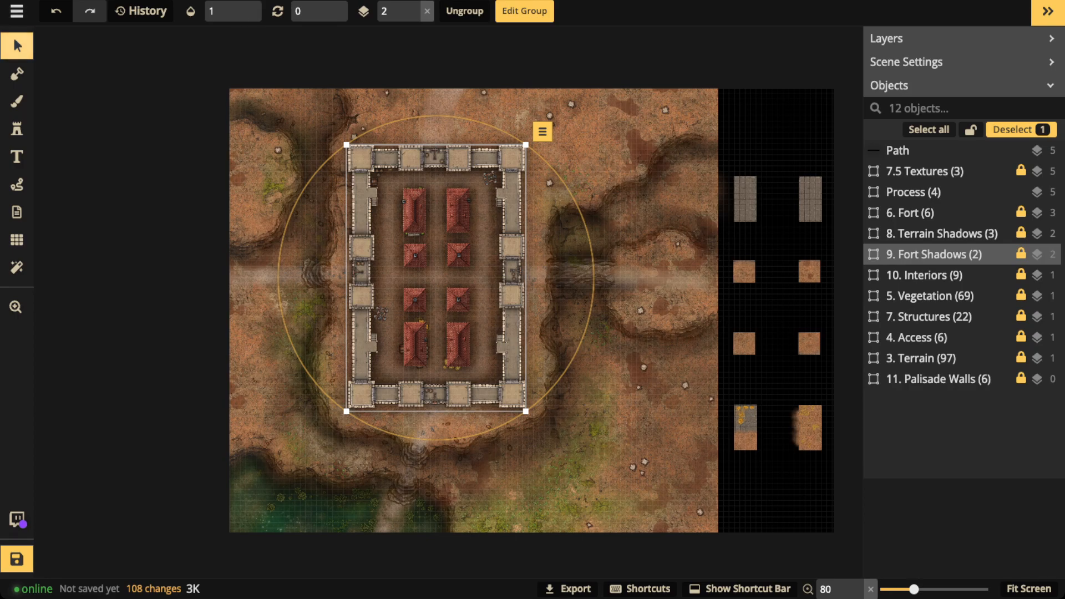
key("Escape")
Move the "Process" group off the map, beyond its west edge.
scroll(438, 247, "down", 1)
key("space")
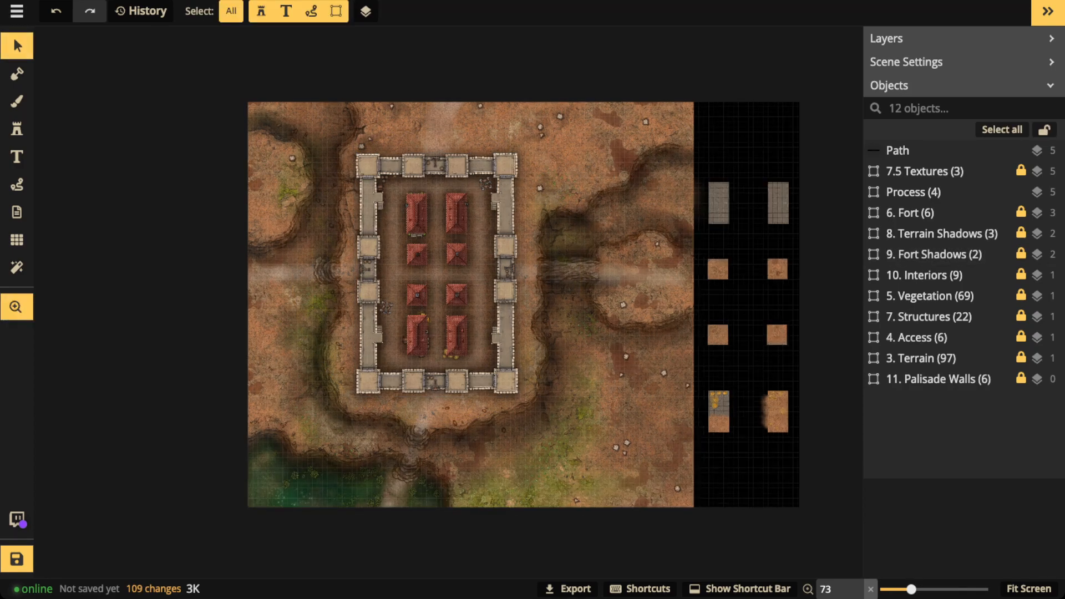
left_click_drag(438, 247, 450, 215)
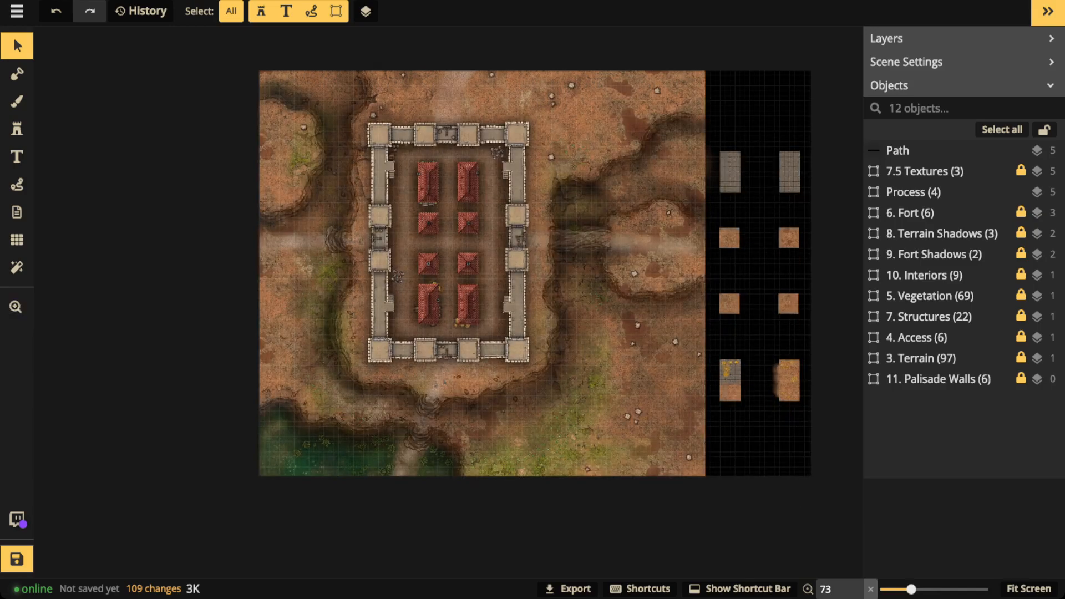
left_click(913, 192)
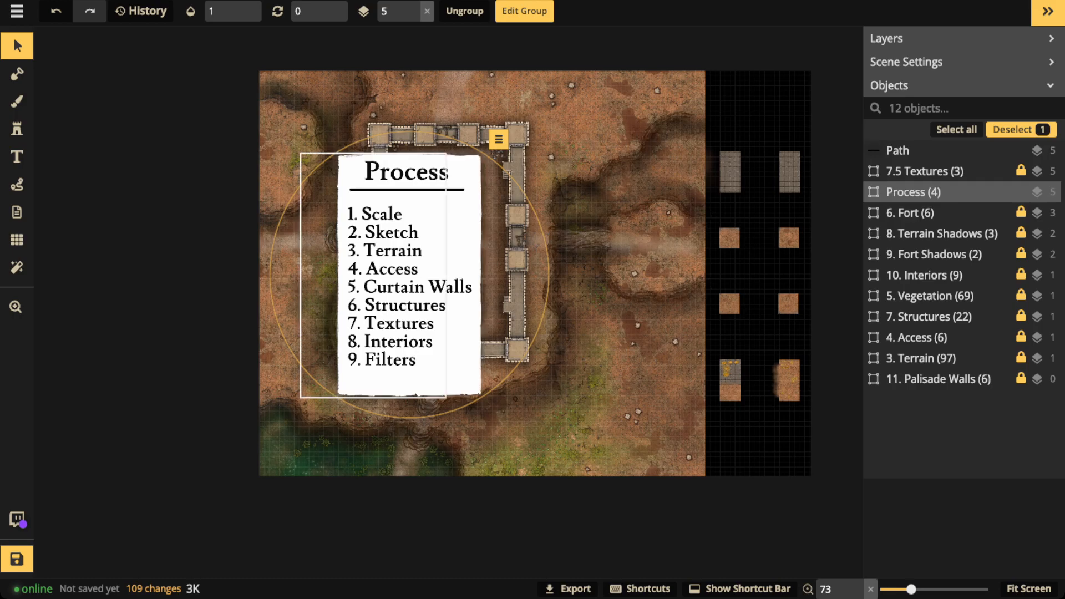
left_click_drag(373, 276, 141, 255)
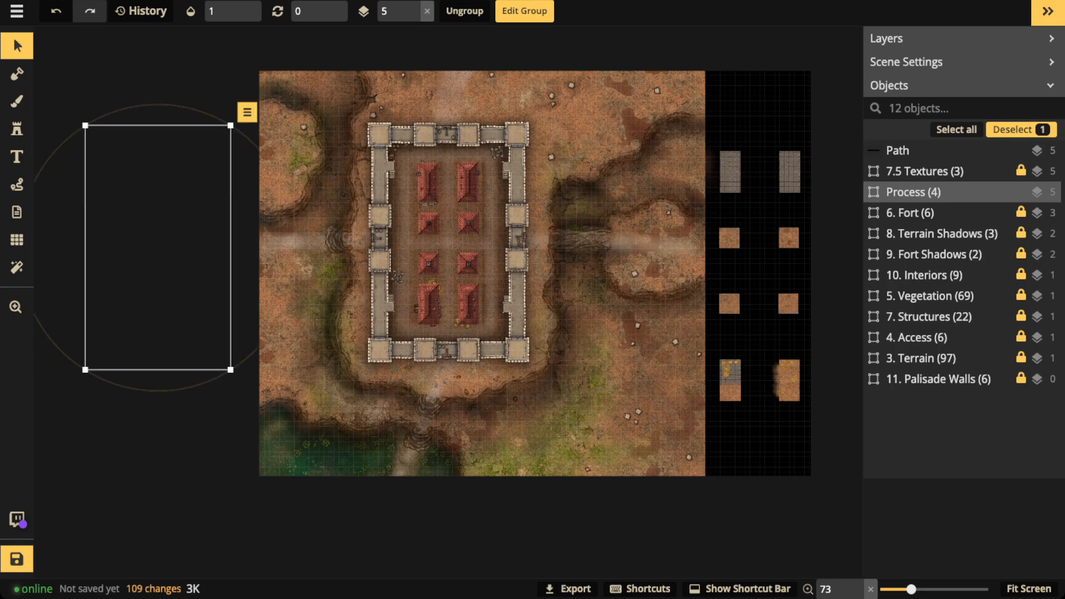
Set the opacity of the "7.5 Textures" group to 1 and deselect it.
left_click(925, 171)
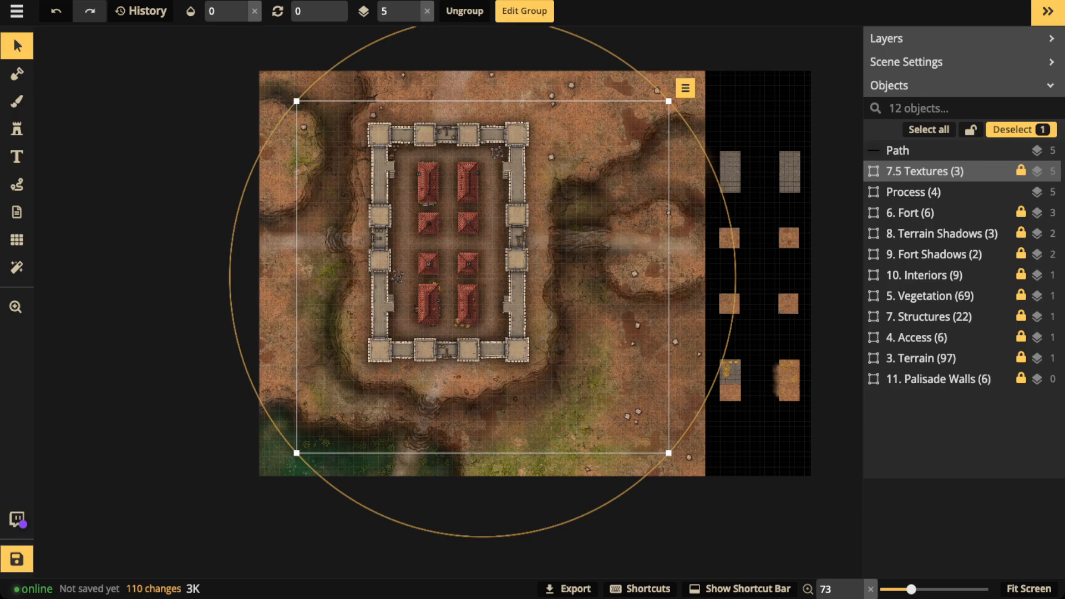
type("1")
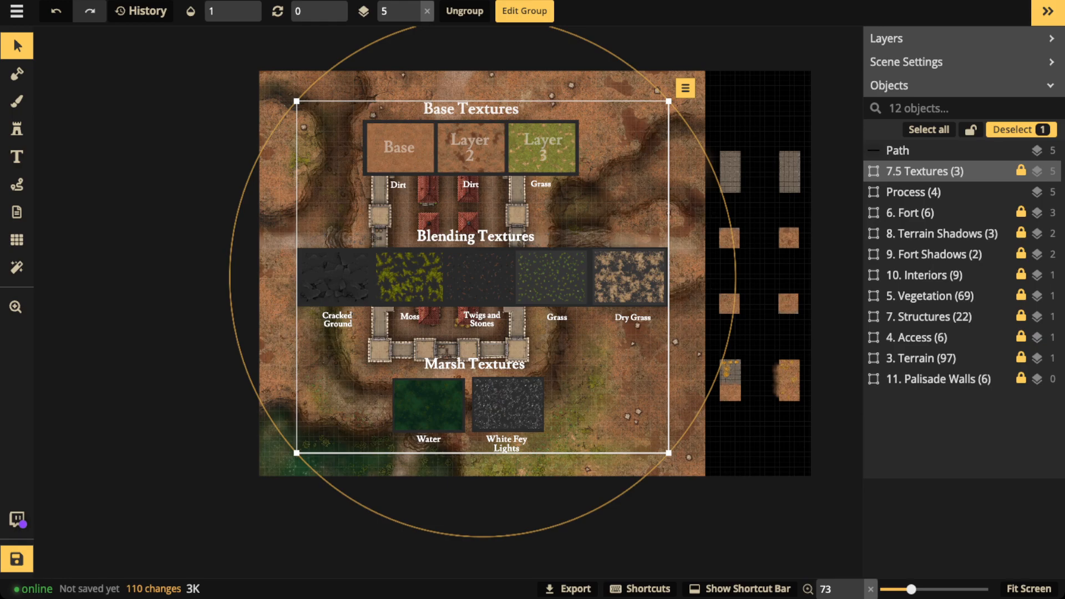
key("Escape")
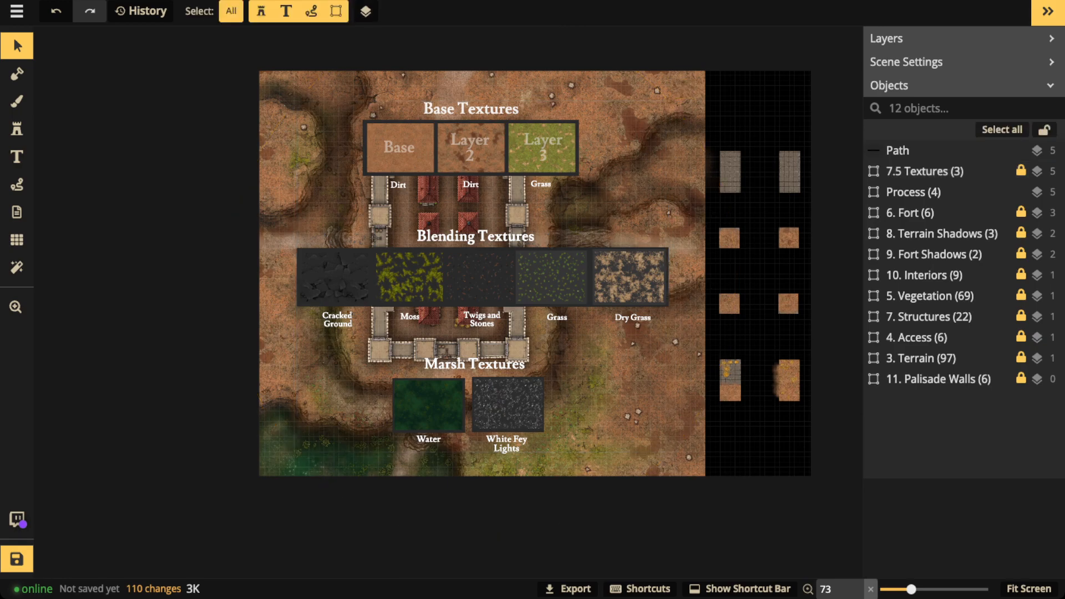
Examine the Base, Layer 2 and Layer 3 swatches under Base Textures against the surrounding terrain.
scroll(472, 146, "up", 2)
scroll(402, 166, "up", 4)
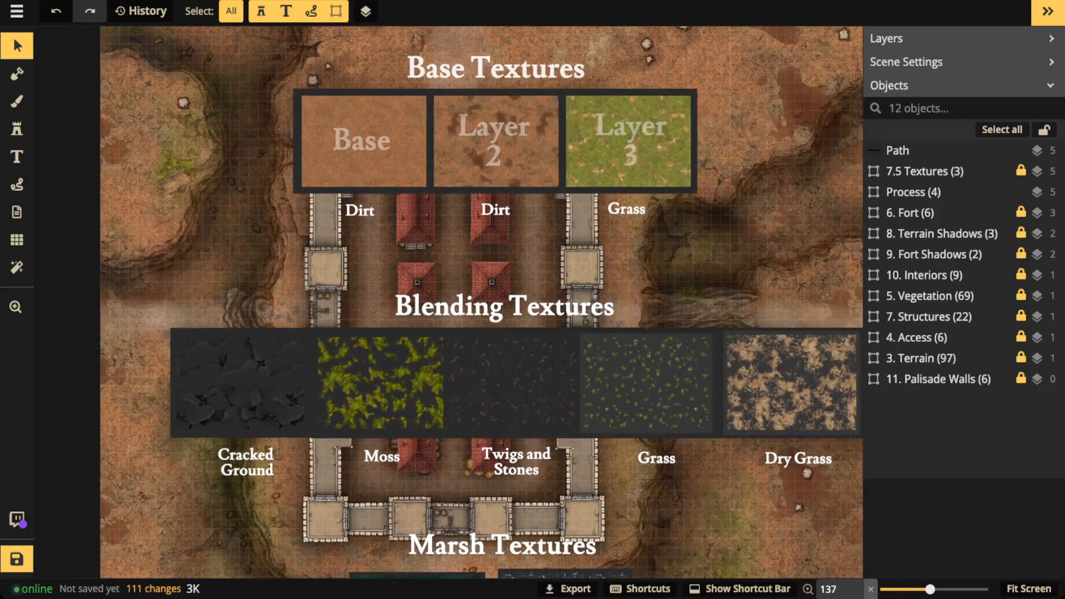
left_click_drag(477, 249, 474, 356)
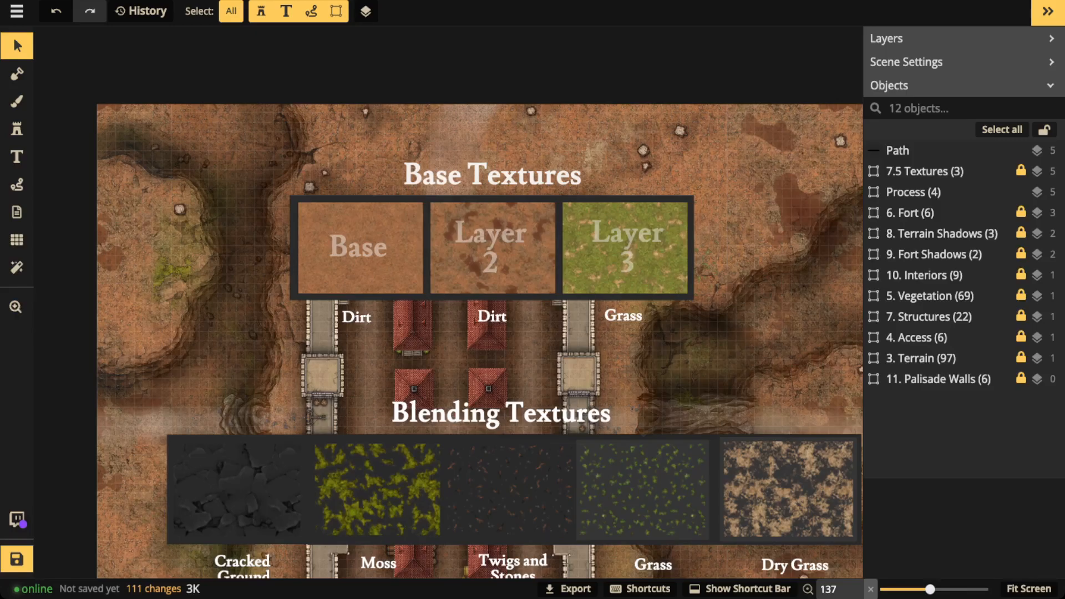
scroll(408, 247, "up", 5)
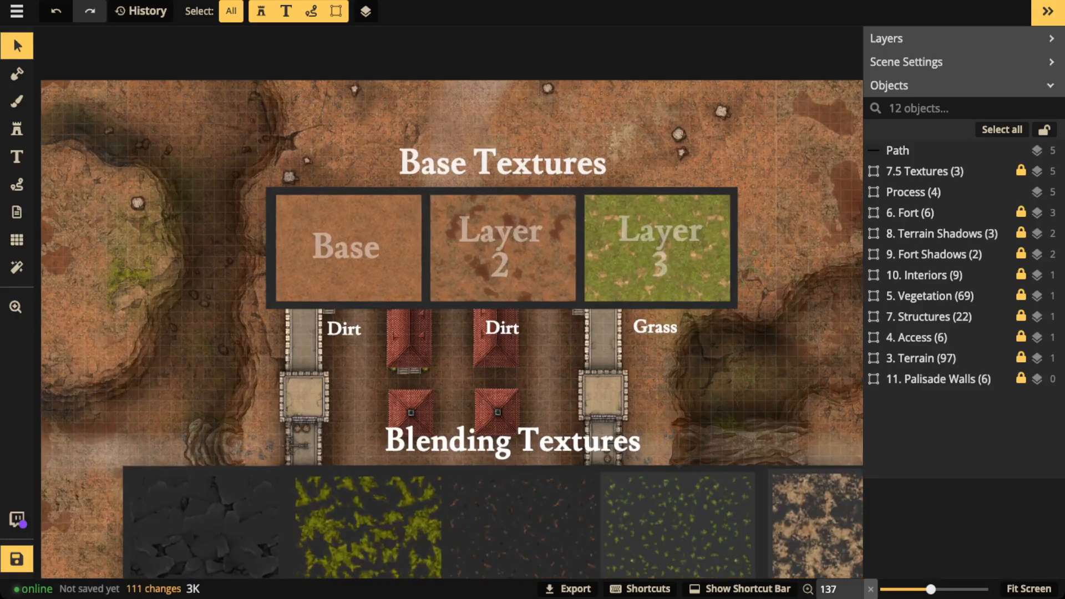
scroll(409, 248, "up", 3)
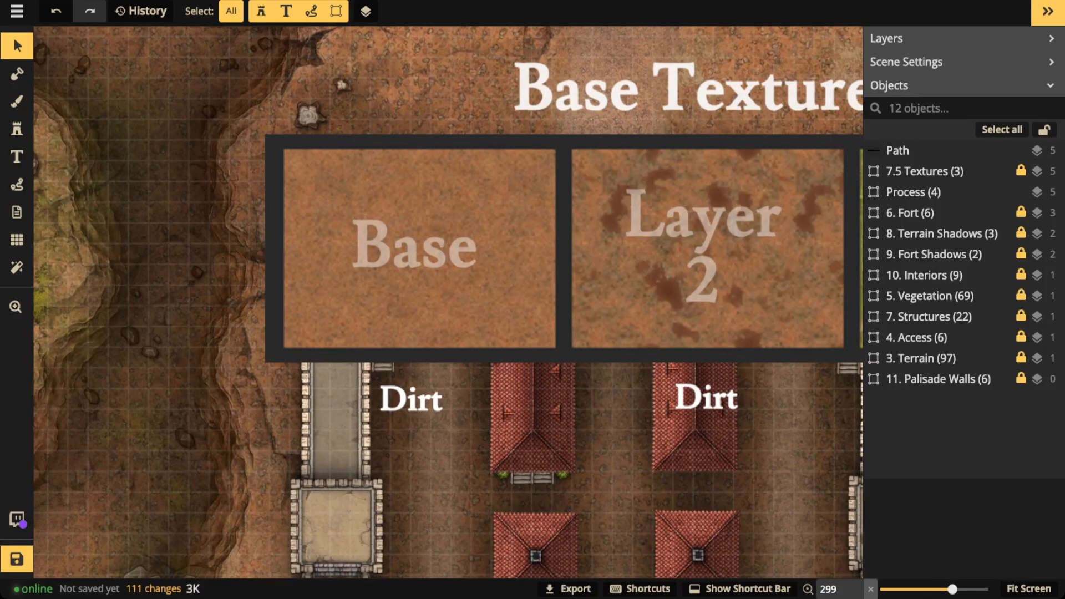
scroll(408, 247, "down", 4)
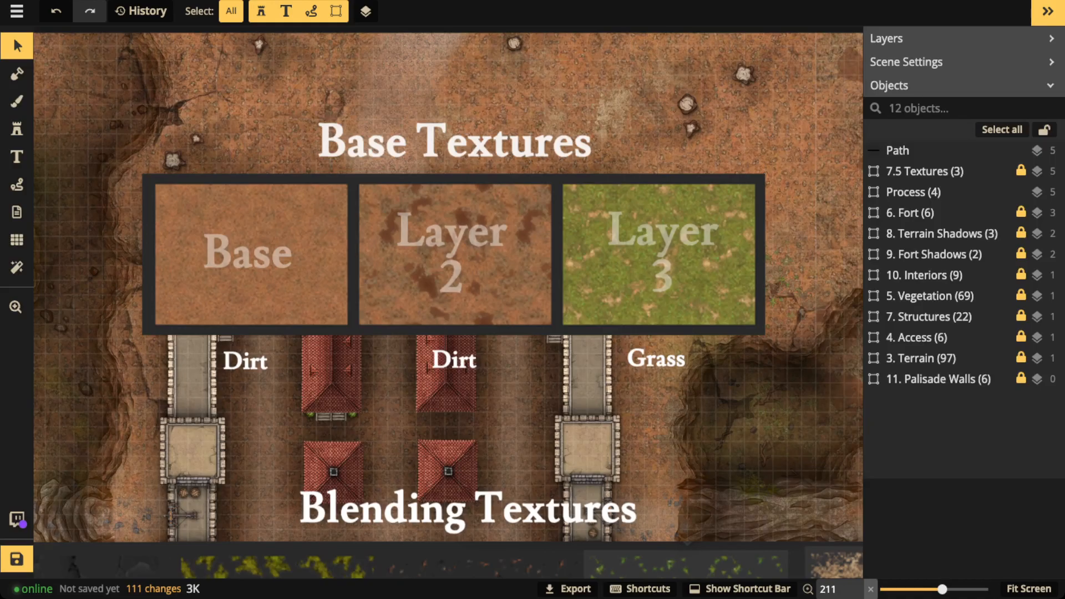
scroll(466, 250, "up", 3)
left_click_drag(466, 250, 322, 256)
scroll(513, 263, "down", 3)
left_click_drag(514, 263, 428, 270)
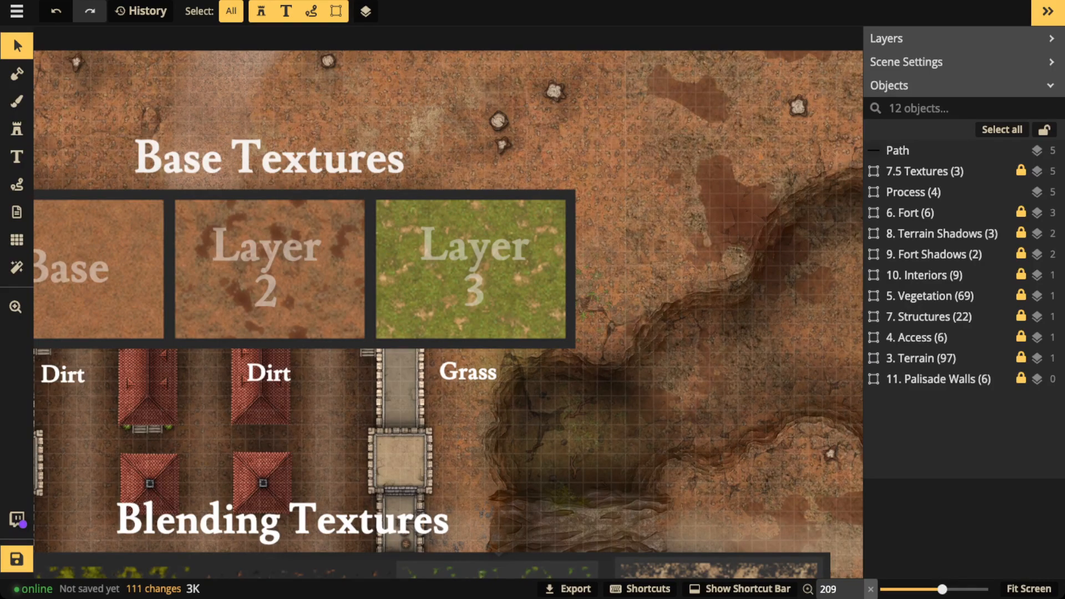
scroll(425, 270, "down", 5)
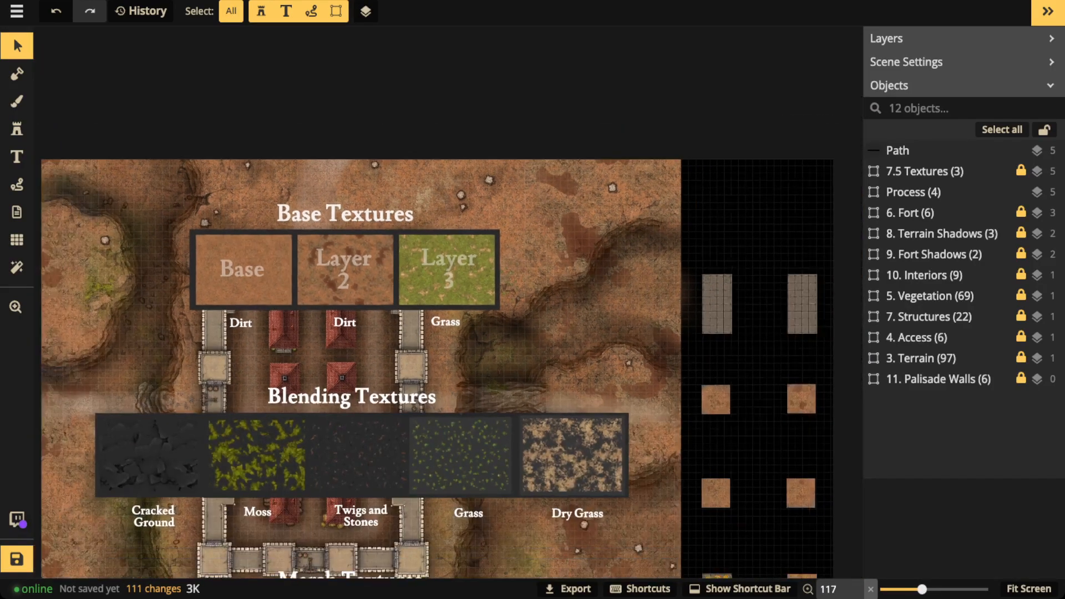
Examine the row of five Blending Textures swatches, from Cracked Ground to Dry Grass, against the fort map.
scroll(425, 270, "down", 2)
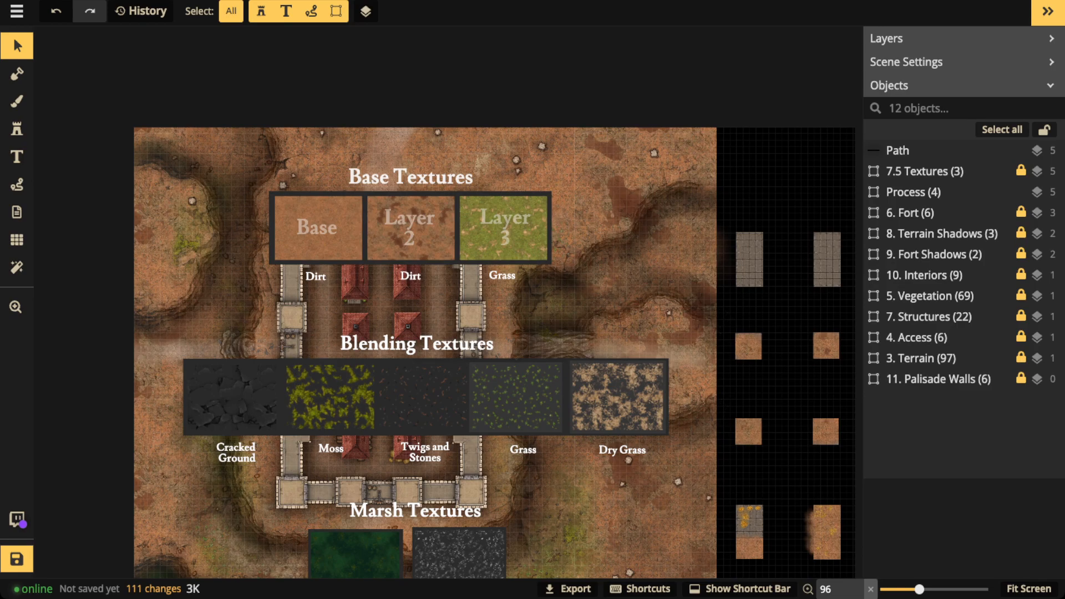
scroll(278, 337, "up", 2)
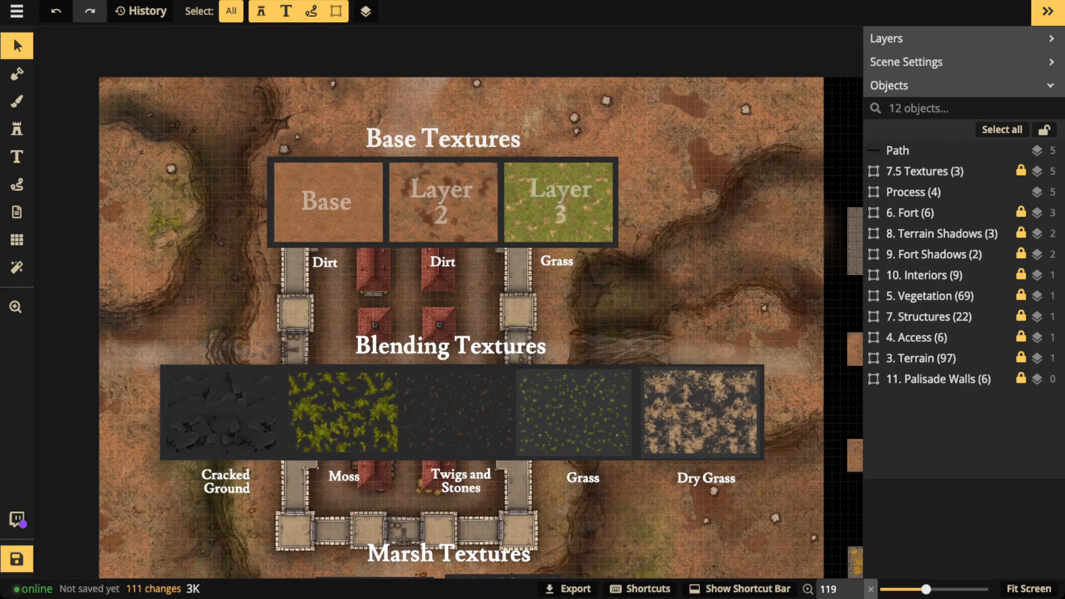
scroll(278, 355, "down", 1)
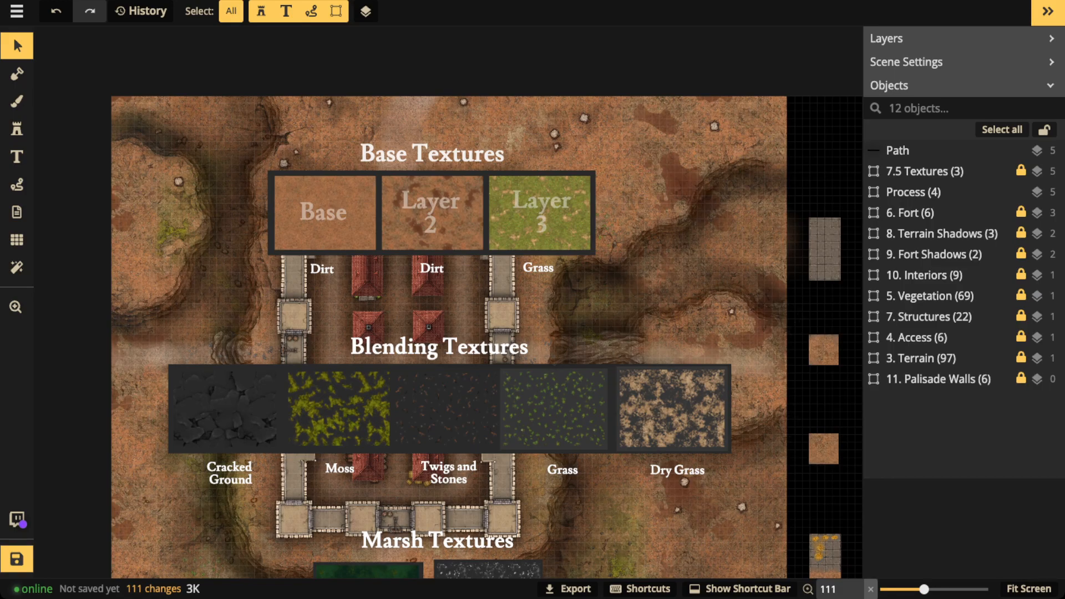
scroll(209, 431, "up", 4)
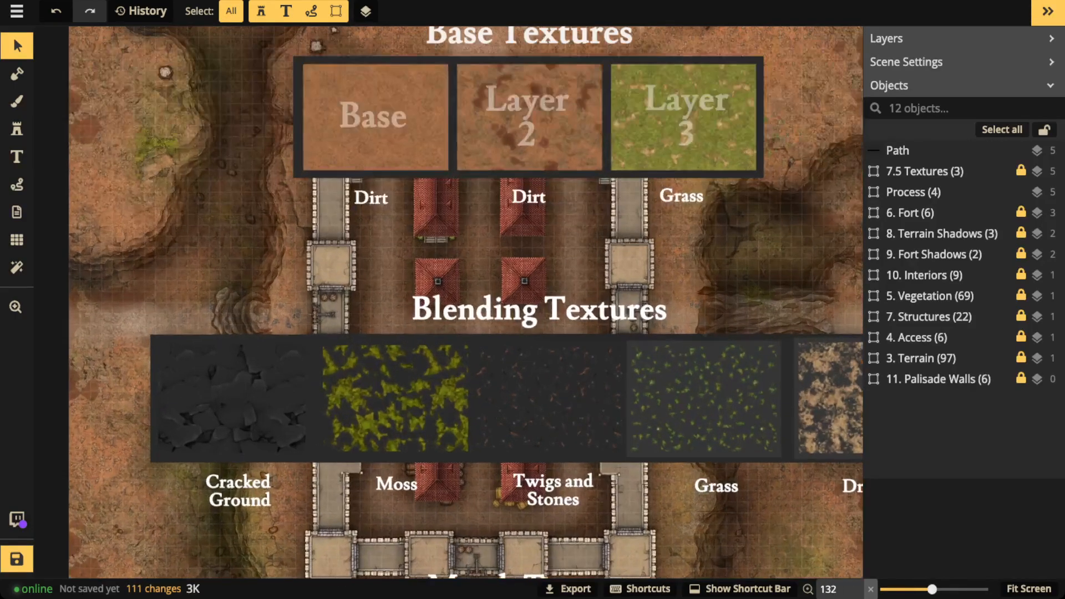
scroll(209, 366, "up", 1)
scroll(316, 348, "down", 1)
left_click_drag(316, 348, 189, 347)
scroll(229, 345, "down", 1)
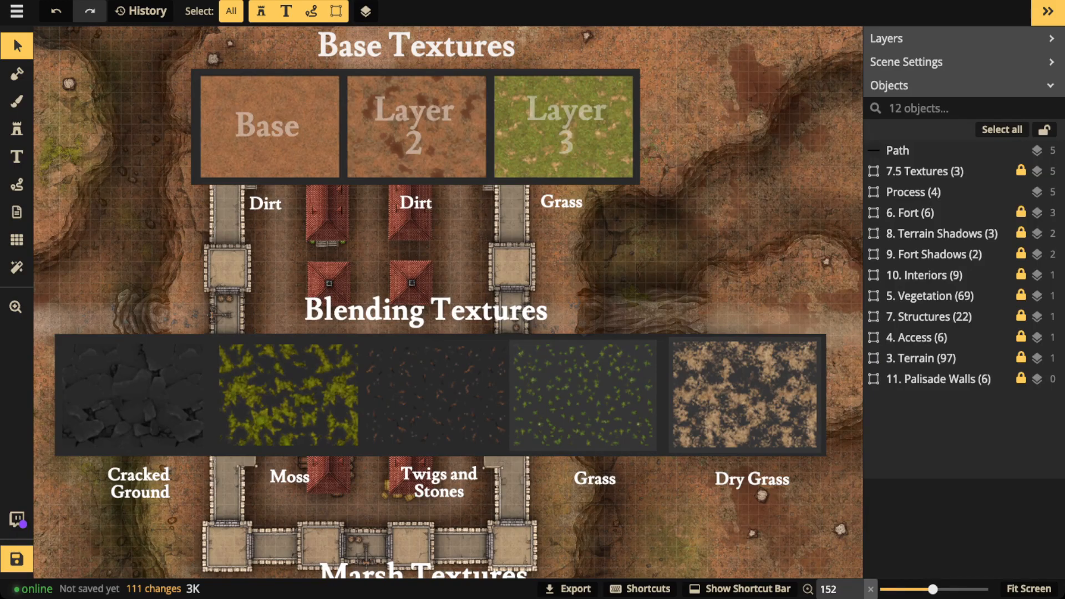
scroll(147, 259, "down", 3)
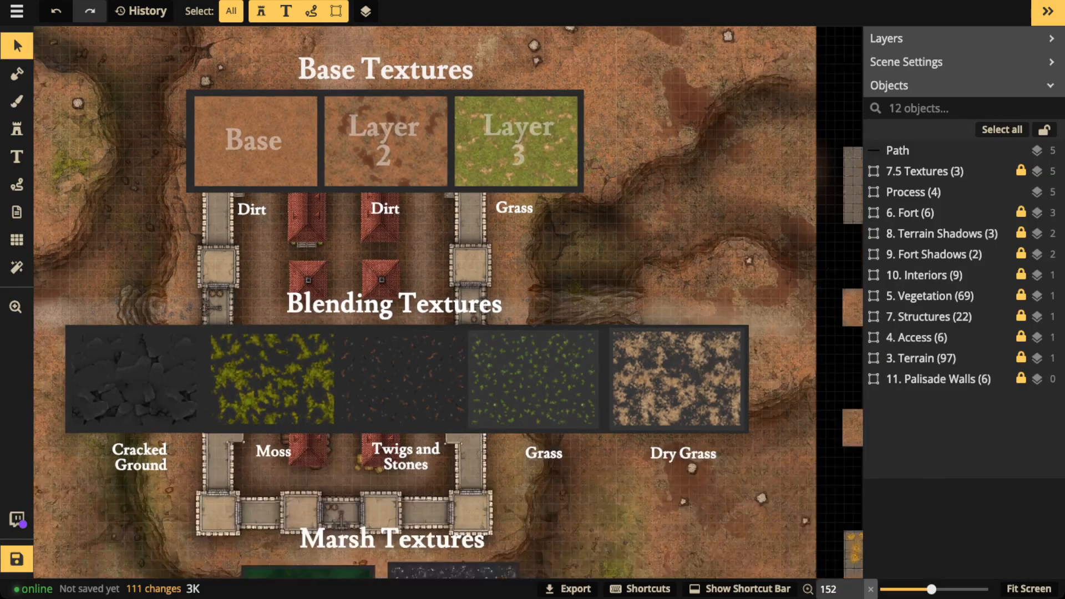
Examine the cracked ground near the northwest cliff edge, then the Twigs and Stones and Grass swatches up close.
left_click_drag(147, 259, 258, 327)
scroll(211, 181, "up", 5)
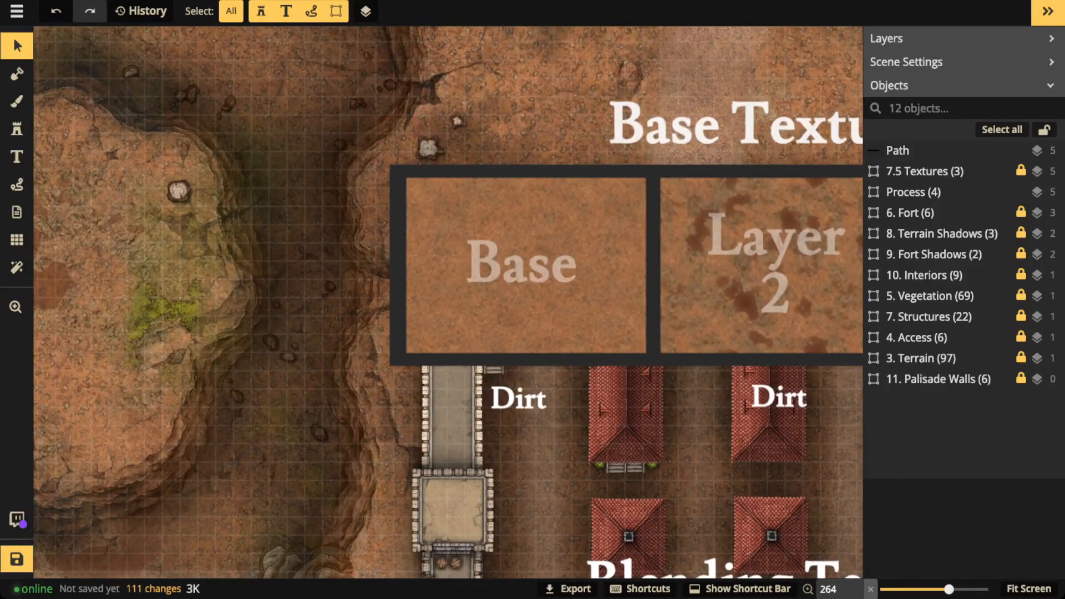
scroll(427, 86, "up", 1)
left_click_drag(432, 80, 383, 201)
scroll(383, 201, "up", 4)
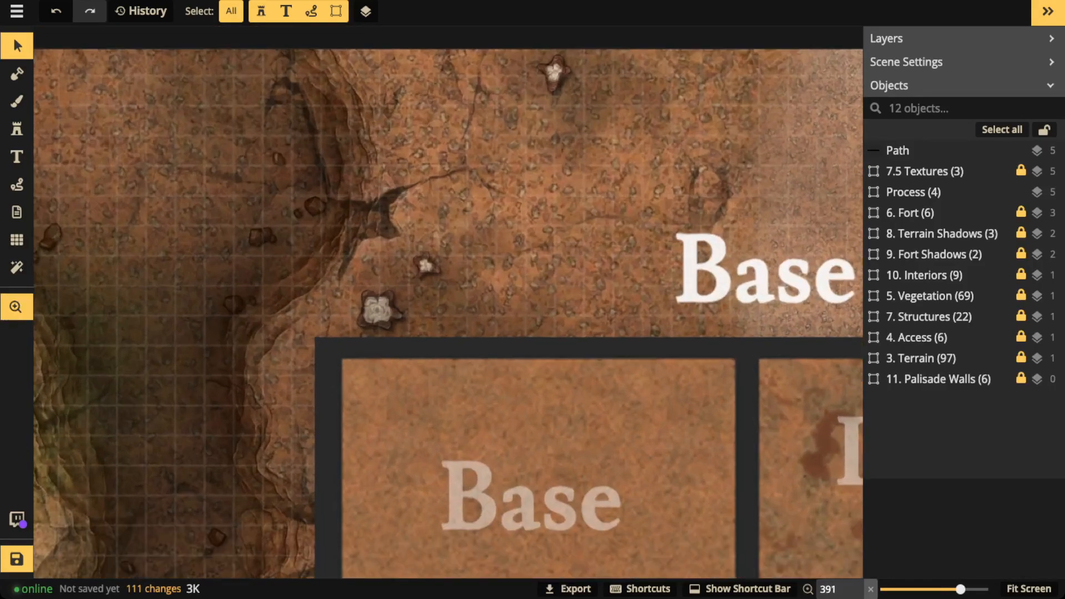
left_click_drag(389, 444, 455, 108)
left_click_drag(455, 355, 449, 200)
left_click_drag(455, 466, 393, 85)
left_click_drag(727, 311, 177, 253)
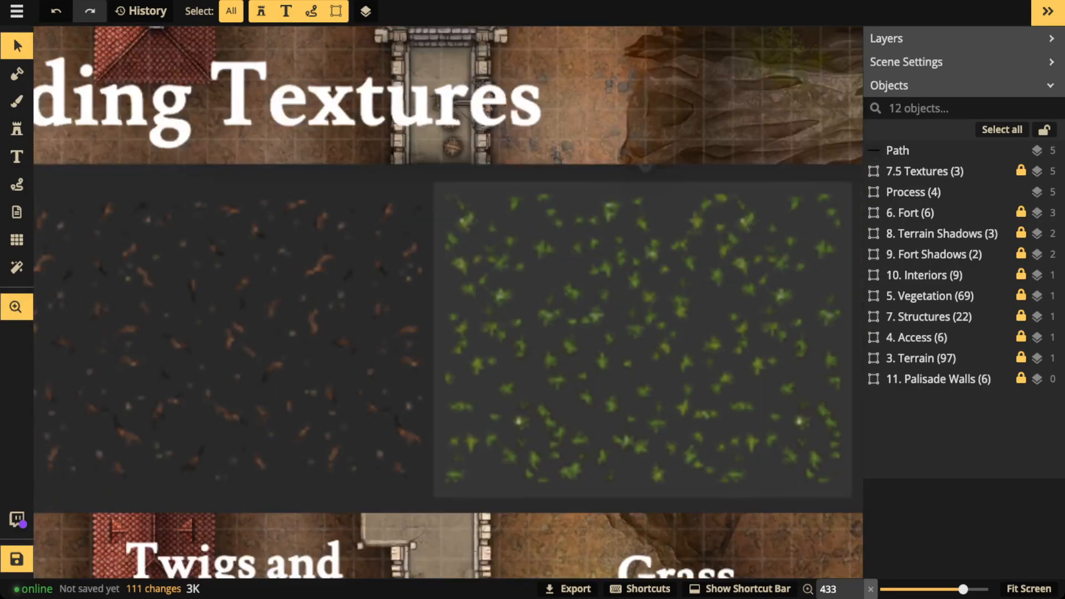
left_click_drag(555, 333, 389, 350)
left_click_drag(466, 471, 478, 102)
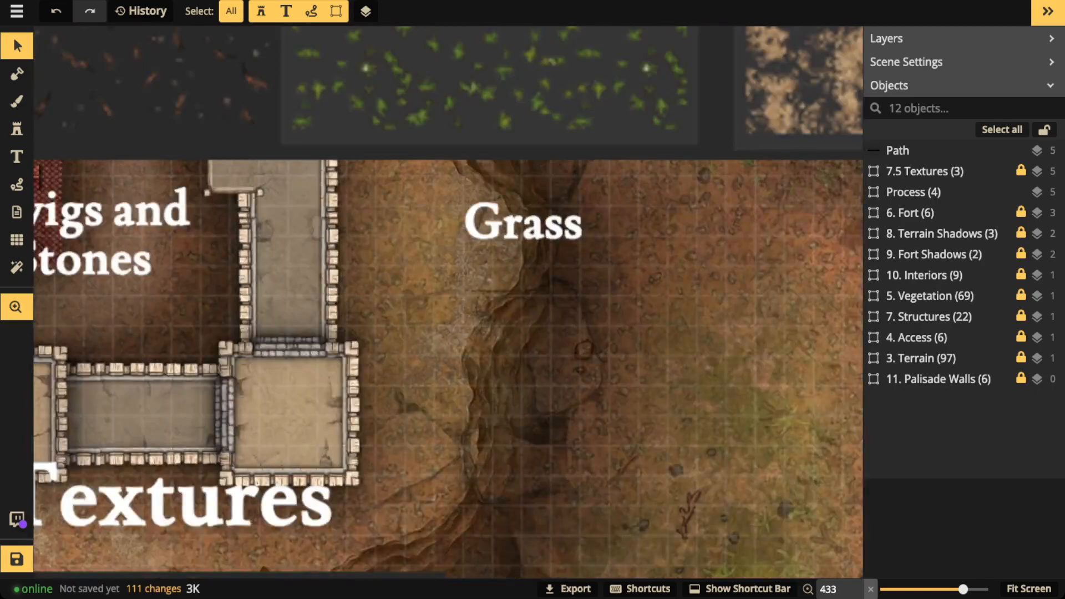
Examine the blended ground textures on the rocky ledge above the marsh in the map's southwest corner.
left_click_drag(333, 472, 608, 119)
left_click_drag(255, 355, 648, 264)
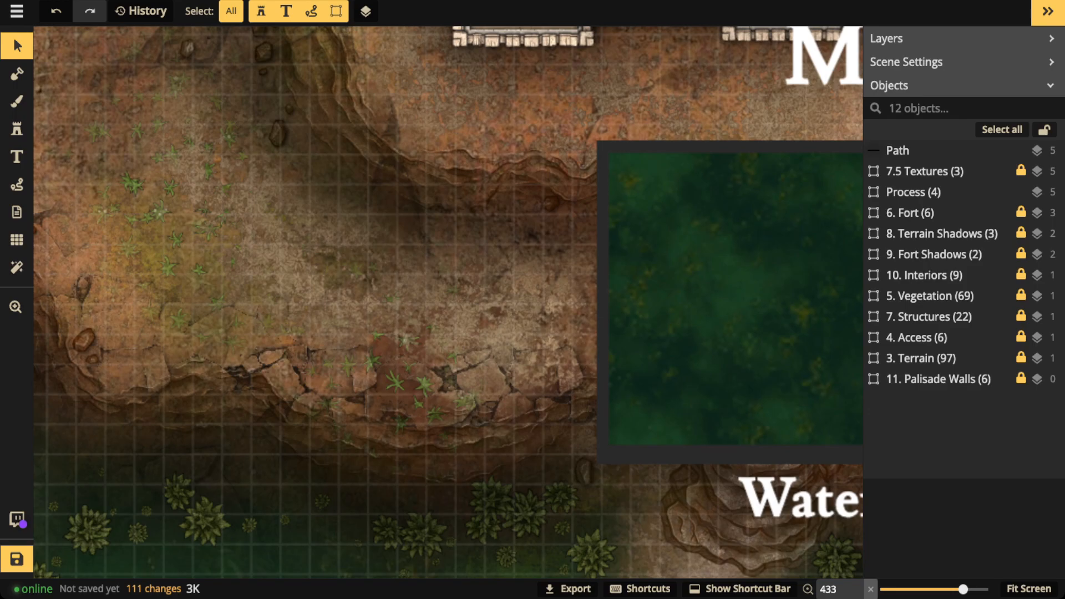
left_click_drag(388, 278, 555, 337)
left_click_drag(444, 311, 463, 290)
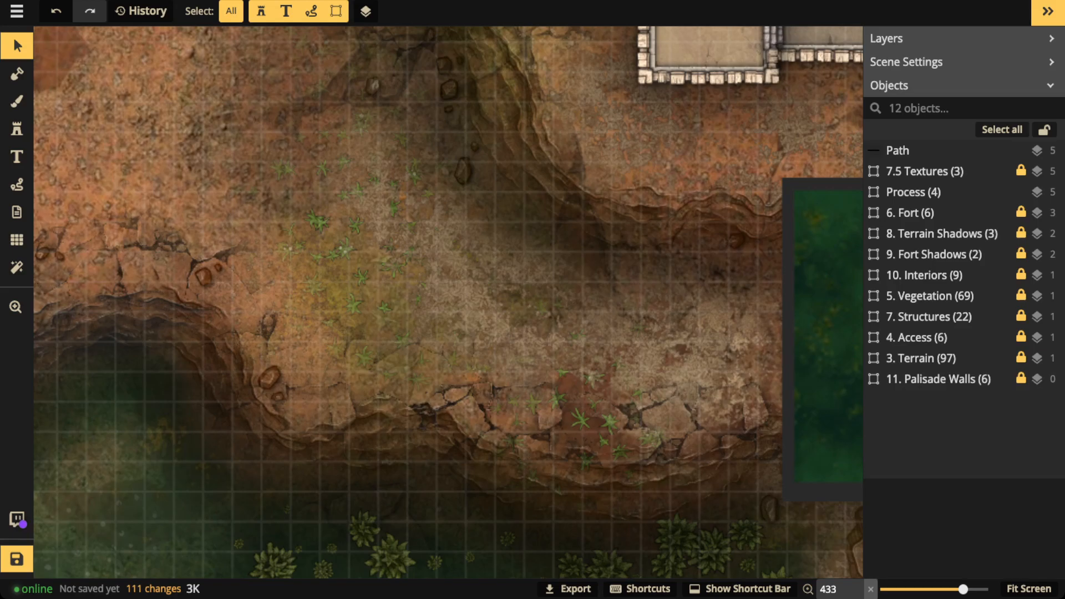
scroll(448, 302, "down", 3)
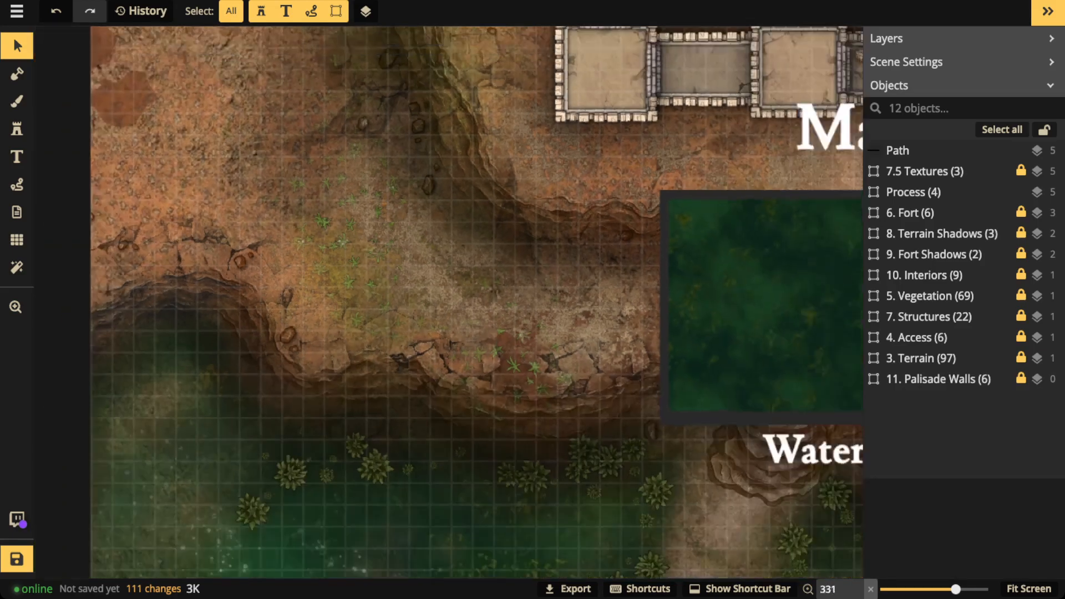
scroll(448, 303, "down", 1)
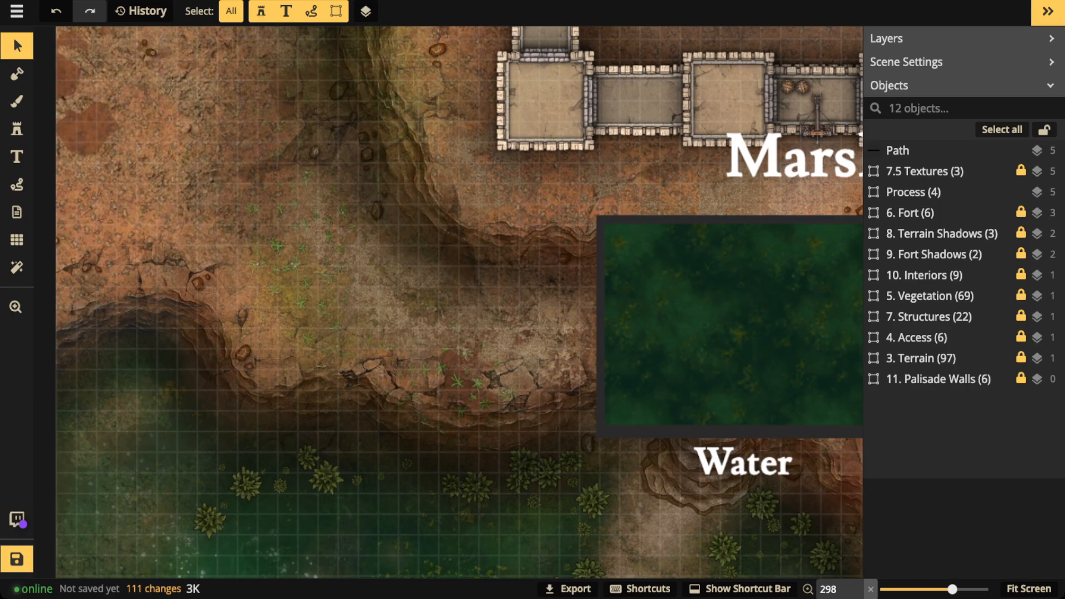
scroll(314, 317, "down", 3)
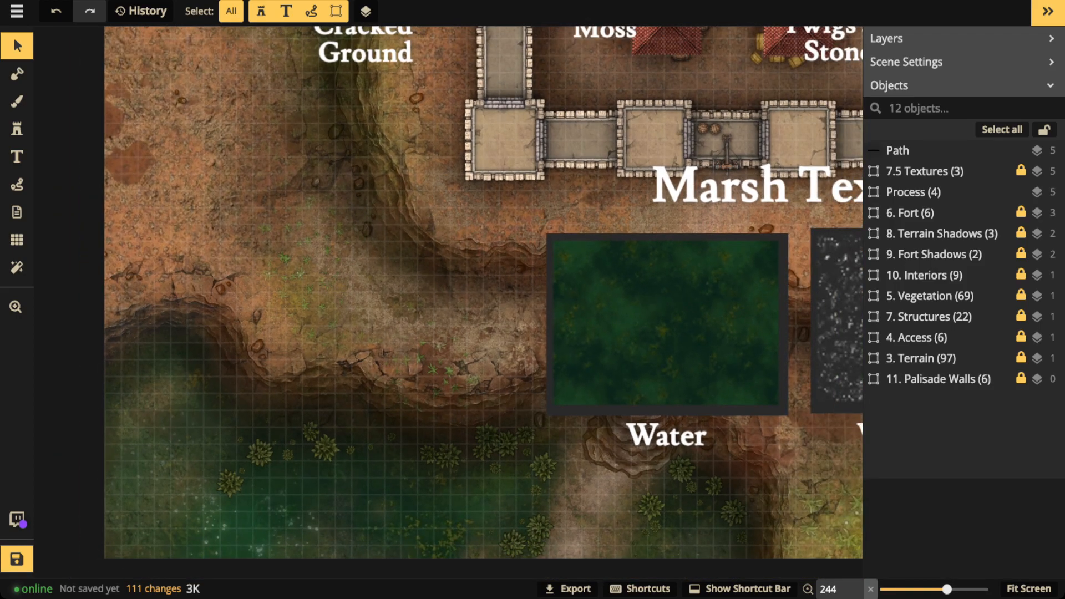
Examine the Water and White Fey Lights swatches under Marsh Textures and the grassy ground beside them.
scroll(337, 265, "down", 3)
left_click_drag(336, 267, 141, 304)
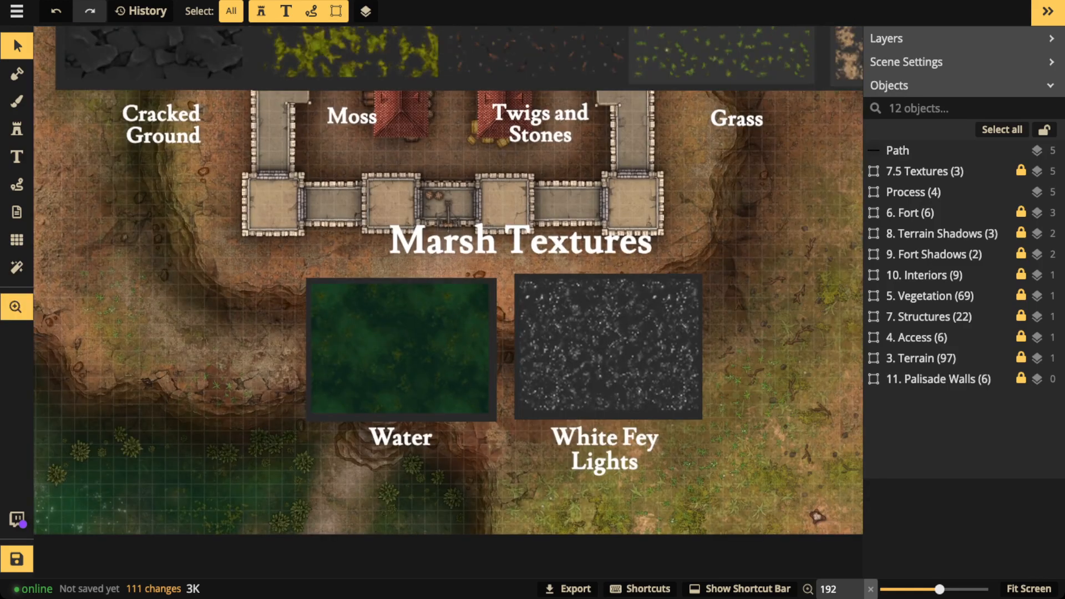
scroll(448, 303, "up", 3)
scroll(448, 303, "down", 2)
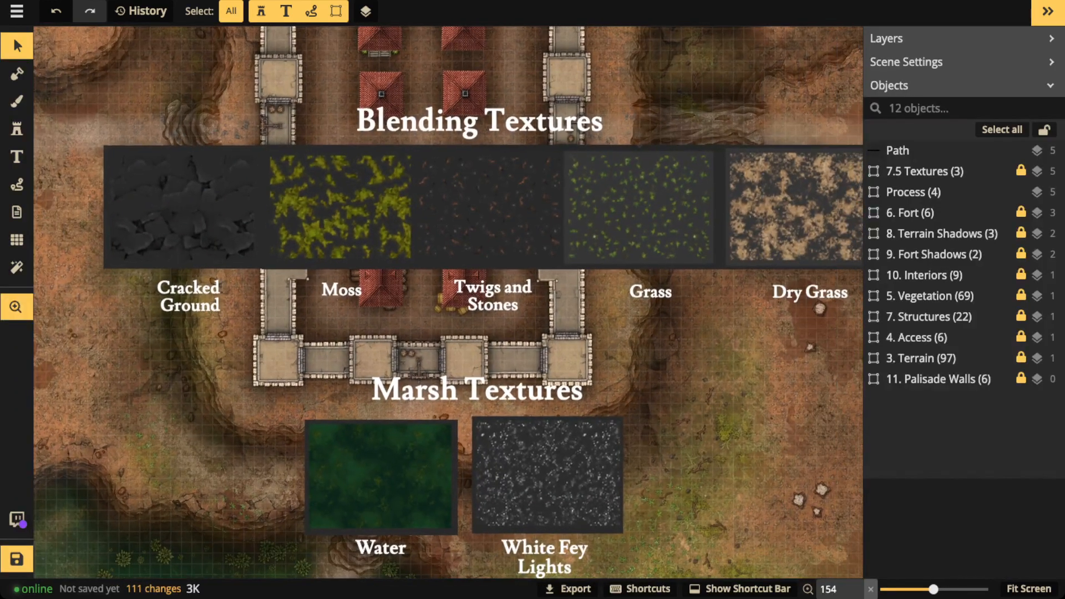
left_click_drag(343, 284, 139, 93)
scroll(341, 303, "up", 2)
scroll(421, 492, "up", 4)
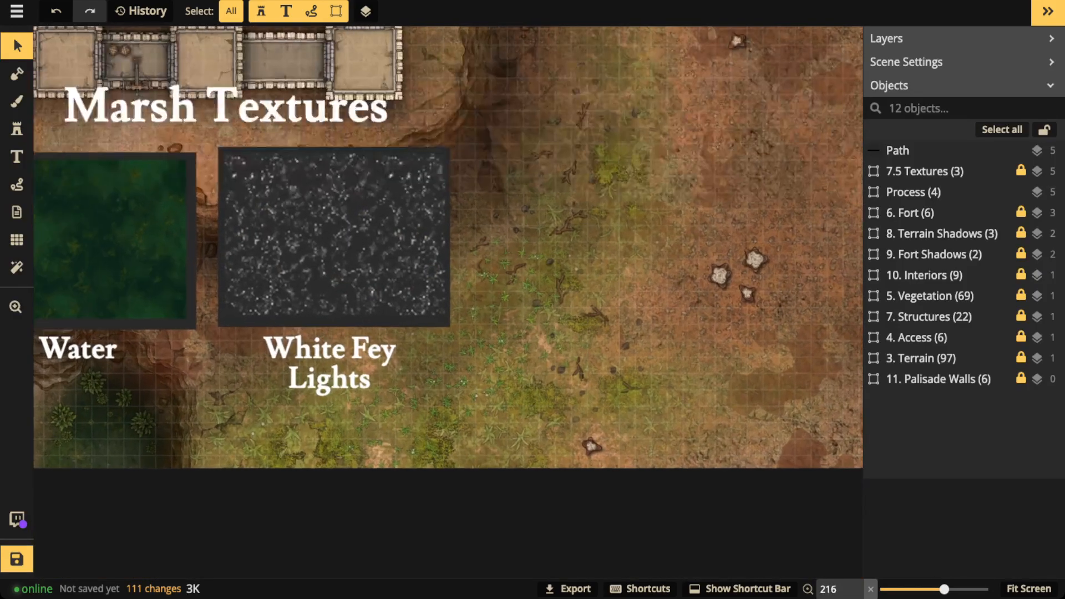
scroll(422, 491, "up", 5)
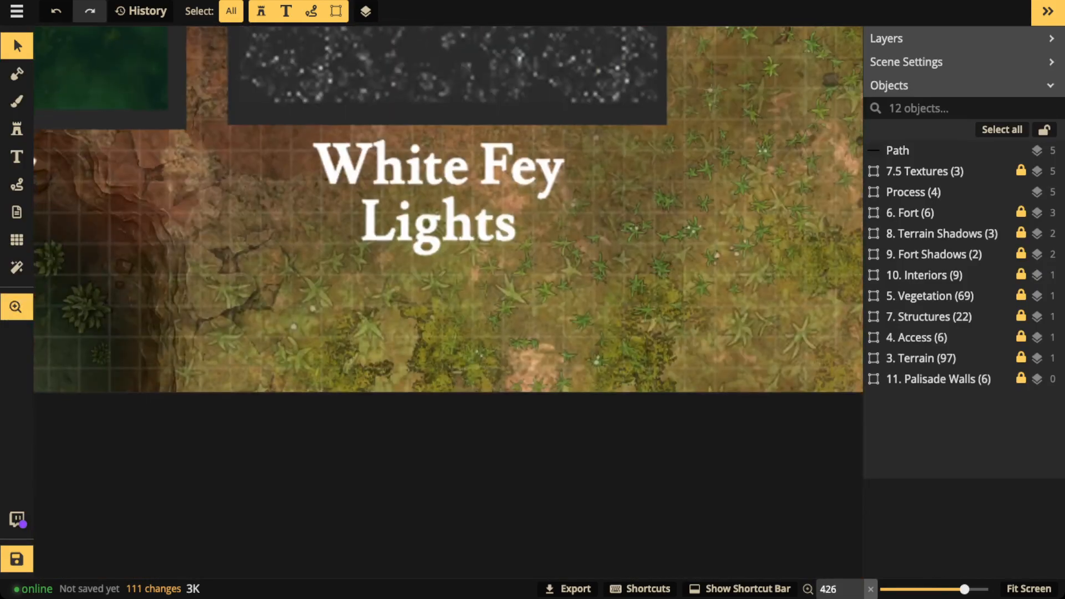
scroll(422, 492, "down", 5)
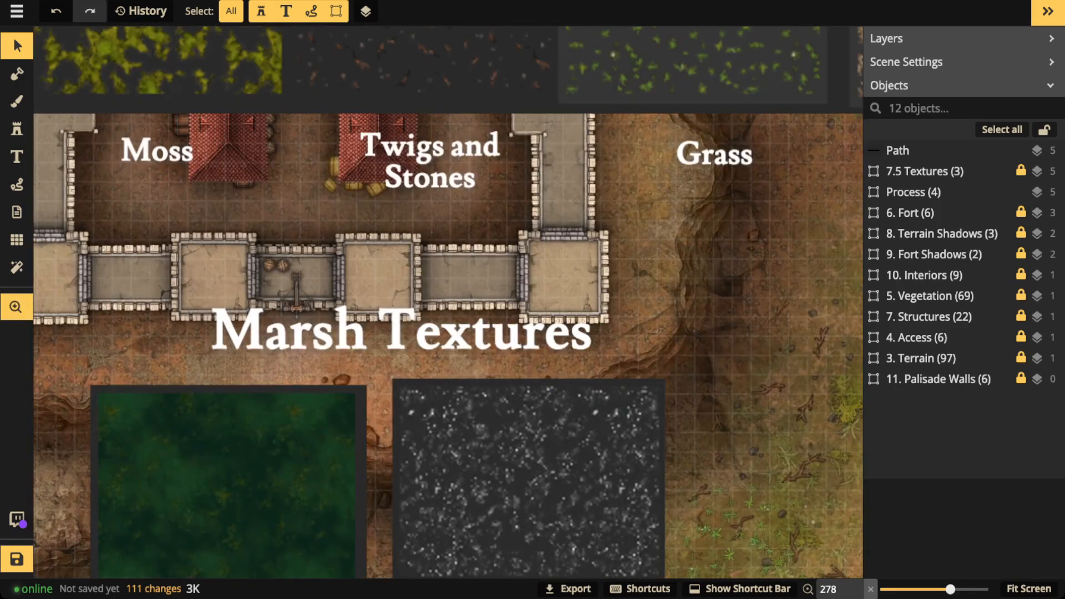
Compare the Grass and Dry Grass blending swatches with the overgrown slope southeast of the fort.
left_click_drag(422, 222, 438, 476)
left_click_drag(665, 416, 341, 244)
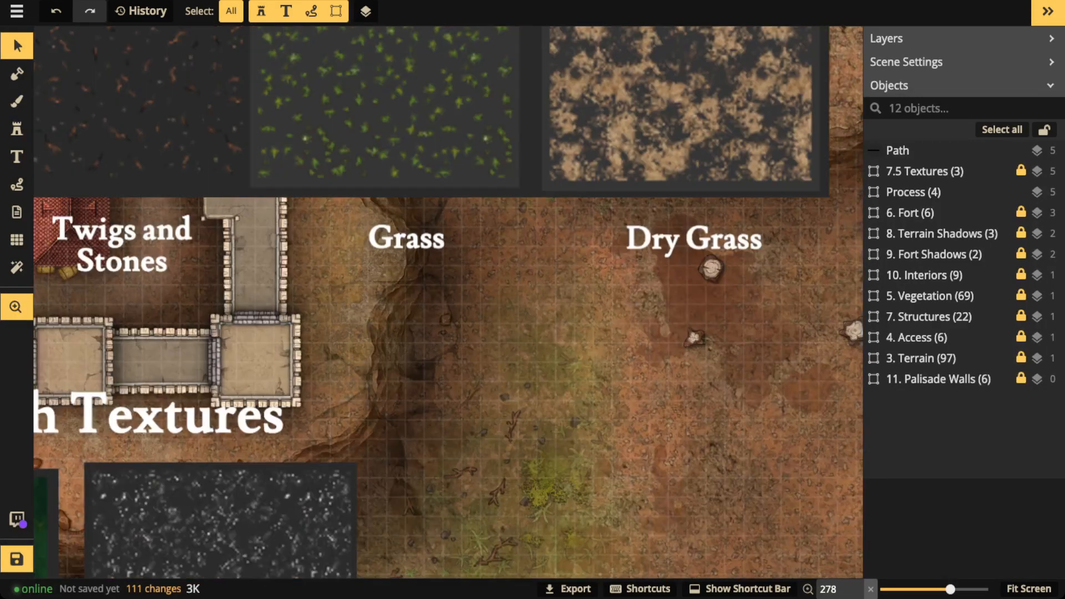
left_click_drag(499, 444, 428, 217)
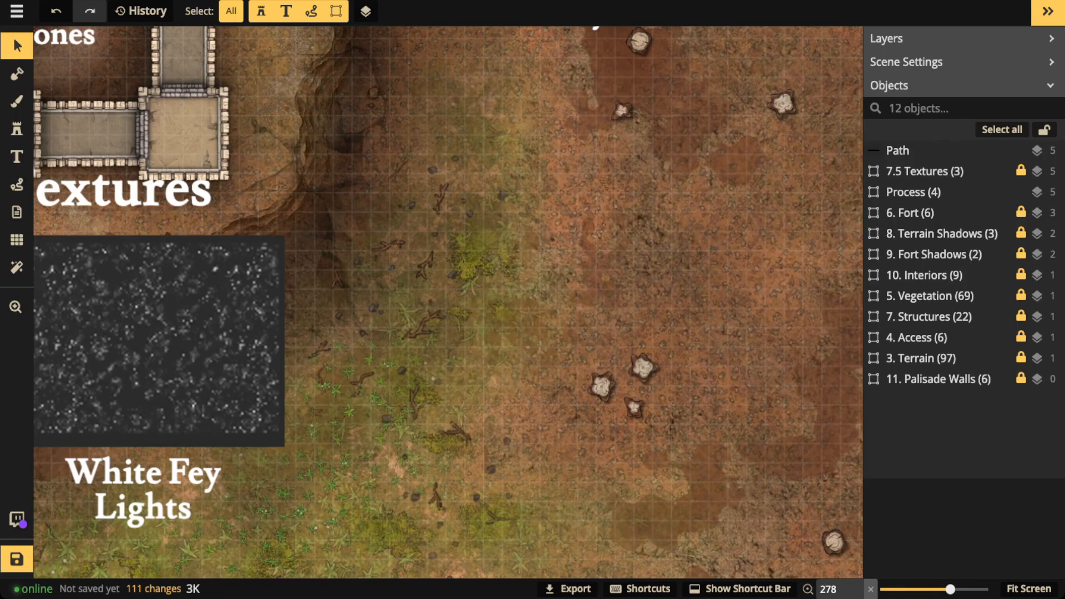
scroll(449, 302, "down", 5)
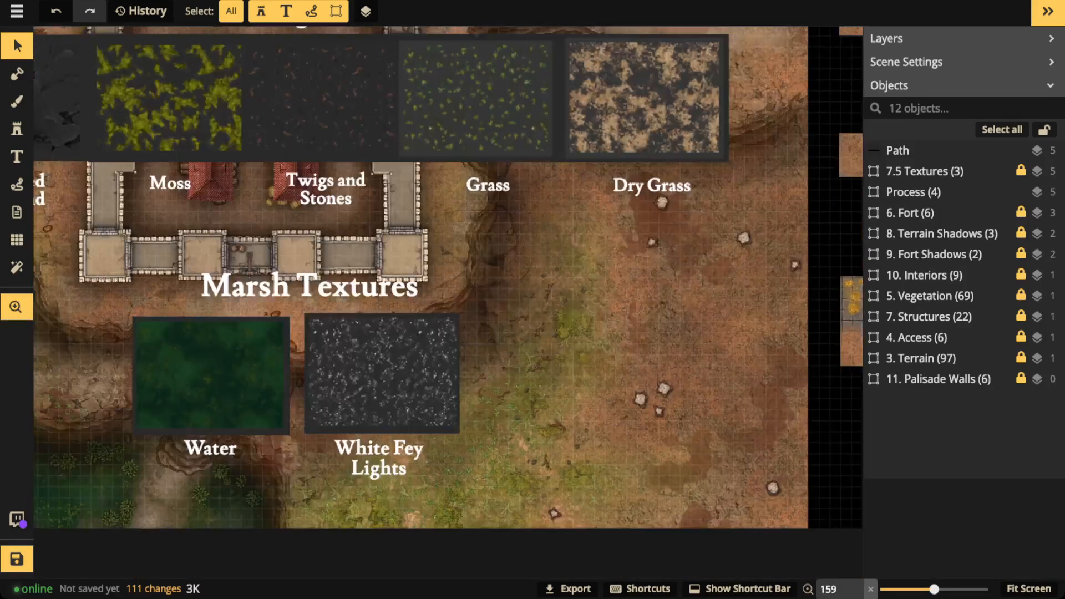
left_click_drag(448, 302, 507, 363)
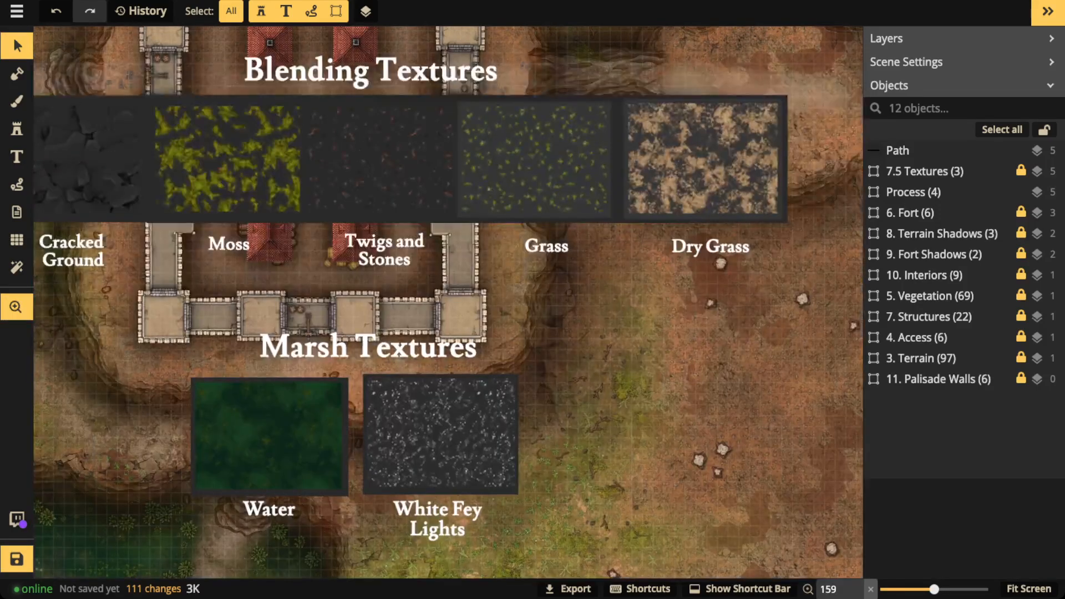
scroll(486, 199, "up", 3)
scroll(583, 105, "up", 6)
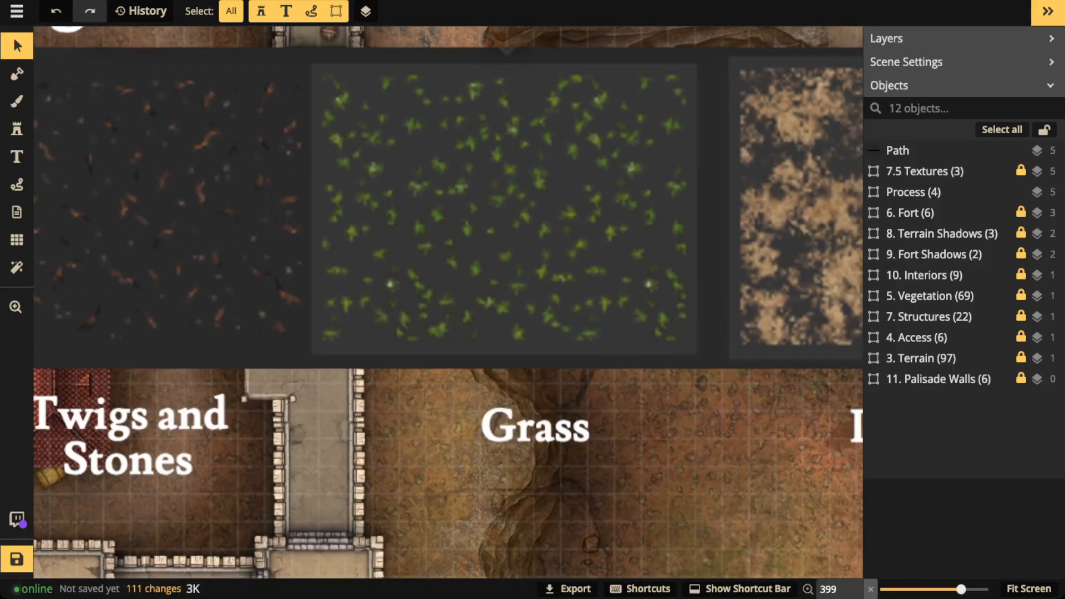
scroll(448, 302, "down", 5)
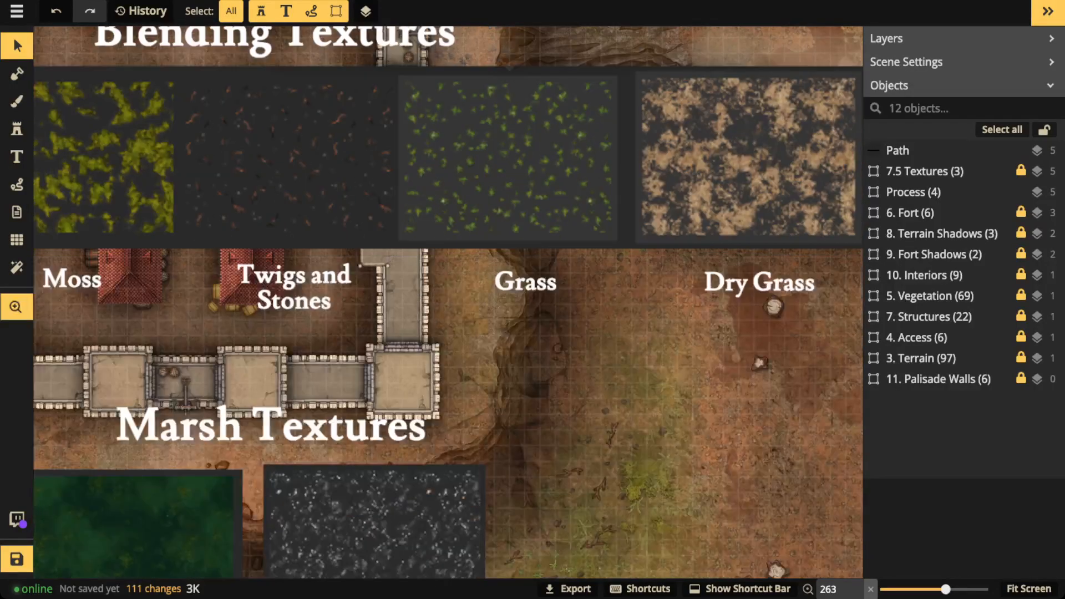
Inspect the grass, moss and white light details on the ground around the White Fey Lights swatch up close.
scroll(485, 572, "up", 6)
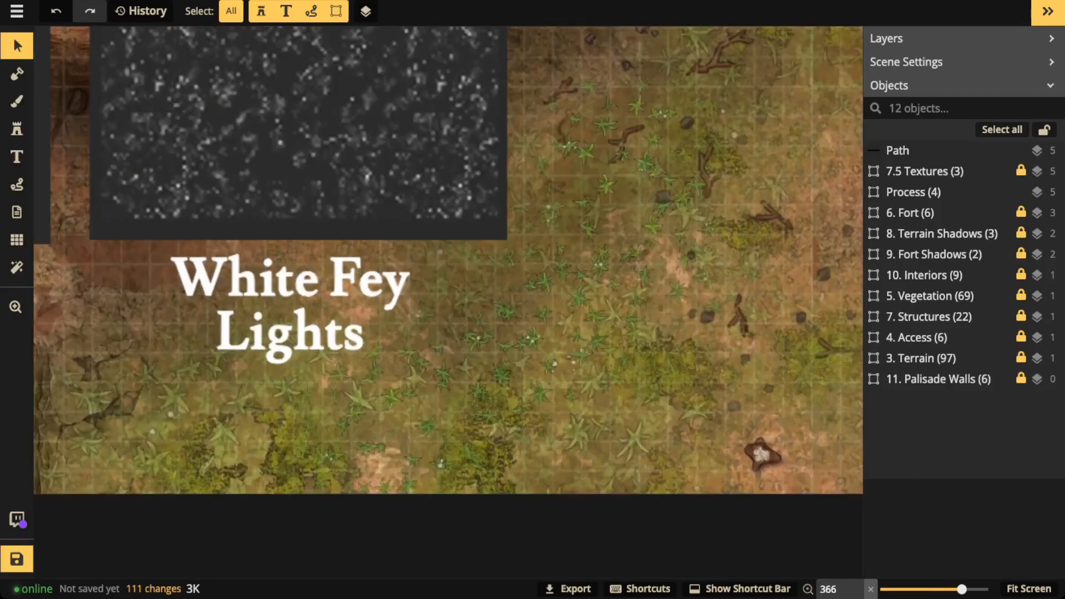
scroll(448, 302, "up", 5)
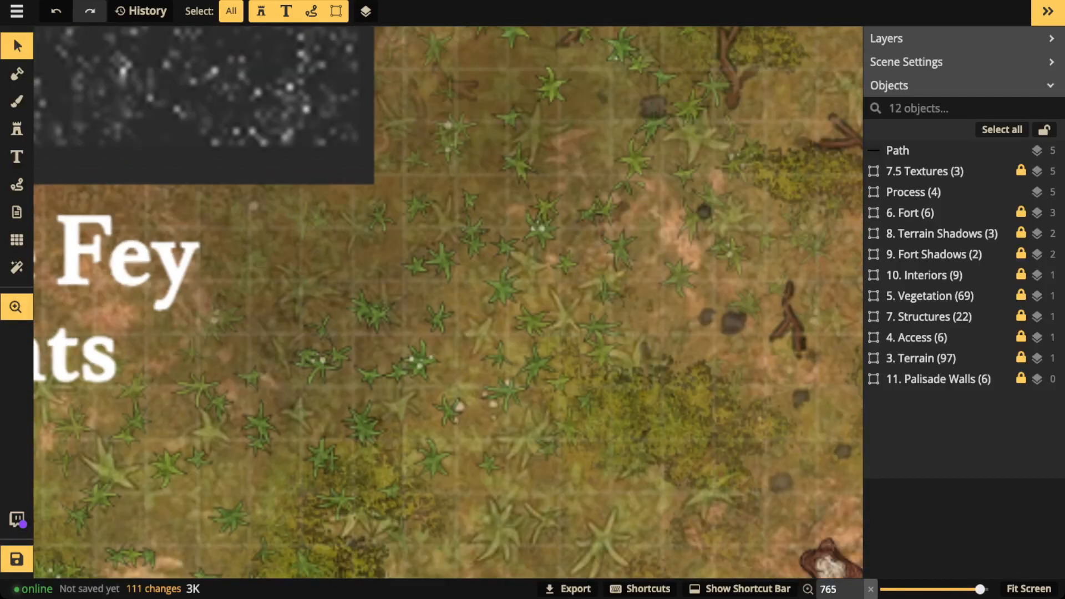
left_click_drag(481, 255, 416, 346)
left_click_drag(457, 156, 440, 448)
left_click_drag(536, 181, 362, 423)
scroll(822, 261, "down", 8)
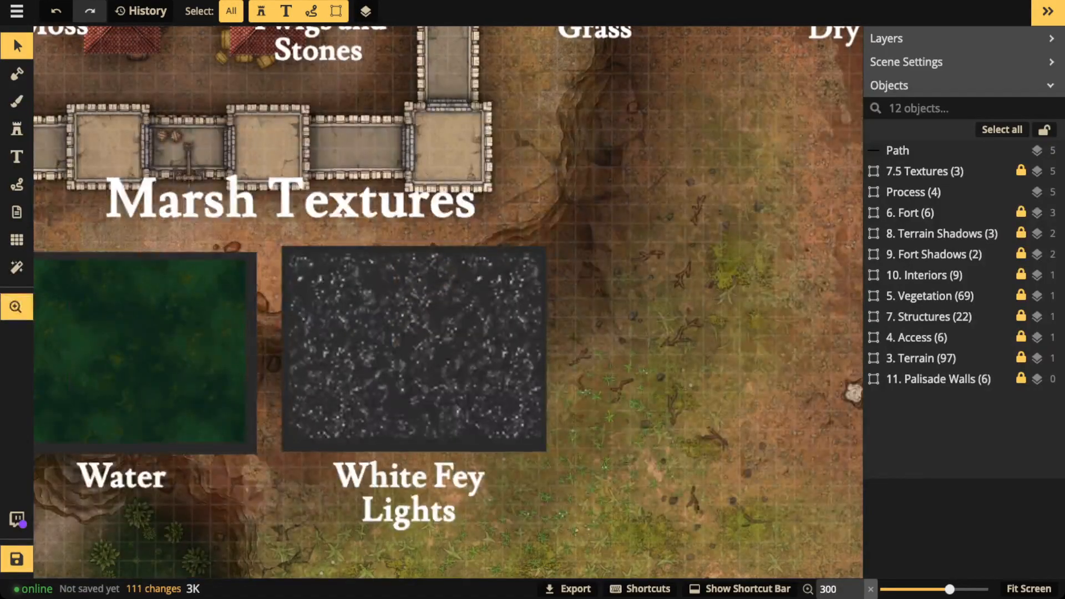
scroll(821, 261, "down", 1)
Review the Blending Textures swatches again, from Dry Grass back across to Moss and Cracked Ground.
left_click_drag(533, 188, 471, 520)
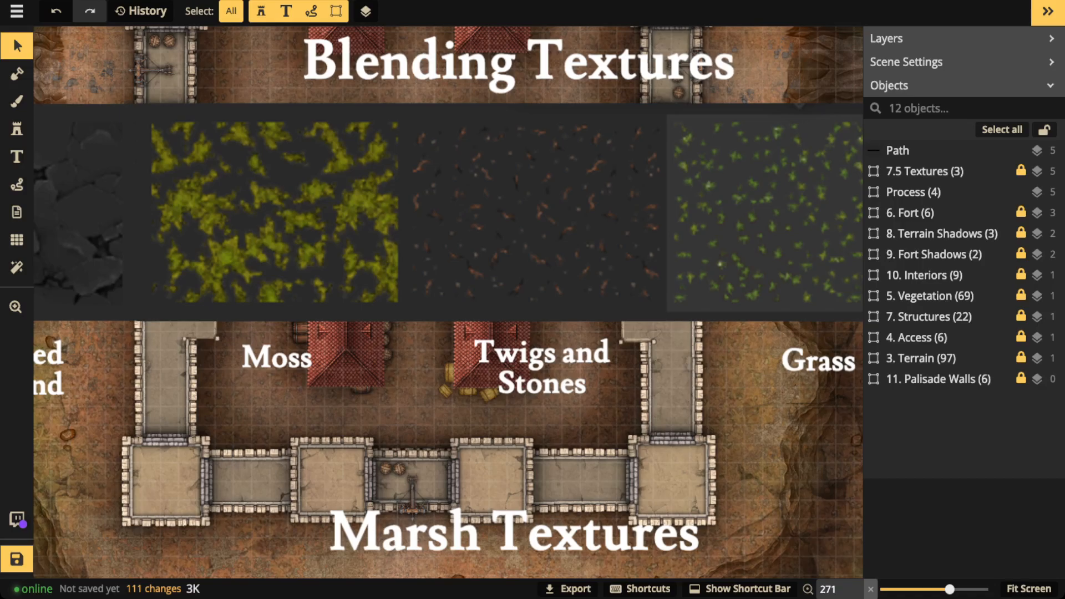
left_click_drag(721, 267, 298, 283)
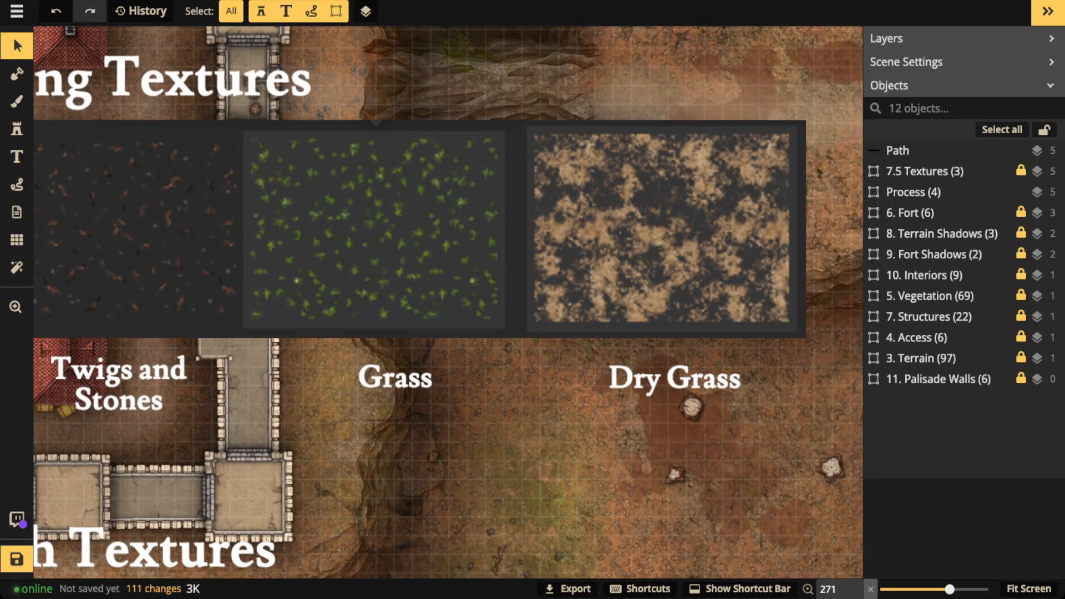
scroll(574, 283, "down", 5)
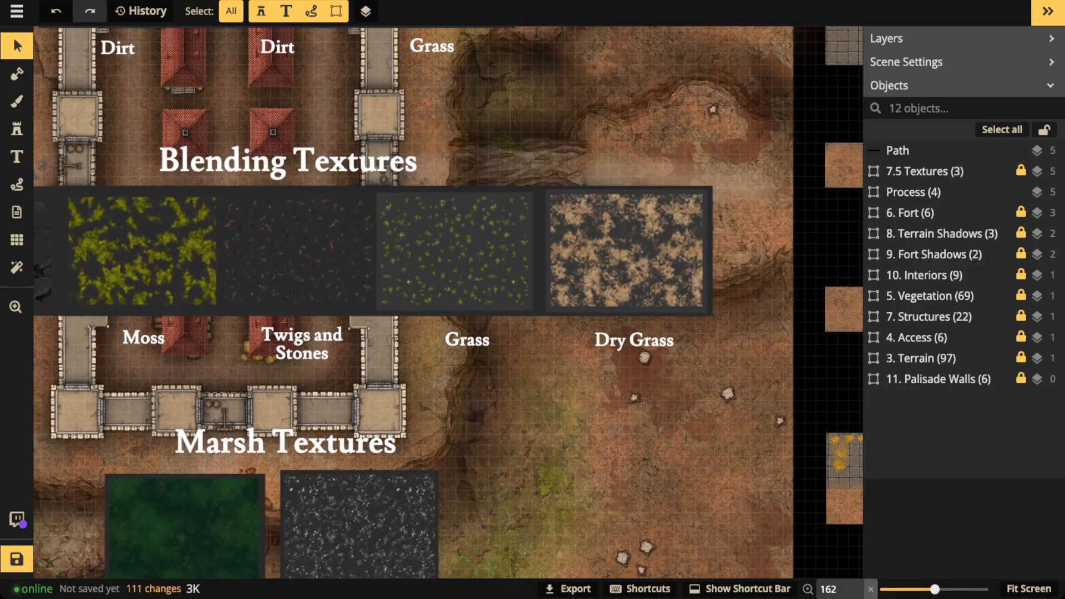
scroll(647, 219, "up", 3)
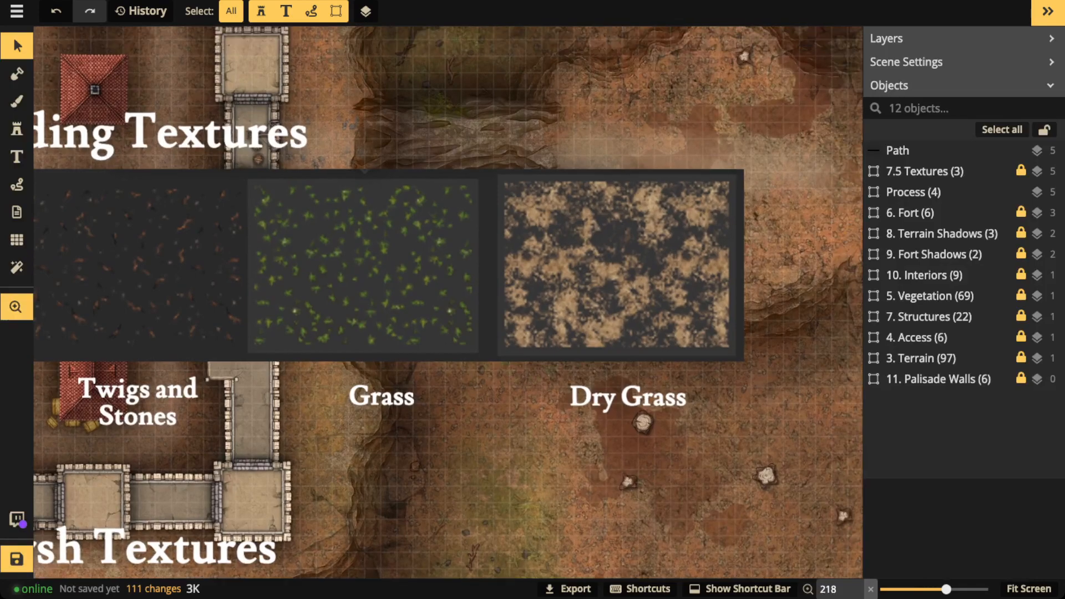
left_click_drag(647, 219, 817, 332)
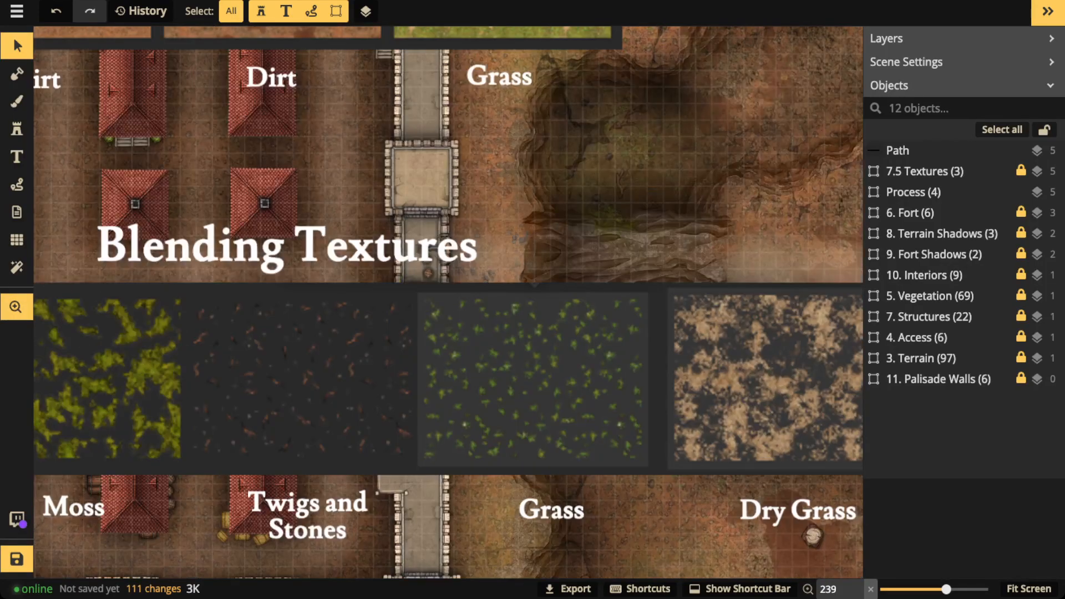
left_click_drag(535, 285, 740, 143)
left_click_drag(433, 266, 744, 262)
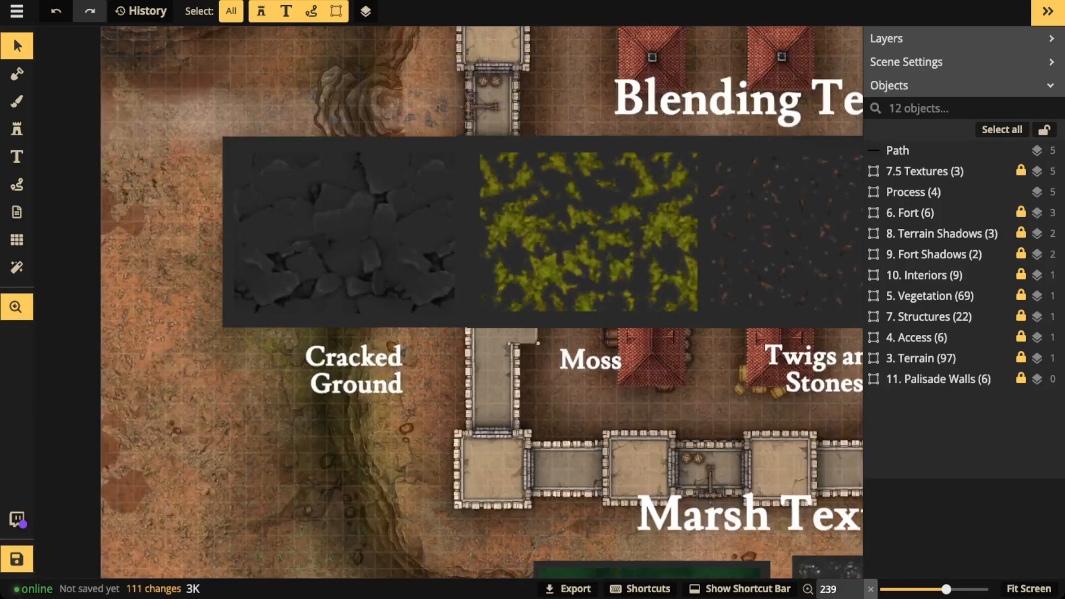
Examine the cracked ground, dry grass and moss blending on the cliff edge southwest of the fort up close.
left_click_drag(423, 366, 474, 238)
scroll(449, 303, "down", 3)
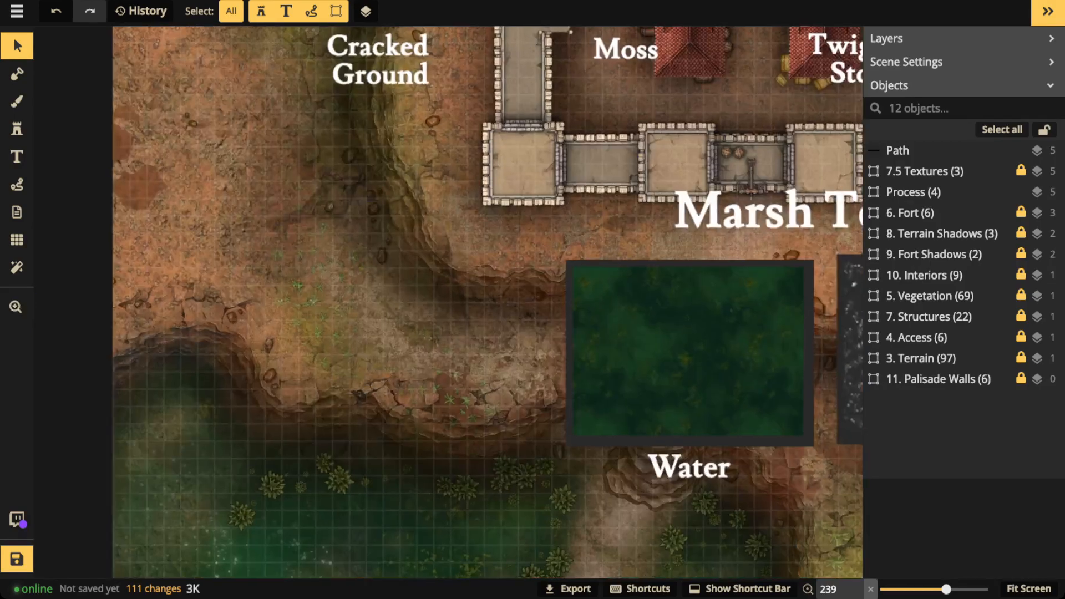
scroll(448, 303, "up", 6)
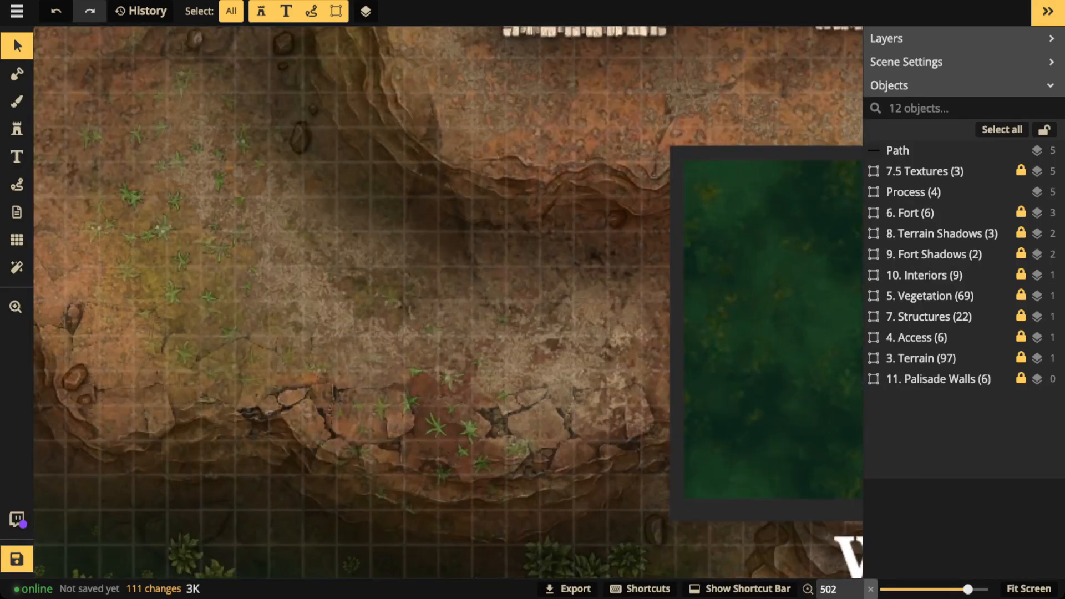
scroll(449, 302, "up", 2)
scroll(448, 303, "up", 4)
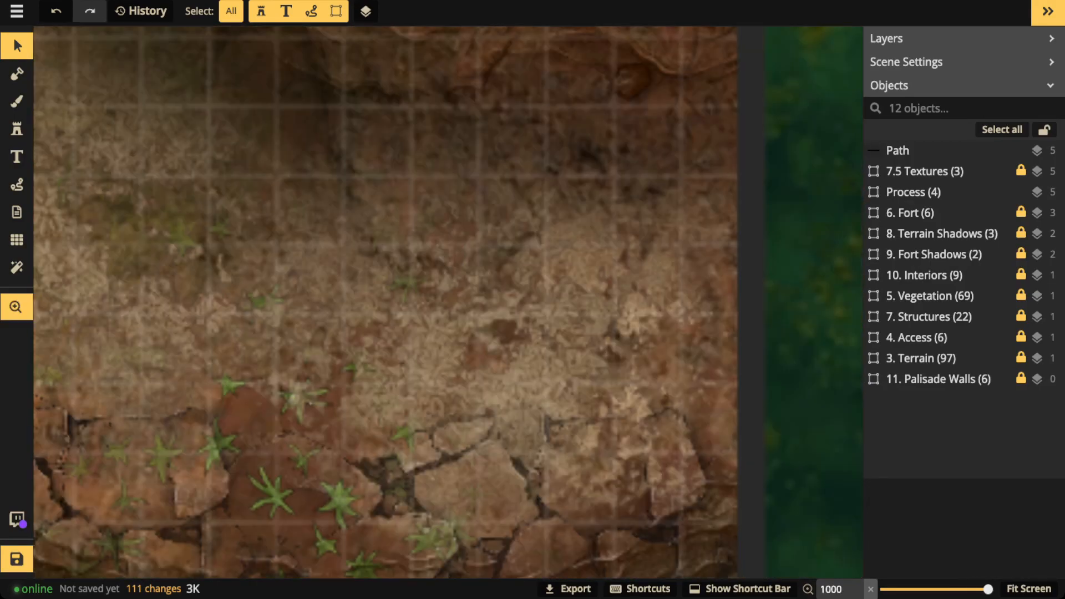
Inspect the dirt path and marsh water blending below the Water swatch, down to the map's southern edge.
scroll(448, 303, "down", 4)
scroll(448, 302, "right", 4)
scroll(449, 302, "down", 6)
scroll(448, 302, "right", 5)
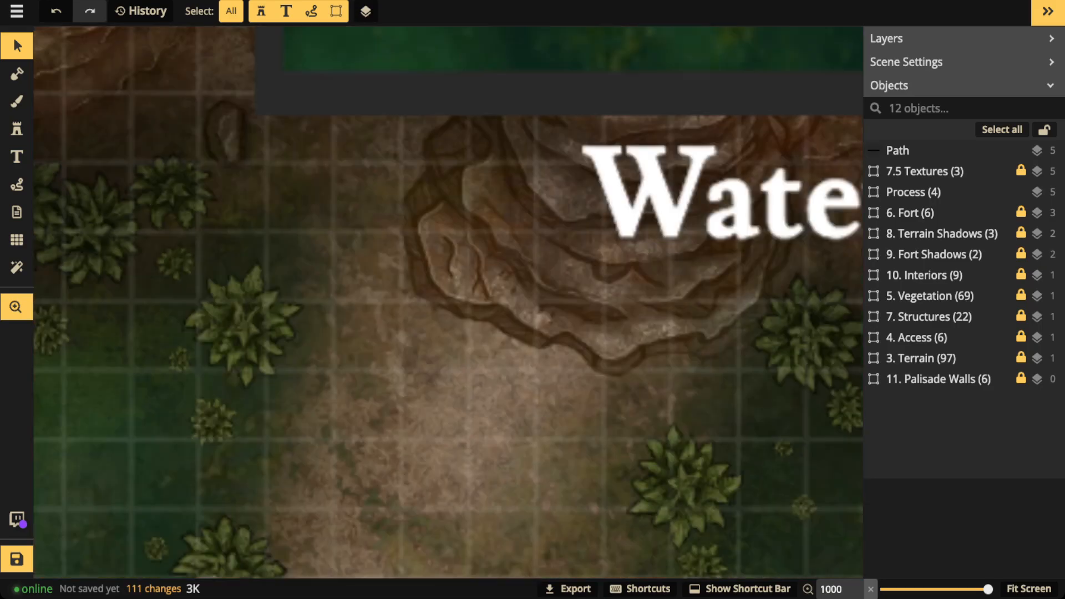
scroll(449, 303, "down", 4)
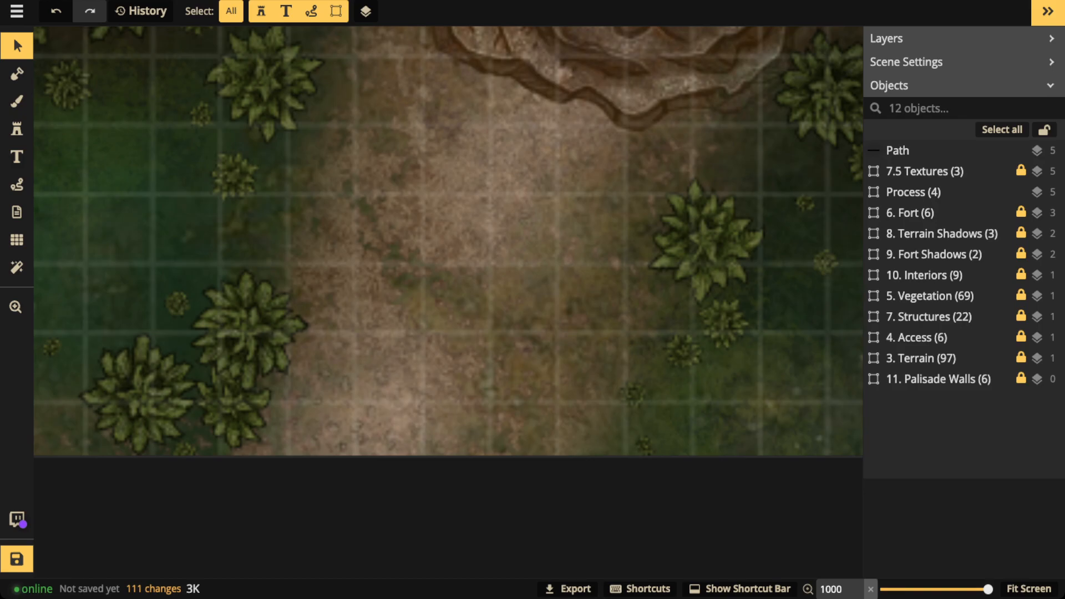
scroll(448, 242, "down", 8)
scroll(448, 302, "down", 3)
Compare the Marsh Textures swatches with the Blending Textures row, from Moss across to Dry Grass.
scroll(448, 303, "up", 10)
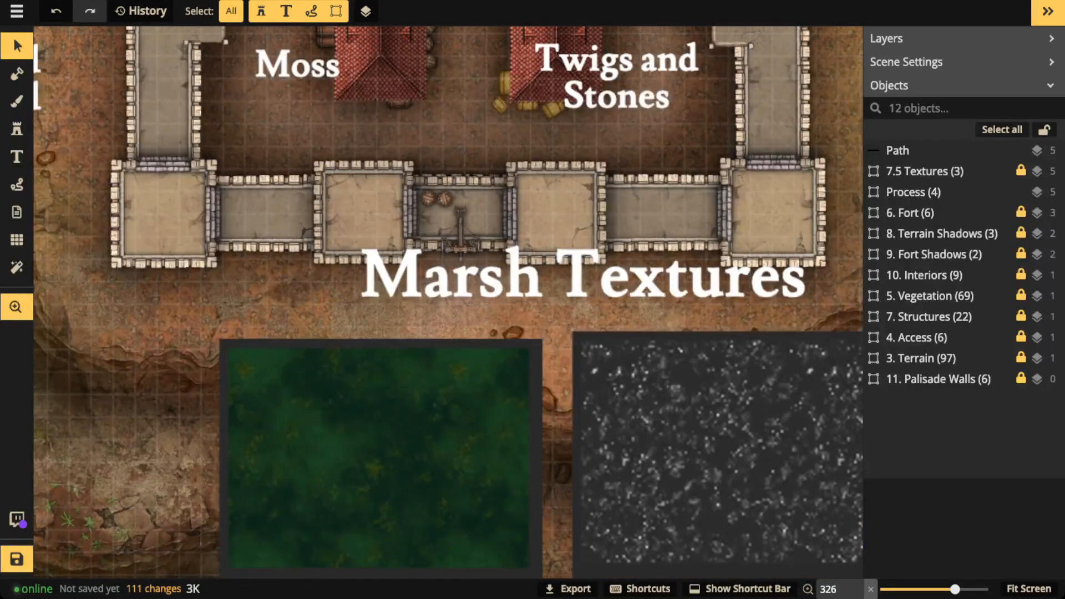
scroll(448, 303, "up", 6)
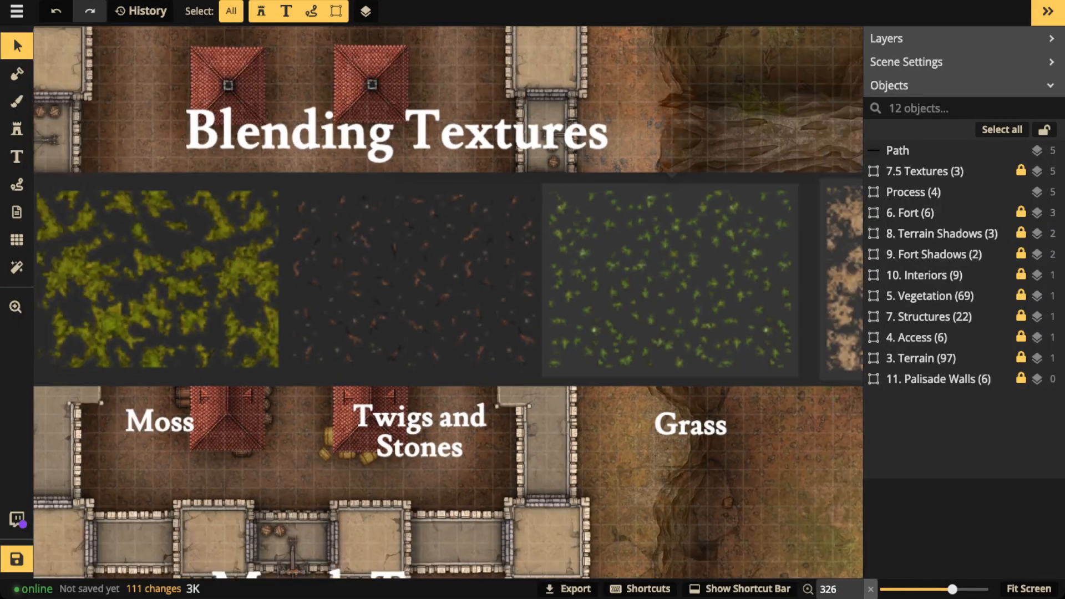
scroll(448, 302, "down", 4)
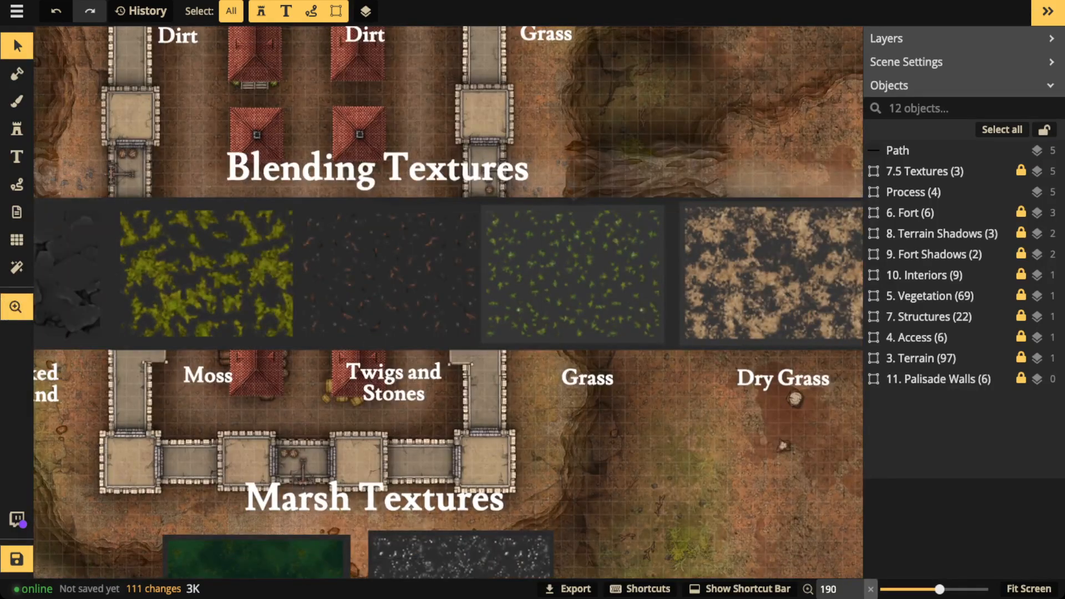
scroll(449, 303, "down", 3)
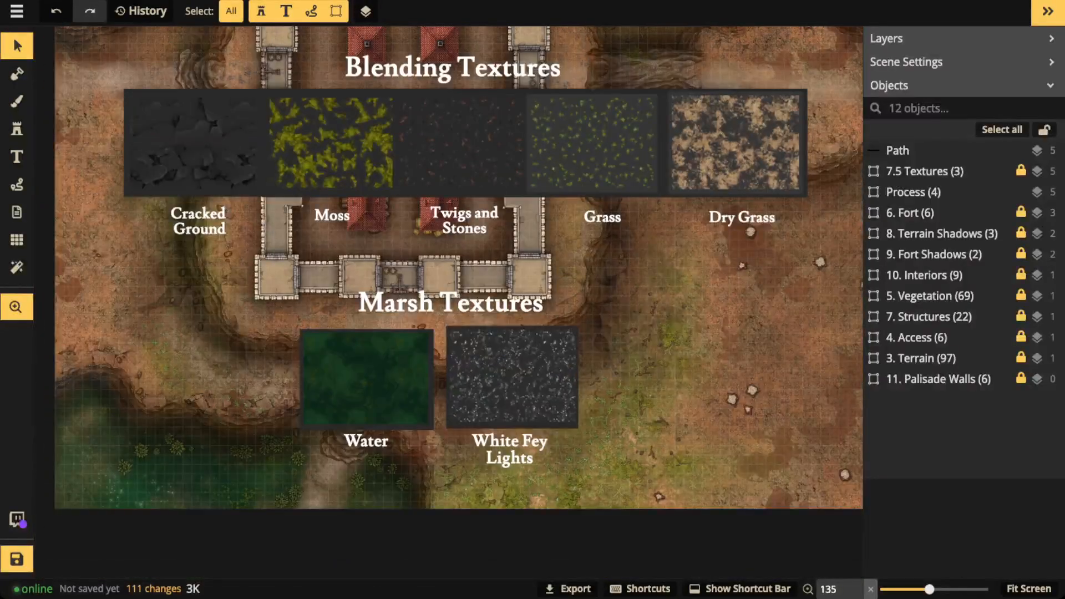
scroll(448, 302, "up", 3)
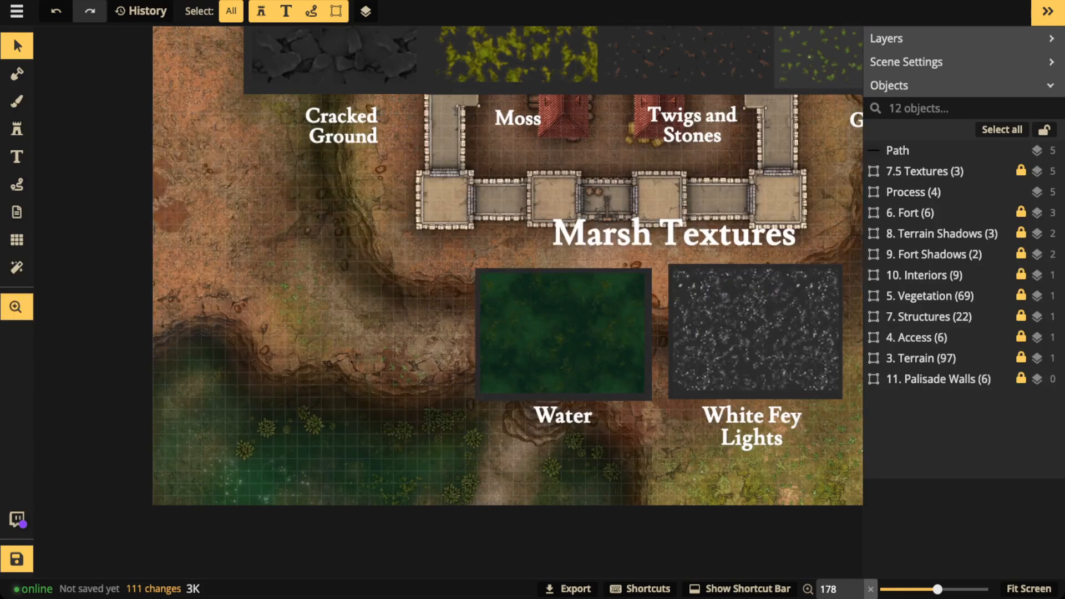
Review the Base, Blending and Marsh Textures swatches together against the surrounding terrain.
left_click_drag(527, 303, 369, 305)
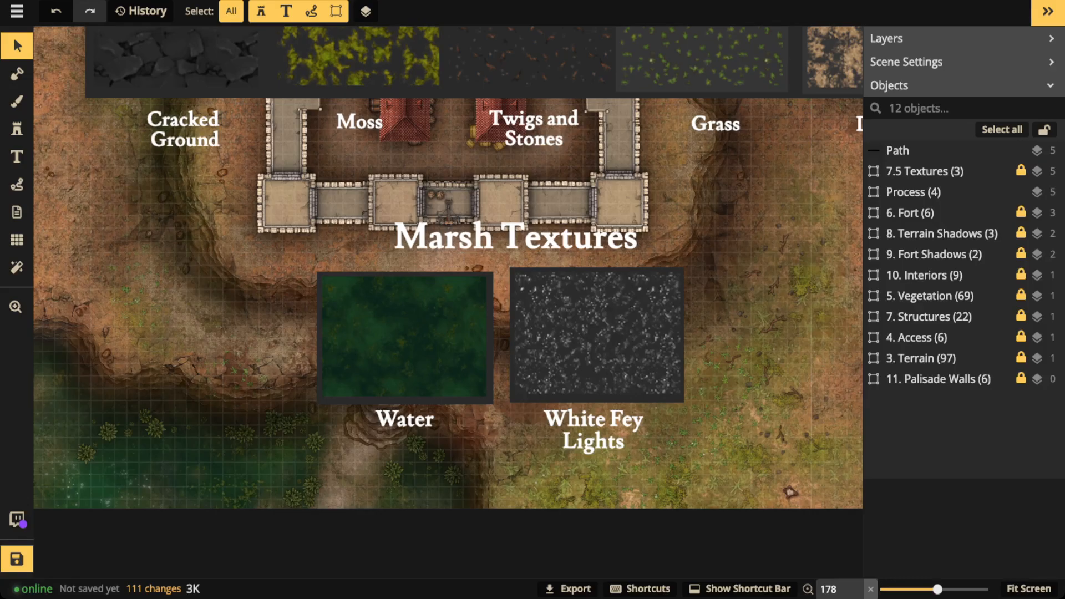
scroll(355, 300, "down", 5)
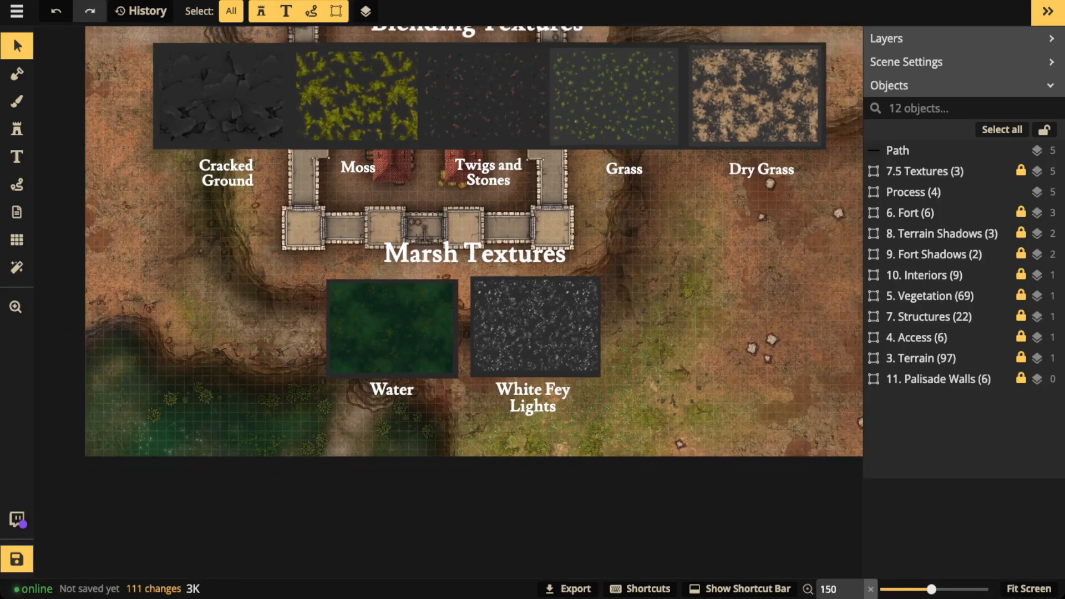
left_click_drag(355, 300, 356, 519)
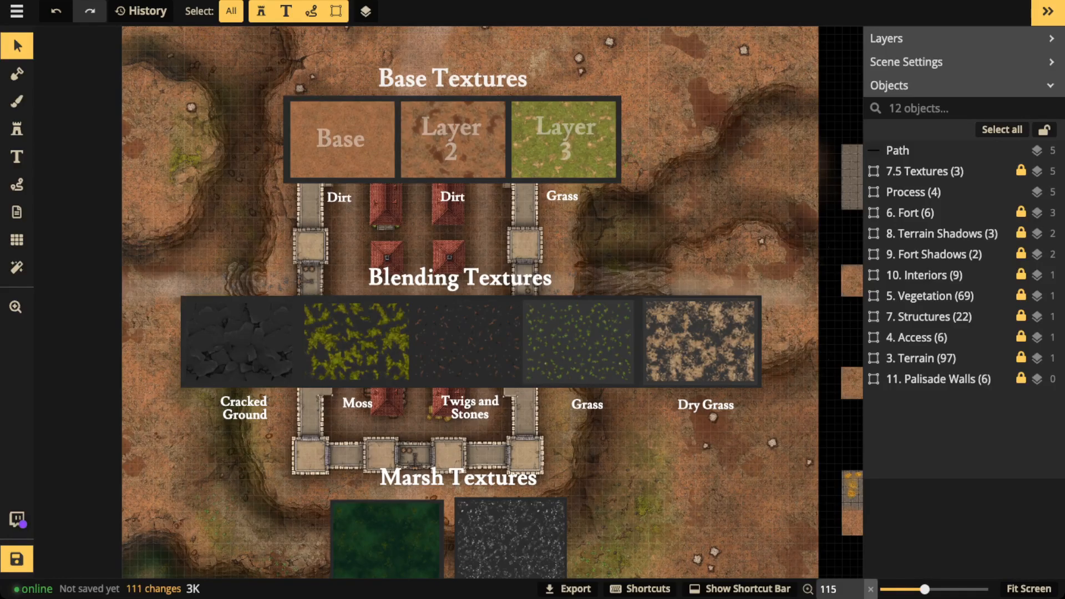
left_click_drag(356, 388, 359, 280)
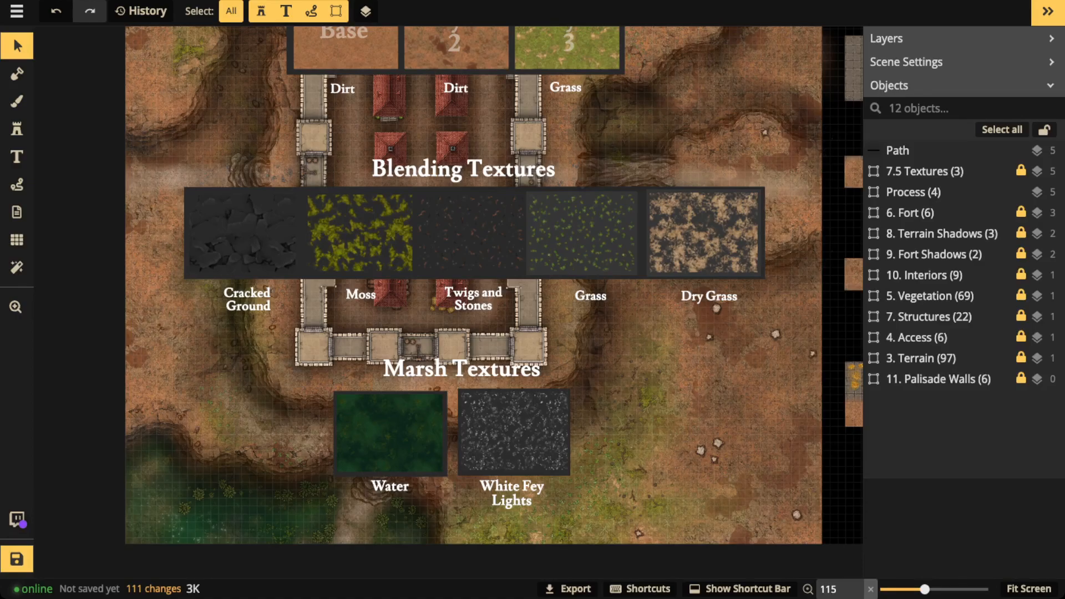
scroll(621, 149, "down", 2)
Delete the 7.5 Textures group of swatches and labels covering the fort map.
left_click(915, 171)
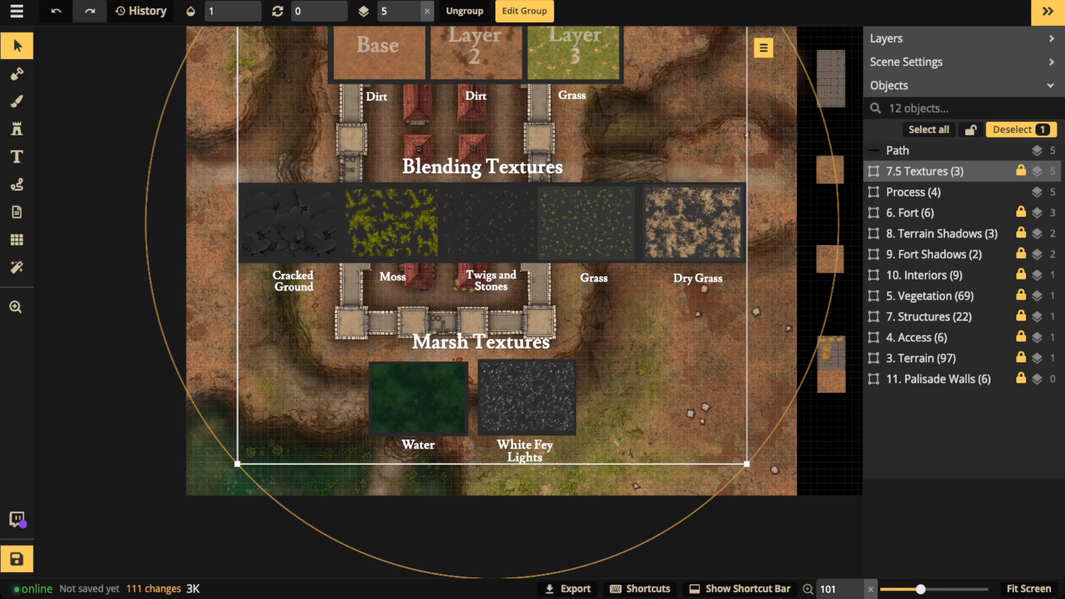
left_click(16, 307)
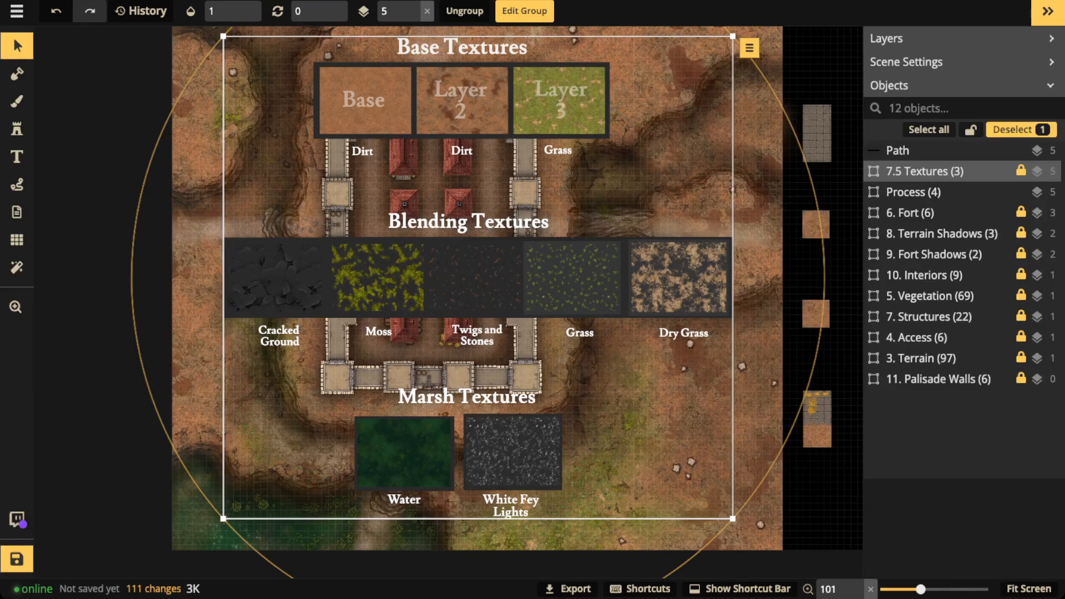
key("Delete")
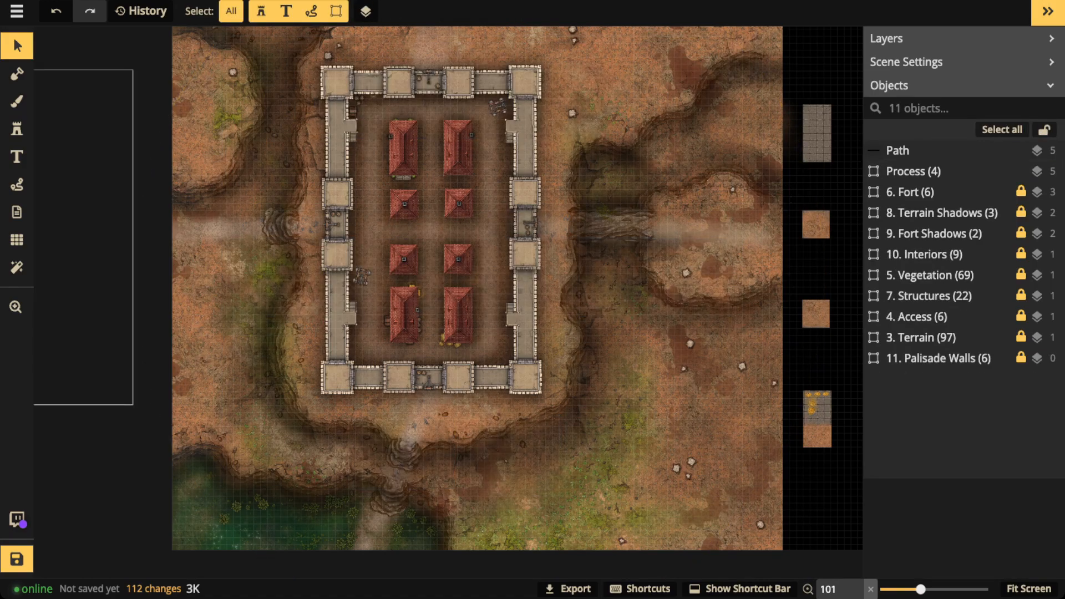
Bring the Process list over the fort for reading and return it beyond the map's west edge.
left_click_drag(83, 239, 295, 249)
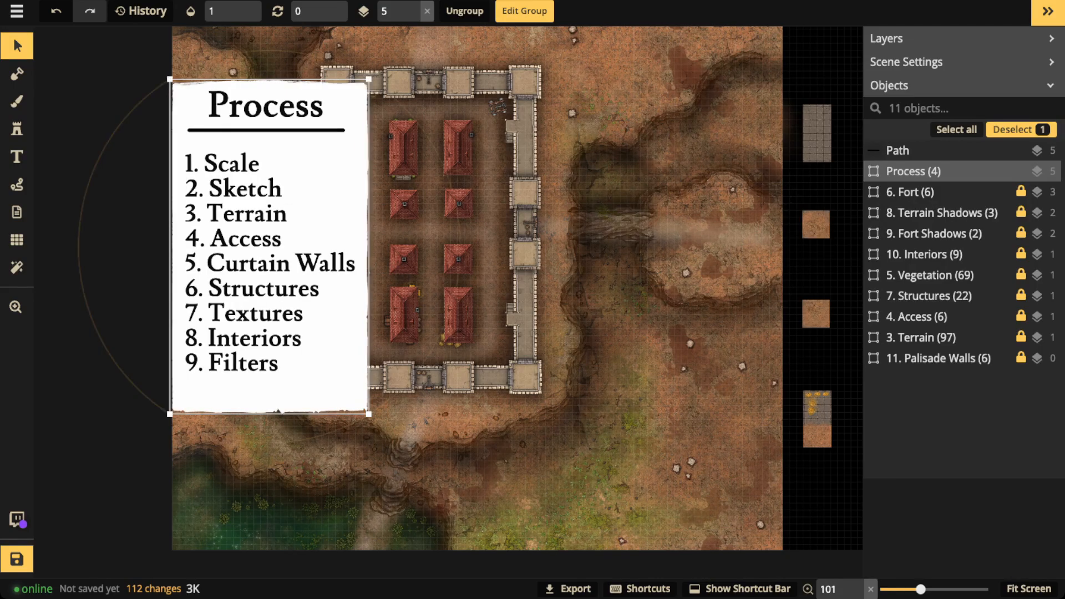
left_click_drag(270, 247, 350, 244)
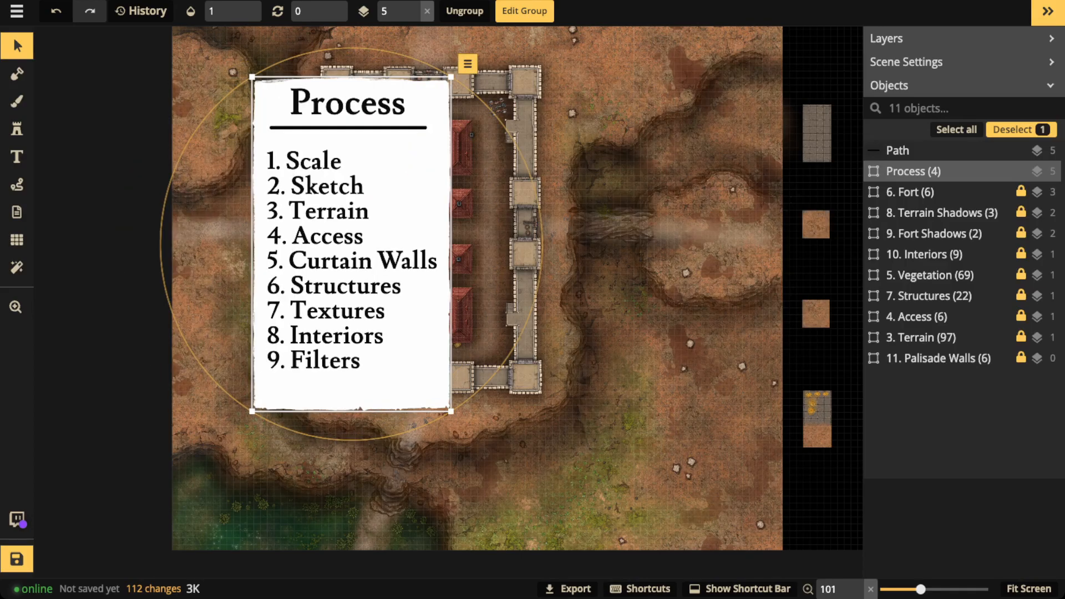
left_click_drag(350, 245, 220, 244)
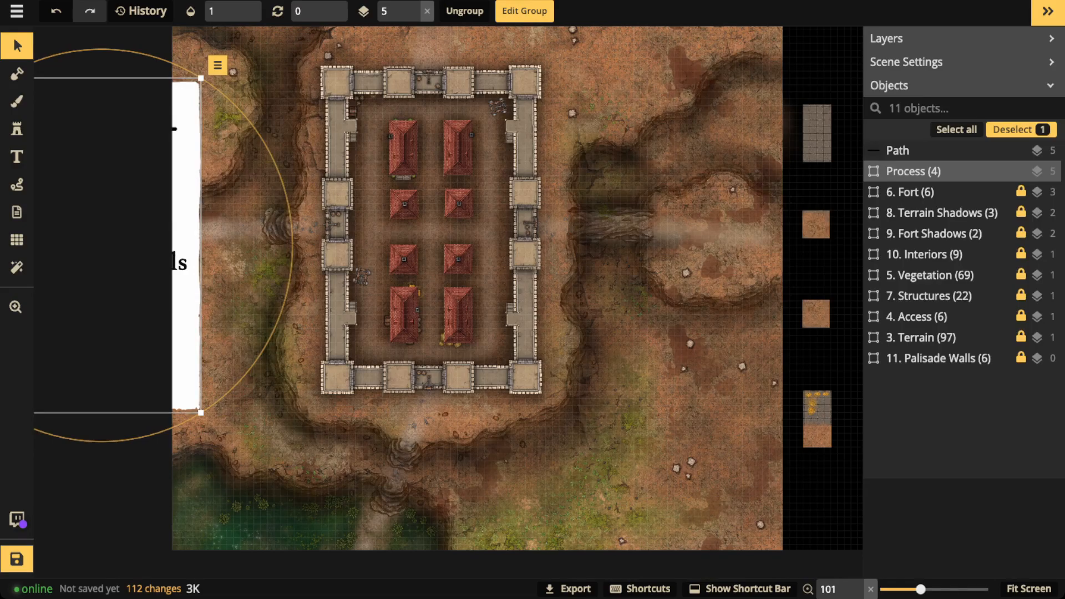
left_click_drag(139, 244, 66, 247)
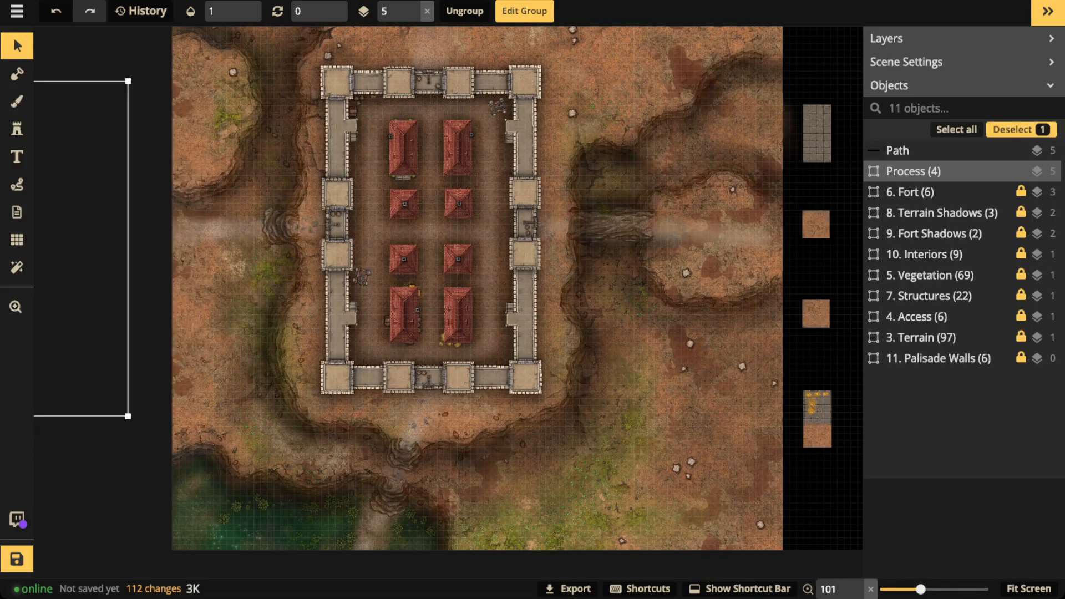
Look over the finished fort and its terrain, across to the separate interior floors east of the map.
scroll(561, 222, "down", 1)
scroll(344, 227, "up", 5)
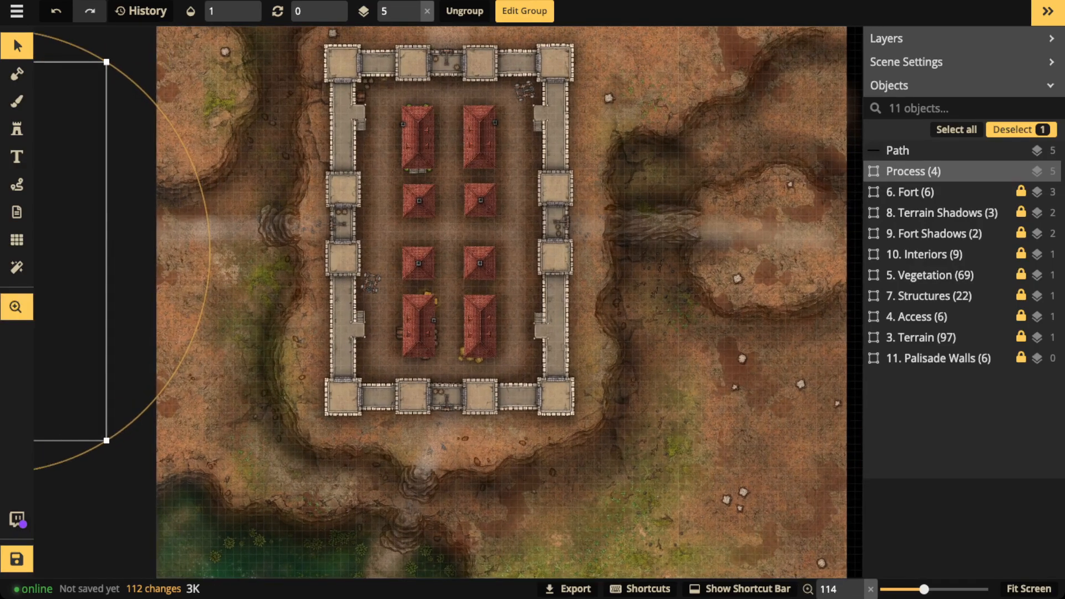
left_click_drag(386, 228, 400, 228)
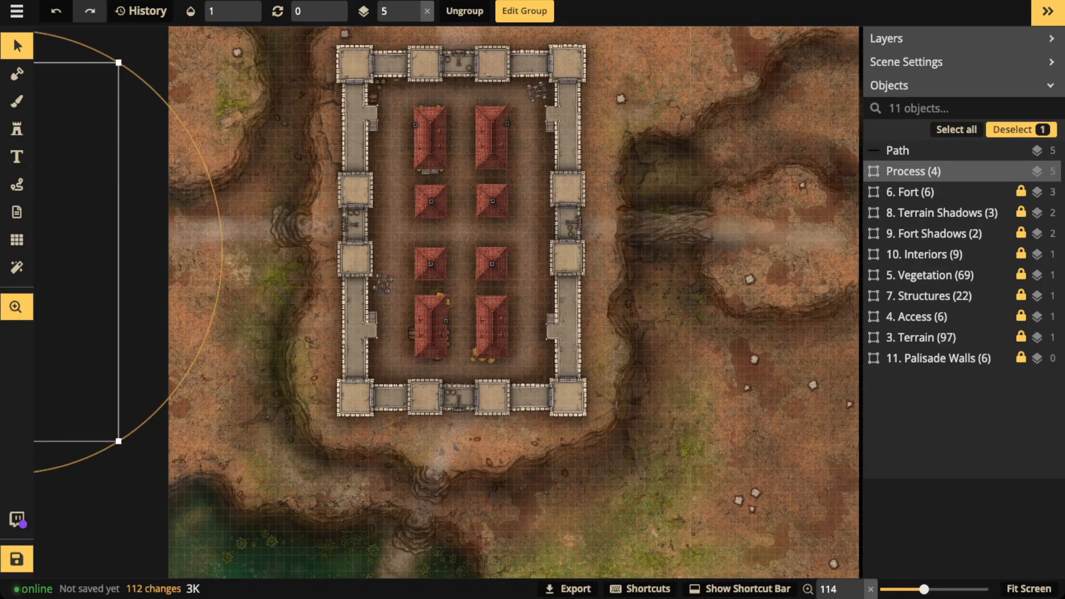
scroll(740, 330, "down", 2)
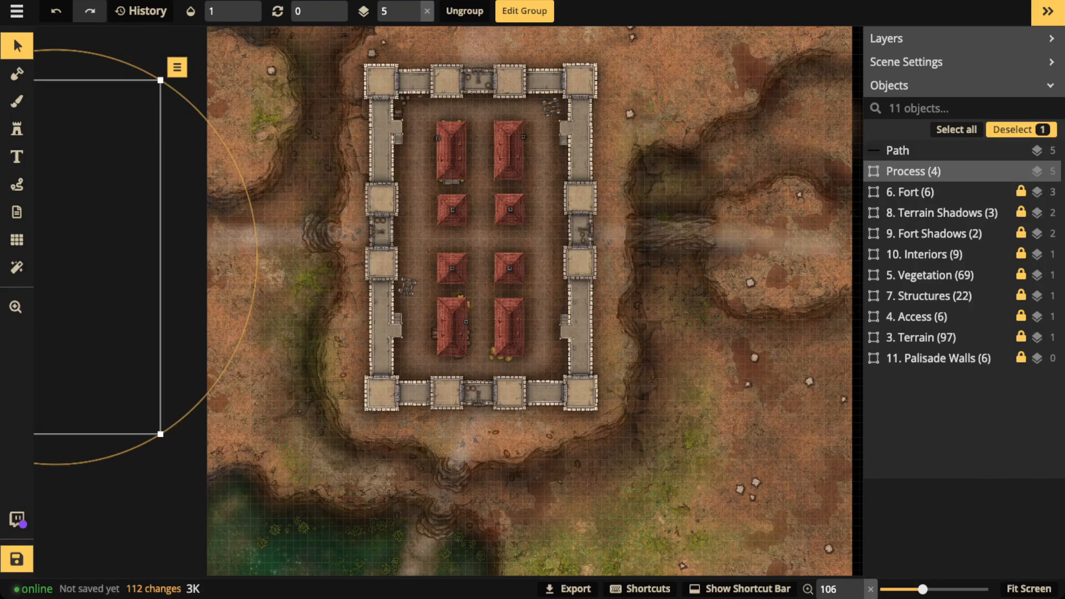
scroll(529, 300, "up", 2)
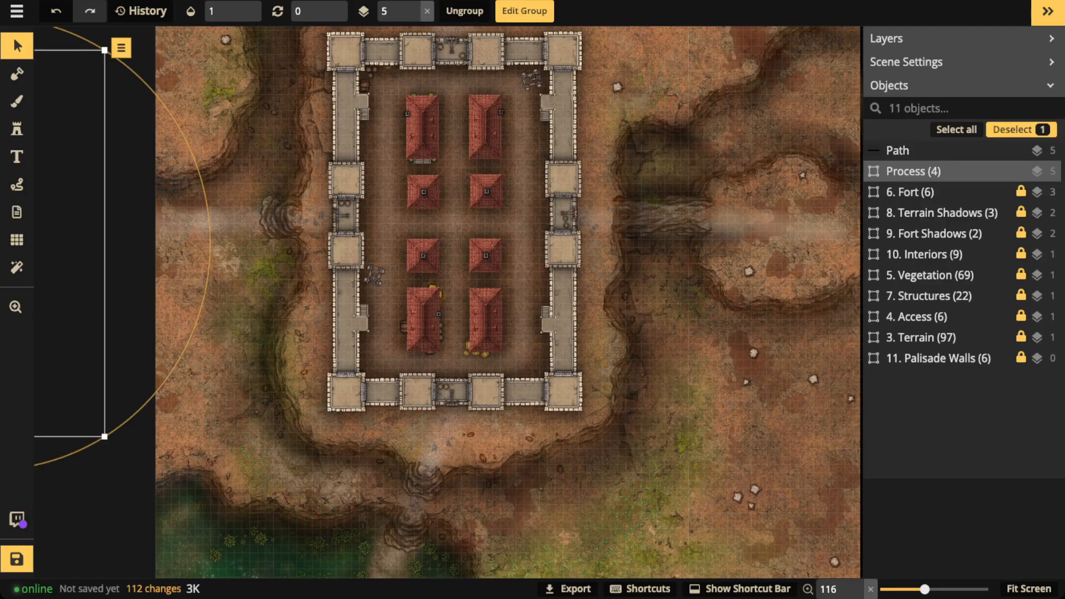
scroll(643, 424, "down", 3)
left_click_drag(643, 424, 311, 426)
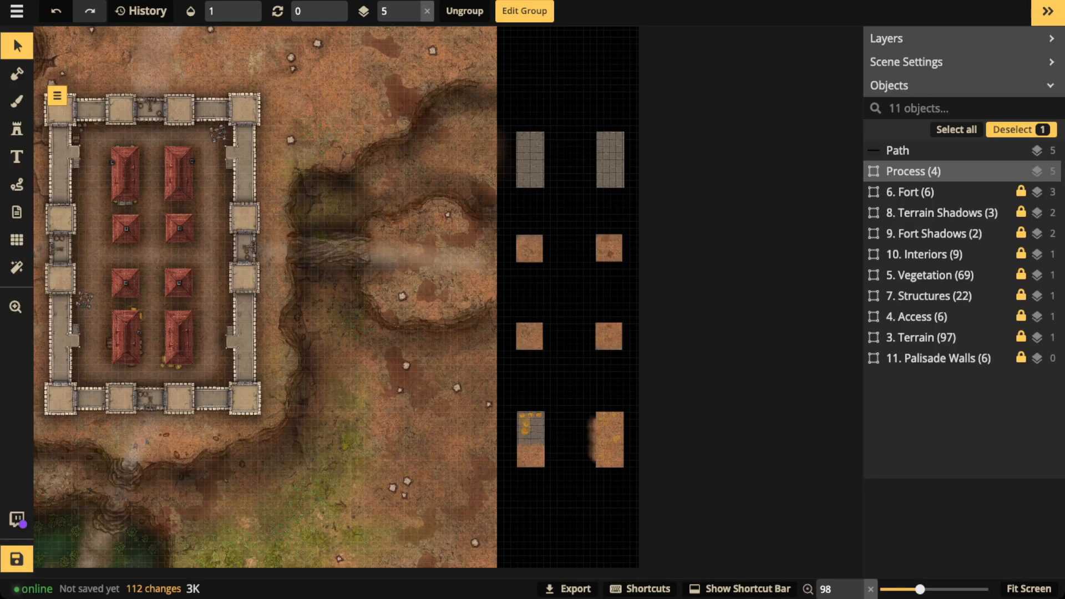
Examine the northwestern tiled stone floor among the separate interiors up close, and deselect the Process group.
scroll(557, 160, "up", 5)
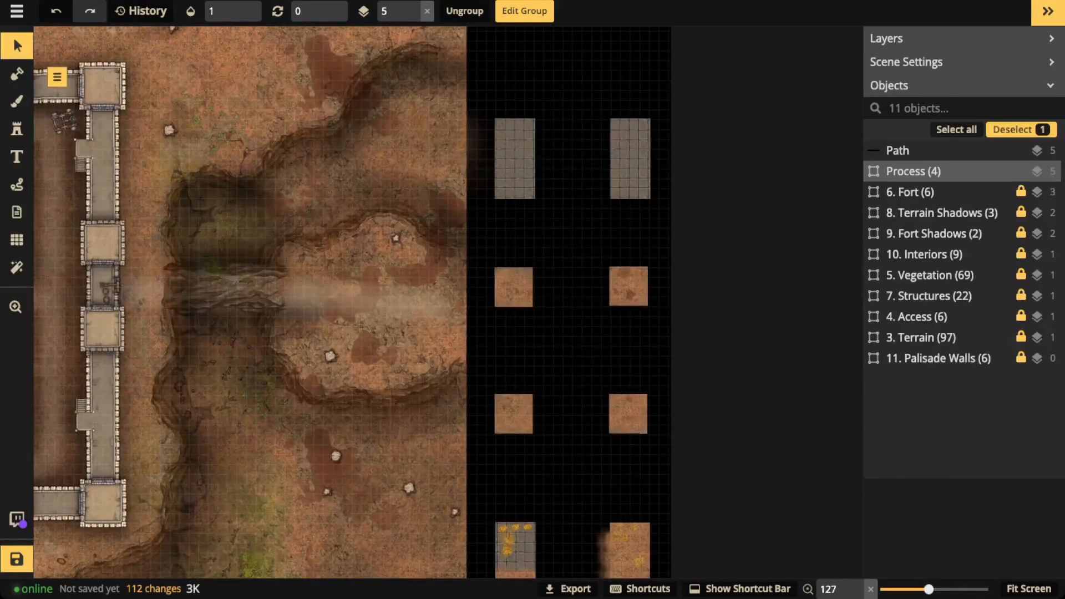
scroll(514, 158, "up", 6)
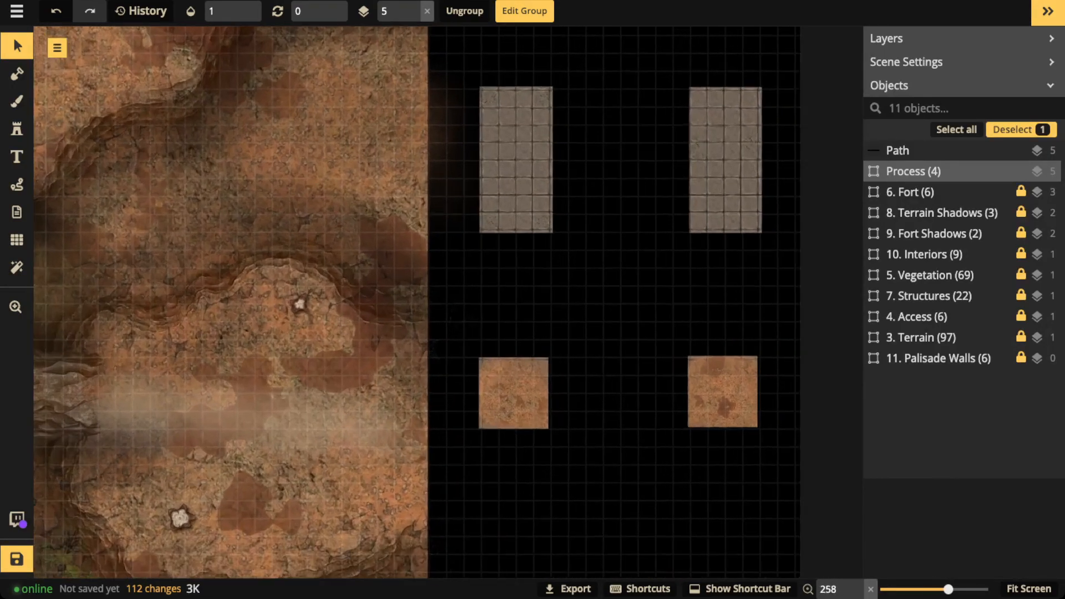
scroll(519, 147, "up", 6)
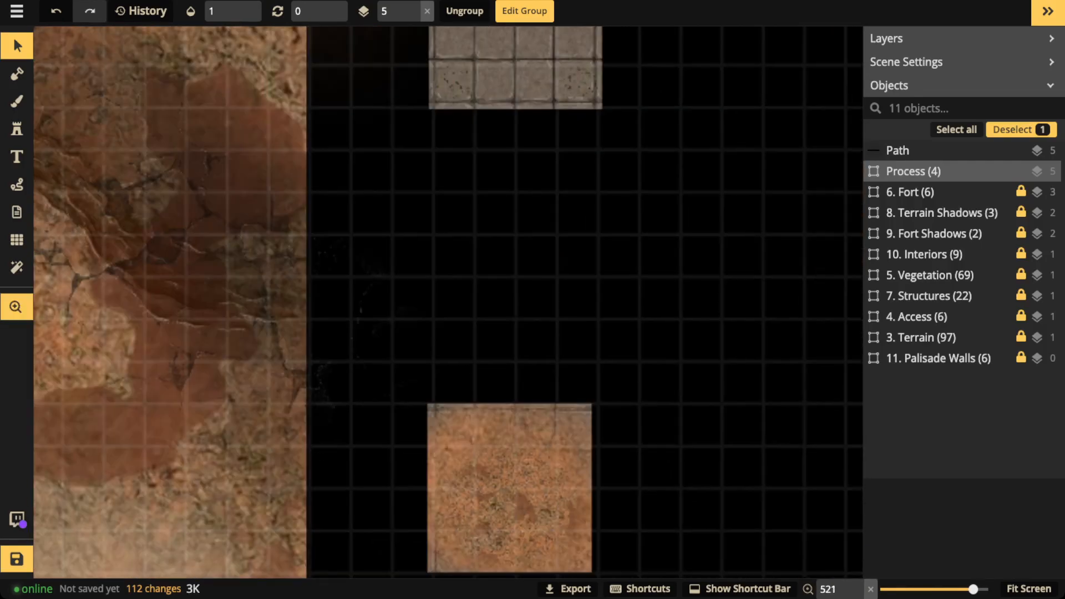
left_click_drag(539, 50, 527, 355)
scroll(527, 358, "up", 2)
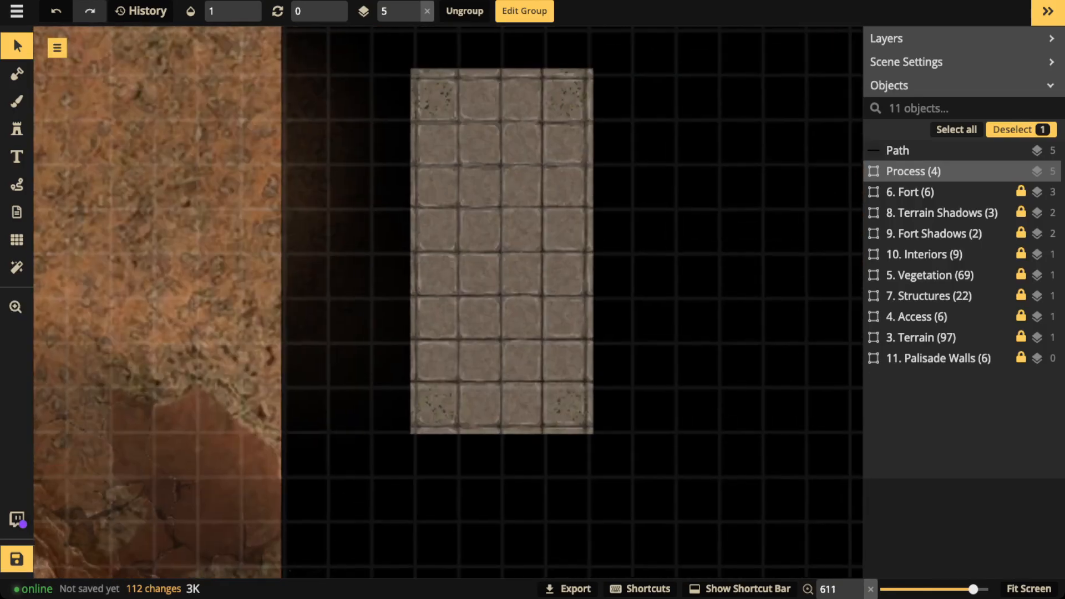
scroll(500, 305, "up", 2)
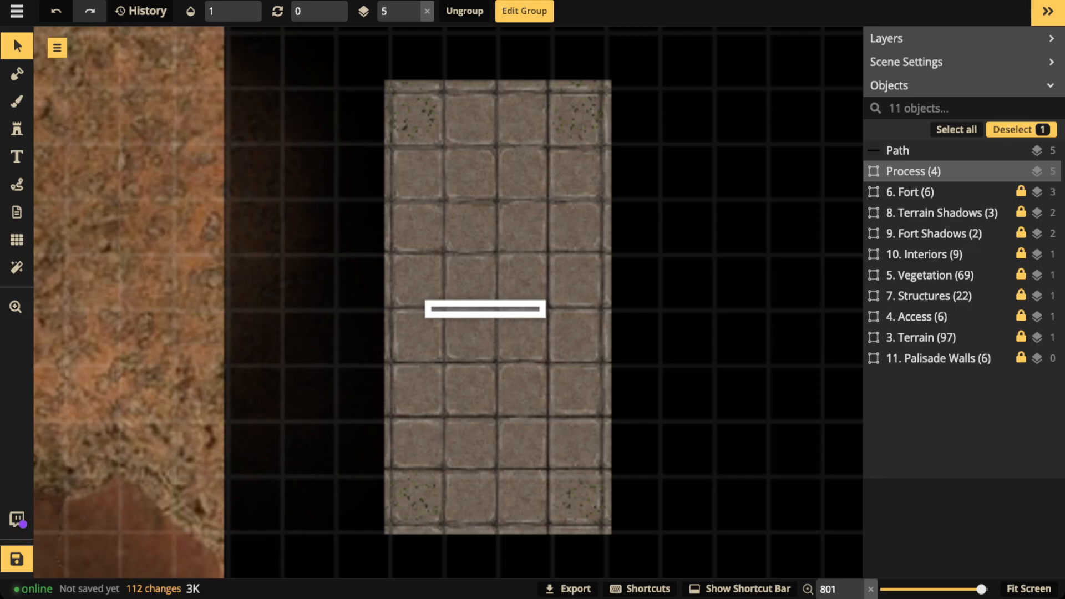
key("Escape")
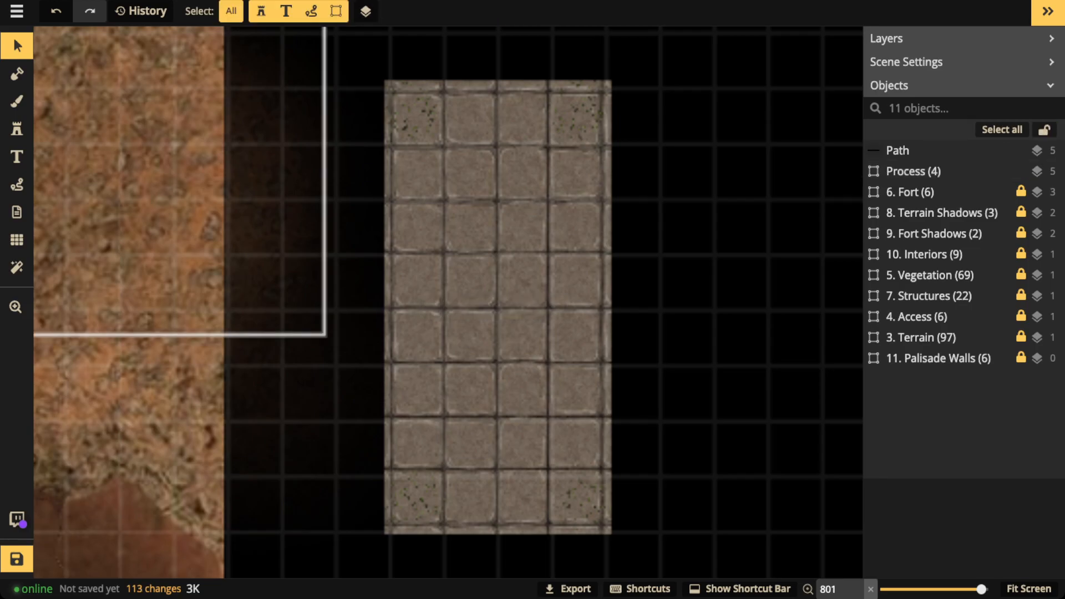
Compare the two tiled stone floors in the northernmost row of interiors, including their speckled corner and wall details.
scroll(479, 208, "down", 4)
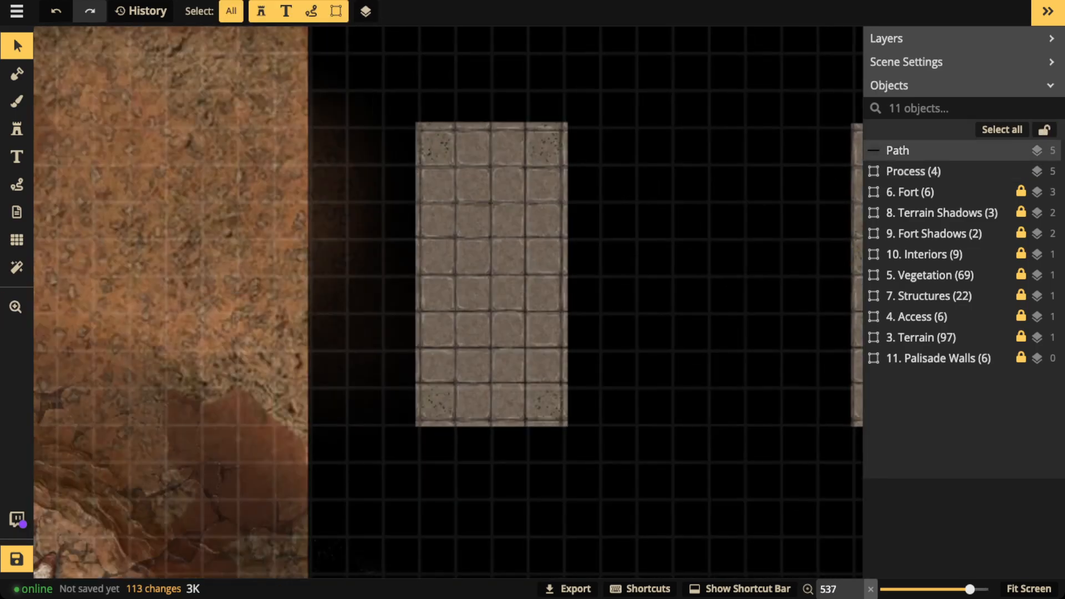
scroll(480, 239, "down", 1)
scroll(480, 239, "up", 3)
scroll(485, 237, "up", 1)
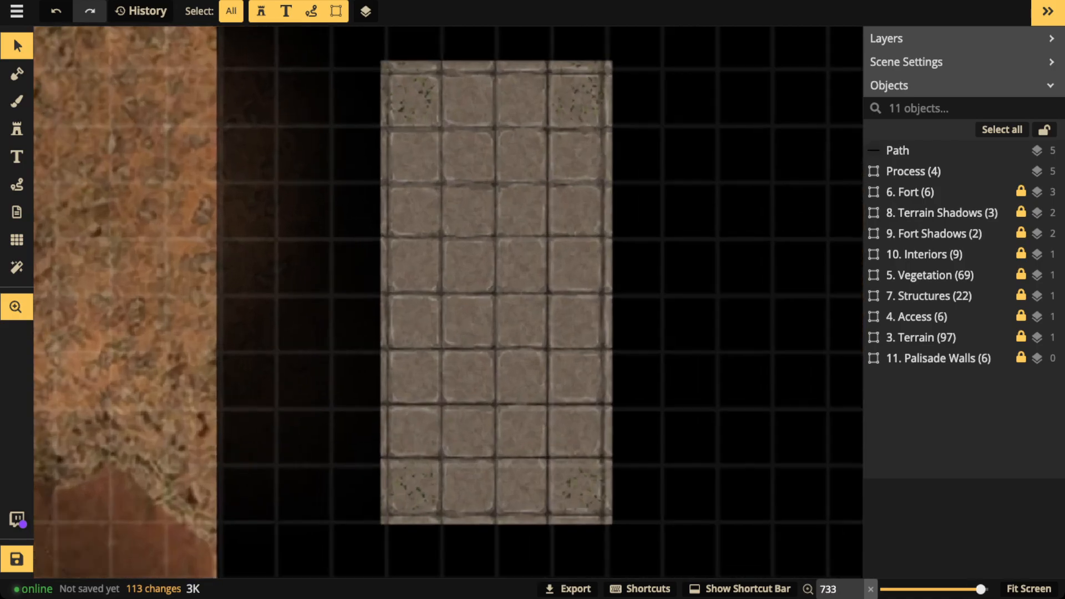
left_click_drag(484, 237, 373, 233)
scroll(426, 222, "down", 2)
left_click_drag(655, 227, 122, 261)
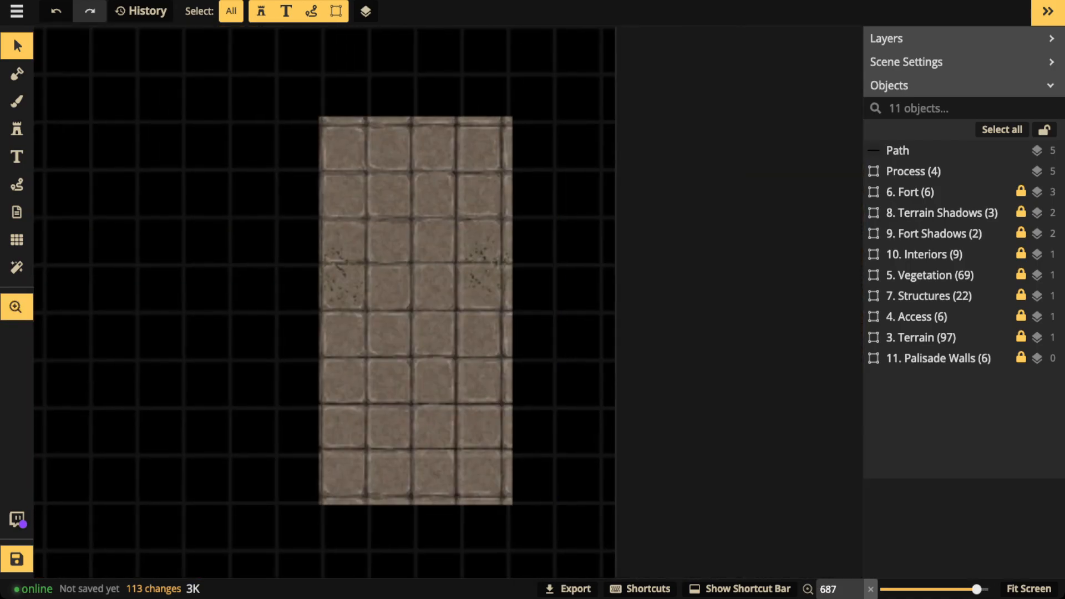
Examine the northeastern tiled floor up close, and survey the bare floors of all the interiors beside the terrain.
scroll(363, 238, "up", 1)
left_click_drag(388, 285, 400, 265)
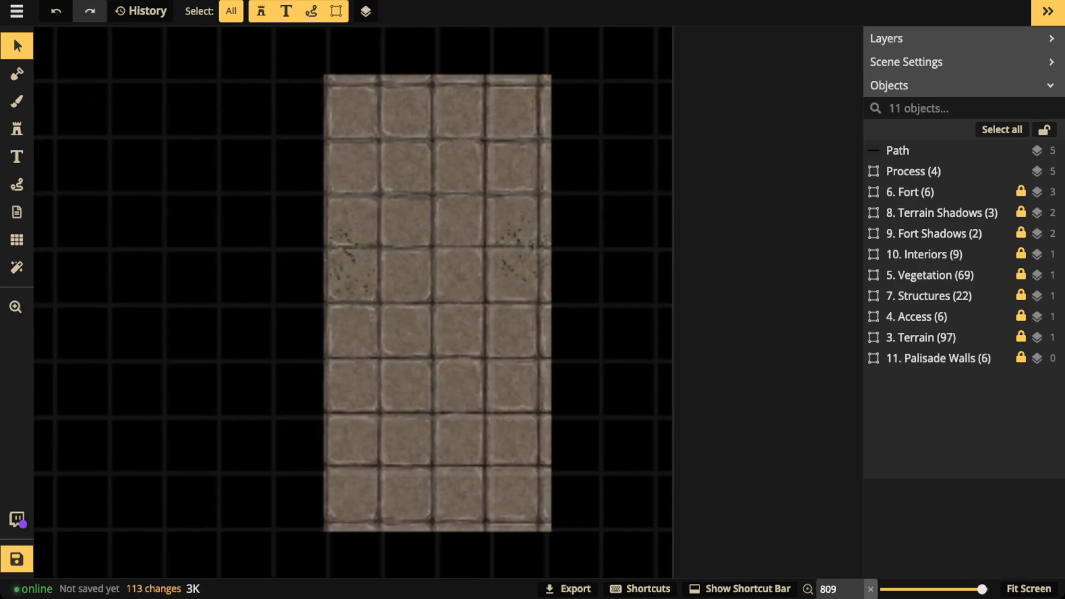
scroll(360, 252, "down", 4)
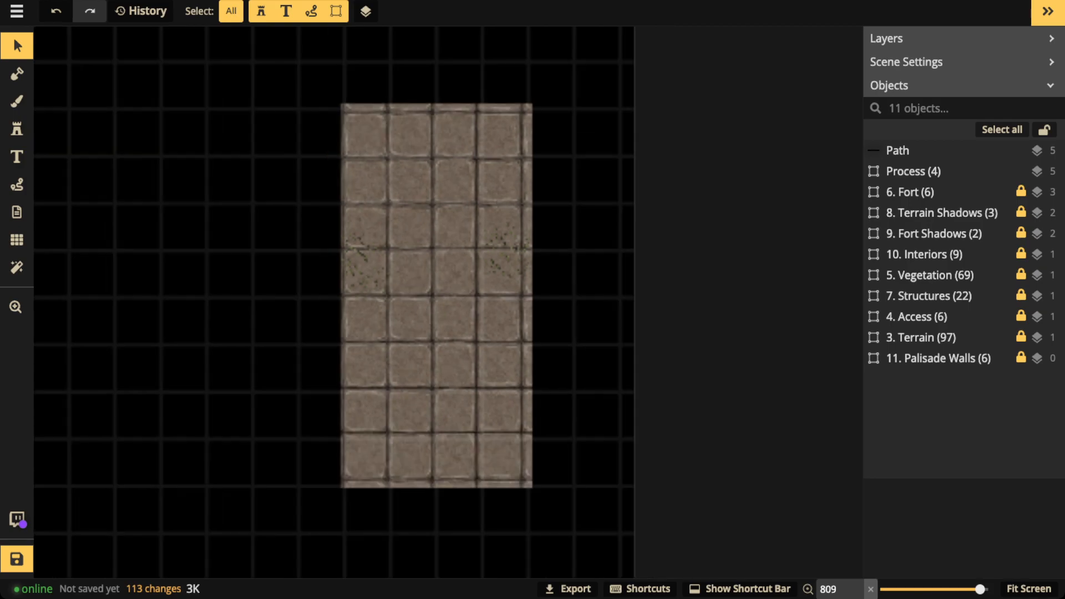
scroll(360, 251, "down", 1)
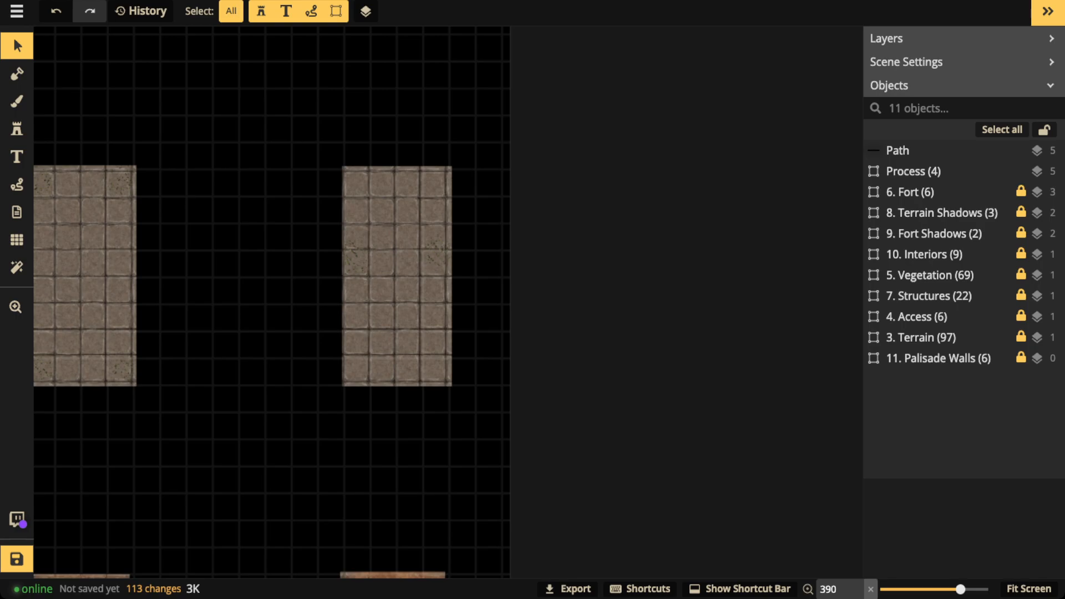
scroll(360, 251, "down", 3)
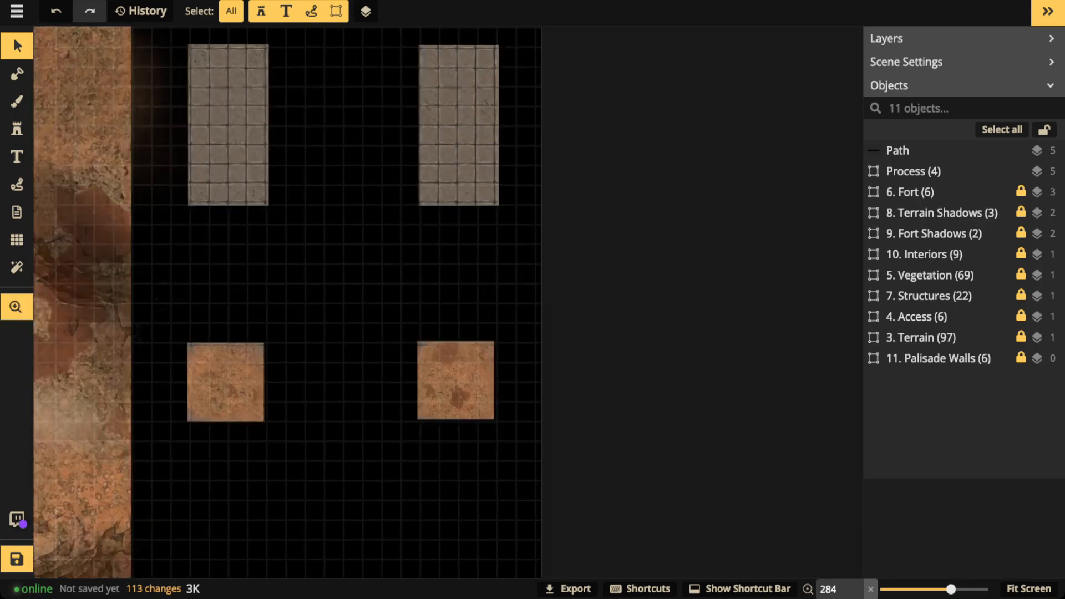
scroll(317, 234, "down", 4)
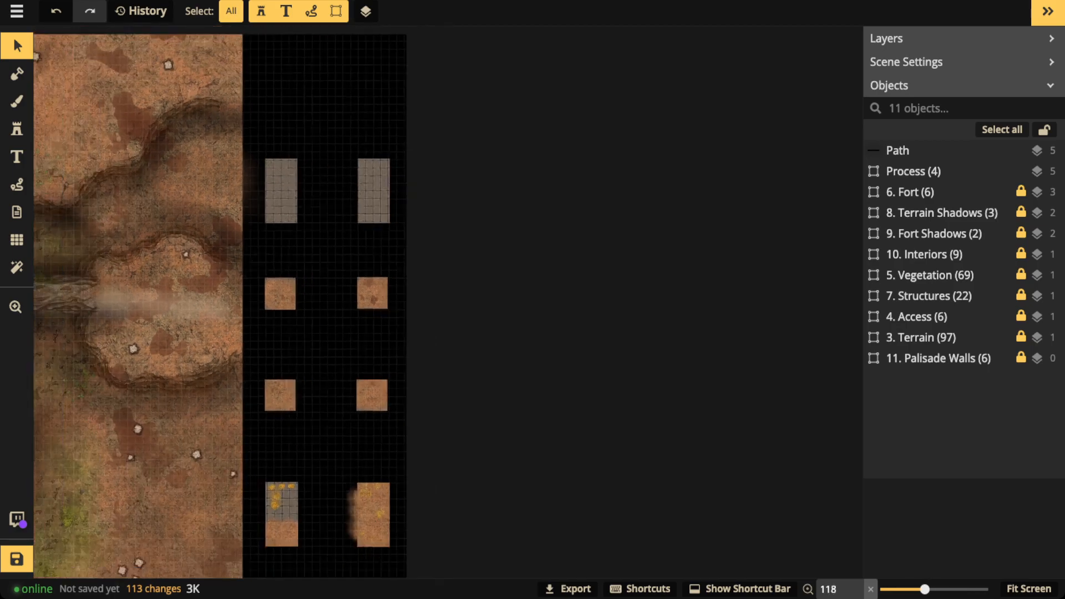
scroll(317, 235, "down", 1)
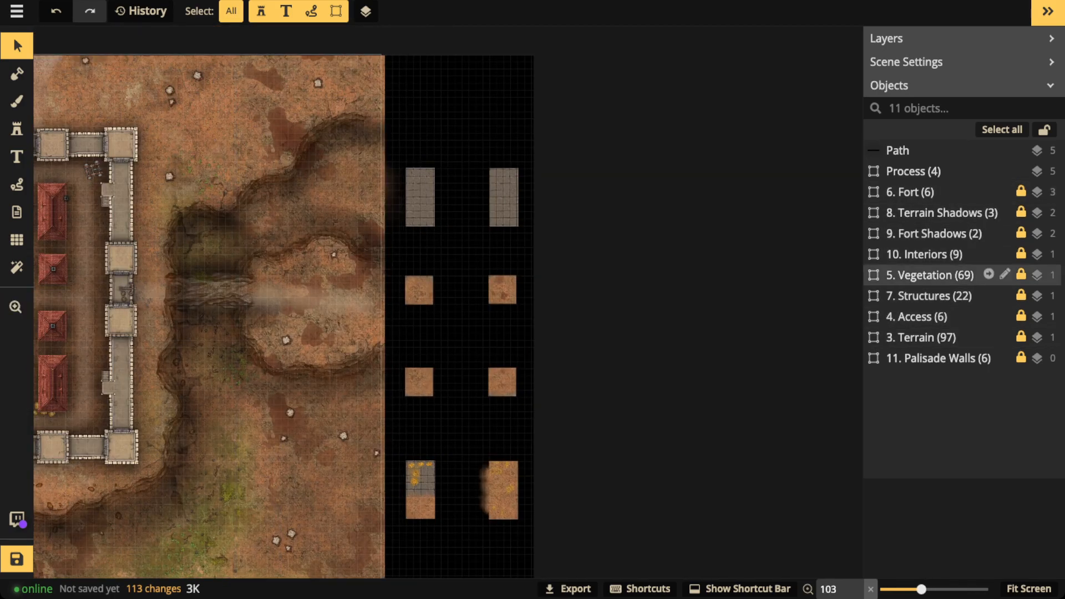
Restore the walls, furniture and labels of the interiors by setting the 10. Interiors group's opacity to 1, and deselect it.
left_click(924, 254)
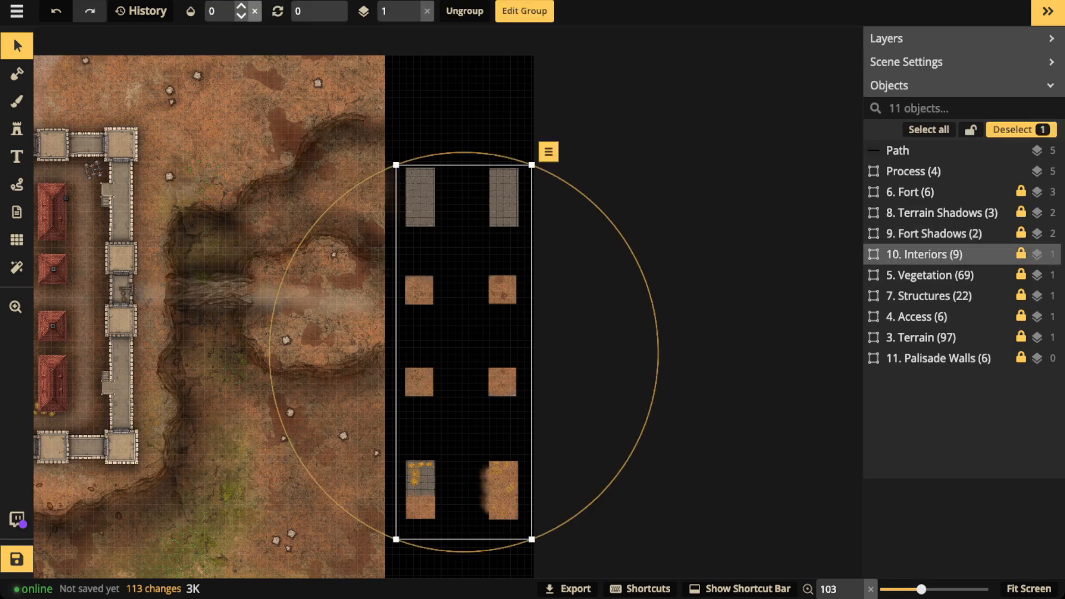
scroll(428, 224, "up", 5)
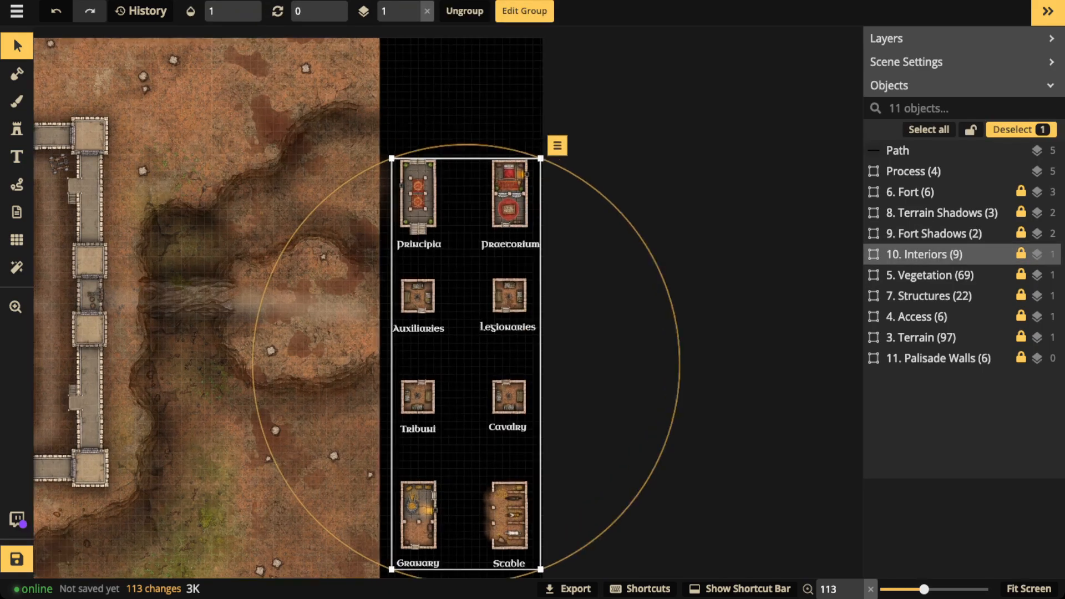
key("Escape")
scroll(419, 178, "up", 8)
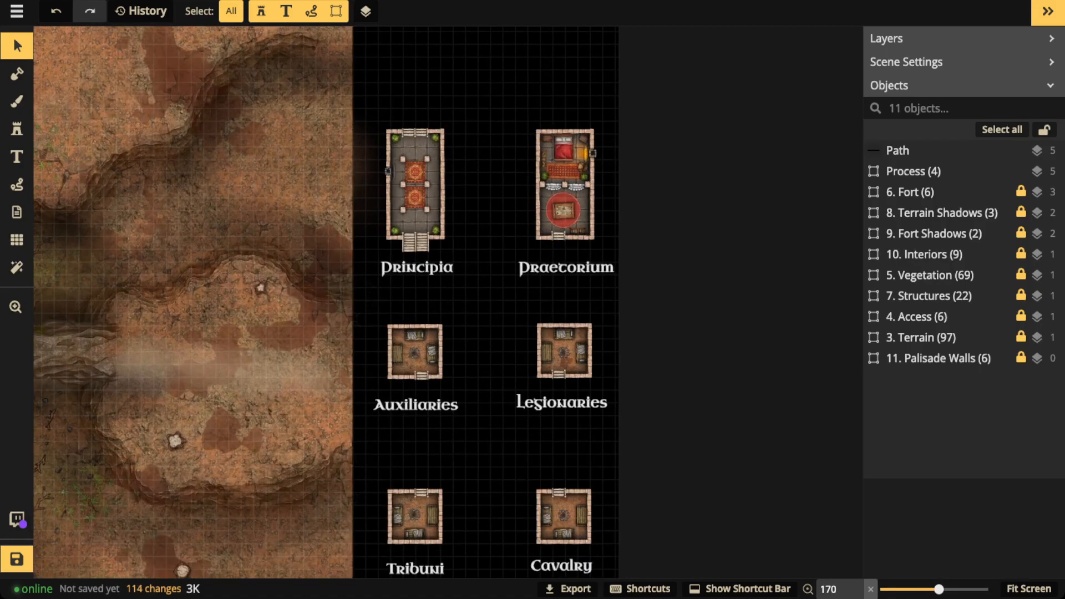
scroll(402, 175, "up", 9)
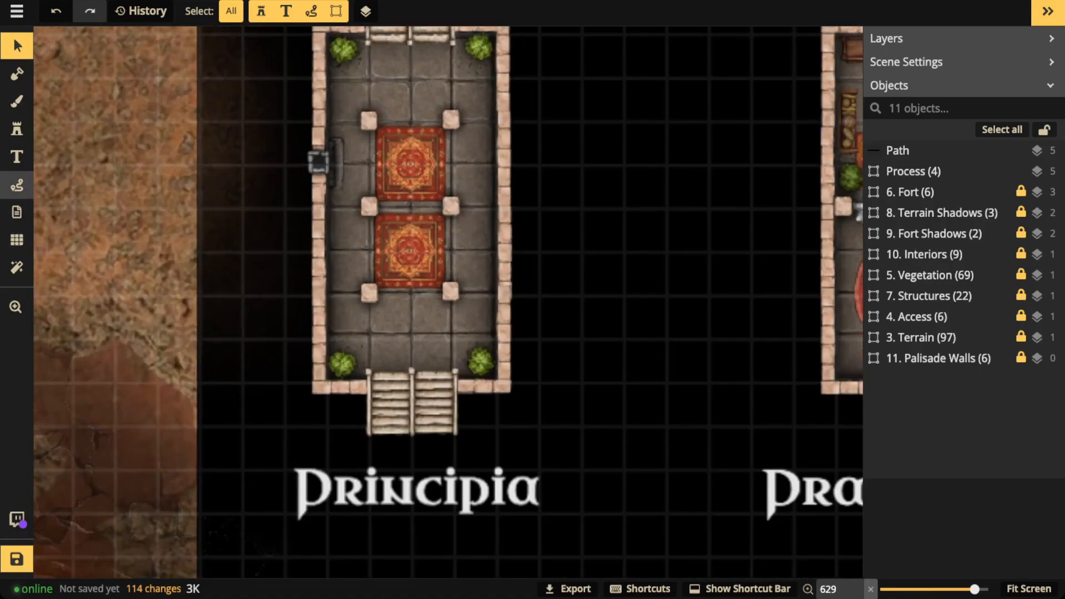
Configure the free-draw path with blur off, yellow colour and opacity 1.
left_click(17, 185)
left_click(45, 375)
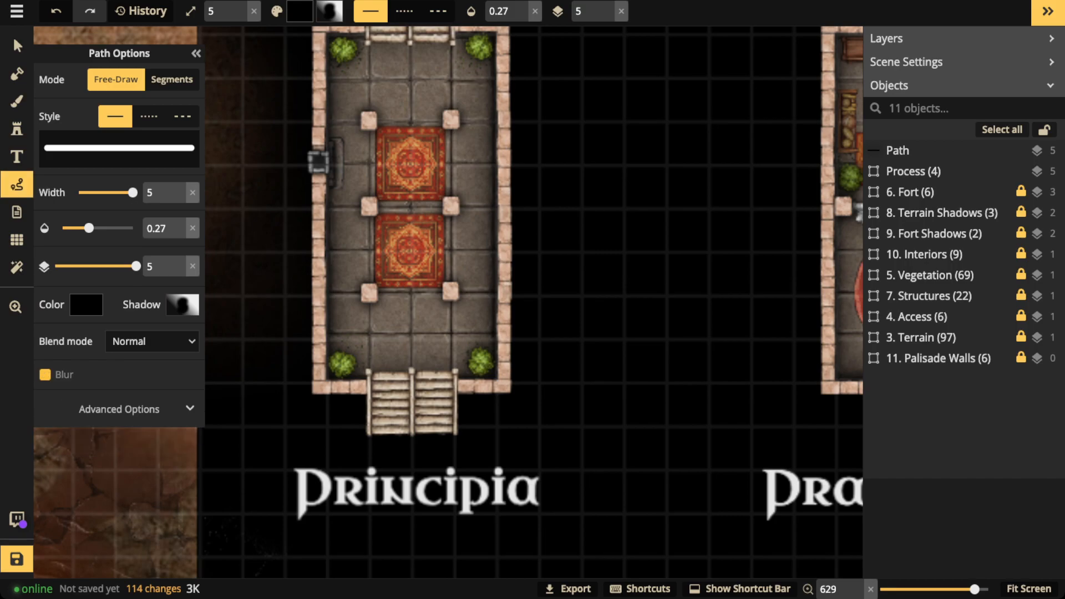
left_click(86, 306)
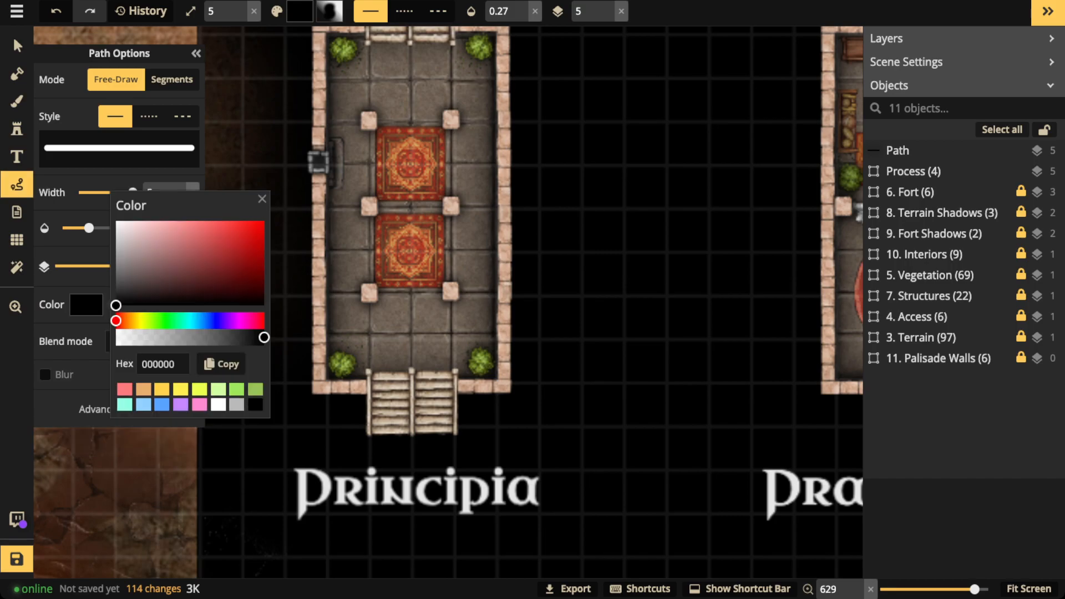
left_click(181, 390)
left_click(262, 199)
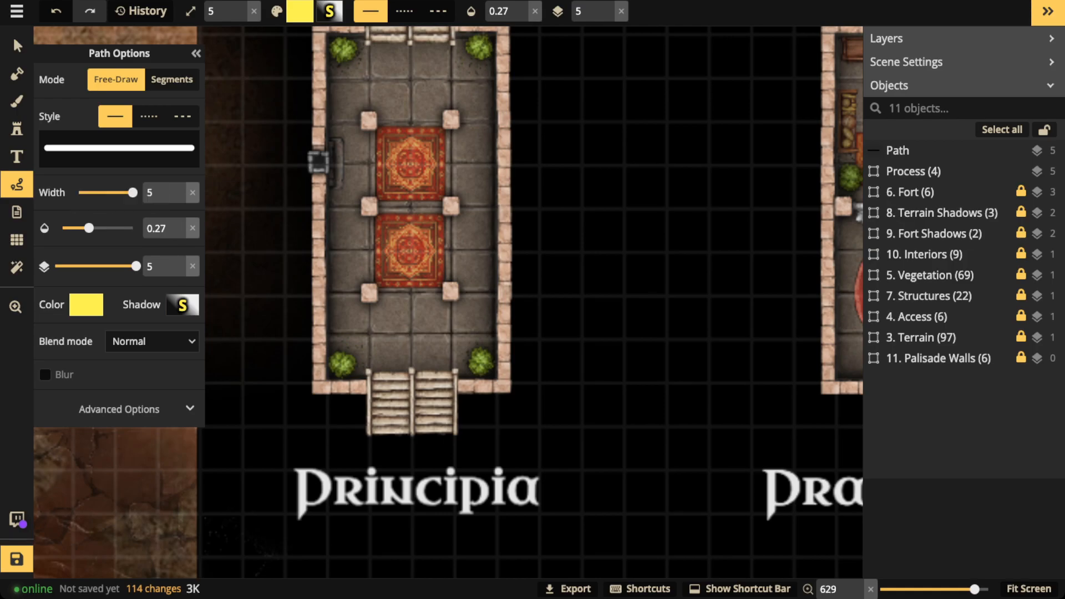
left_click(192, 229)
left_click(183, 304)
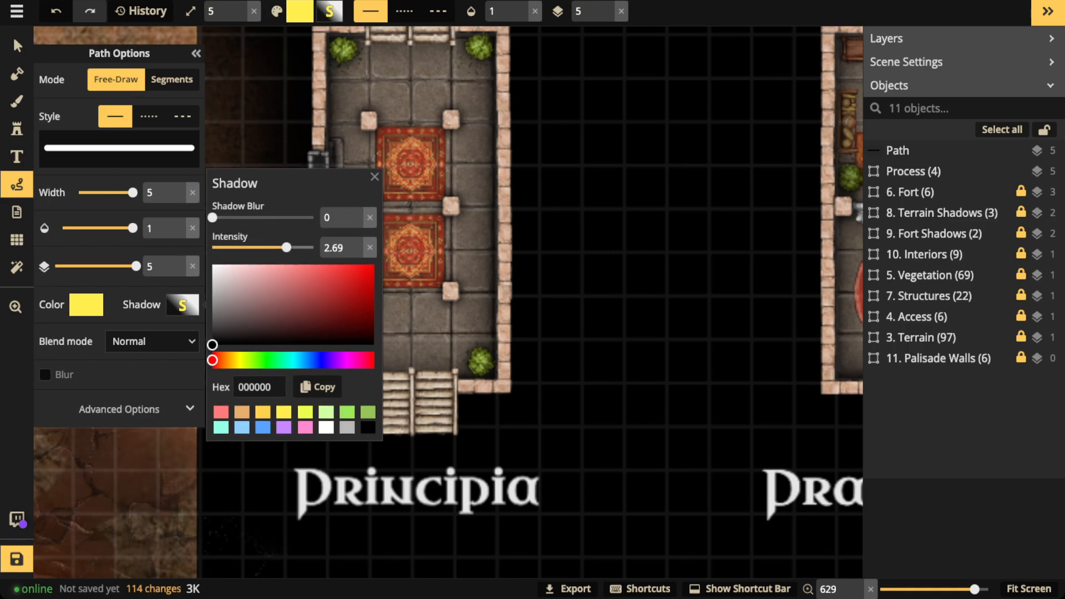
scroll(473, 203, "up", 3)
left_click_drag(473, 202, 565, 260)
scroll(604, 198, "down", 1)
scroll(565, 259, "down", 1)
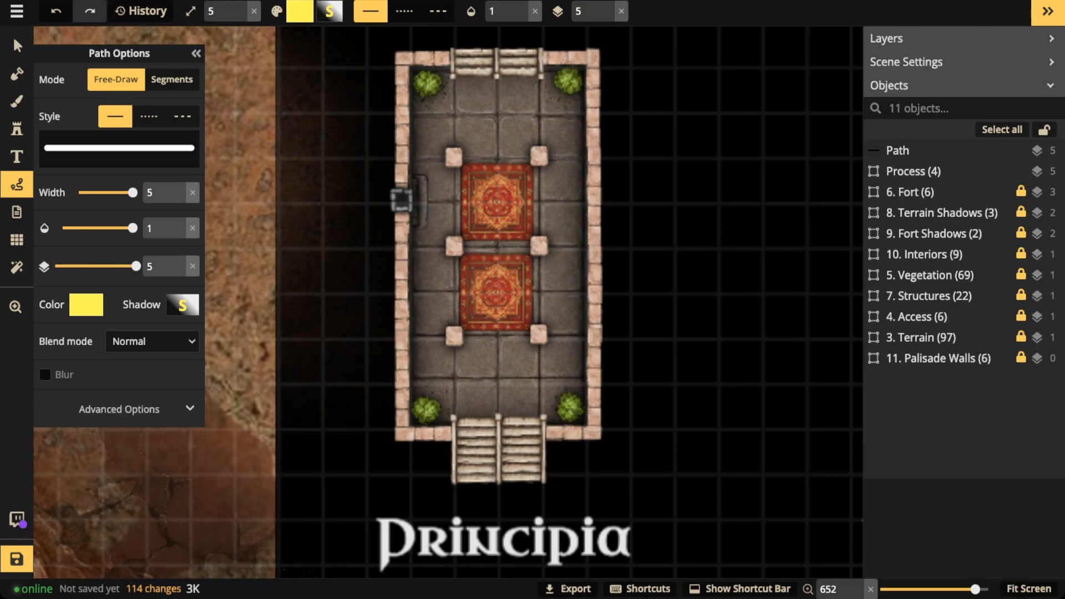
left_click(196, 53)
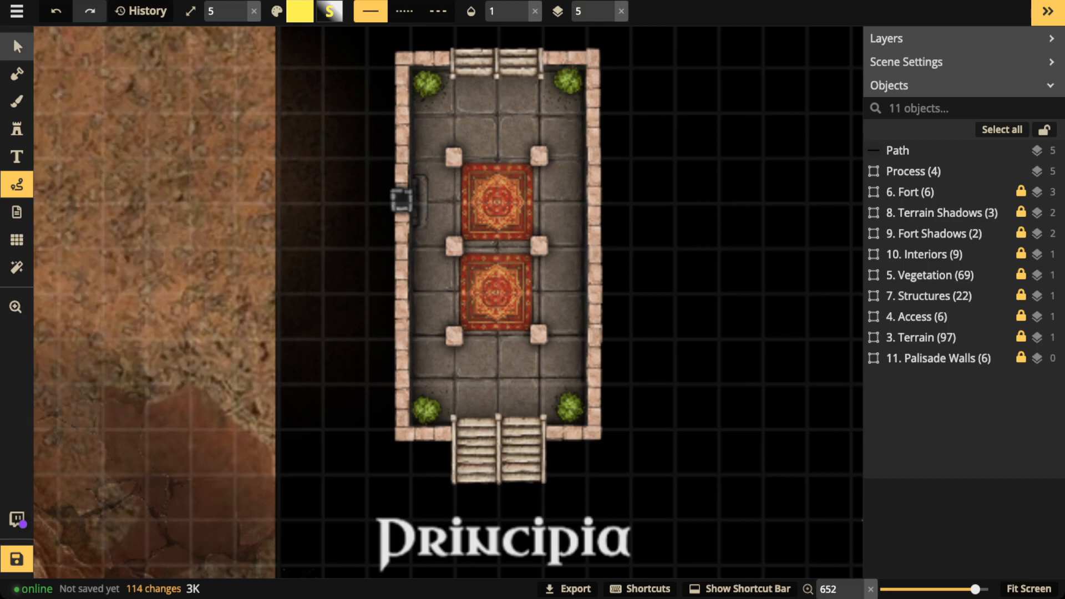
Examine the two large red-roofed buildings in the northern part of the fort, including their chimneys and entrances.
left_click(18, 46)
scroll(221, 228, "down", 5)
key("space")
left_click_drag(221, 227, 598, 225)
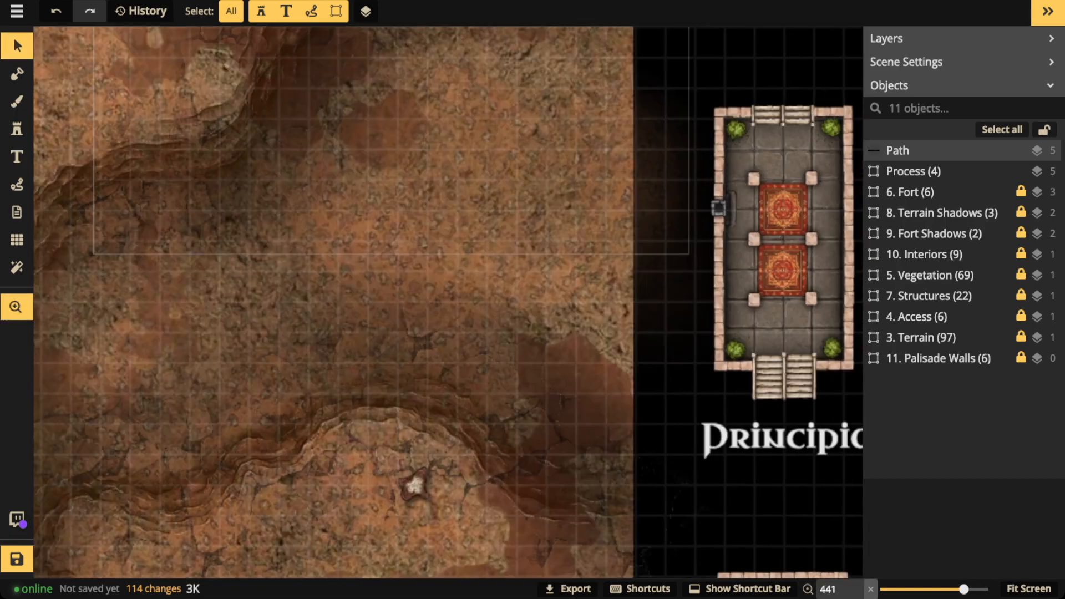
scroll(389, 243, "down", 2)
scroll(838, 247, "down", 5)
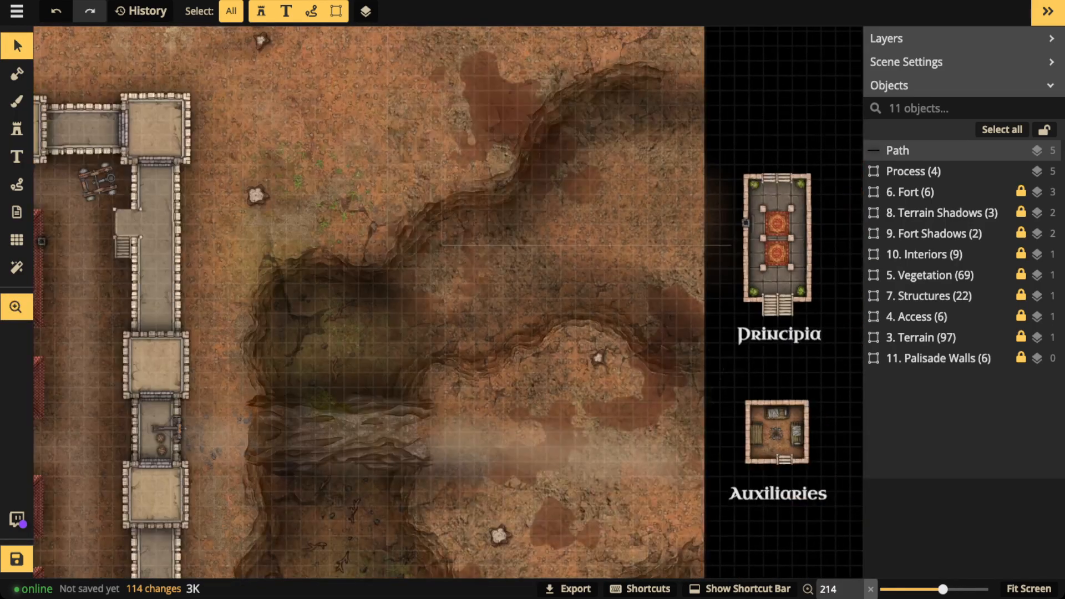
left_click_drag(233, 247, 529, 257)
left_click_drag(194, 272, 323, 272)
scroll(322, 273, "up", 3)
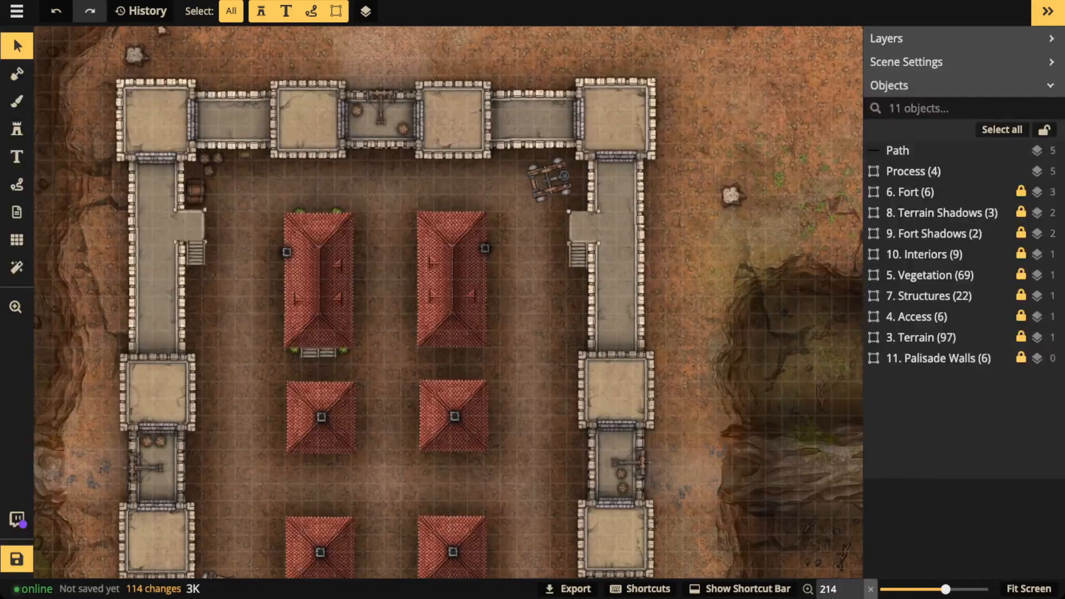
scroll(323, 319, "up", 7)
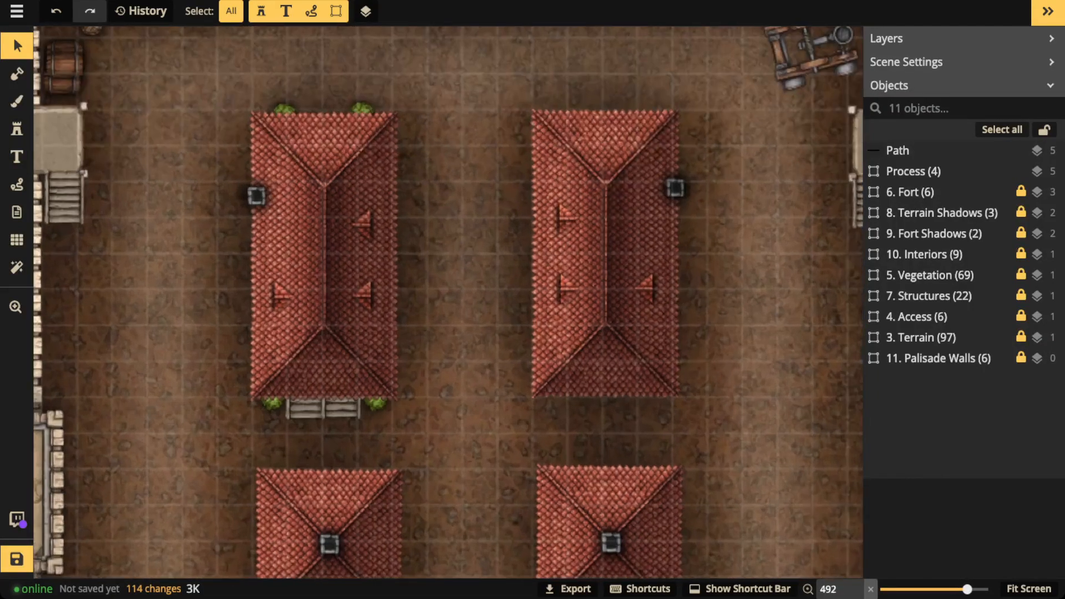
scroll(322, 319, "up", 1)
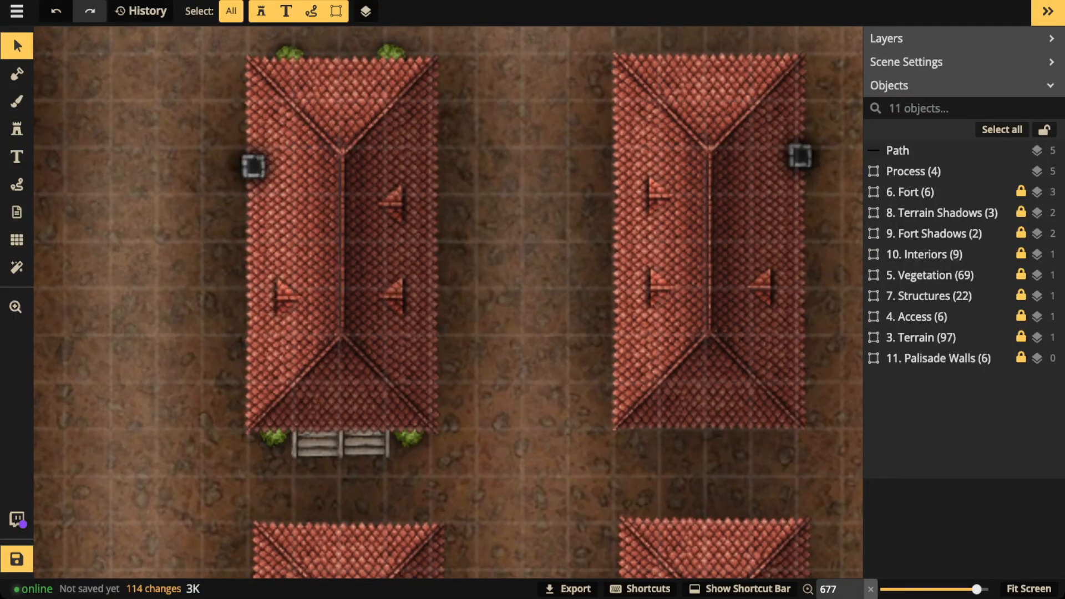
left_click_drag(322, 318, 123, 340)
mouse_move(693, 311)
left_mouse_down()
mouse_move(174, 316)
mouse_move(699, 325)
left_mouse_up()
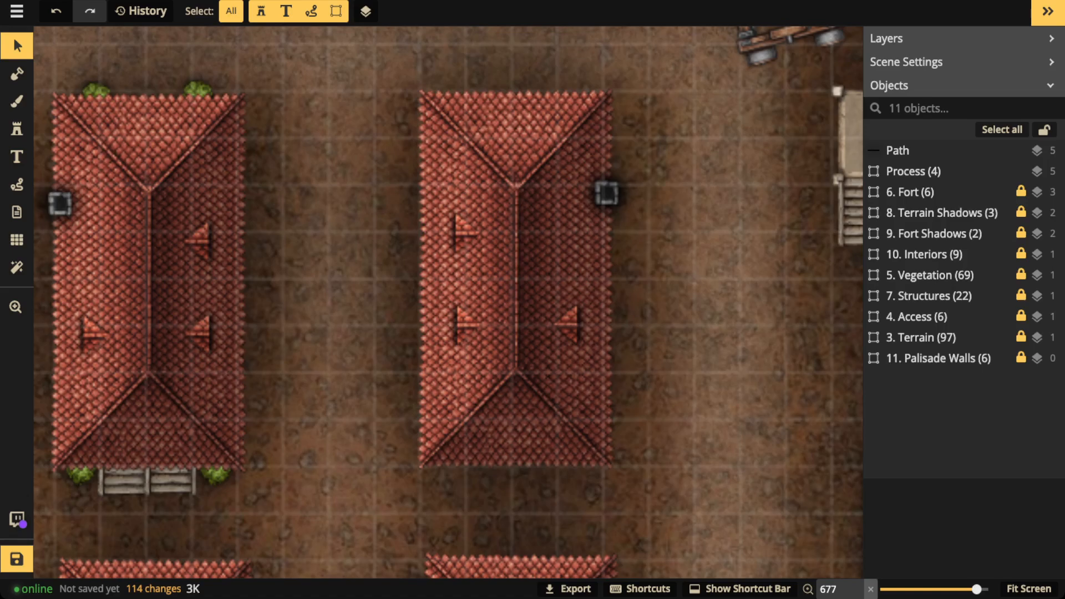
Return to the Principia interior east of the map and examine its columns, rugs and southern steps up close.
scroll(58, 206, "down", 5)
left_click_drag(610, 310, 293, 310)
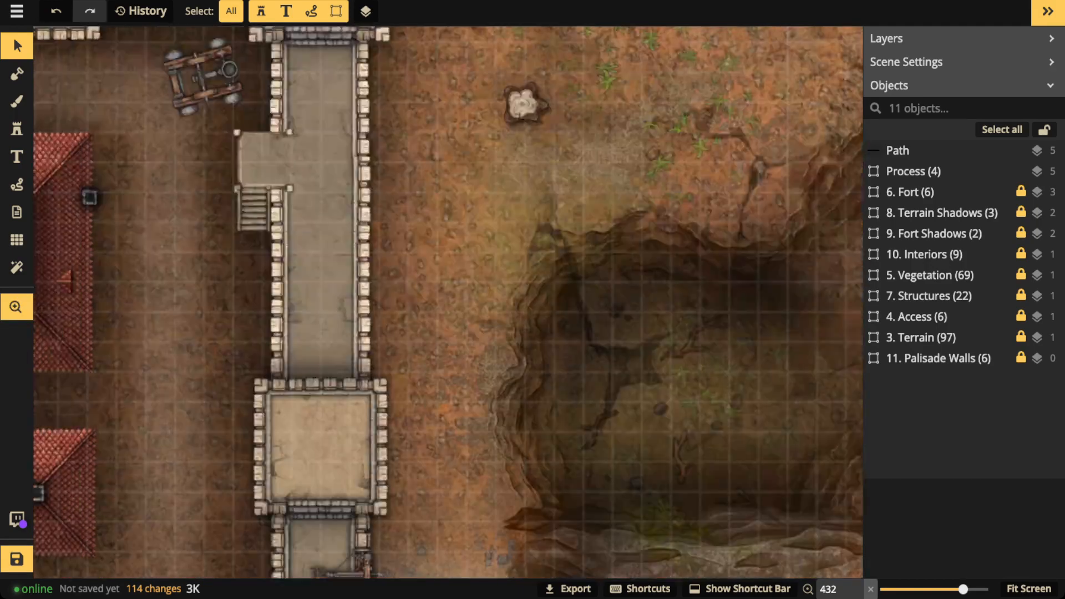
scroll(448, 302, "right", 15)
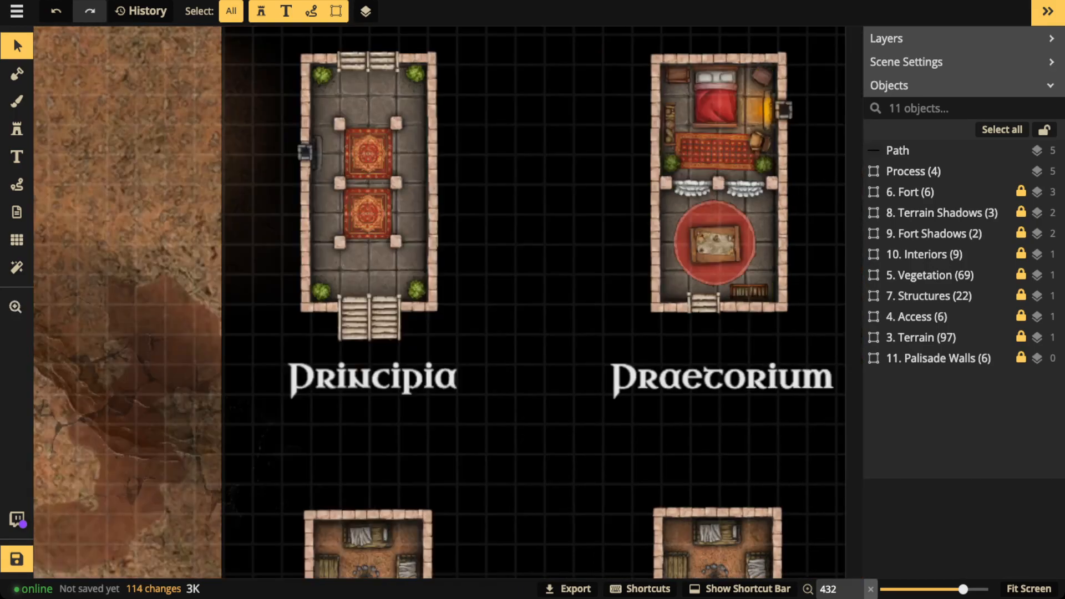
scroll(338, 95, "up", 5)
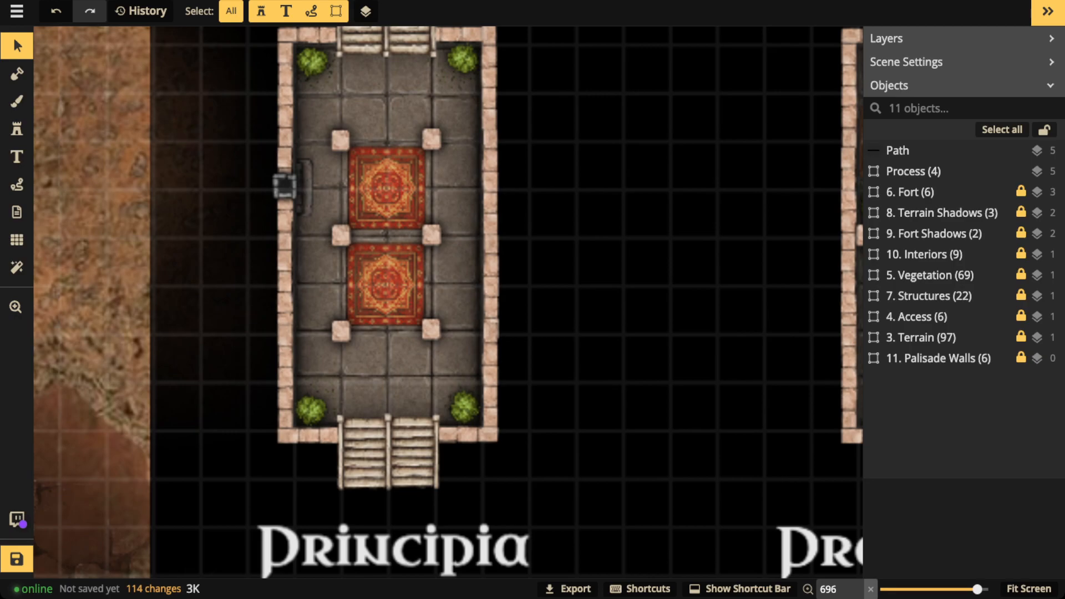
scroll(388, 300, "down", 2)
scroll(388, 300, "up", 4)
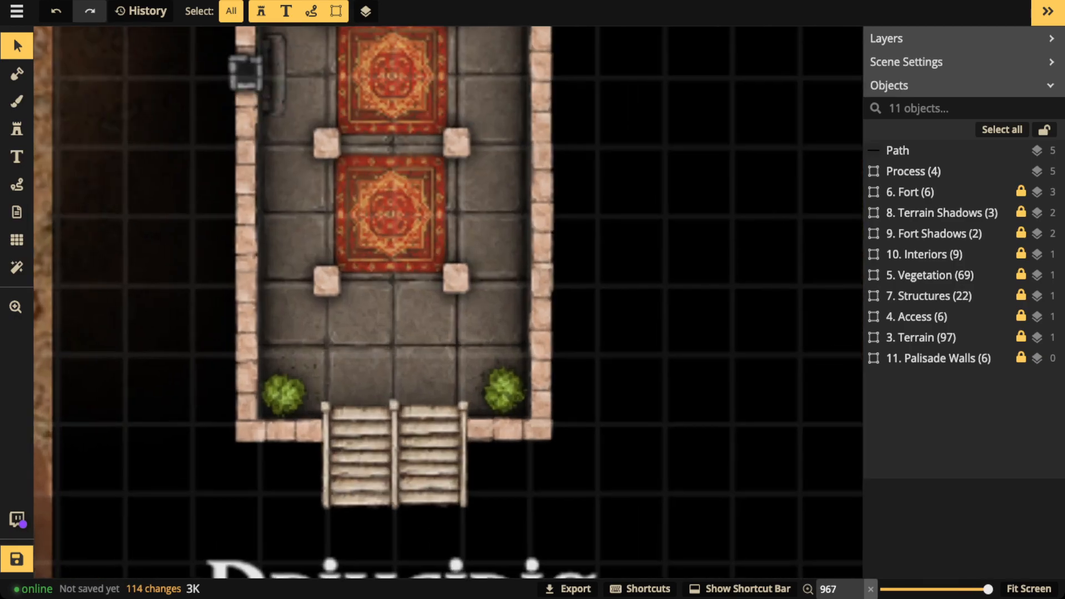
left_click_drag(130, 83, 132, 219)
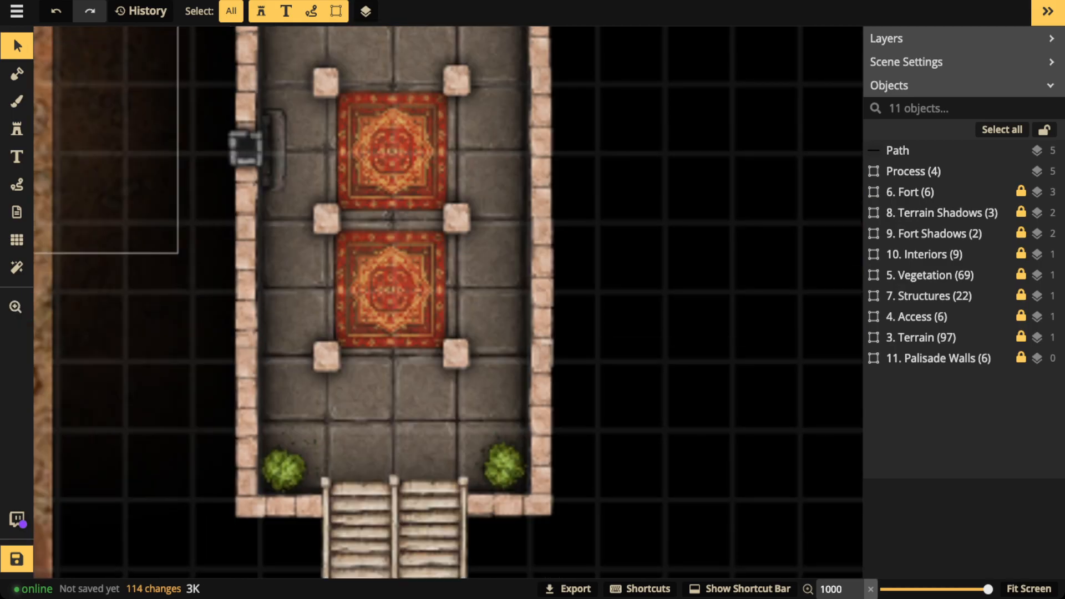
Circle the Principia's southwestern column with a freehand yellow path, set its width to 1.3, and delete the marking.
left_click(17, 185)
mouse_move(328, 304)
left_mouse_down()
mouse_move(286, 344)
mouse_move(280, 382)
mouse_move(333, 302)
left_mouse_up()
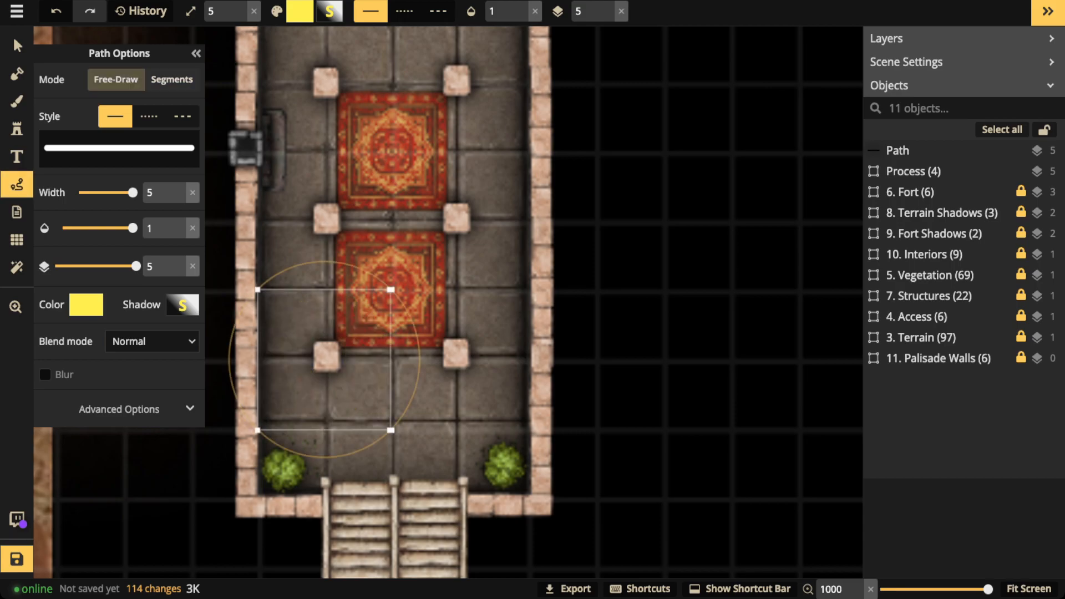
left_click_drag(133, 192, 112, 192)
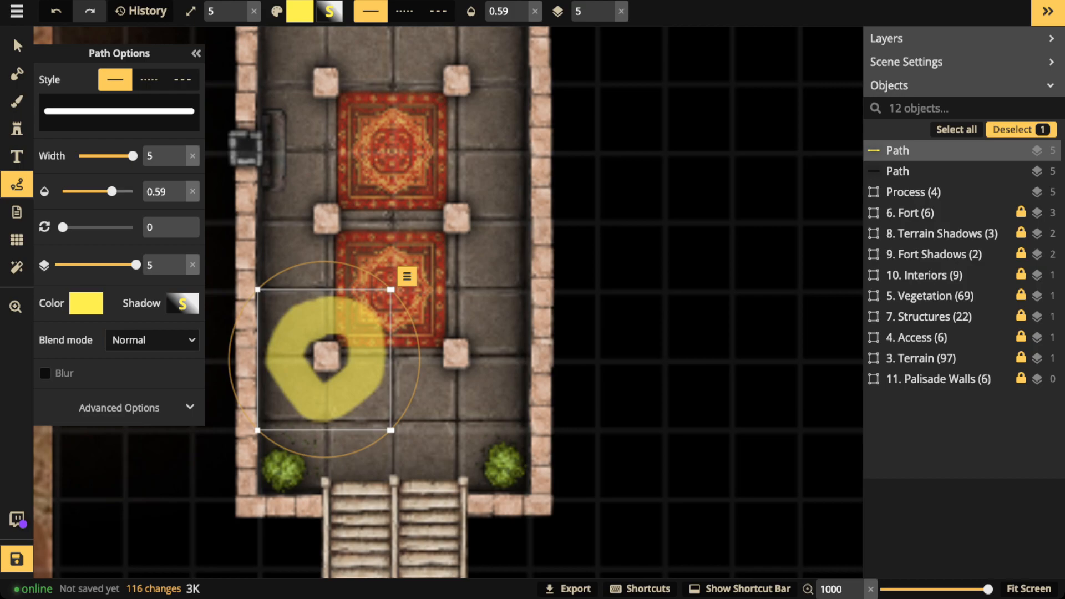
left_click_drag(112, 191, 124, 191)
key("ctrl+z")
key("ctrl+z")
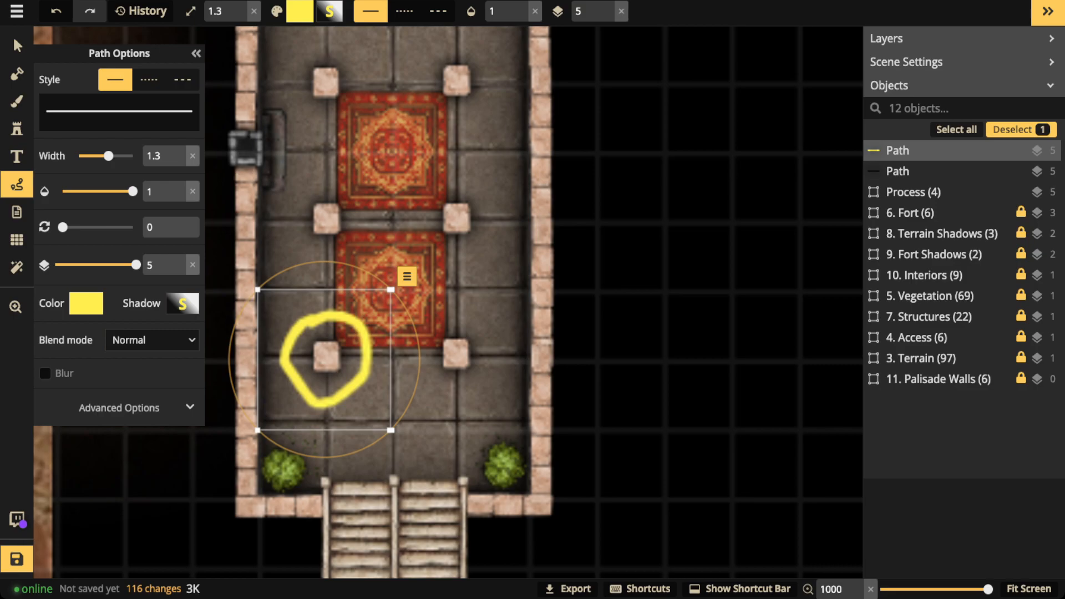
key("Delete")
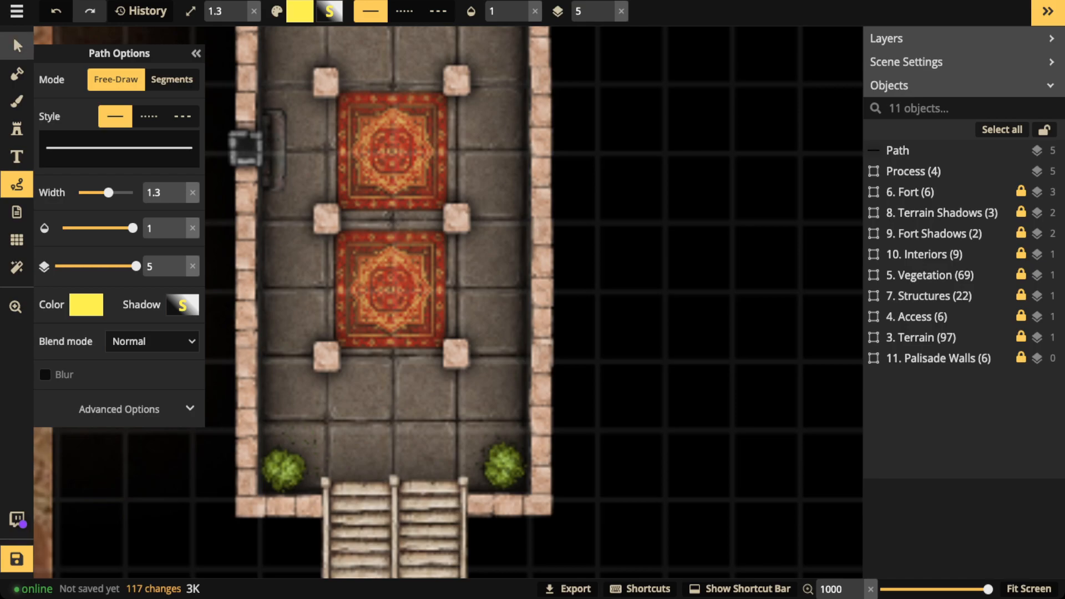
Mark the middle of the Principia's east wall with a freehand yellow loop, and delete the marking.
left_click(17, 46)
scroll(332, 213, "down", 3)
left_click_drag(332, 213, 405, 282)
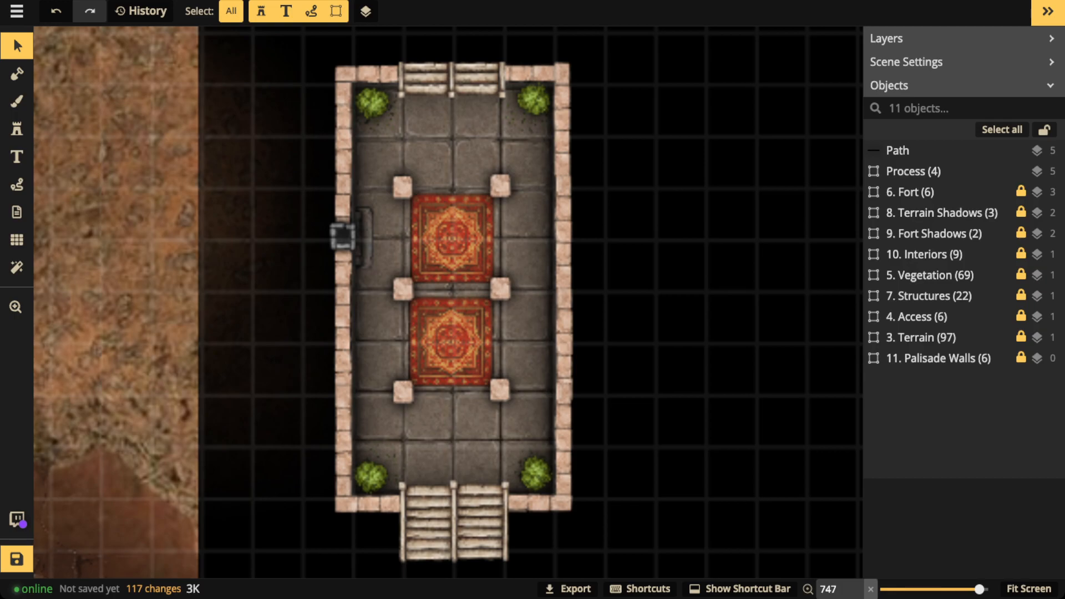
scroll(379, 242, "up", 1)
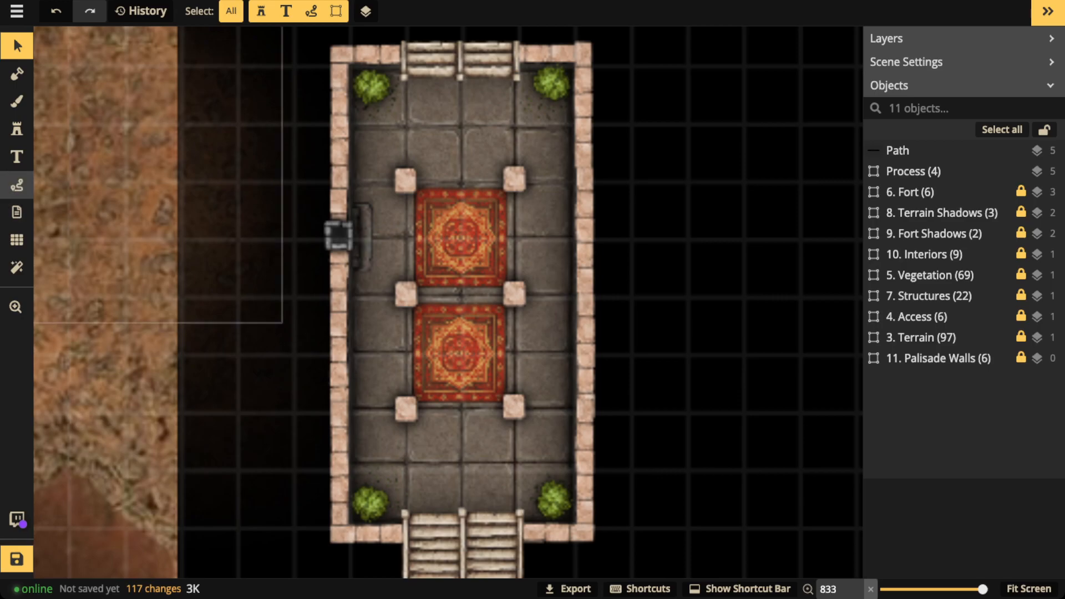
left_click(17, 185)
mouse_move(578, 227)
left_mouse_down()
mouse_move(619, 200)
mouse_move(552, 238)
left_mouse_up()
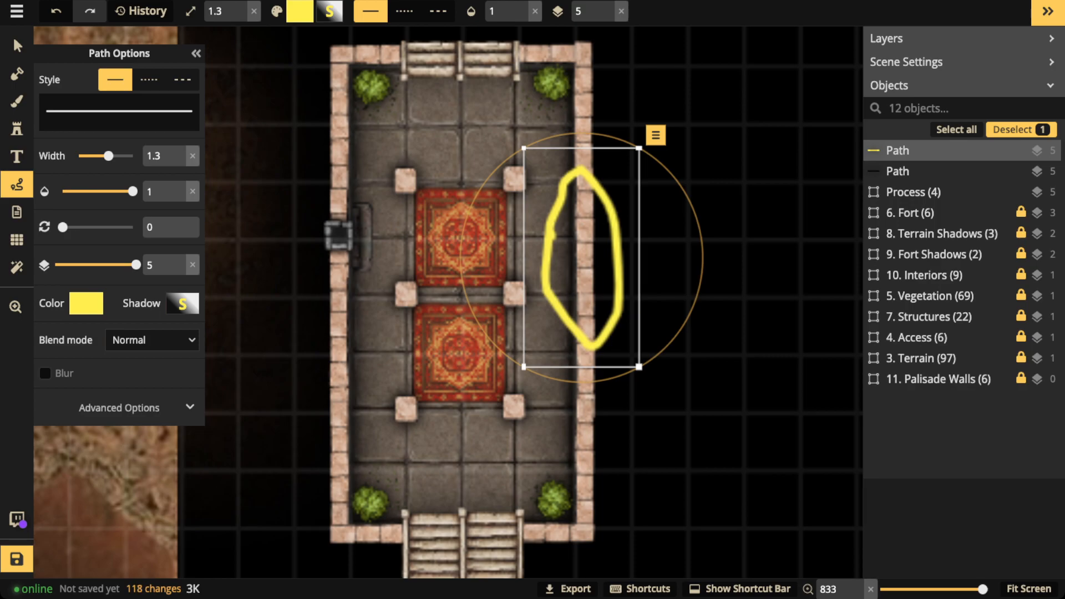
key("Delete")
Circle the floor tiles between the Principia's northern steps and the first rug with a freehand yellow path.
mouse_move(472, 106)
left_mouse_down()
mouse_move(460, 161)
mouse_move(488, 111)
mouse_move(453, 104)
left_mouse_up()
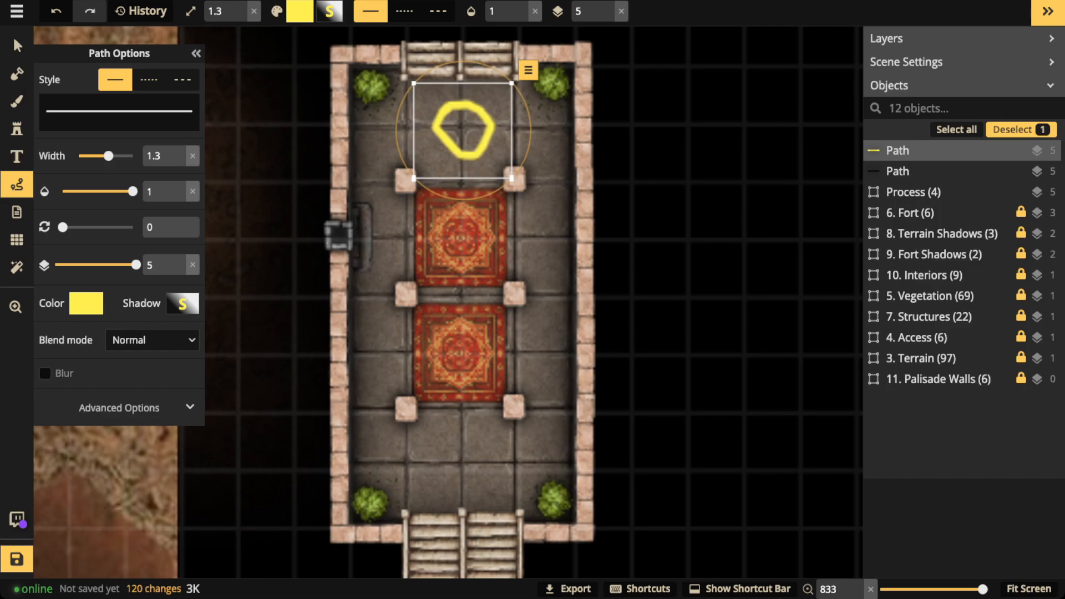
Delete the floor-tile marking, then mark the Principia's east wall beside the northern rug with a freehand yellow loop and delete it.
key("Delete")
left_click_drag(578, 198, 587, 238)
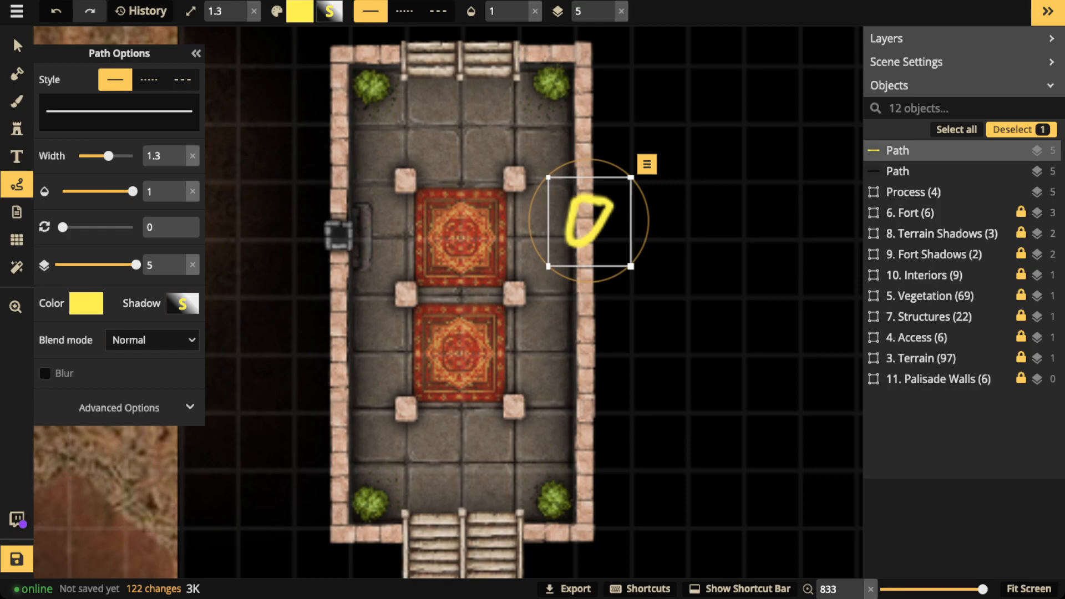
key("Delete")
Outline the Principia's whole floor in freehand yellow and delete the outline, then circle the northeastern column and delete that marking.
mouse_move(354, 105)
left_mouse_down()
mouse_move(353, 494)
mouse_move(488, 525)
mouse_move(566, 524)
mouse_move(563, 214)
mouse_move(400, 65)
mouse_move(354, 105)
left_mouse_up()
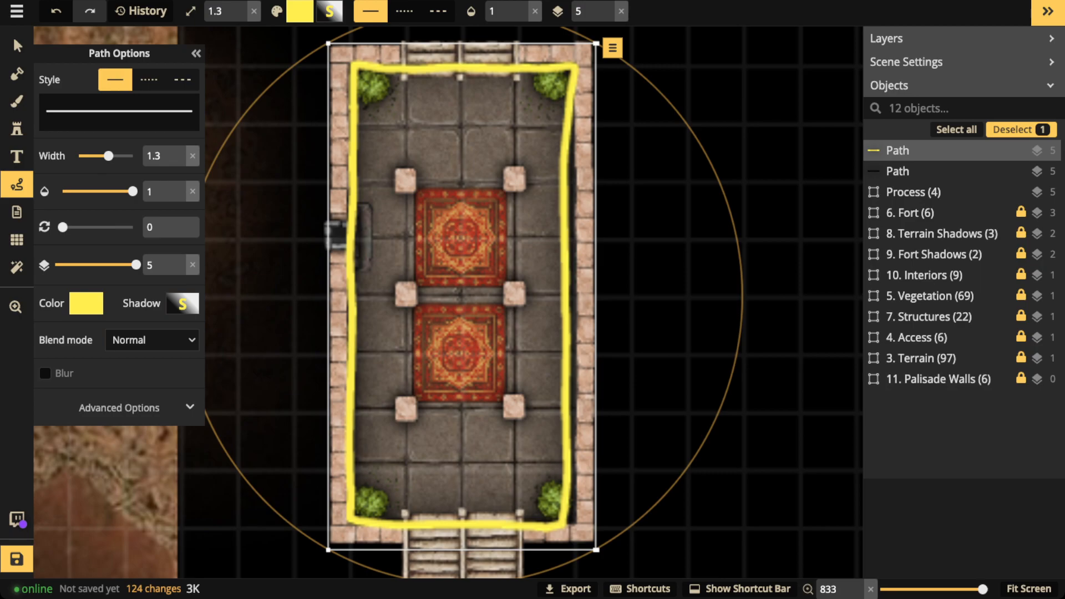
key("Delete")
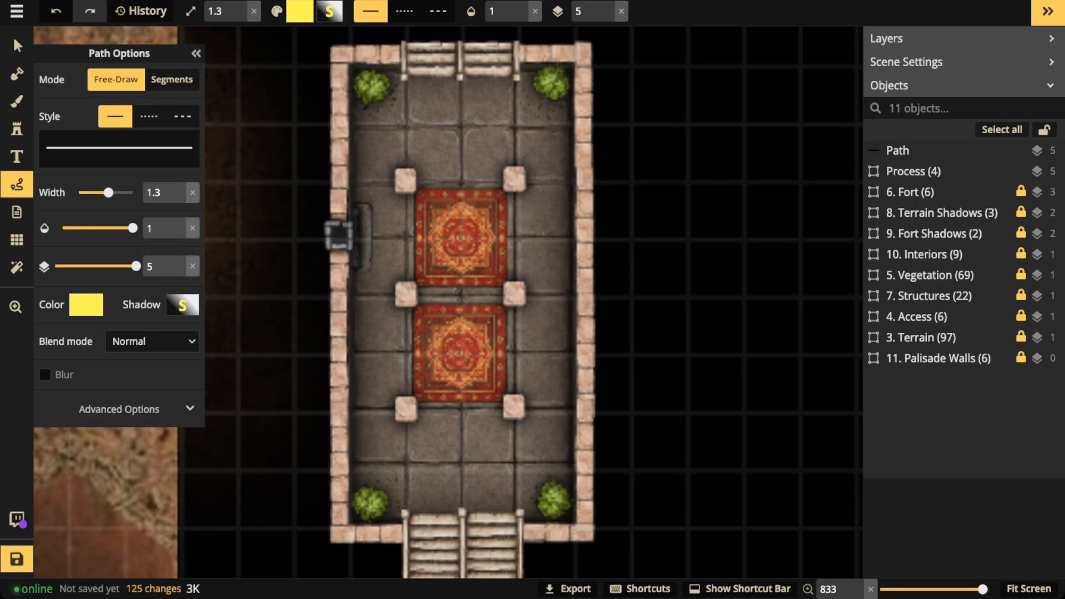
mouse_move(506, 147)
left_mouse_down()
mouse_move(522, 205)
mouse_move(533, 156)
mouse_move(505, 149)
left_mouse_up()
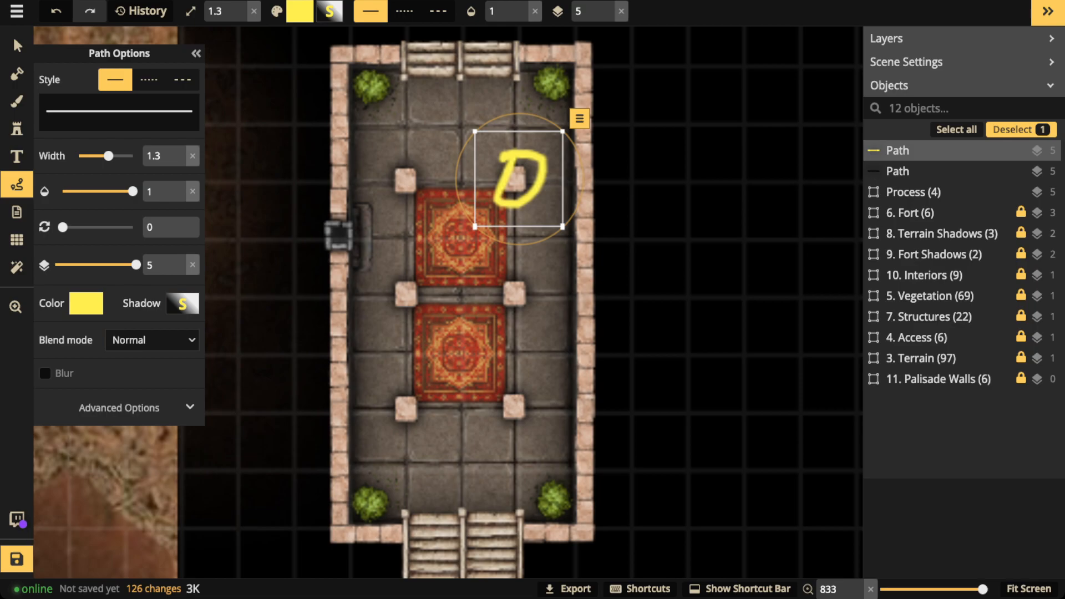
key("Delete")
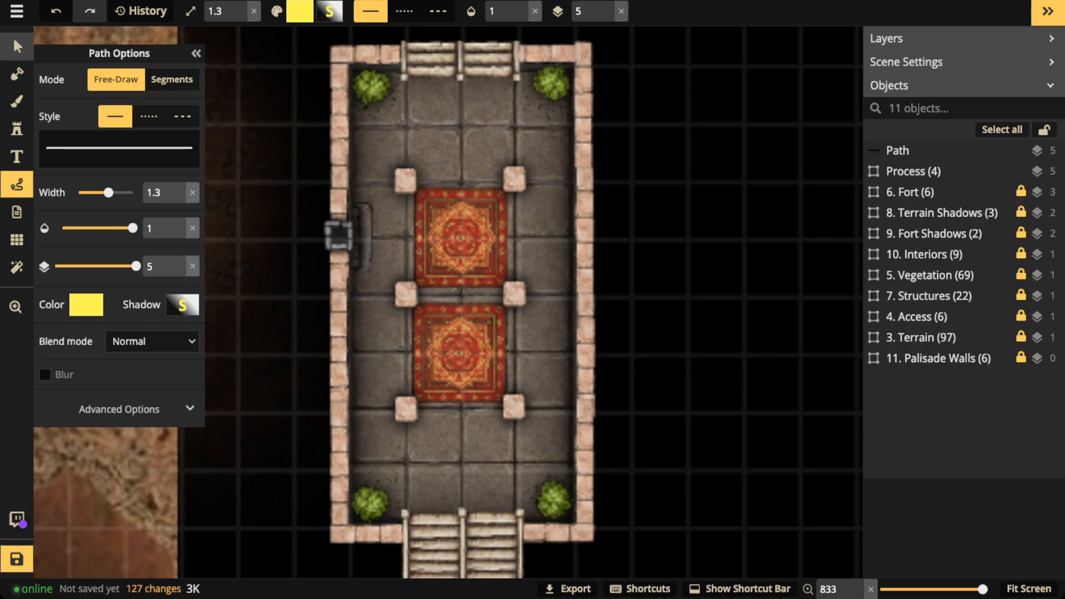
Examine the Principia interior as a whole, then the red-roofed building near the fort's stone wall and stairs.
left_click(17, 47)
scroll(373, 122, "down", 3)
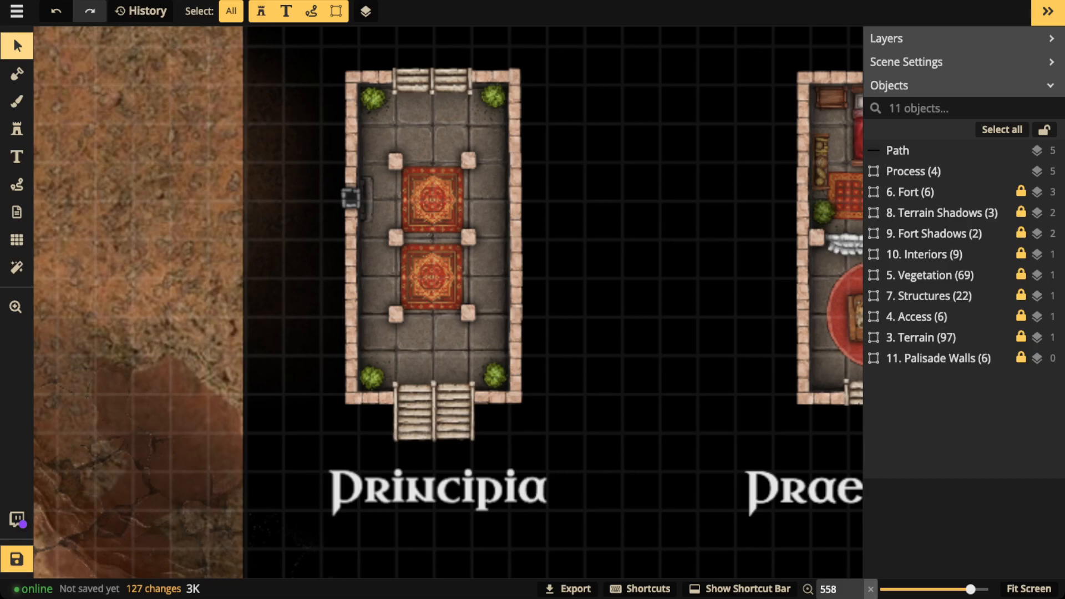
scroll(367, 139, "up", 1)
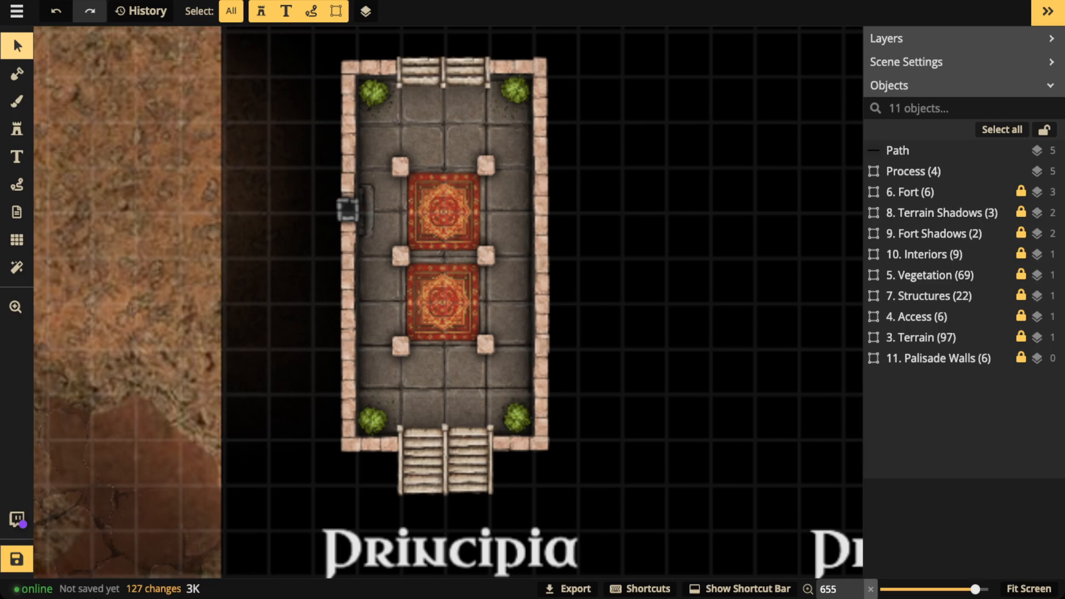
scroll(424, 157, "up", 4)
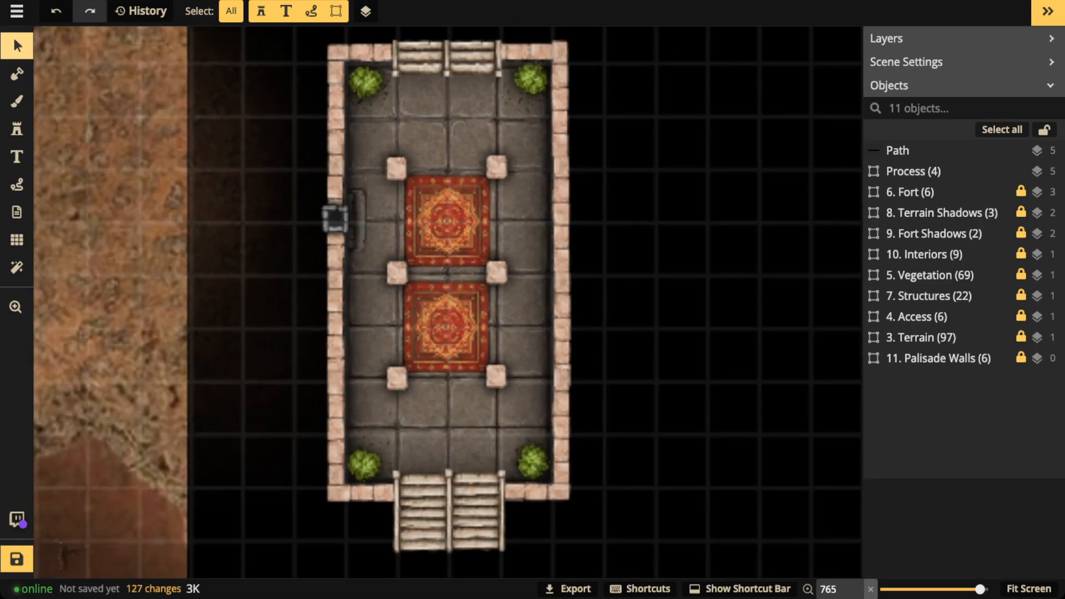
scroll(420, 158, "down", 6)
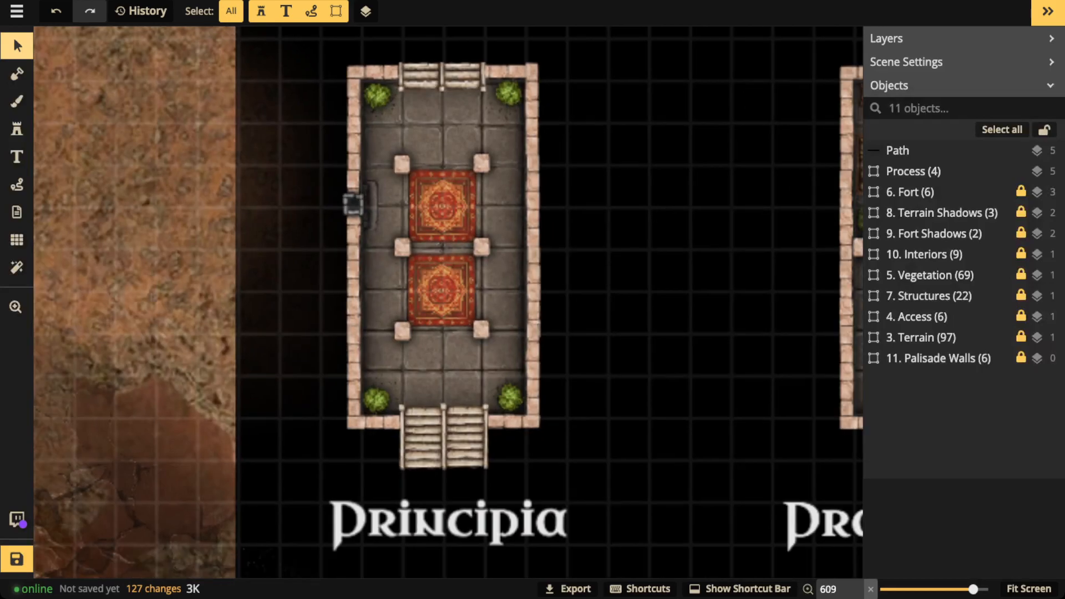
left_click_drag(825, 233, 580, 236)
scroll(581, 236, "down", 3)
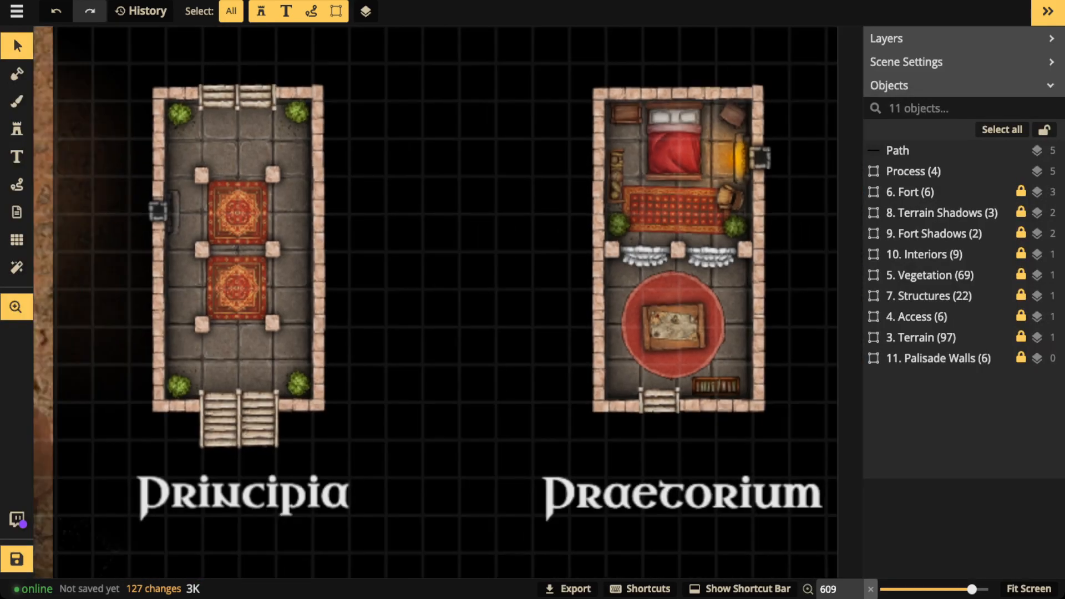
scroll(581, 236, "down", 3)
left_click_drag(133, 222, 838, 222)
left_click_drag(388, 201, 882, 212)
left_click_drag(500, 222, 661, 216)
scroll(280, 350, "up", 3)
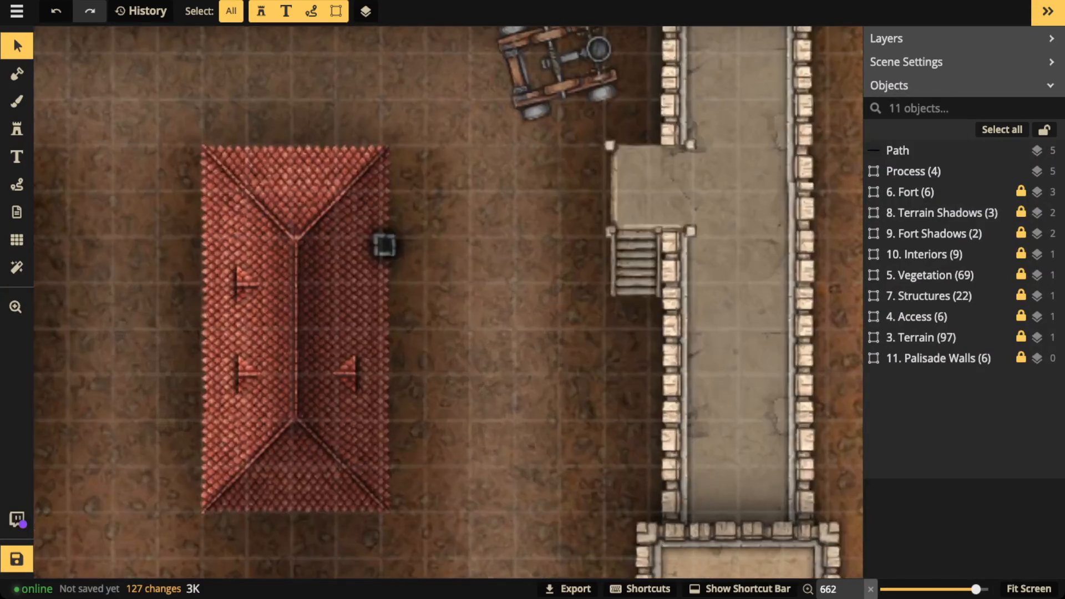
left_click_drag(280, 349, 313, 302)
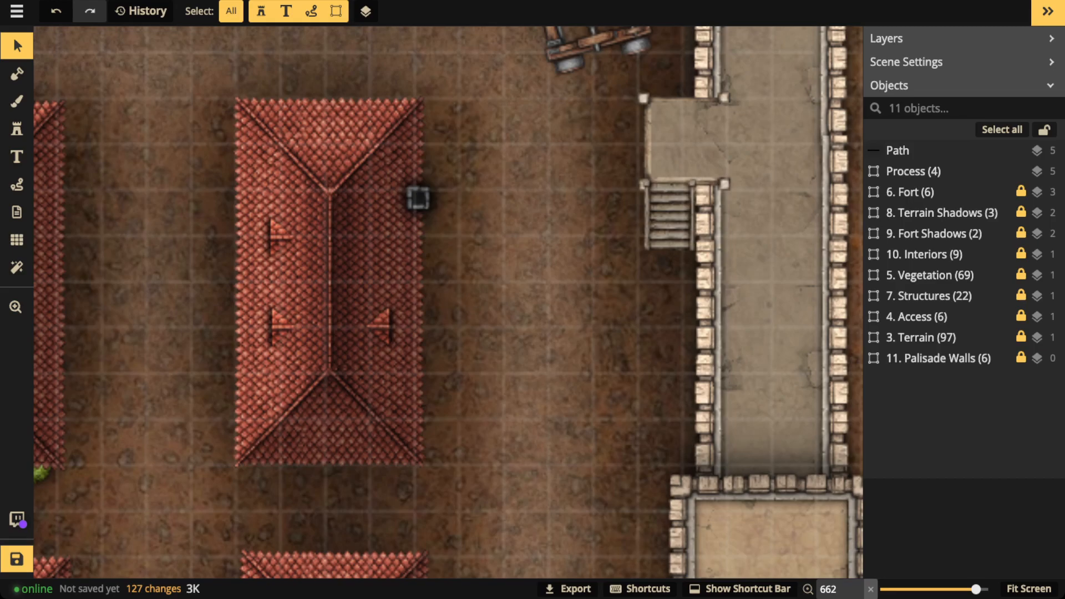
Outline the Praetorium's southern room around the round red rug with a freehand yellow path, and delete the marking.
scroll(494, 253, "down", 2)
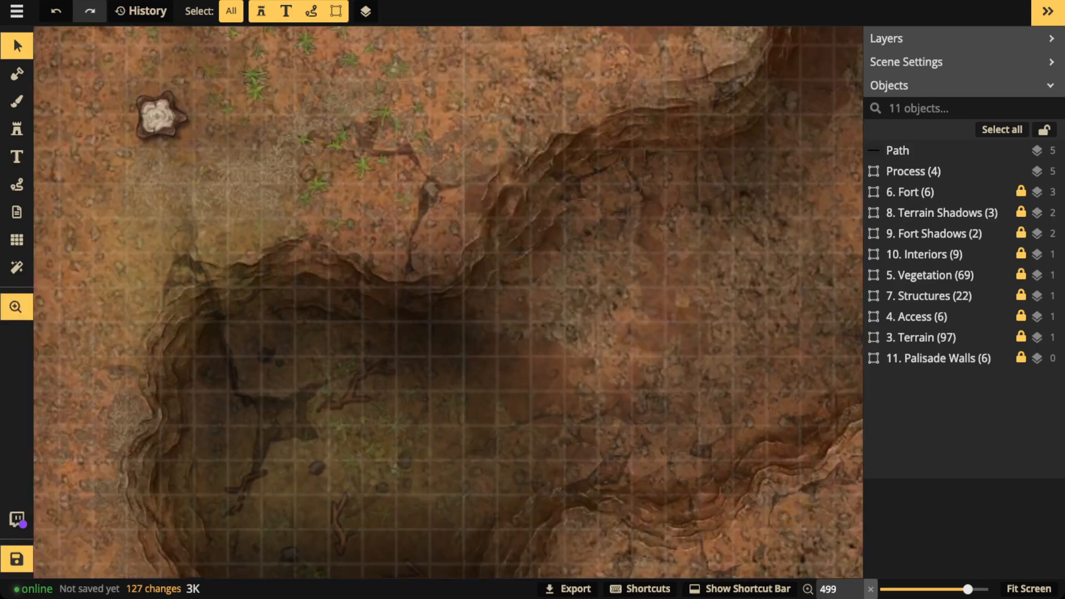
left_click_drag(690, 274, 416, 296)
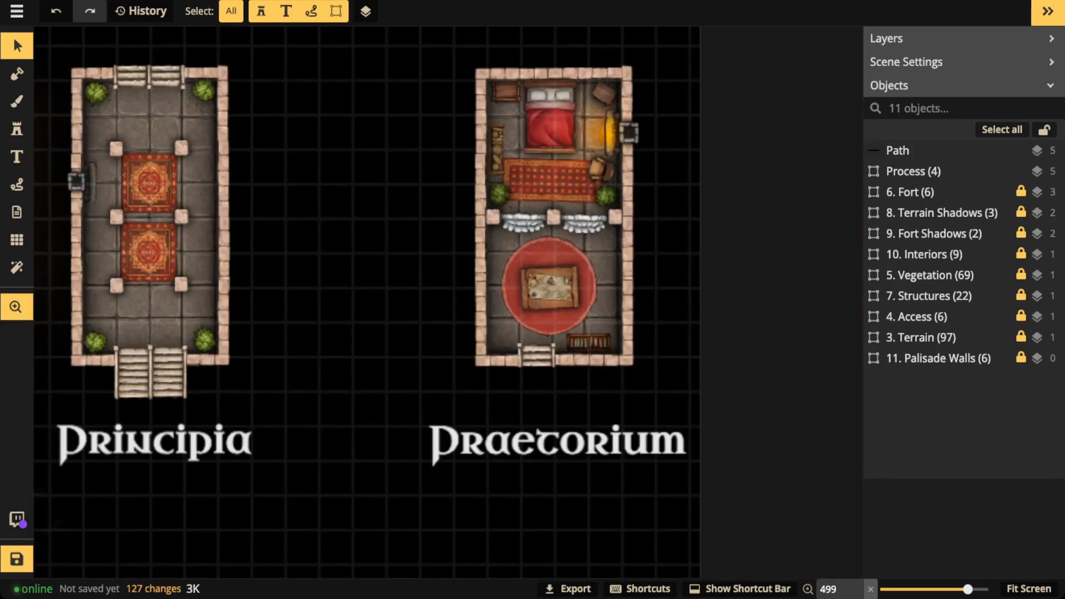
left_click_drag(416, 296, 383, 296)
left_click_drag(490, 266, 436, 300)
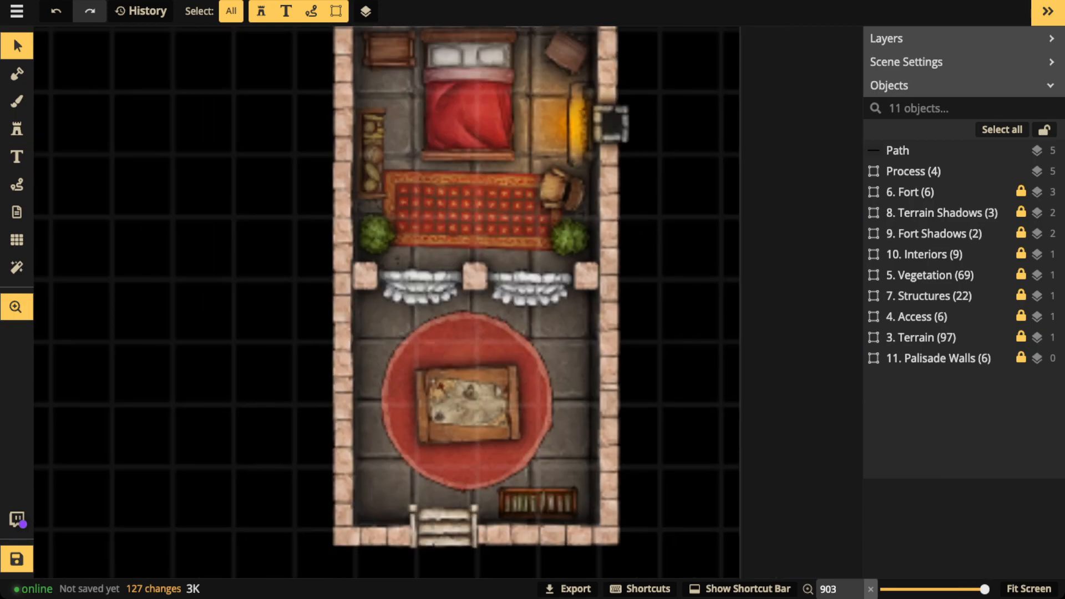
scroll(448, 370, "down", 1)
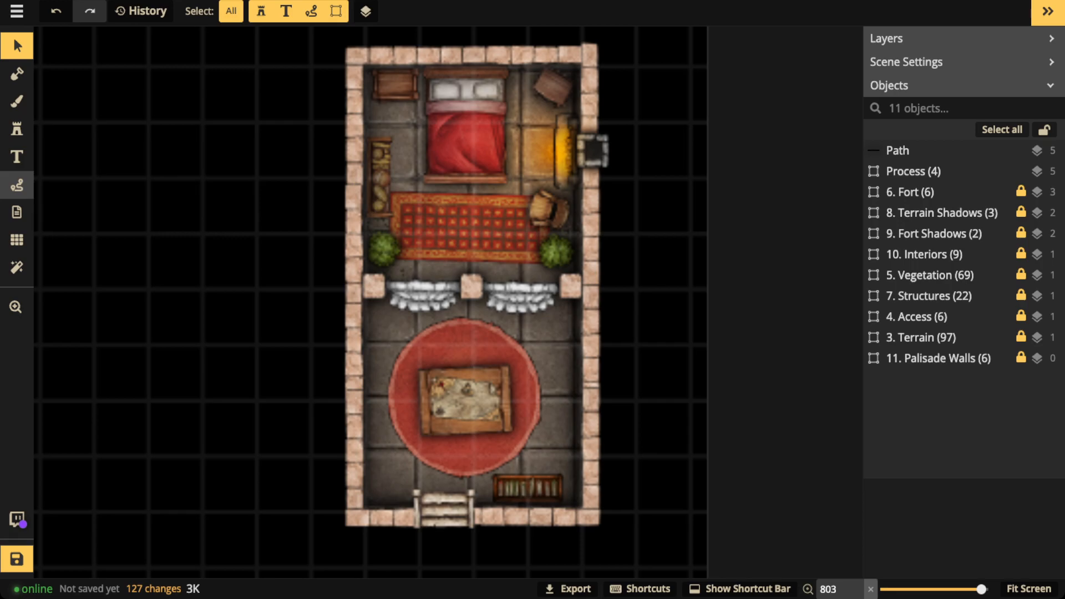
left_click(17, 184)
mouse_move(488, 298)
left_mouse_down()
mouse_move(364, 345)
mouse_move(366, 500)
mouse_move(574, 460)
mouse_move(488, 301)
left_mouse_up()
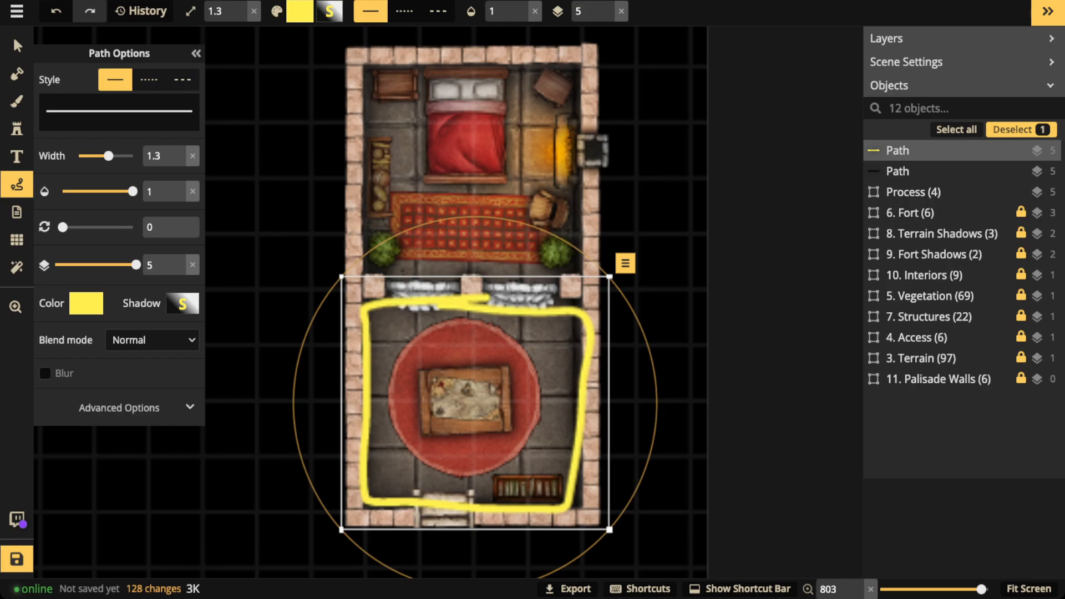
key("Delete")
Circle the Praetorium's curtained partition and then its fireplace with freehand yellow paths, deleting each marking.
mouse_move(492, 258)
left_mouse_down()
mouse_move(369, 303)
mouse_move(516, 325)
mouse_move(478, 258)
left_mouse_up()
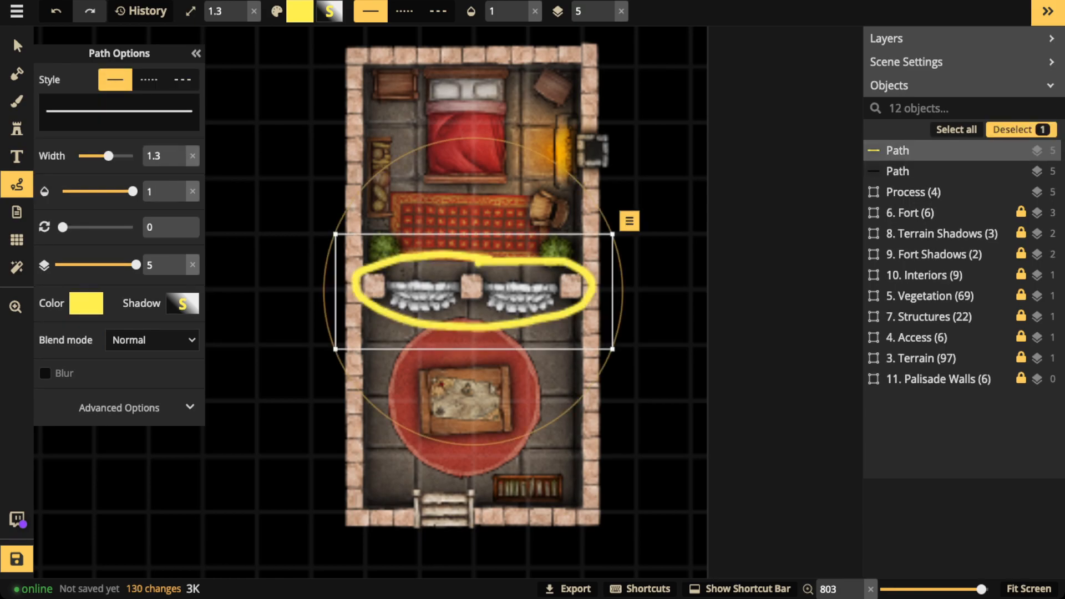
key("Delete")
mouse_move(583, 103)
left_mouse_down()
mouse_move(552, 175)
mouse_move(572, 178)
mouse_move(638, 111)
left_mouse_up()
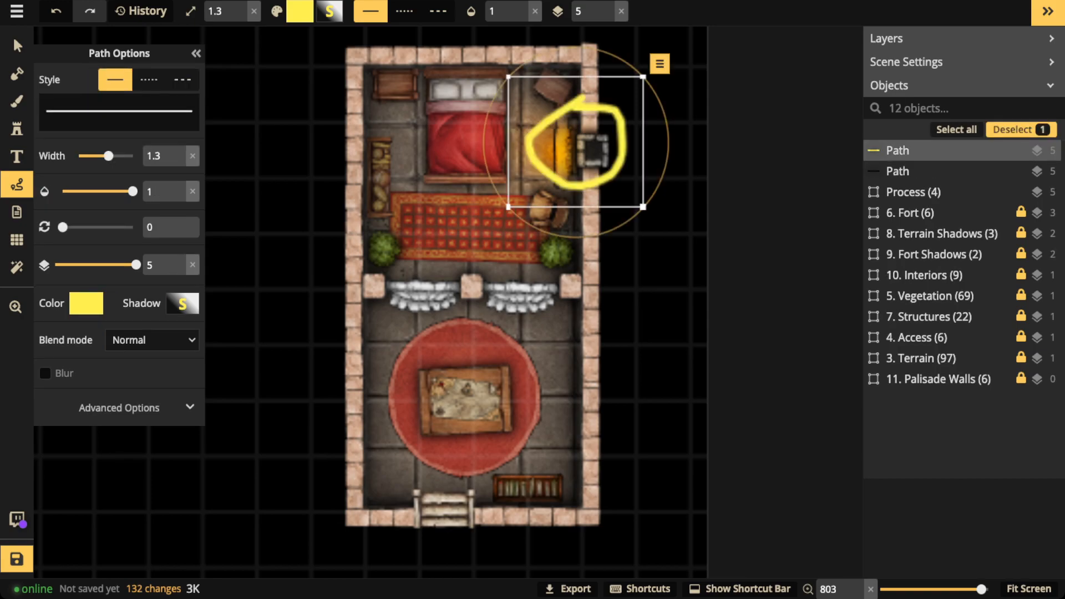
key("Delete")
Circle the shelf on the Praetorium's west wall and then the bedroom's eastern plant with freehand yellow paths, deleting each marking.
mouse_move(364, 147)
left_mouse_down()
mouse_move(354, 160)
mouse_move(384, 231)
mouse_move(377, 130)
left_mouse_up()
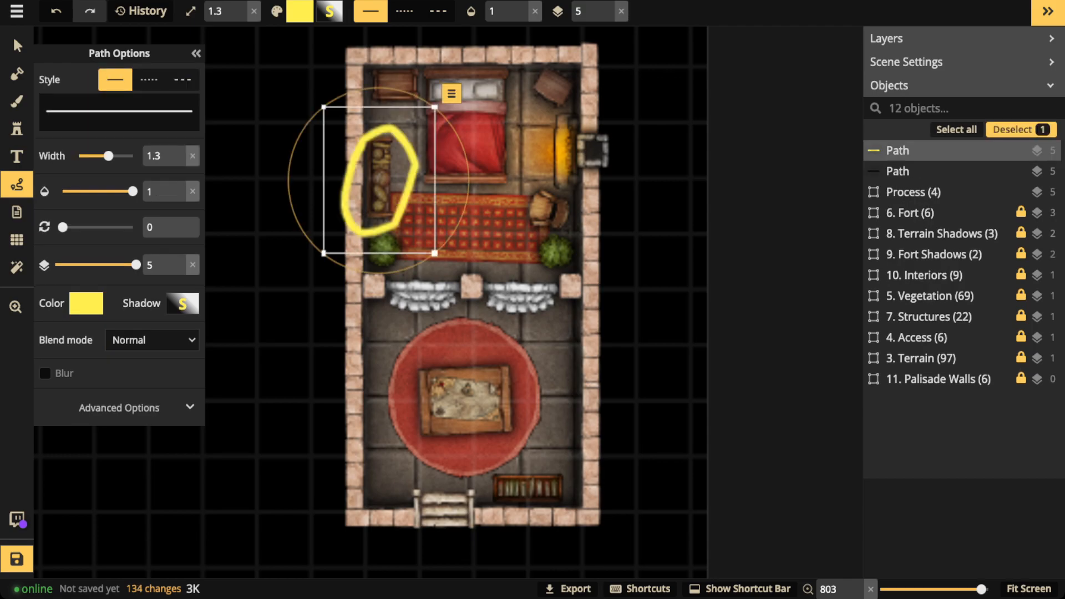
key("Delete")
mouse_move(549, 216)
left_mouse_down()
mouse_move(550, 277)
mouse_move(610, 288)
left_mouse_up()
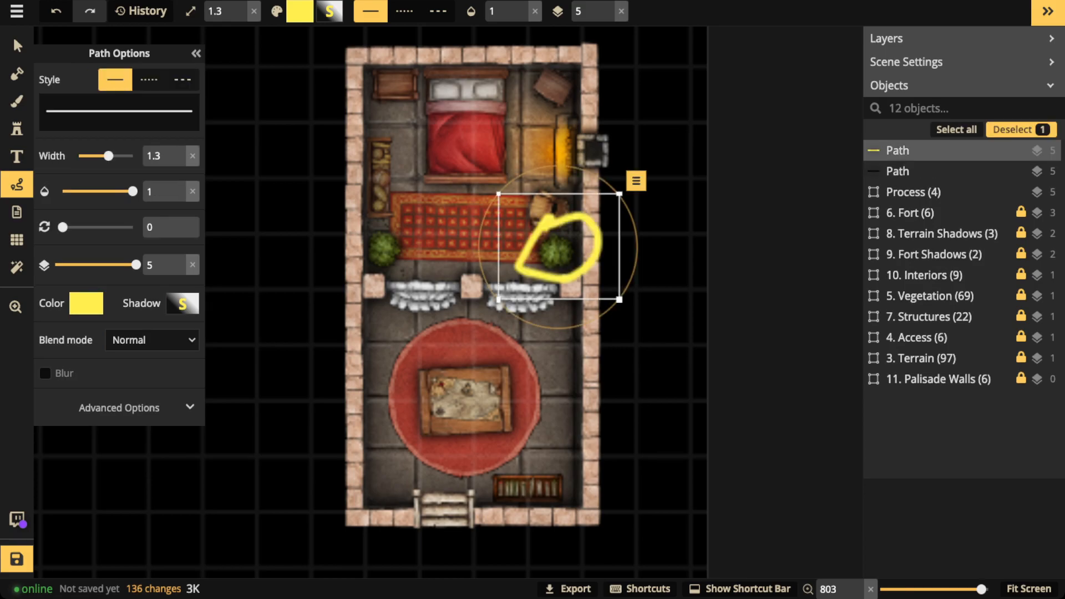
key("Delete")
Mark the head of the Praetorium's bed with a freehand yellow loop, delete the marking, and return to the selection tool.
left_click_drag(513, 52, 410, 131)
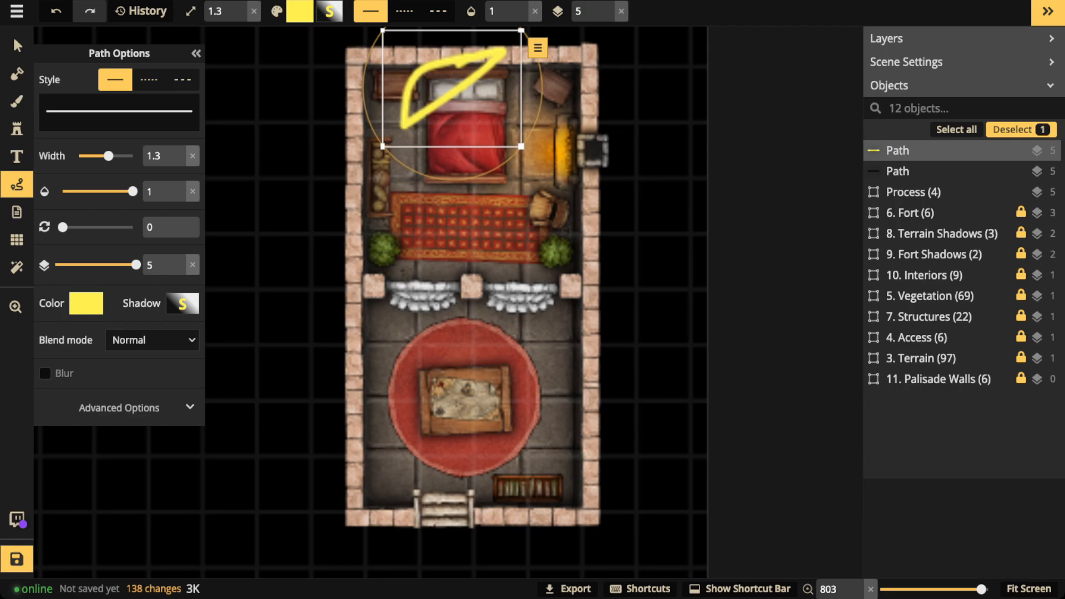
key("Delete")
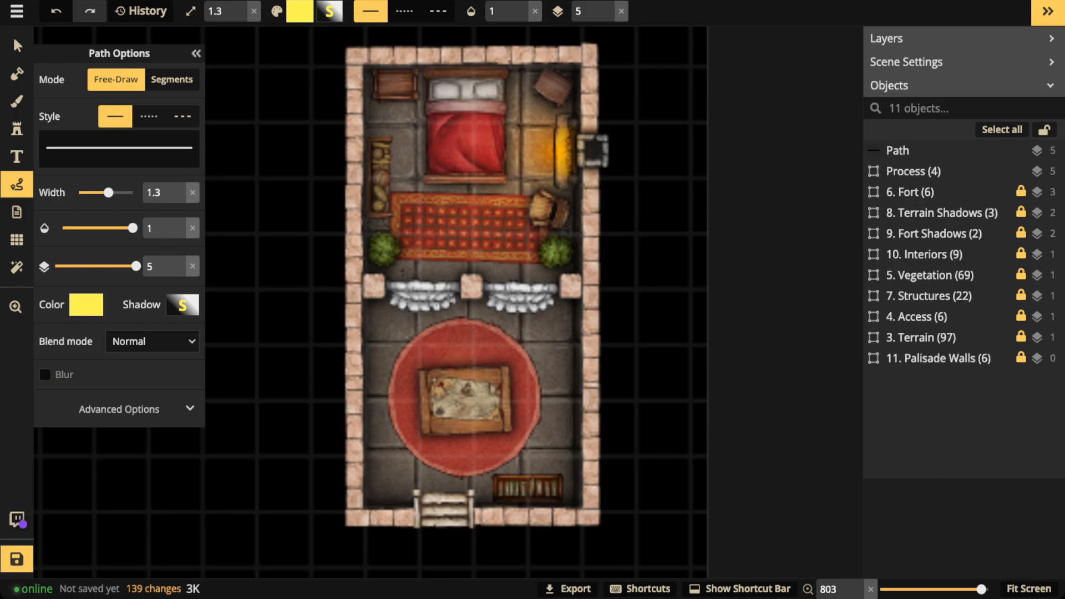
scroll(441, 98, "up", 2)
key("v")
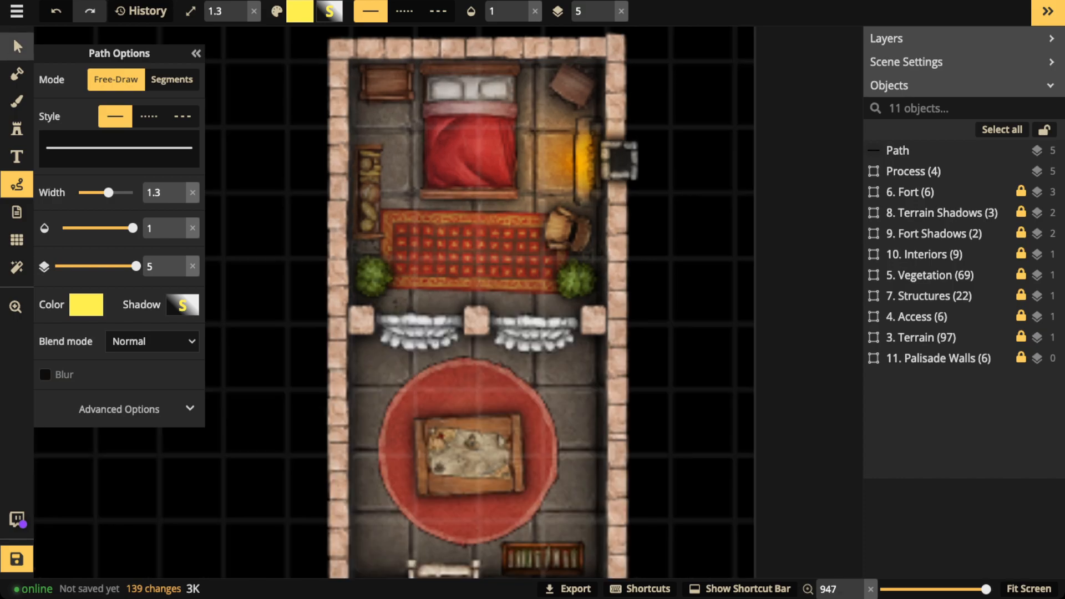
scroll(409, 189, "down", 1)
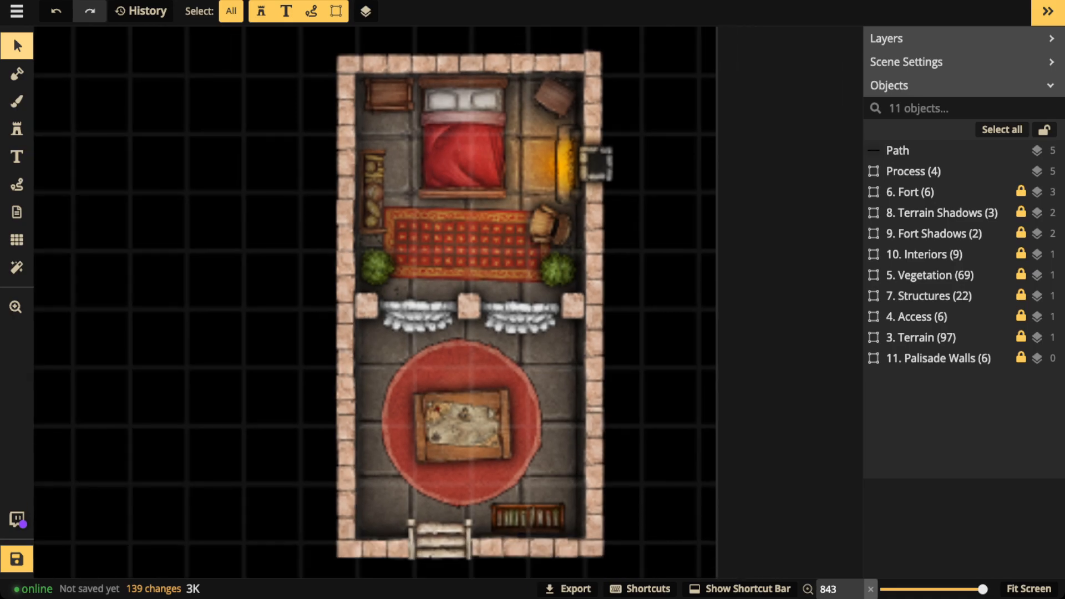
Go to the Granary interior and examine its grain basin, fireplace, crates and barrels up close.
scroll(425, 234, "down", 2)
left_click_drag(410, 389, 642, 98)
left_click_drag(411, 311, 455, 175)
left_click_drag(427, 455, 449, 127)
left_click_drag(422, 489, 429, 218)
left_click_drag(427, 461, 442, 166)
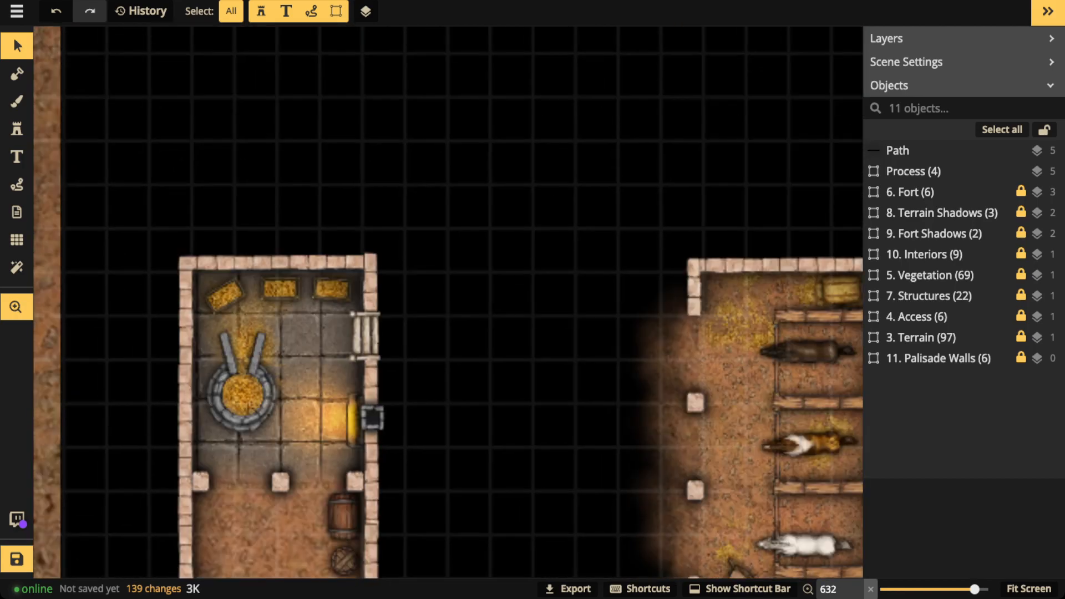
left_click_drag(428, 455, 432, 284)
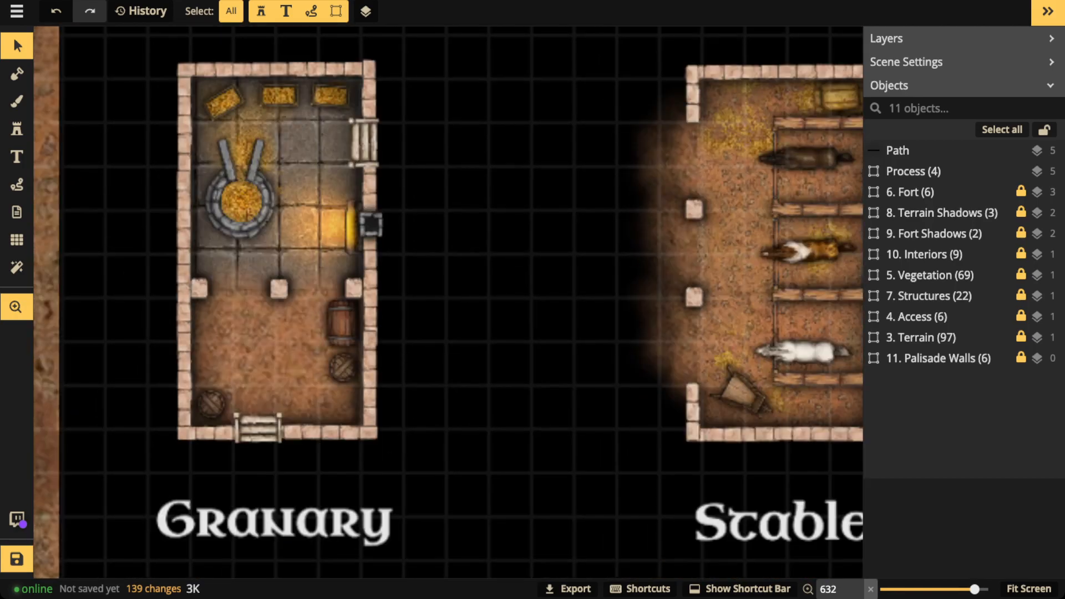
left_click_drag(292, 225, 321, 226)
scroll(291, 245, "up", 2)
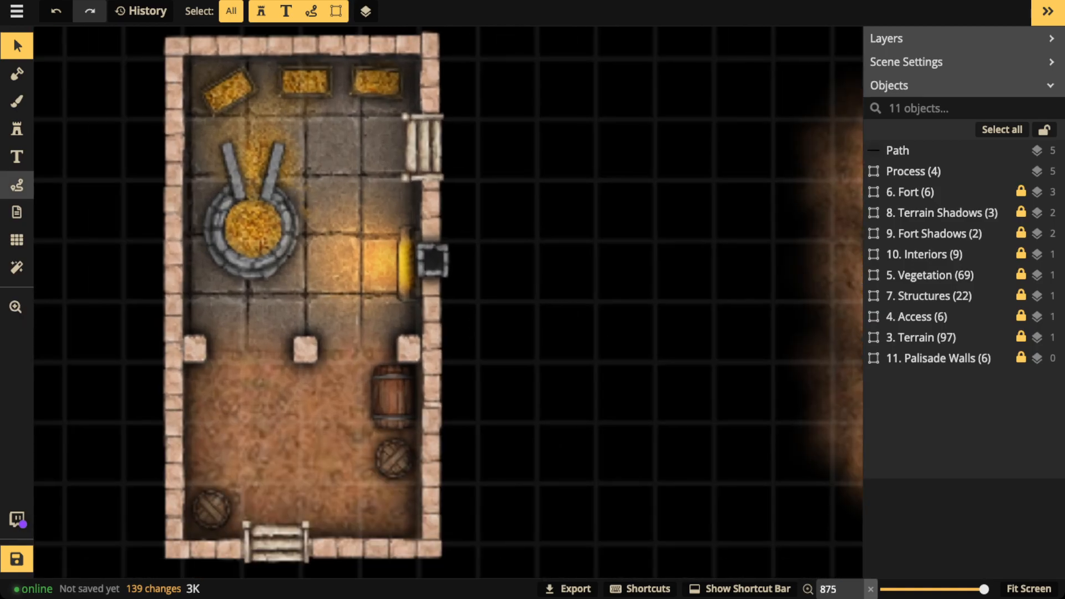
Circle the Granary's round stone grain basin with a freehand yellow path, and delete the marking.
left_click(16, 184)
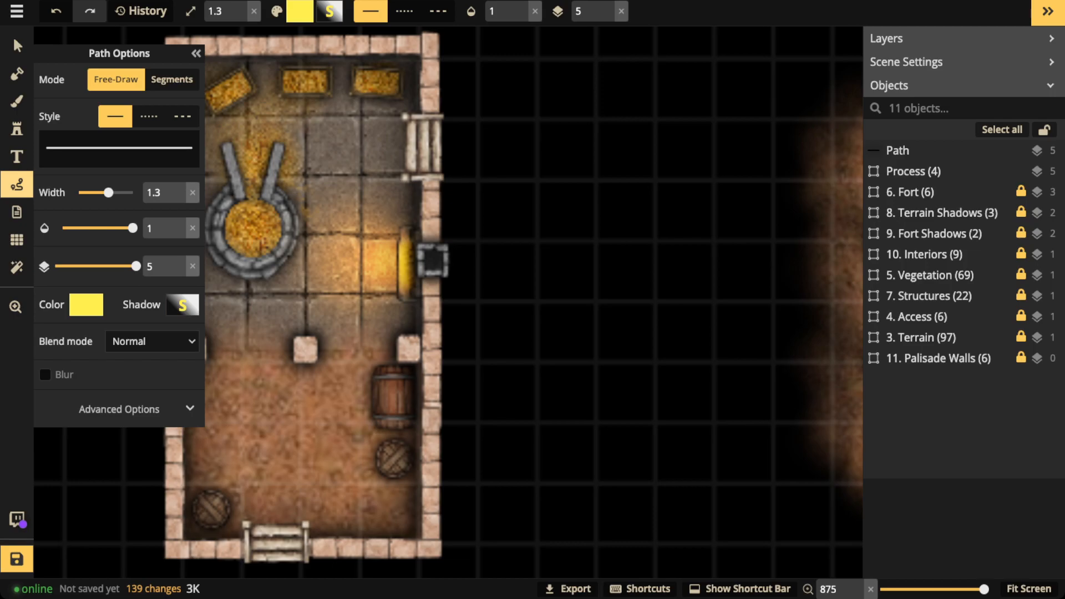
key("space")
left_click_drag(388, 277, 502, 273)
mouse_move(327, 183)
left_mouse_down()
mouse_move(365, 296)
mouse_move(432, 255)
mouse_move(418, 196)
mouse_move(328, 172)
left_mouse_up()
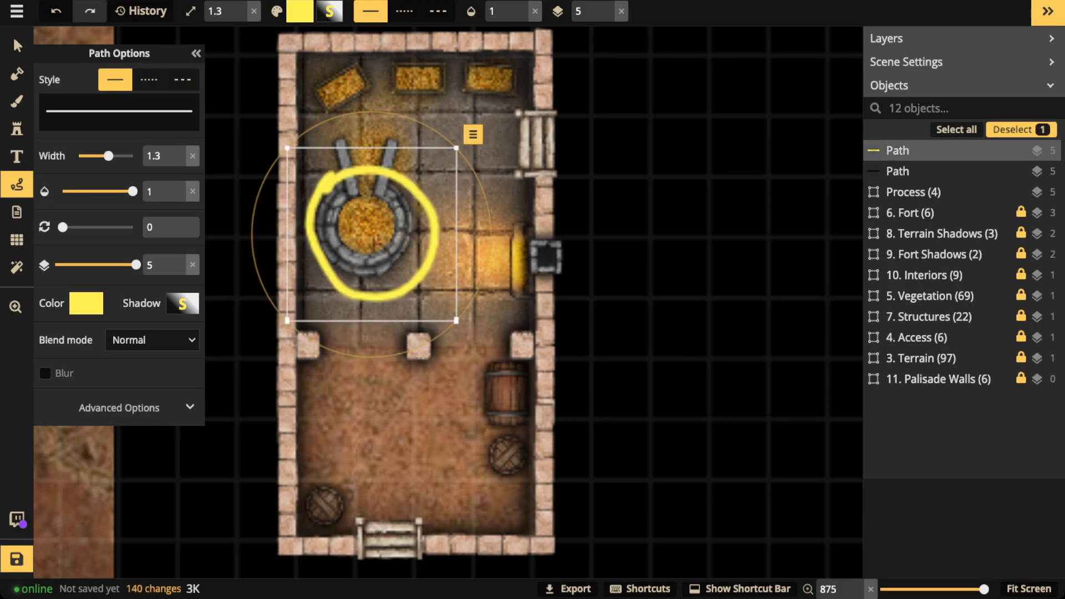
key("Delete")
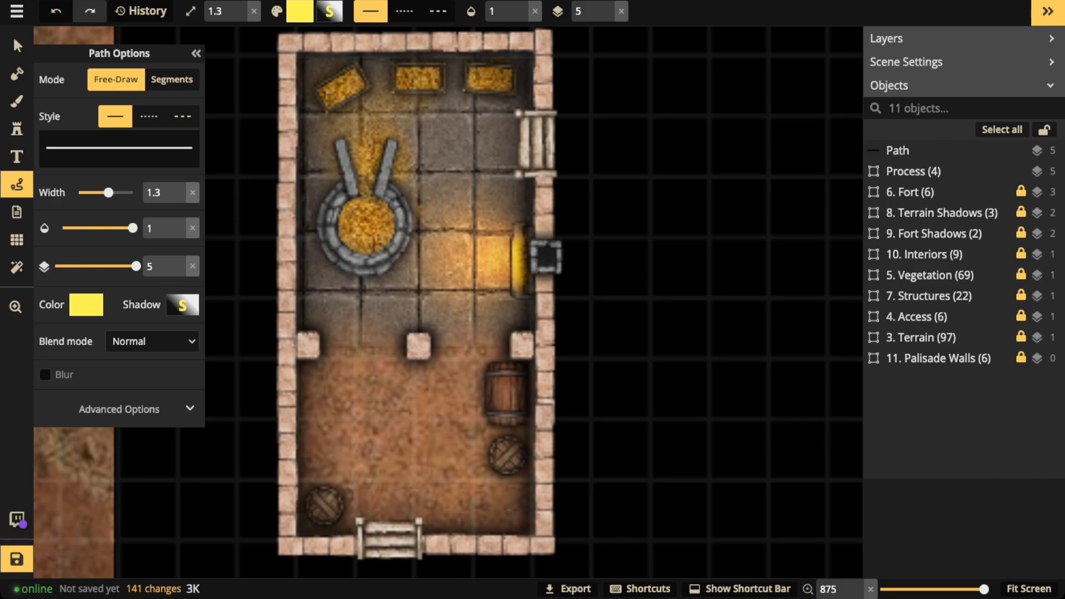
Outline the grain chute above the Granary's basin, then the chute and basin together, with freehand yellow paths, deleting each marking.
left_click_drag(352, 153, 356, 168)
mouse_move(360, 188)
left_mouse_down()
mouse_move(388, 142)
mouse_move(347, 143)
mouse_move(344, 155)
left_mouse_up()
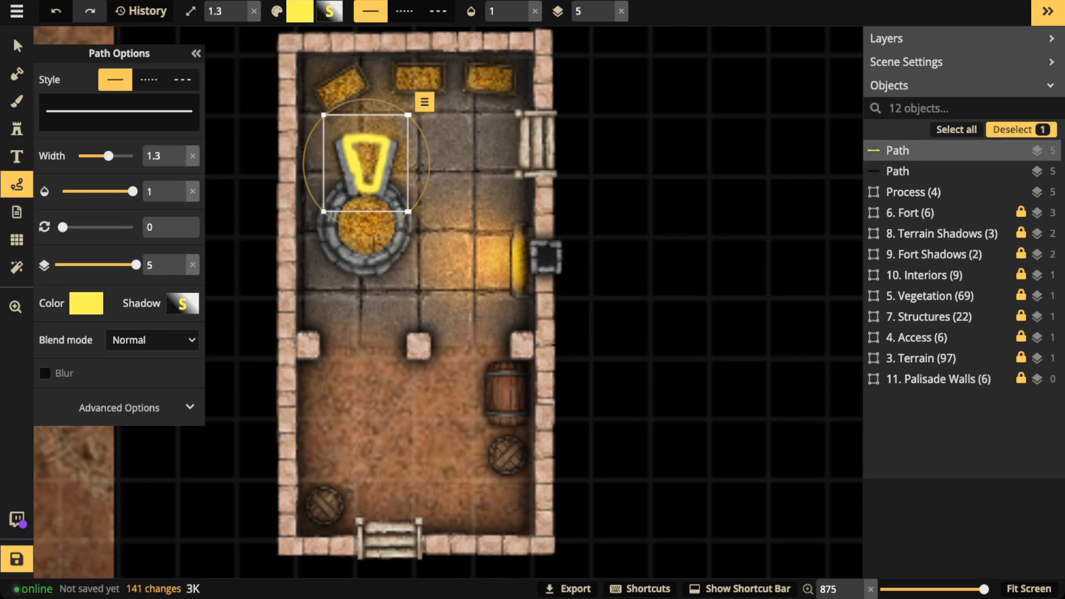
key("Delete")
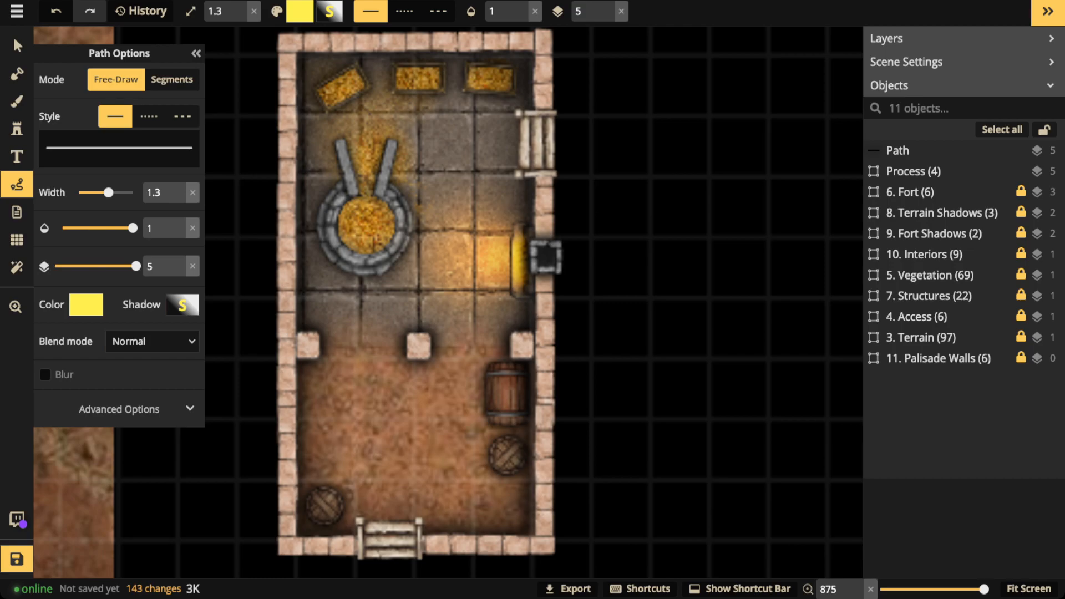
mouse_move(341, 194)
left_mouse_down()
mouse_move(335, 253)
mouse_move(391, 247)
mouse_move(352, 133)
mouse_move(349, 167)
left_mouse_up()
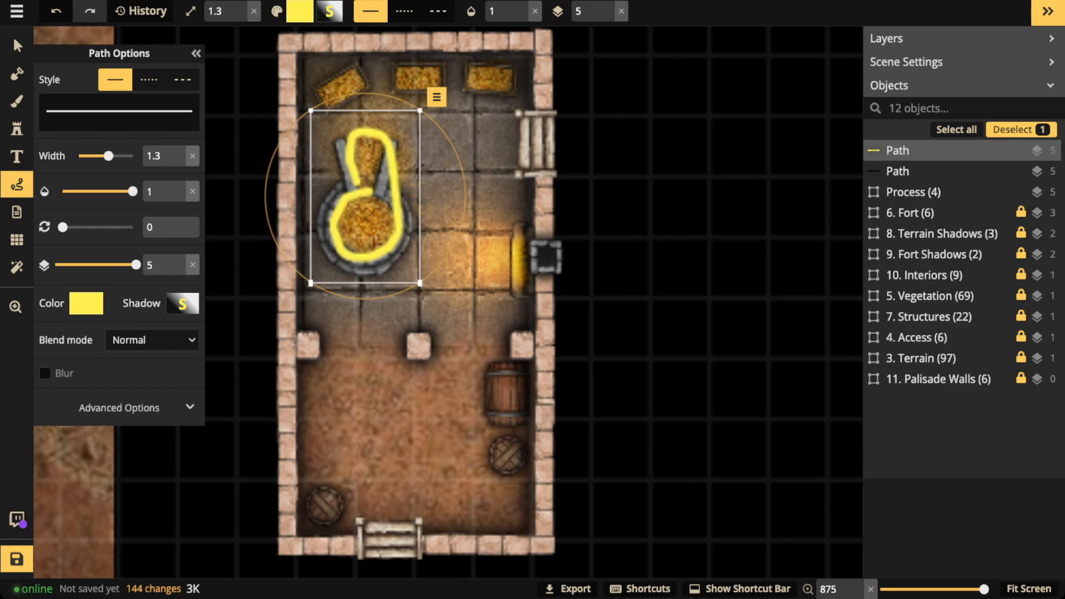
key("Delete")
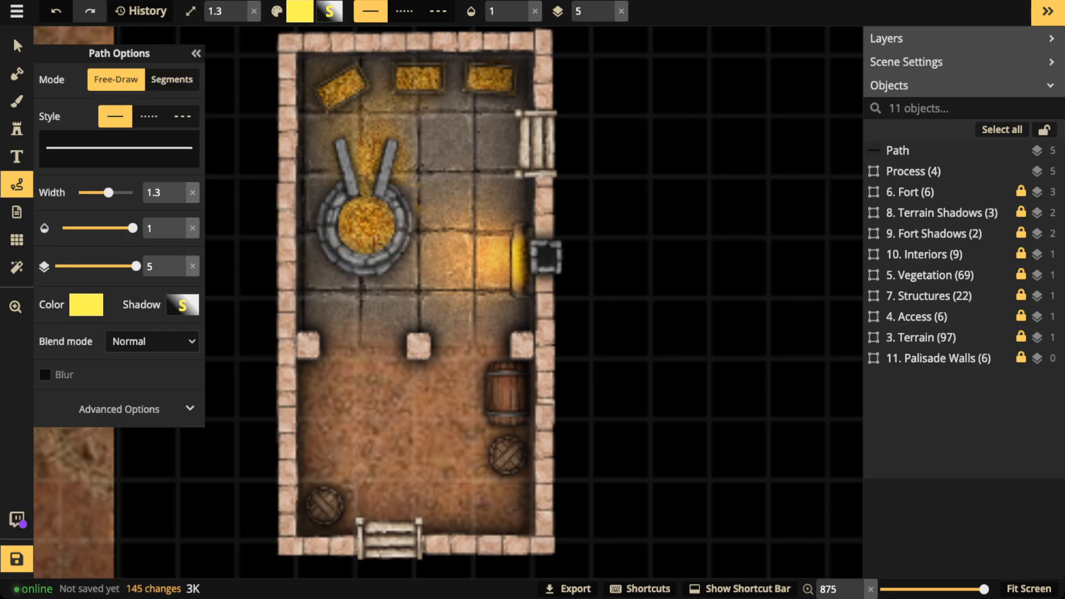
Circle the Granary's fireplace and its dirt-floored storage area in turn with freehand yellow paths, deleting each marking.
mouse_move(547, 203)
left_mouse_down()
mouse_move(464, 229)
mouse_move(555, 207)
left_mouse_up()
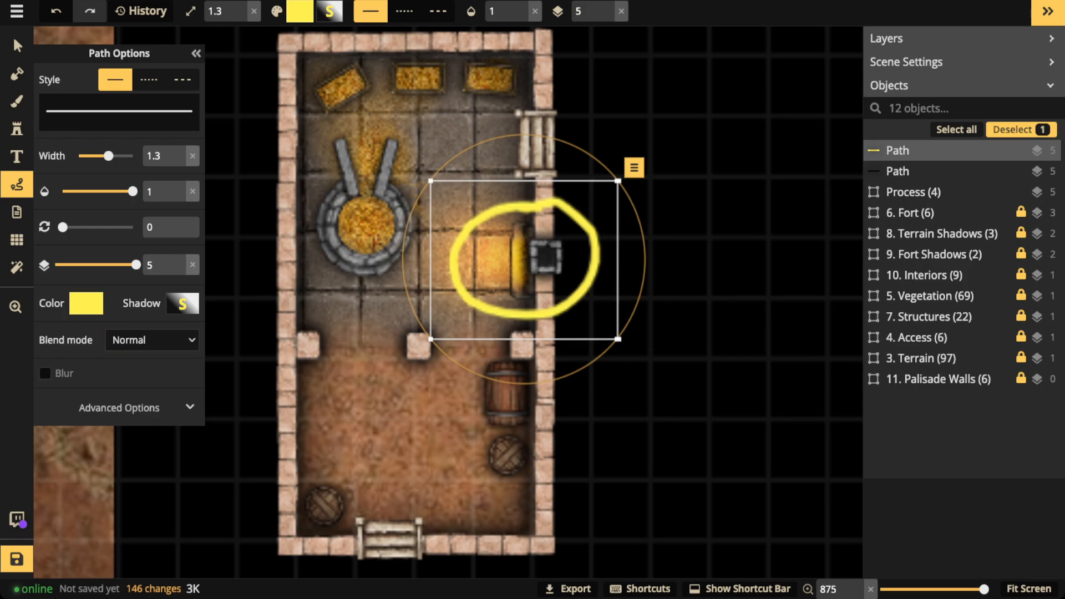
key("Delete")
mouse_move(488, 337)
left_mouse_down()
mouse_move(428, 339)
mouse_move(288, 444)
mouse_move(488, 553)
mouse_move(558, 499)
left_mouse_up()
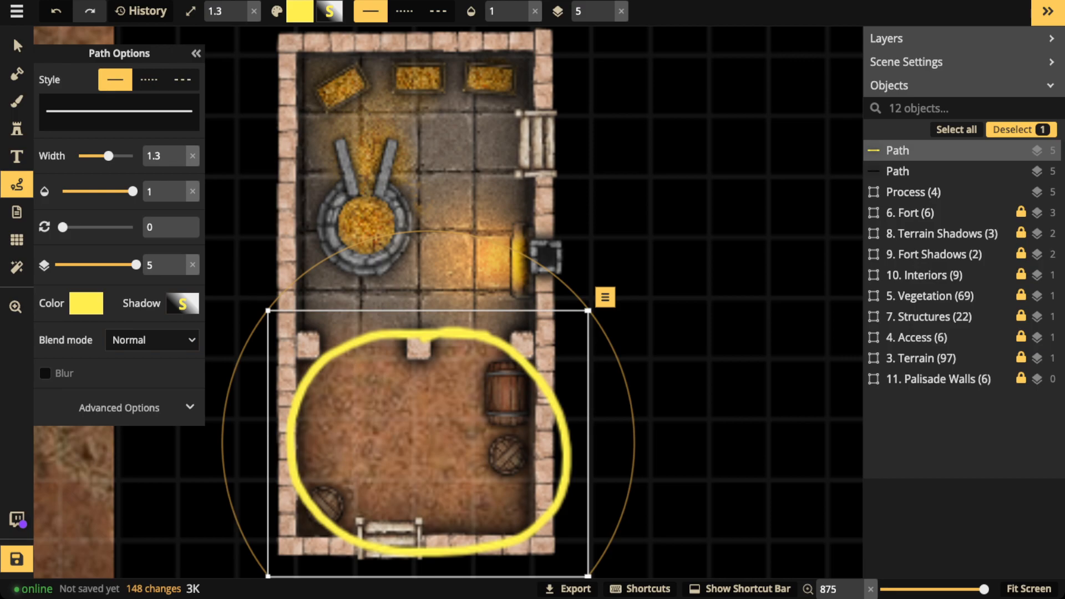
key("Delete")
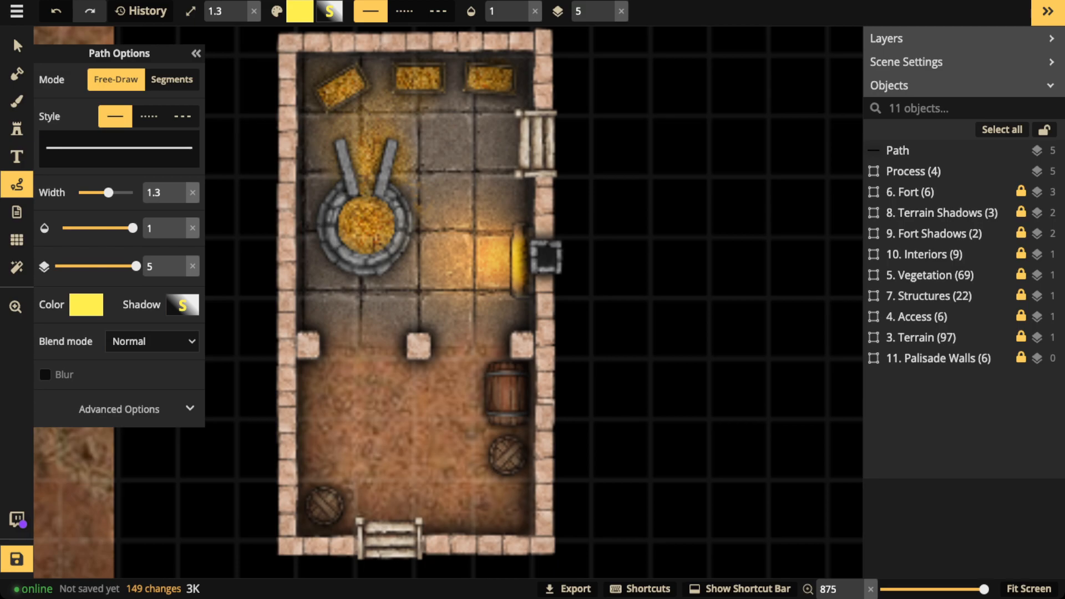
Outline the three horse stalls in the Stable interior with a freehand yellow path, and delete the marking.
scroll(386, 125, "down", 3)
left_click_drag(827, 207, 434, 229)
scroll(498, 209, "up", 4)
scroll(499, 229, "down", 2)
left_click_drag(499, 229, 488, 238)
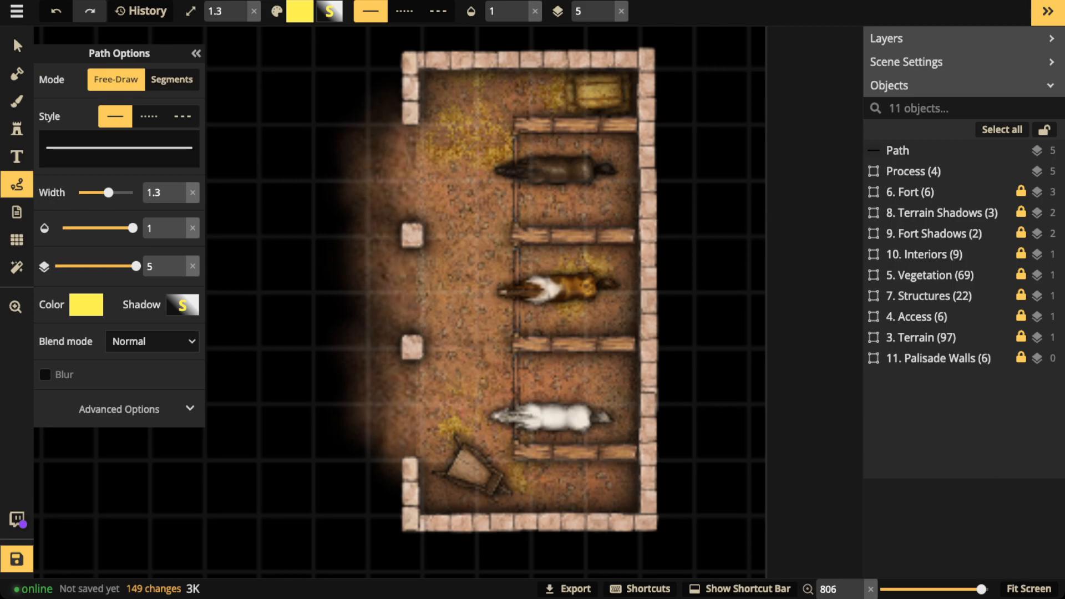
mouse_move(632, 121)
left_mouse_down()
mouse_move(577, 121)
mouse_move(514, 233)
mouse_move(527, 451)
mouse_move(630, 410)
mouse_move(632, 122)
left_mouse_up()
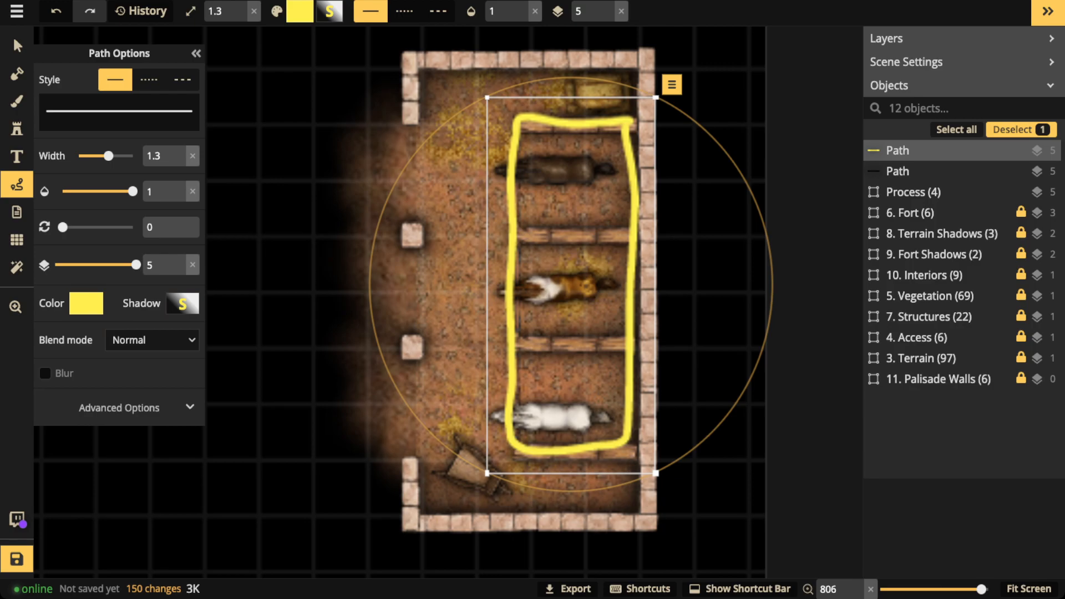
key("Delete")
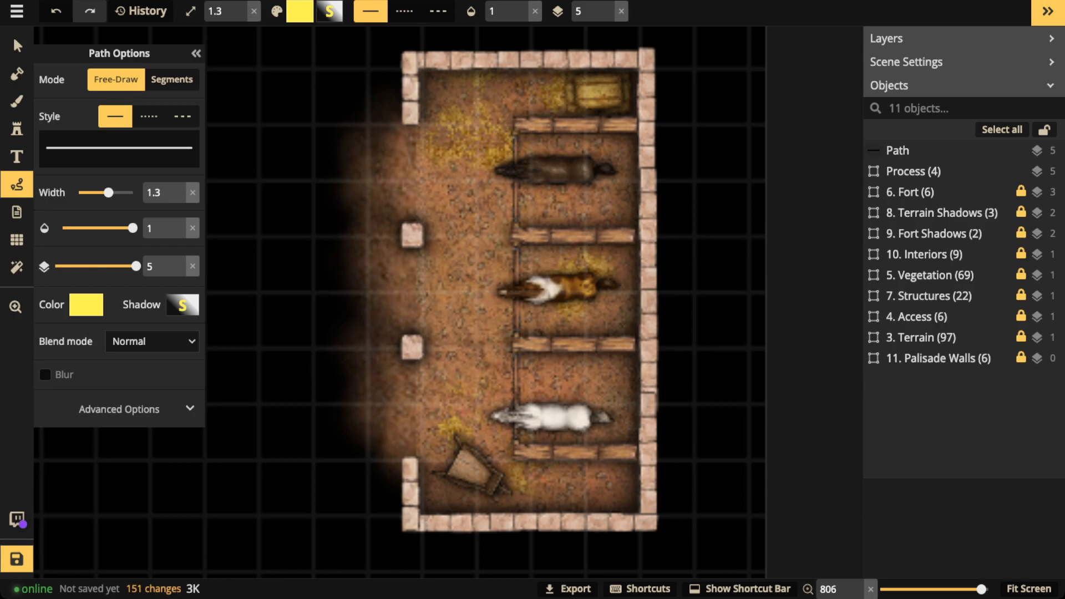
Collapse the path options and examine the Stable's horses, stalls, cart, hay and crate up close.
left_click(196, 53)
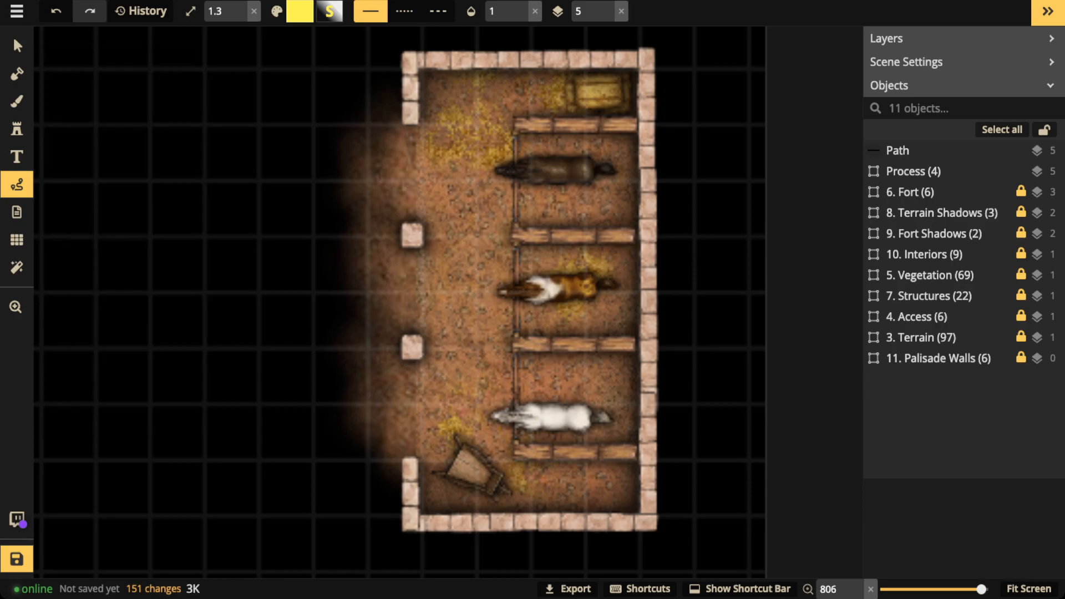
scroll(527, 300, "up", 2)
left_click_drag(532, 300, 439, 324)
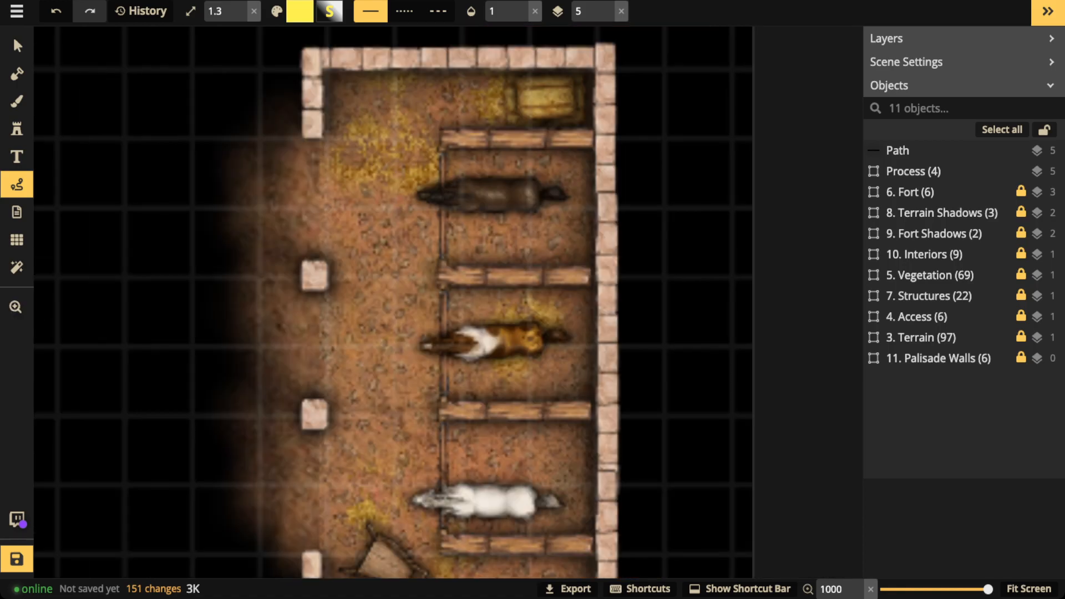
left_click_drag(533, 355, 597, 296)
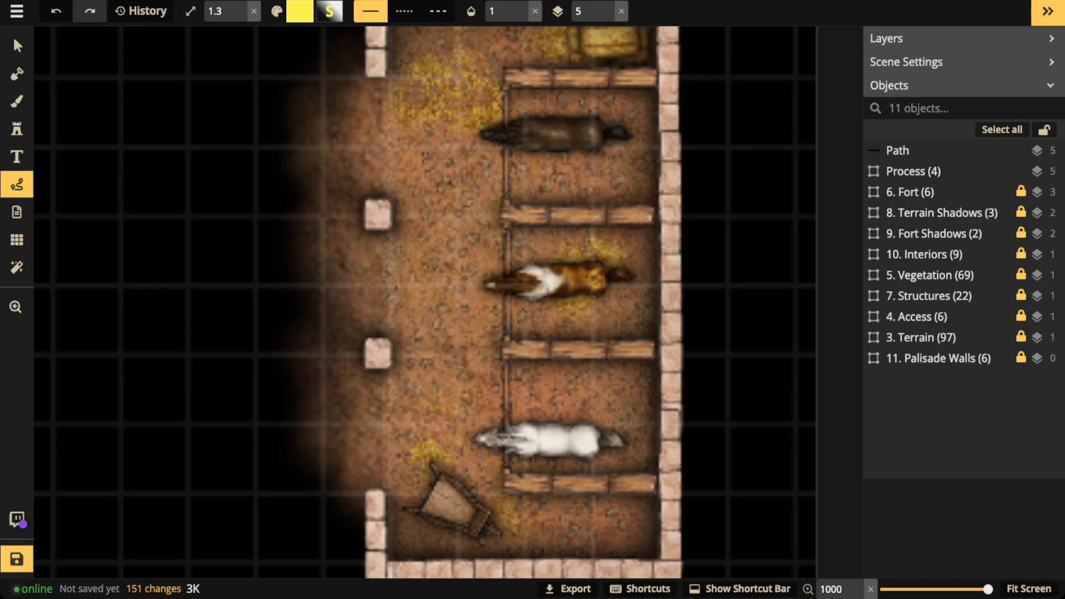
scroll(453, 446, "down", 2)
left_click_drag(454, 446, 453, 436)
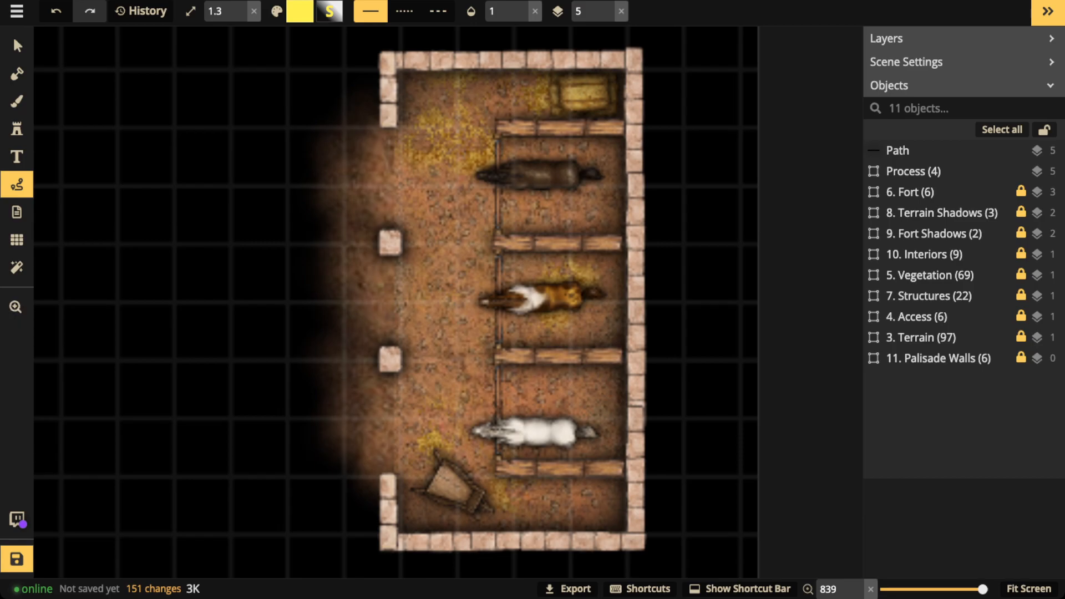
scroll(471, 478, "up", 2)
left_click_drag(472, 266, 475, 472)
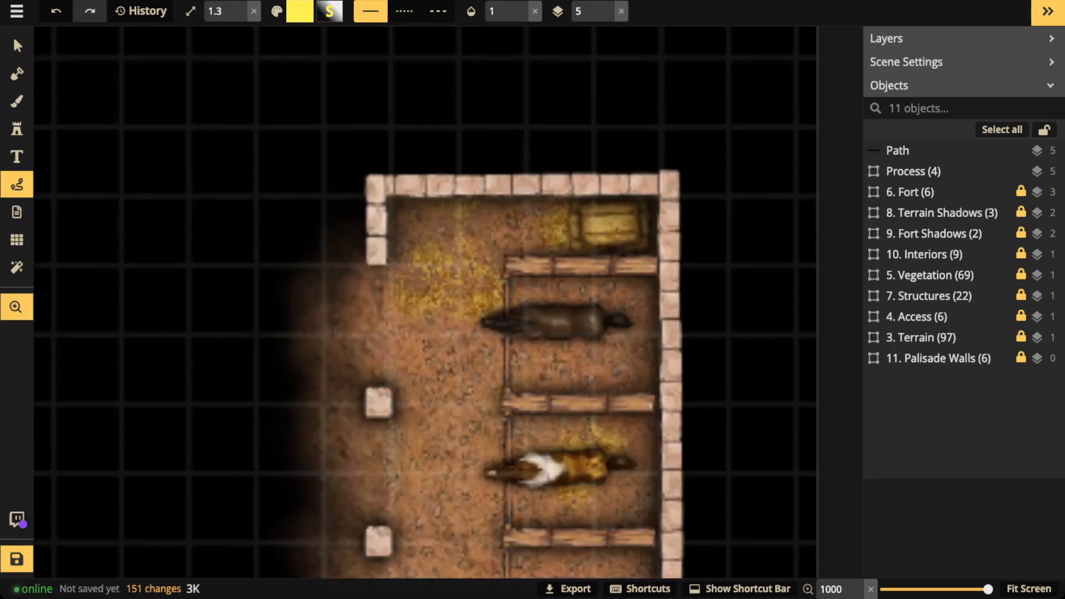
Return to an overview of the whole fort map with all building interiors, and switch to the selection tool.
scroll(290, 216, "down", 6)
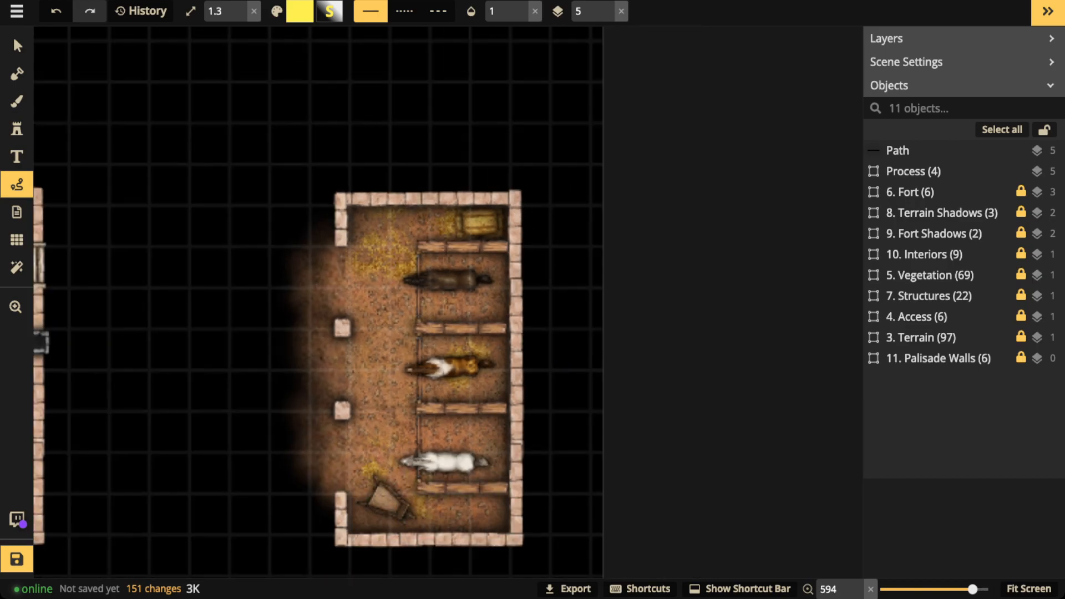
scroll(385, 256, "down", 4)
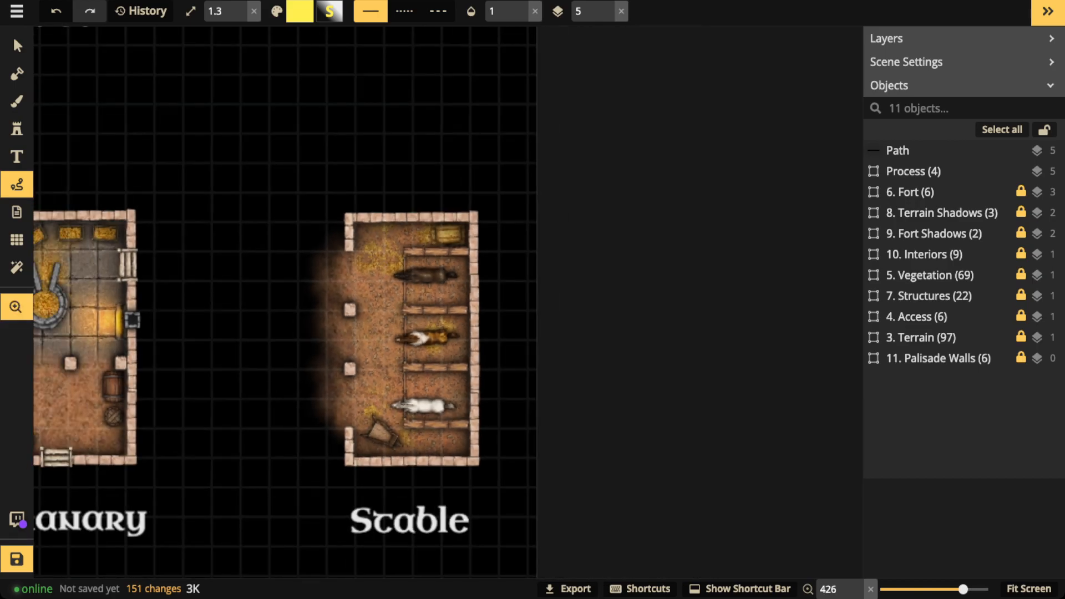
left_click_drag(389, 277, 589, 278)
scroll(352, 257, "down", 6)
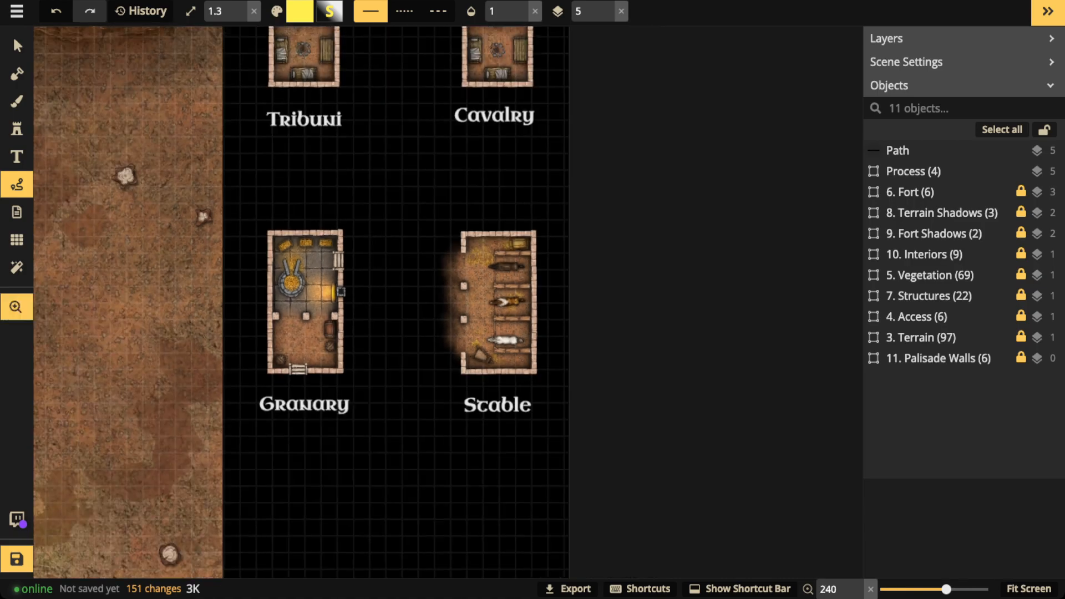
left_click_drag(352, 258, 411, 275)
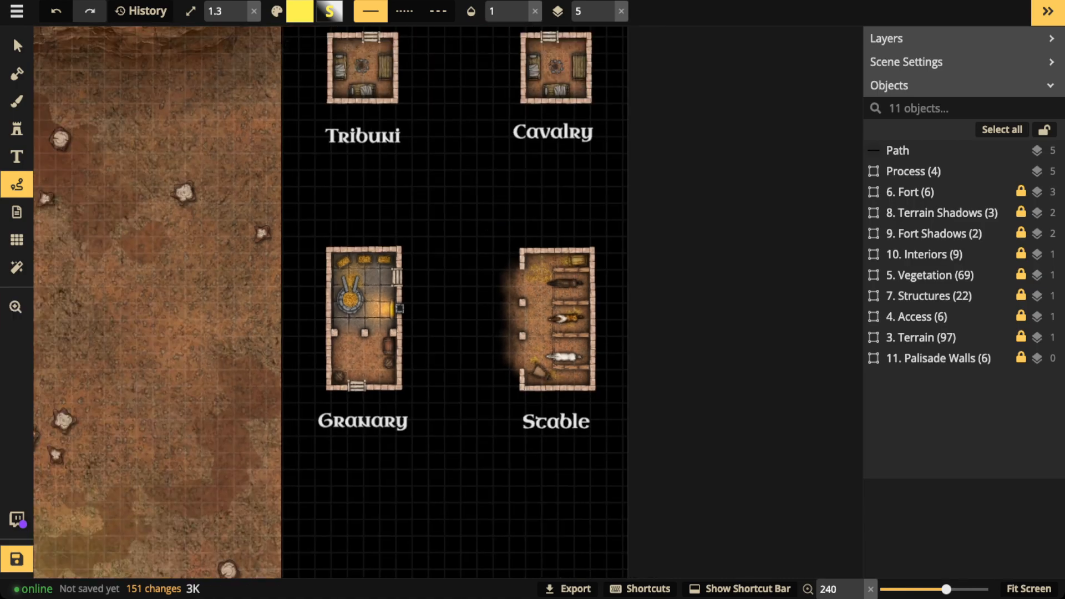
scroll(446, 233, "down", 6)
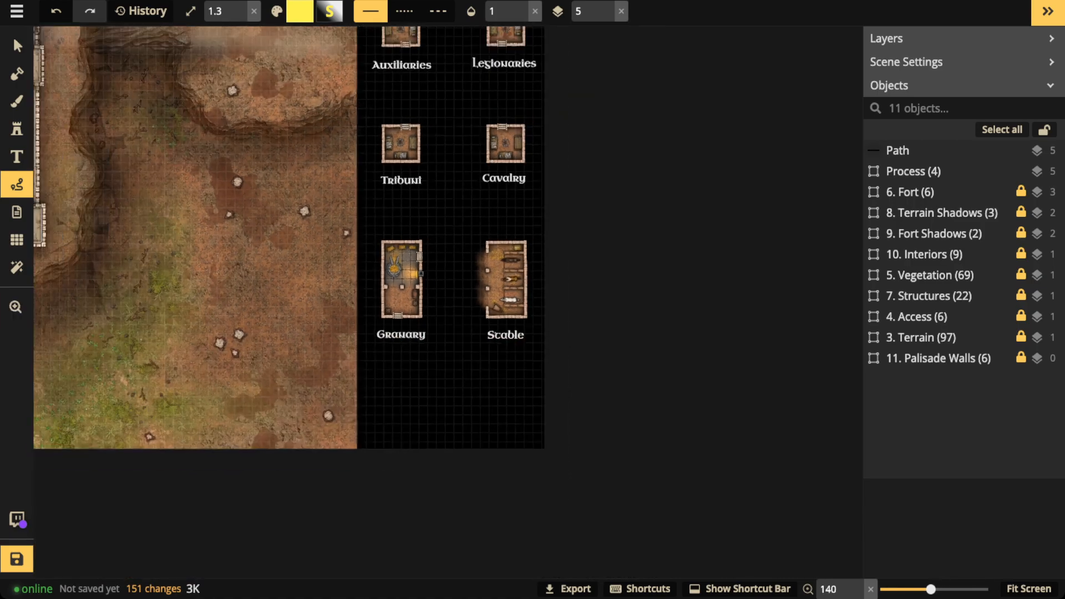
left_click_drag(454, 183, 680, 363)
scroll(535, 276, "down", 3)
scroll(598, 311, "down", 1)
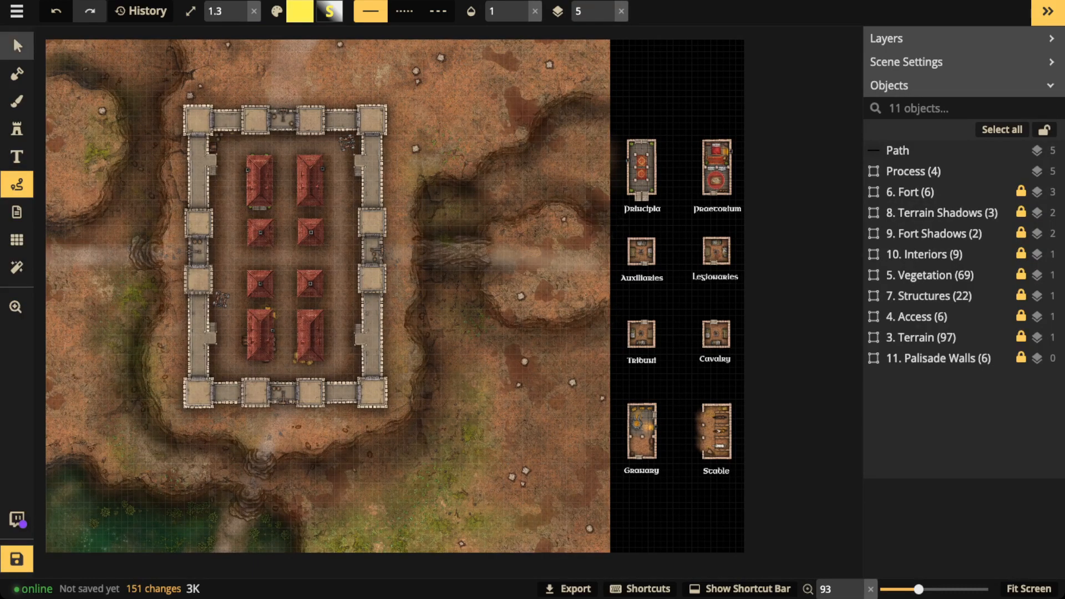
left_click(17, 46)
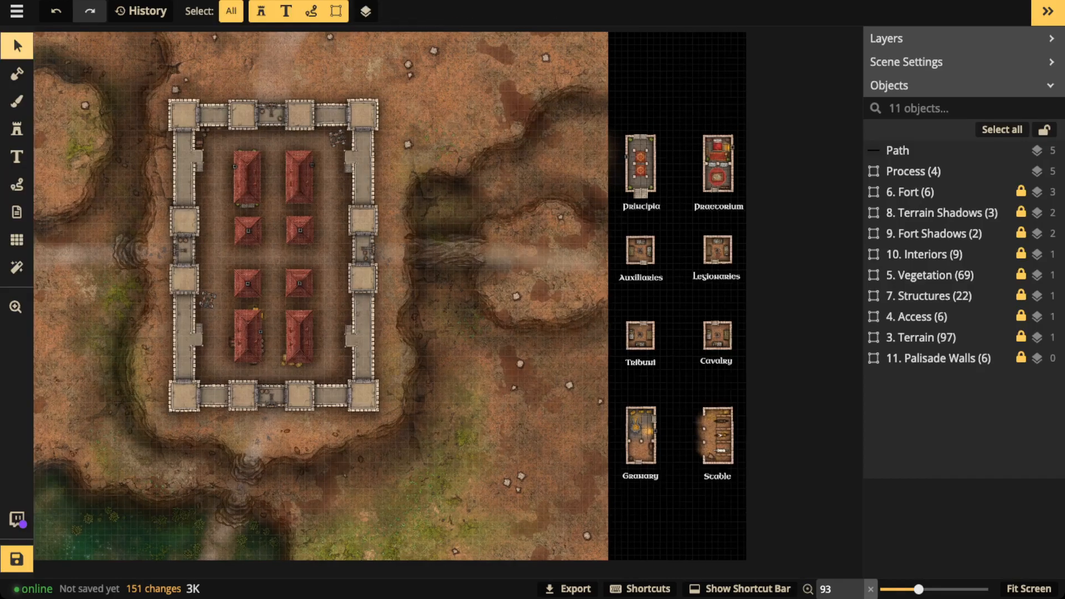
Go to the Auxiliaries interior and examine its beds, fire pit and entrance up close.
scroll(668, 282, "up", 3)
scroll(659, 271, "up", 8)
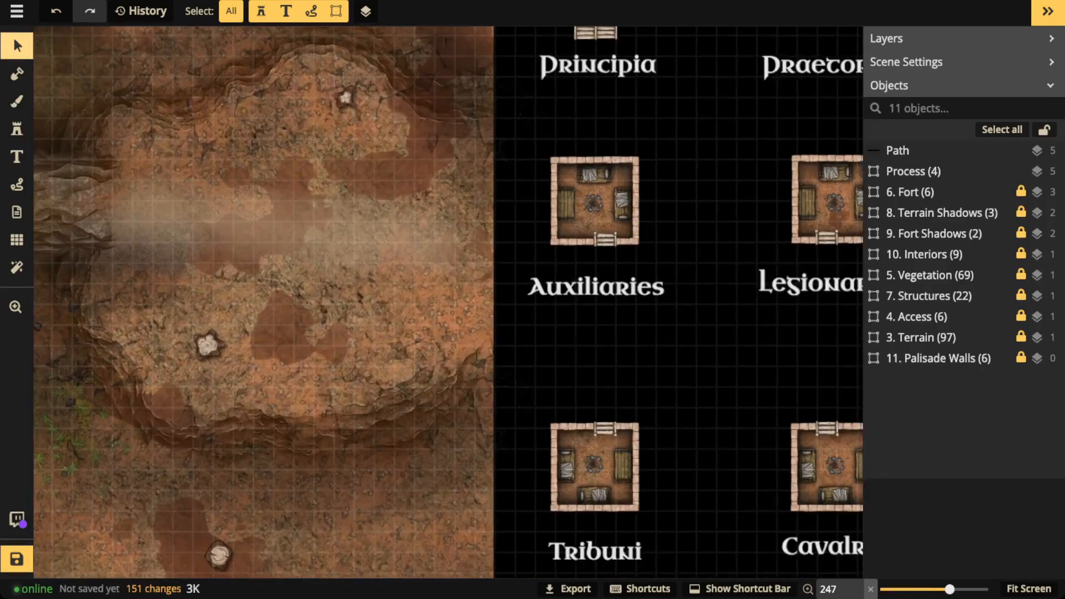
scroll(659, 270, "up", 2)
key("space")
left_click_drag(659, 271, 419, 209)
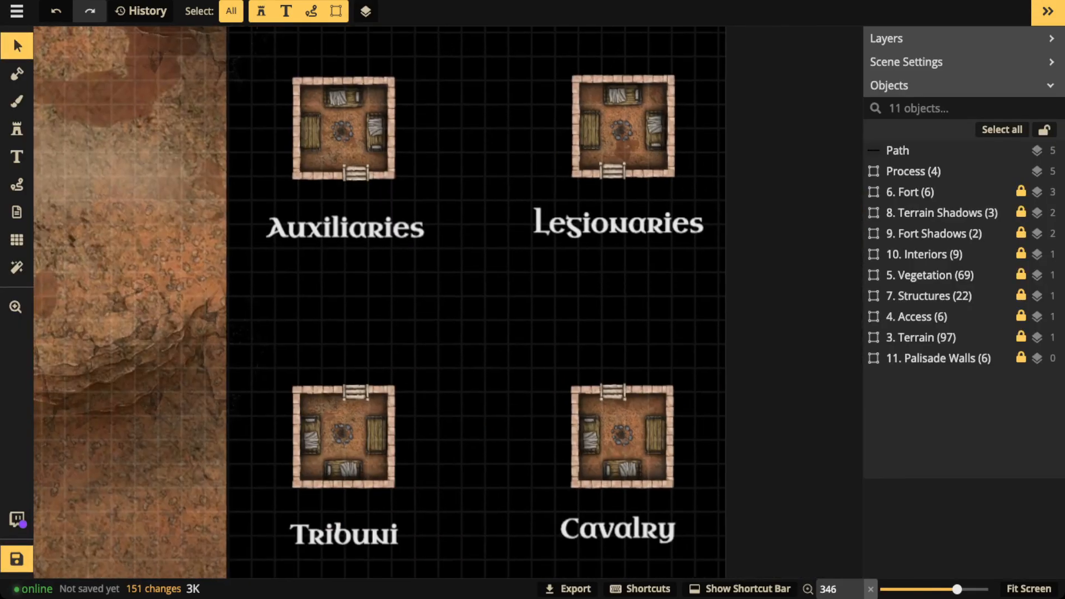
scroll(350, 133, "up", 4)
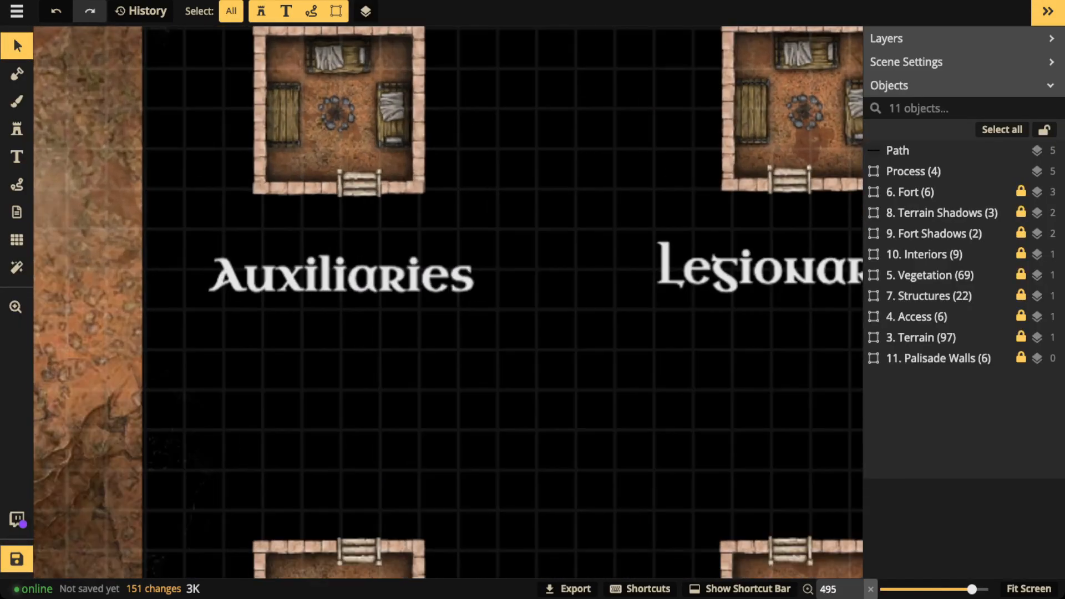
key("space")
left_click_drag(347, 140, 444, 370)
scroll(386, 234, "up", 4)
key("space")
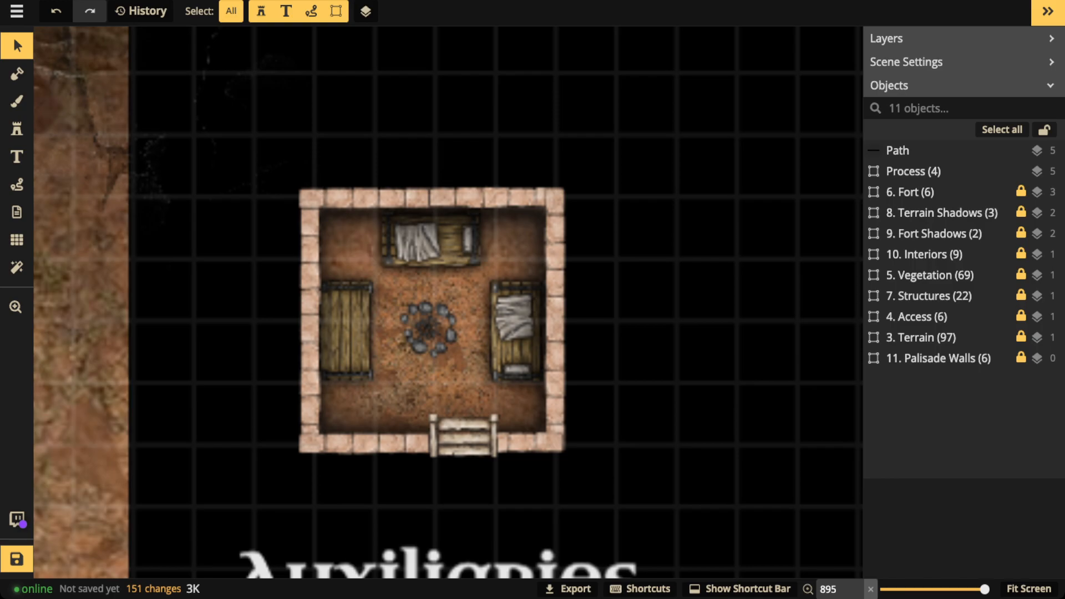
scroll(361, 310, "down", 2)
key("space")
left_click_drag(639, 444, 602, 372)
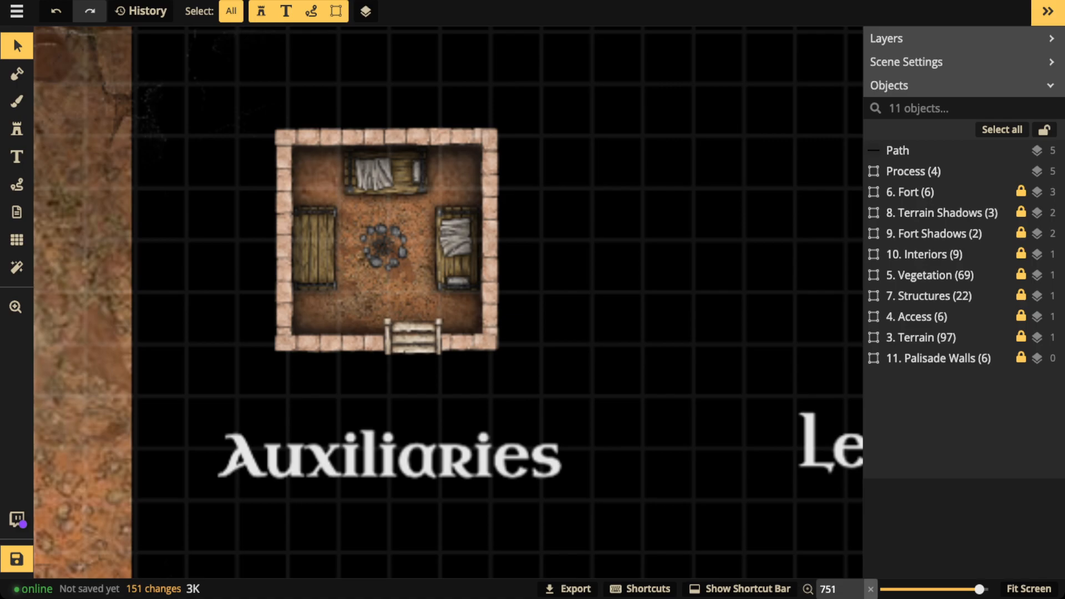
Examine the Legionaries interior and the Tribuni interior up close, comparing their bed layouts and entrances.
scroll(325, 191, "down", 2)
left_click_drag(324, 192, 160, 193)
left_click_drag(388, 249, 210, 250)
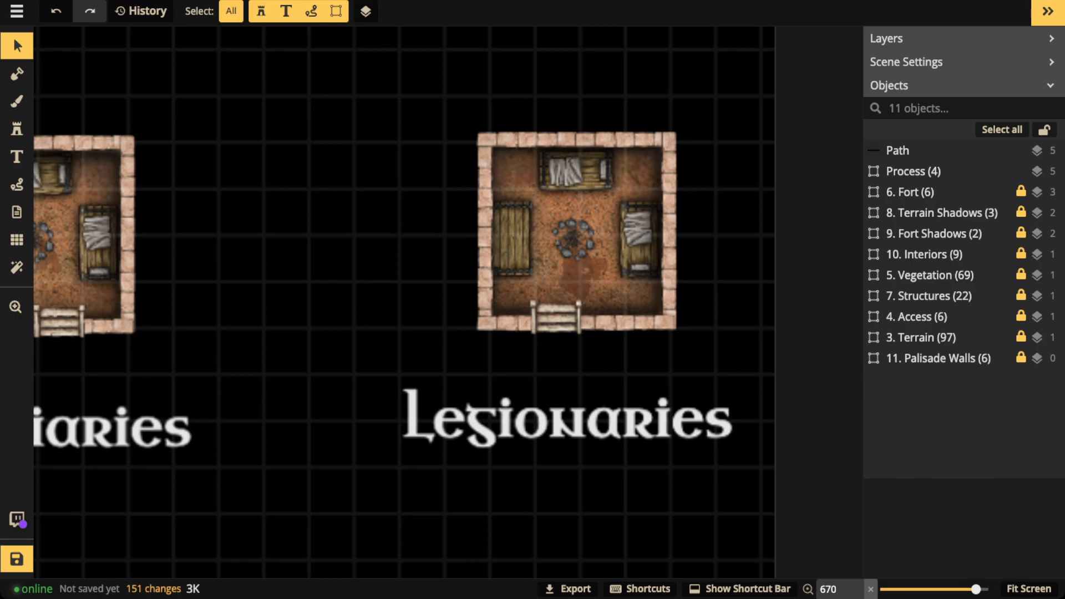
scroll(512, 221, "up", 2)
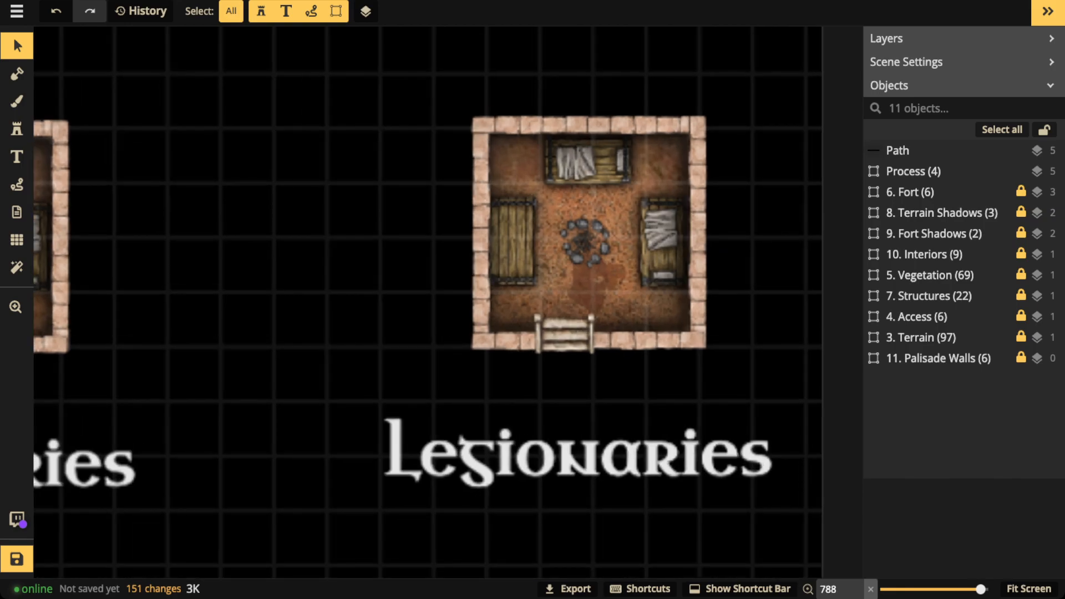
left_click_drag(355, 421, 544, 169)
left_click_drag(355, 472, 509, 125)
left_click_drag(458, 268, 442, 169)
scroll(455, 225, "down", 1)
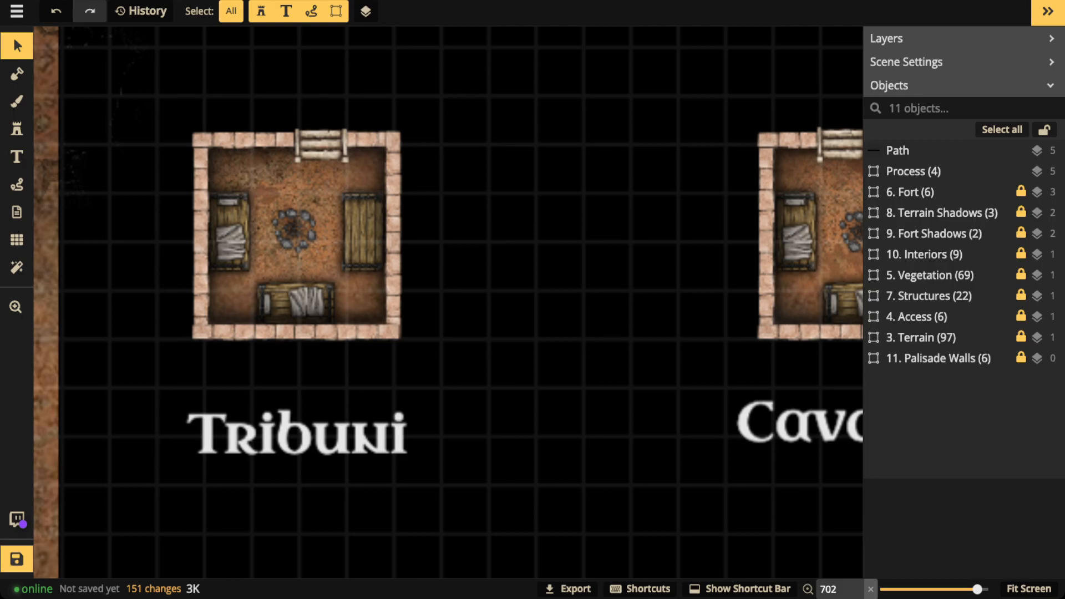
Go to the Cavalry interior and examine its beds and central fire pit up close.
key("space")
left_click_drag(633, 278, 265, 286)
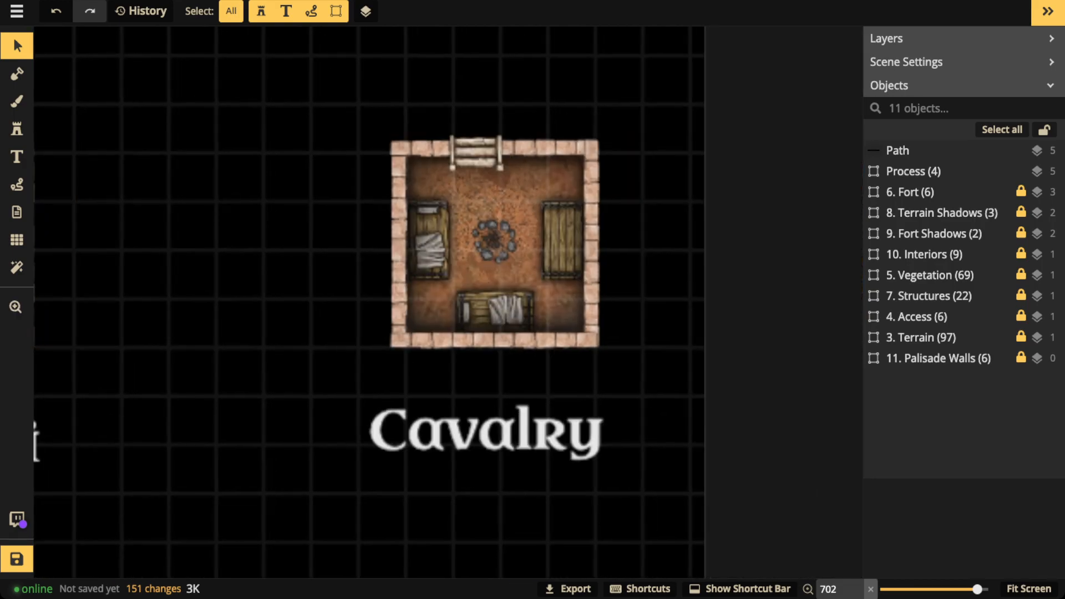
scroll(491, 249, "up", 2)
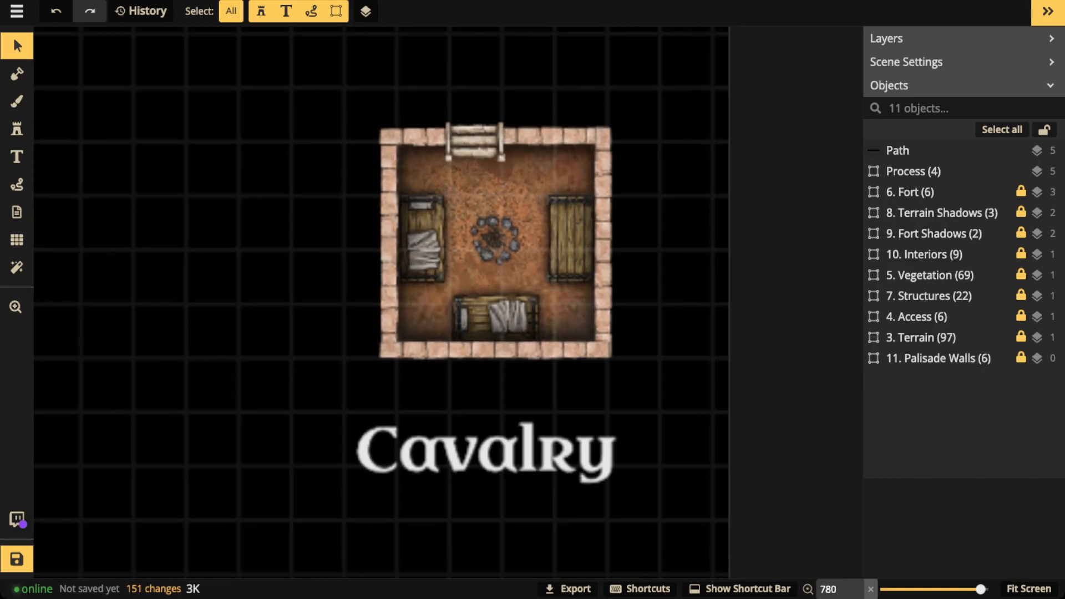
scroll(420, 245, "up", 3)
key("space")
left_click_drag(420, 244, 320, 245)
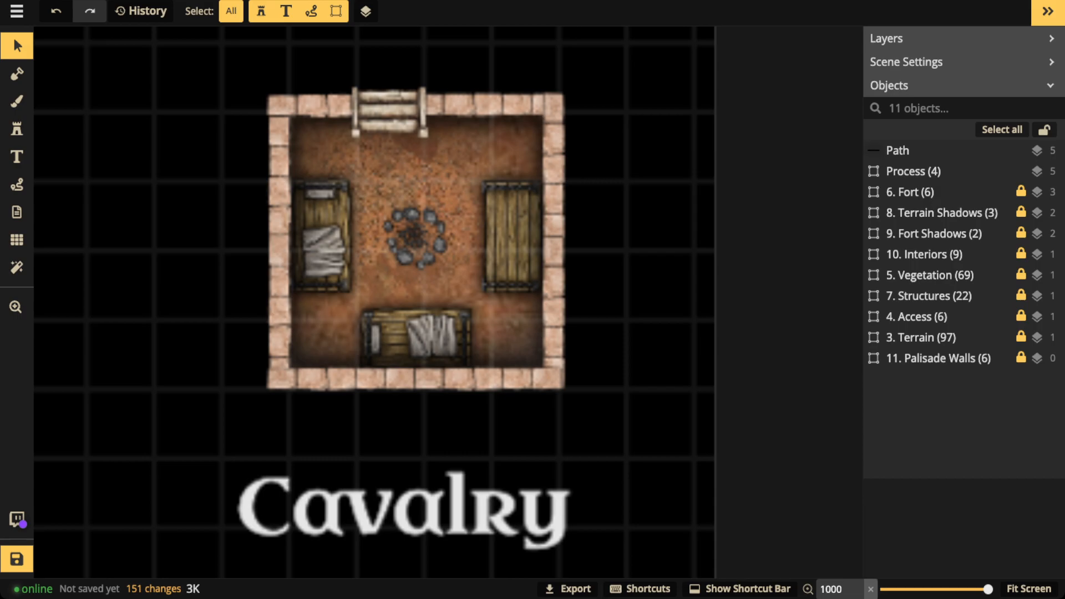
Revisit the Legionaries interior, and compare it with the Cavalry and Tribuni interiors.
scroll(348, 216, "down", 3)
scroll(348, 216, "down", 3)
scroll(348, 217, "up", 3)
key("space")
left_click_drag(348, 216, 352, 457)
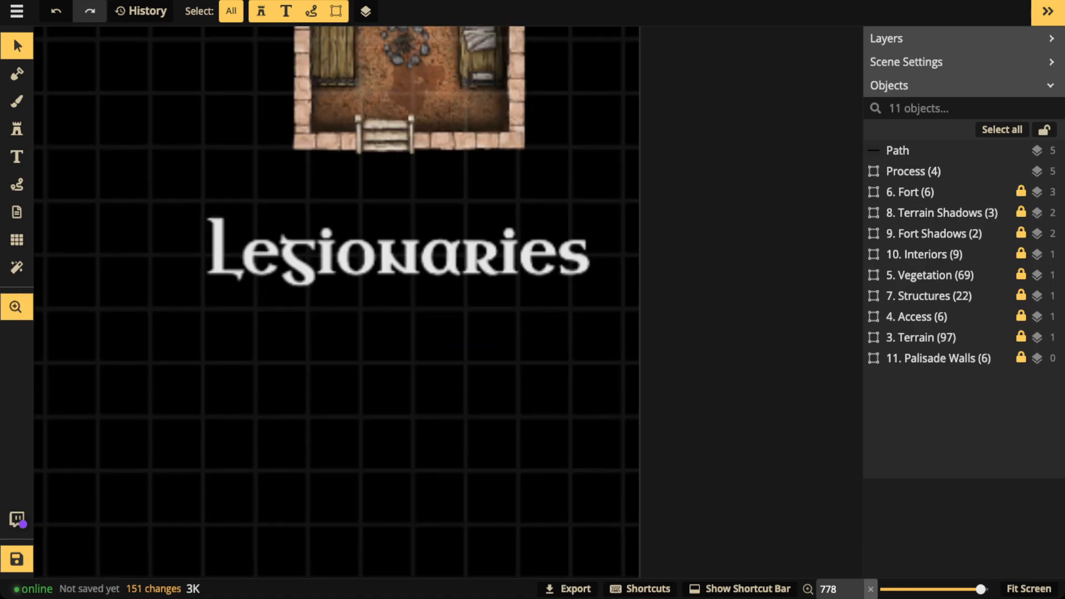
left_click_drag(348, 216, 355, 388)
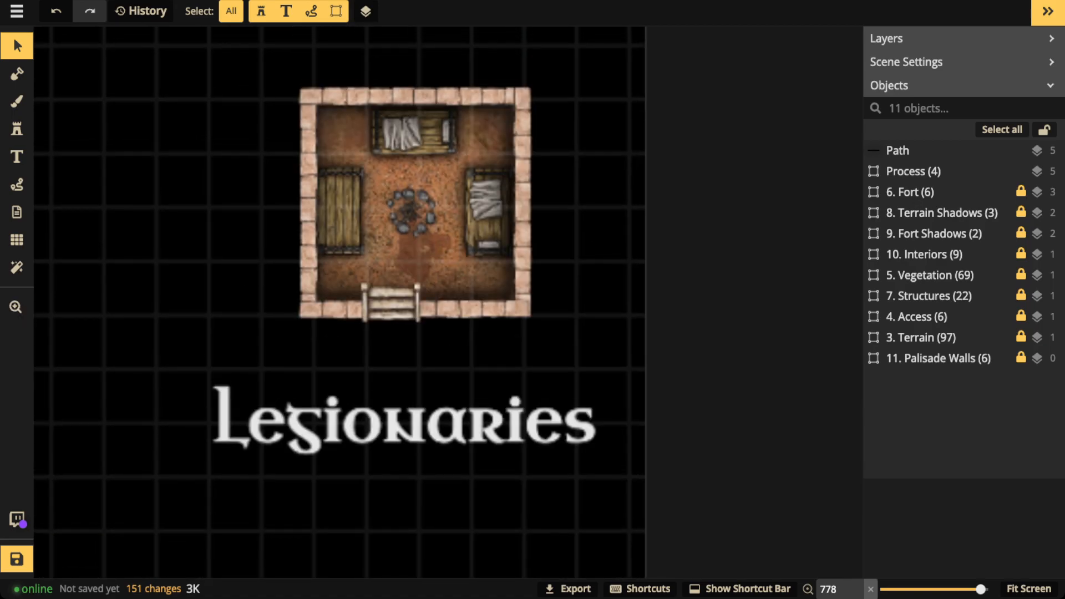
scroll(376, 222, "down", 2)
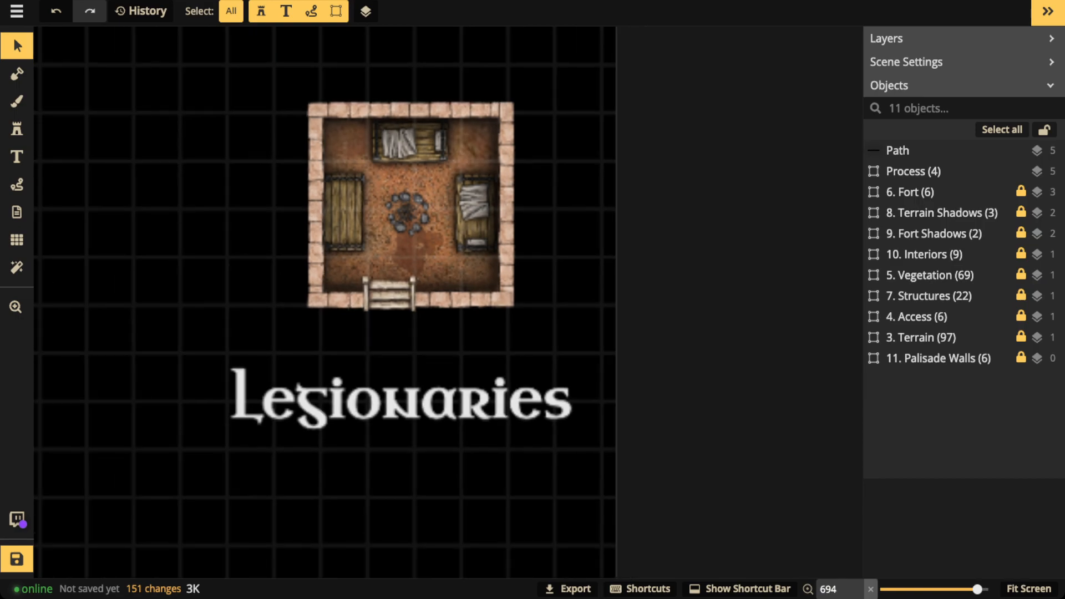
scroll(356, 234, "down", 4)
left_click_drag(355, 471, 361, 176)
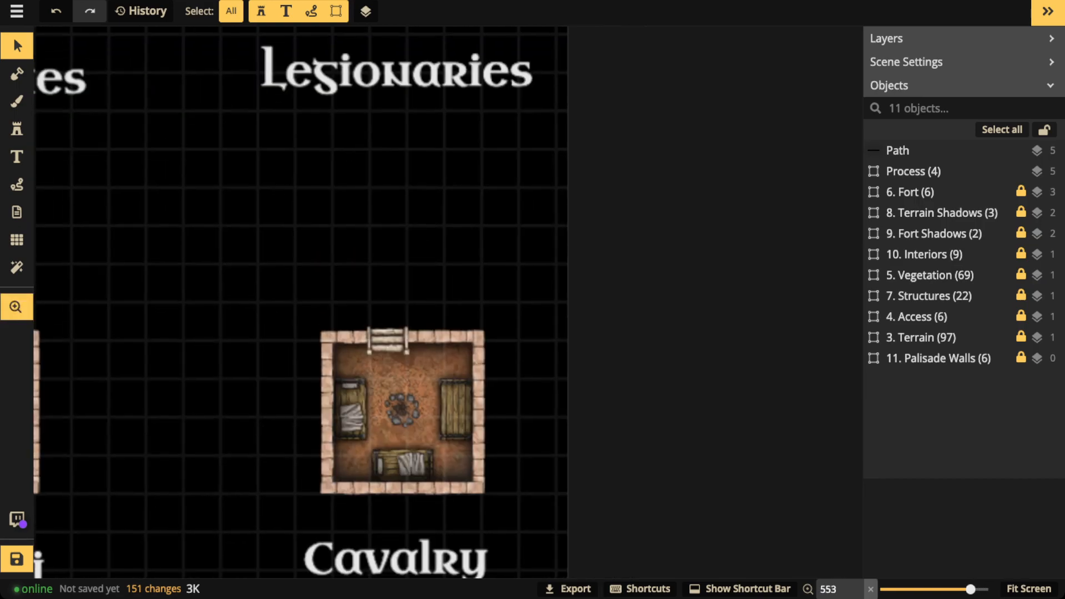
scroll(311, 303, "up", 1)
left_click_drag(355, 333, 356, 214)
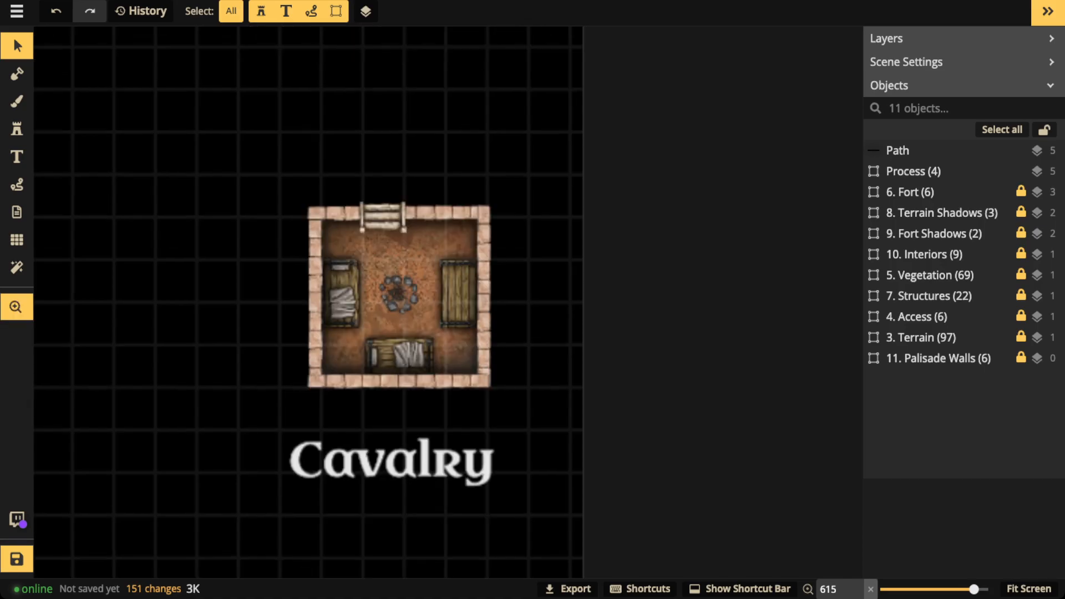
left_click_drag(310, 299, 632, 316)
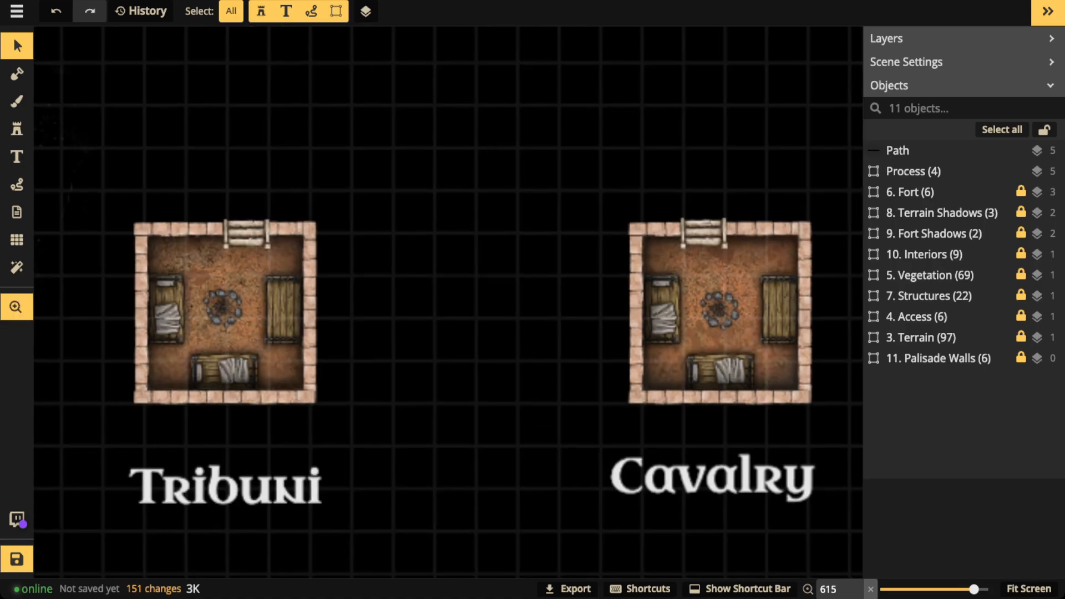
Return from the interiors to an overview of the whole fort and its surrounding terrain.
scroll(389, 303, "down", 4)
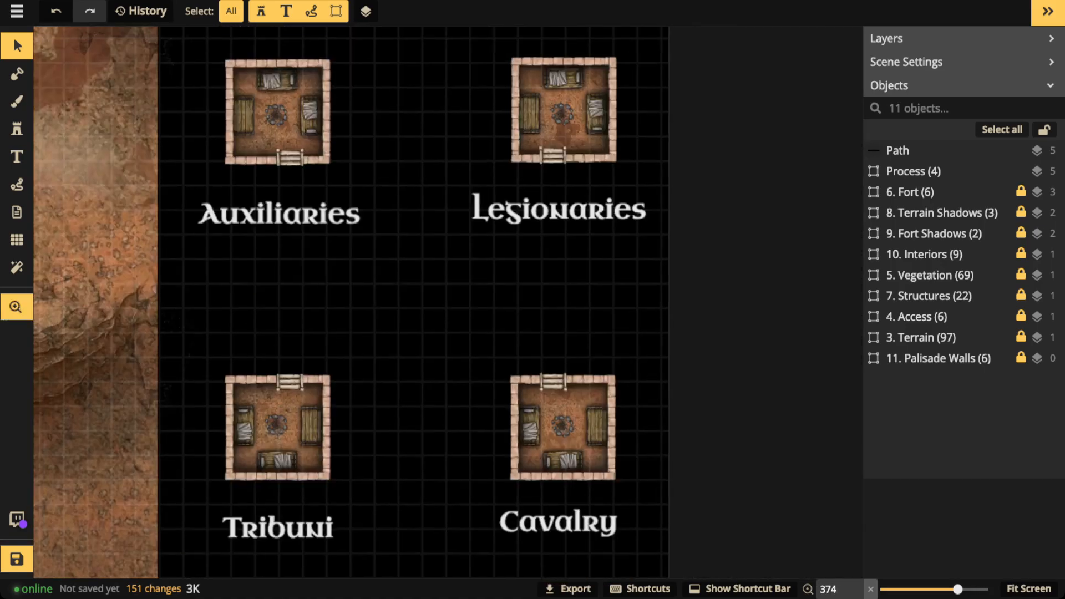
scroll(366, 272, "down", 4)
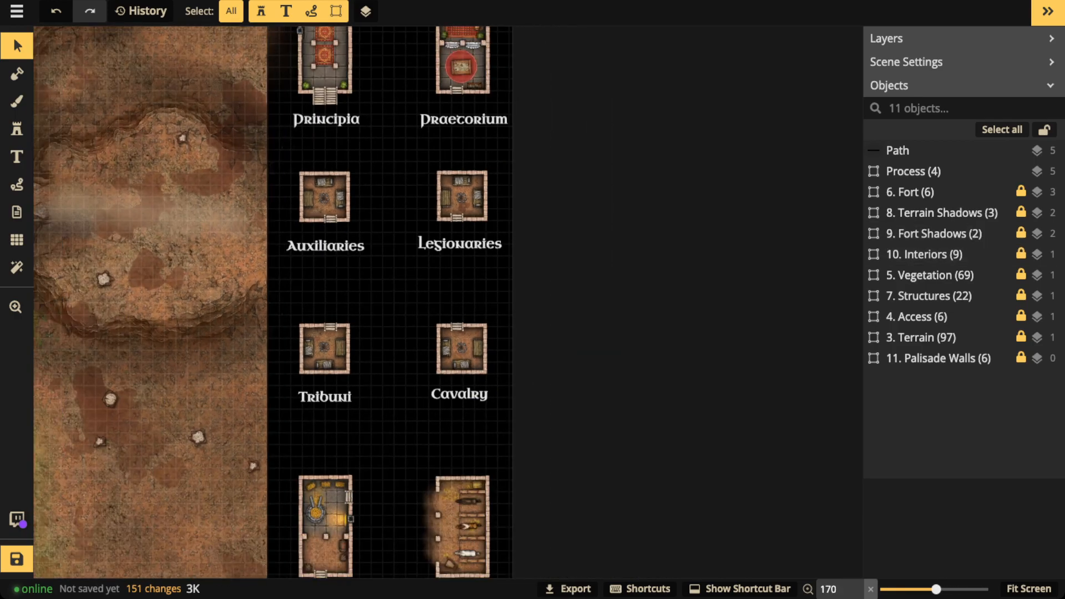
scroll(174, 146, "down", 2)
left_click_drag(175, 145, 671, 55)
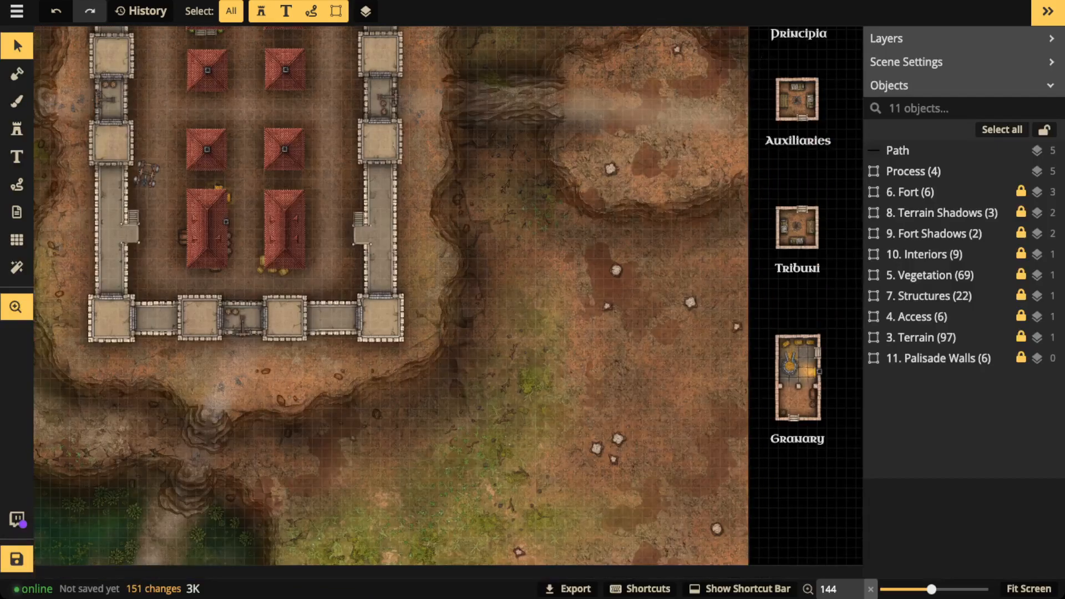
scroll(278, 194, "down", 1)
left_click_drag(250, 194, 381, 282)
scroll(278, 272, "down", 2)
left_click_drag(333, 239, 550, 272)
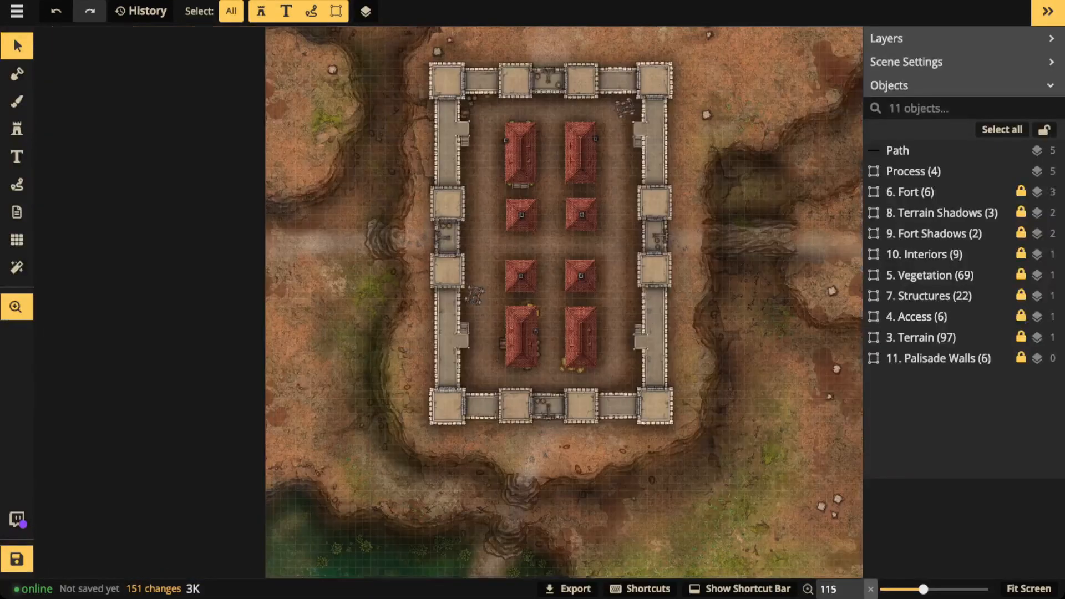
Bring the Process list over the fort to present the steps, move it back off the map and deselect it.
left_click(913, 171)
left_click_drag(127, 250, 458, 247)
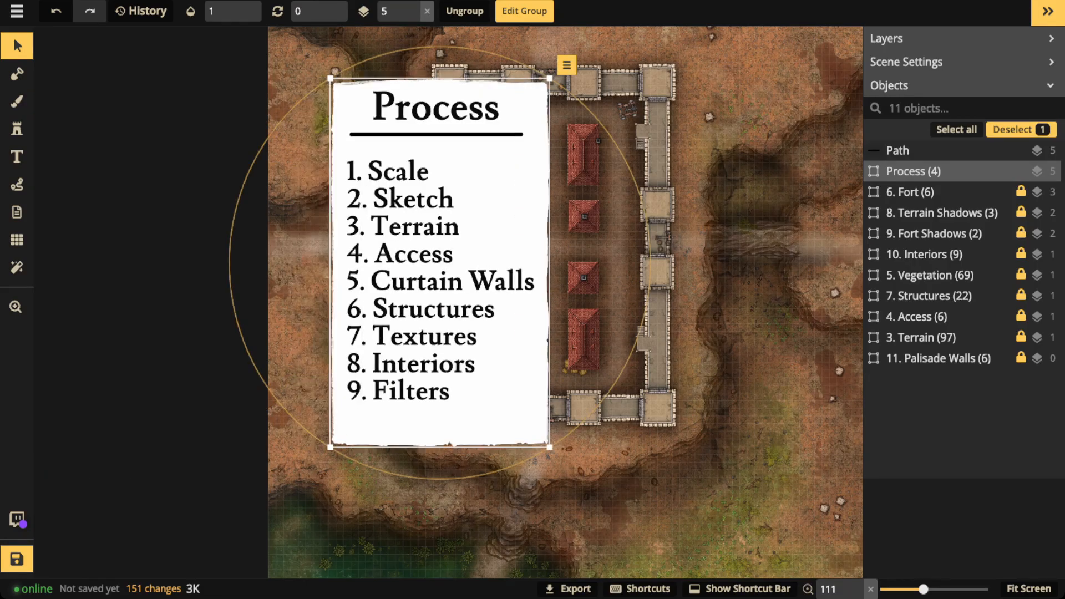
left_click_drag(458, 247, 243, 247)
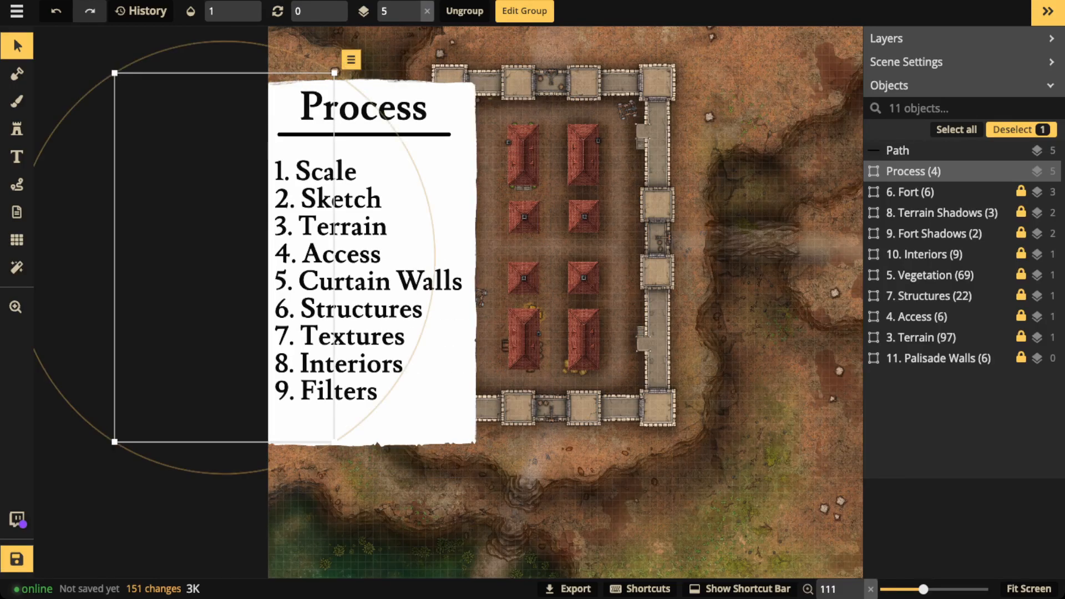
left_click_drag(389, 295, 100, 294)
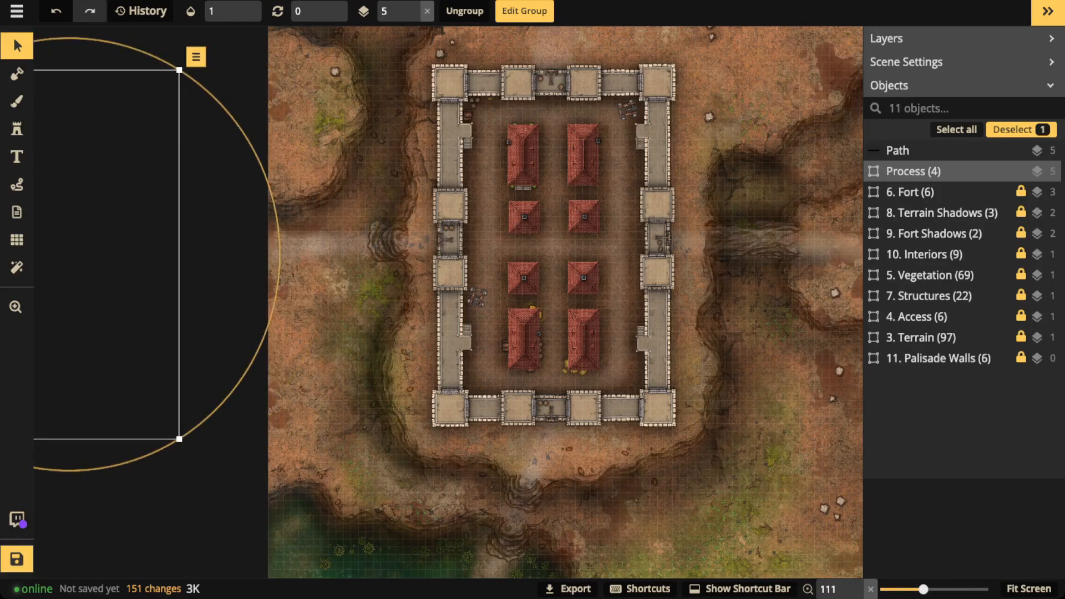
scroll(573, 307, "down", 2)
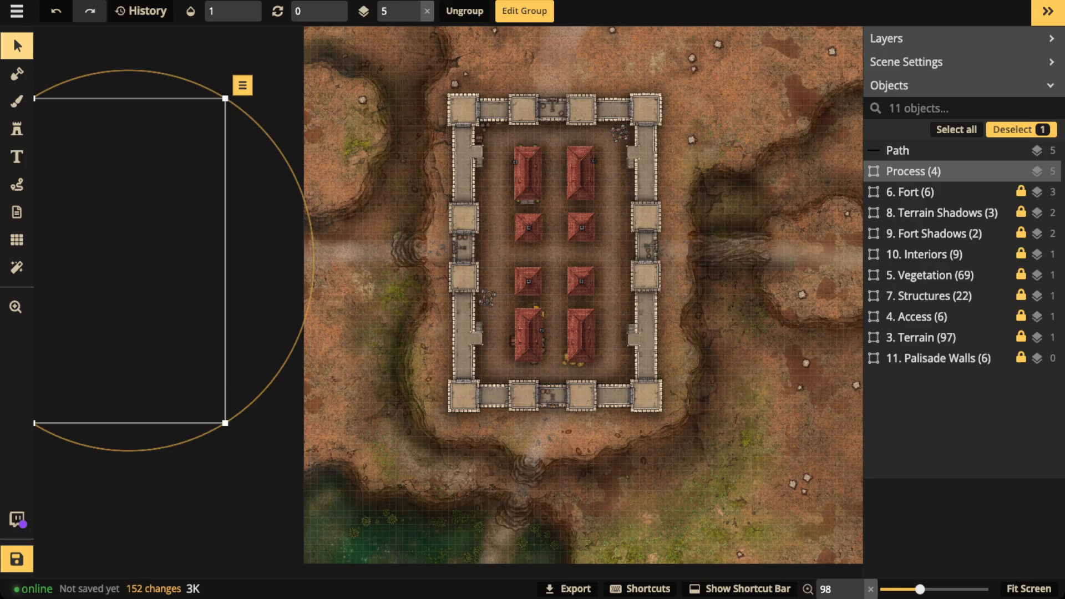
key("Escape")
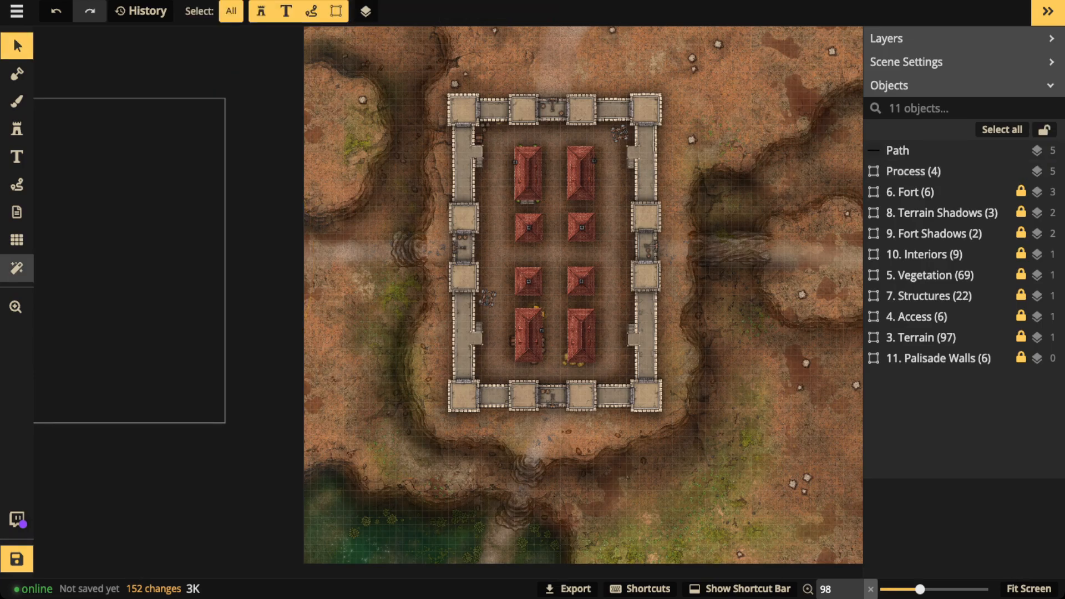
Turn on the map's filters, and compare the map with the Red Sky and Clarity filters disabled and enabled again.
left_click(17, 268)
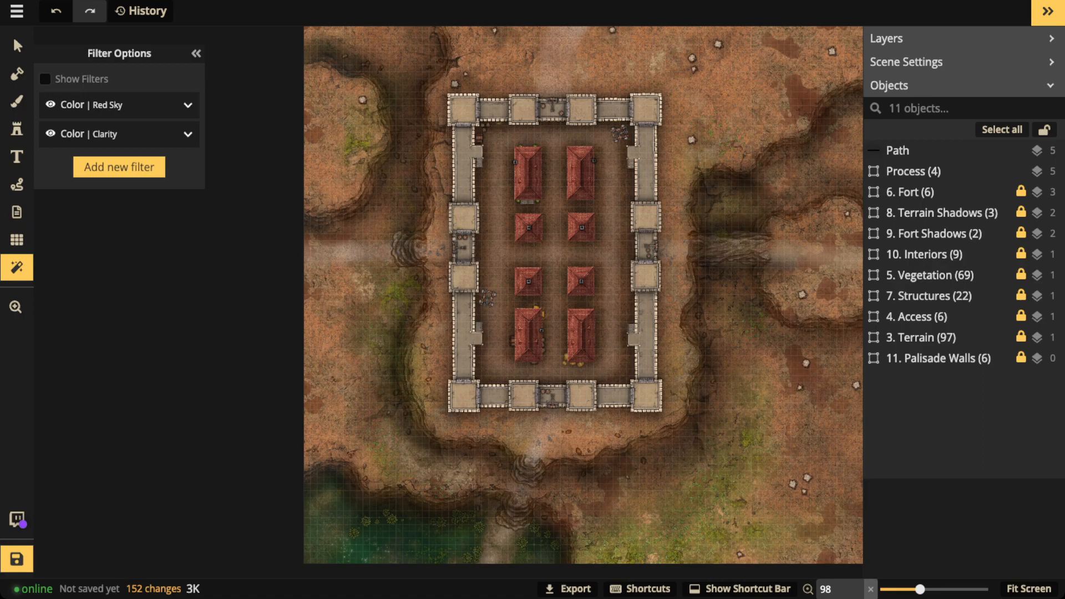
left_click(45, 79)
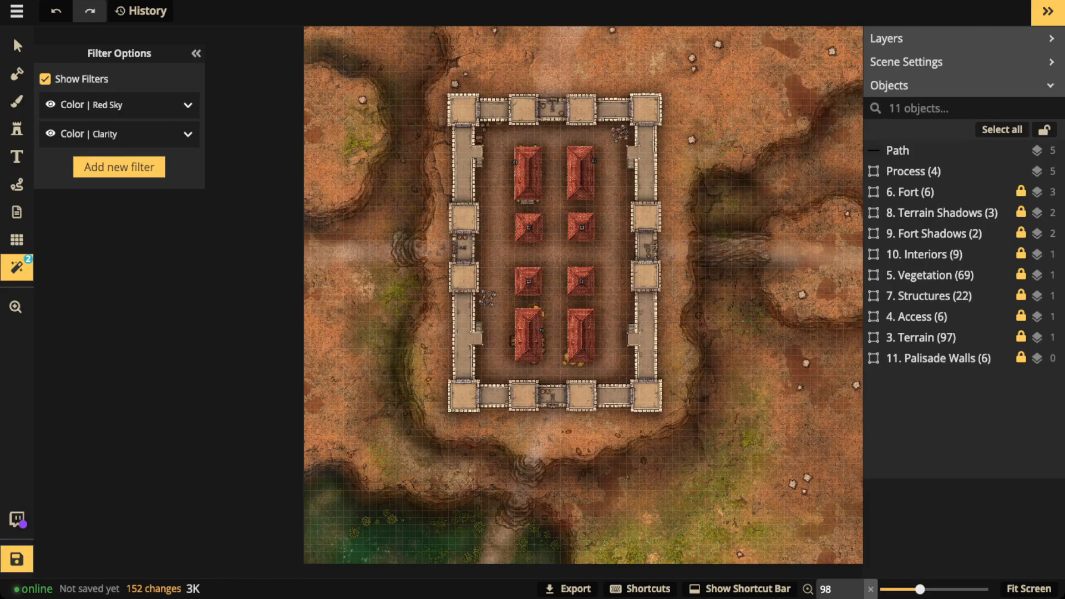
left_click(50, 104)
left_click(50, 134)
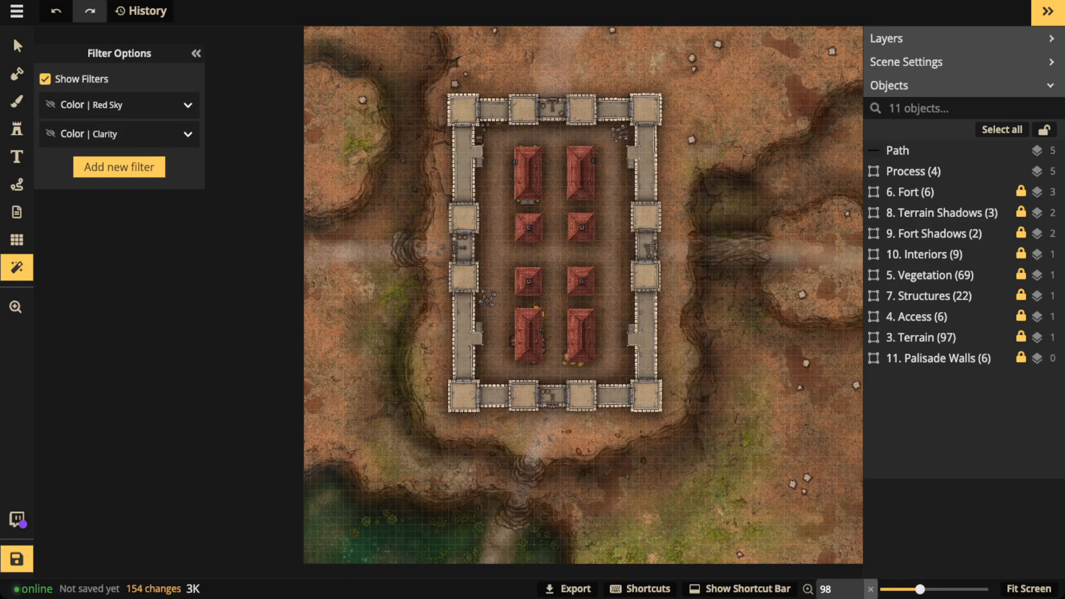
left_click(50, 133)
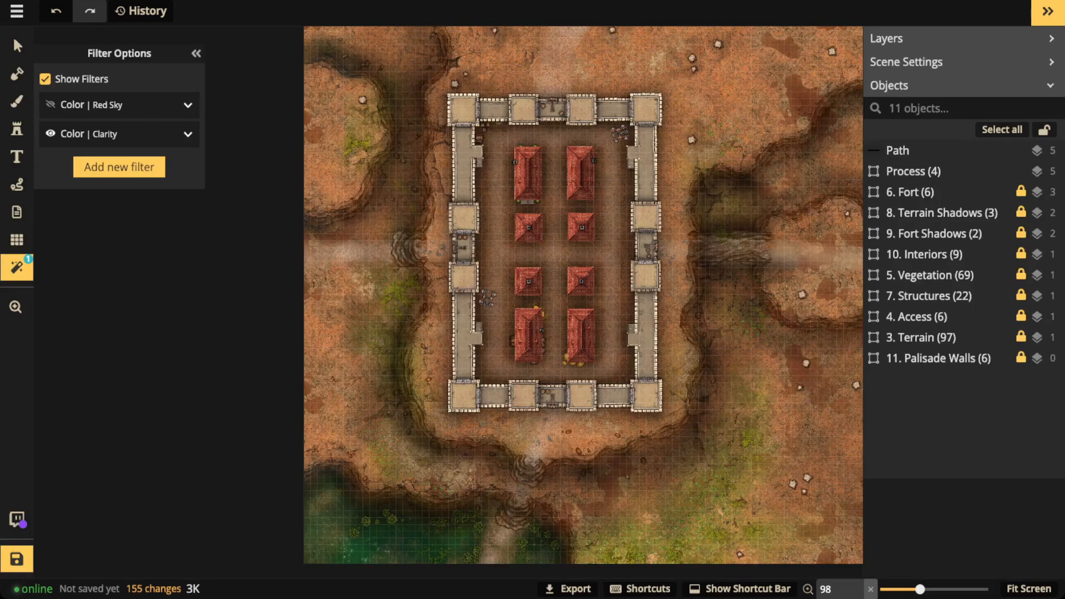
left_click(50, 105)
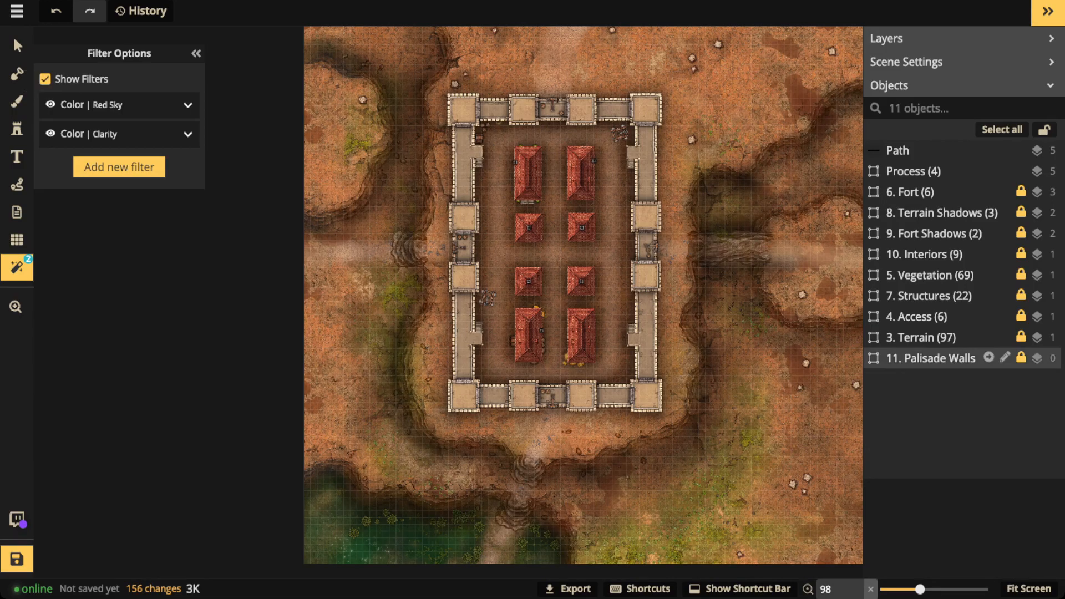
Raise the opacity of the 11. Palisade Walls group to show the spiked barricades outside the fort.
left_click(938, 358)
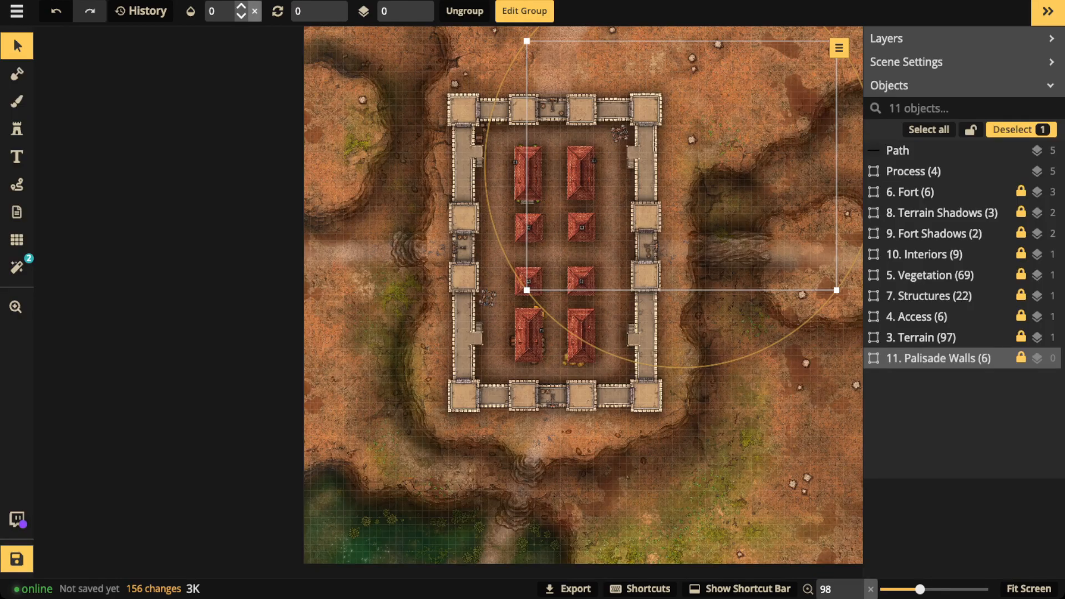
left_click(241, 6)
left_click(545, 115)
Examine the palisade barricades outside the fort's north gate up close.
scroll(545, 114, "up", 2)
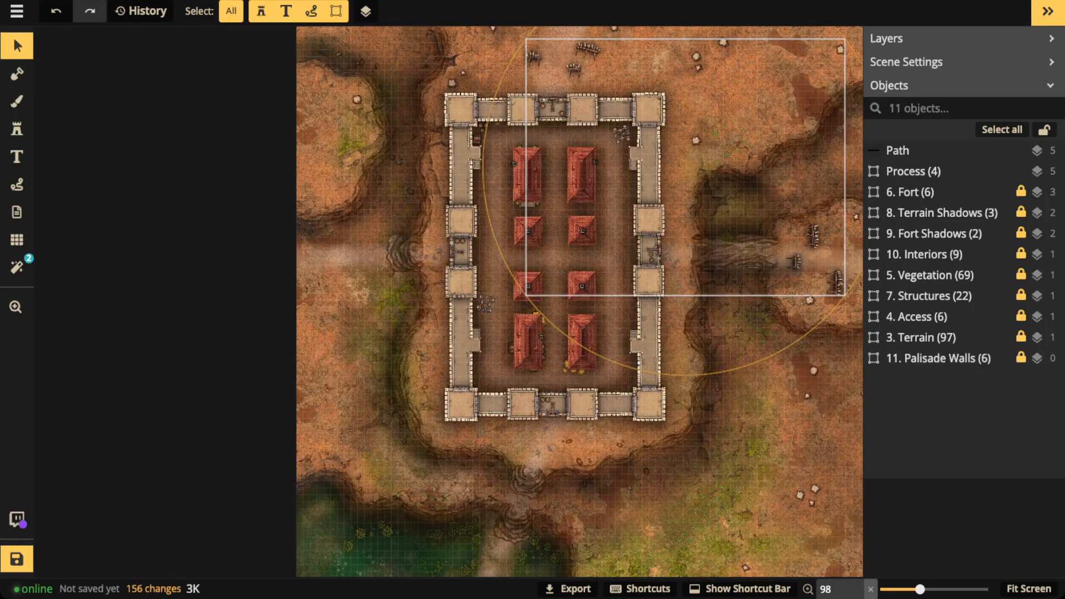
scroll(546, 111, "up", 5)
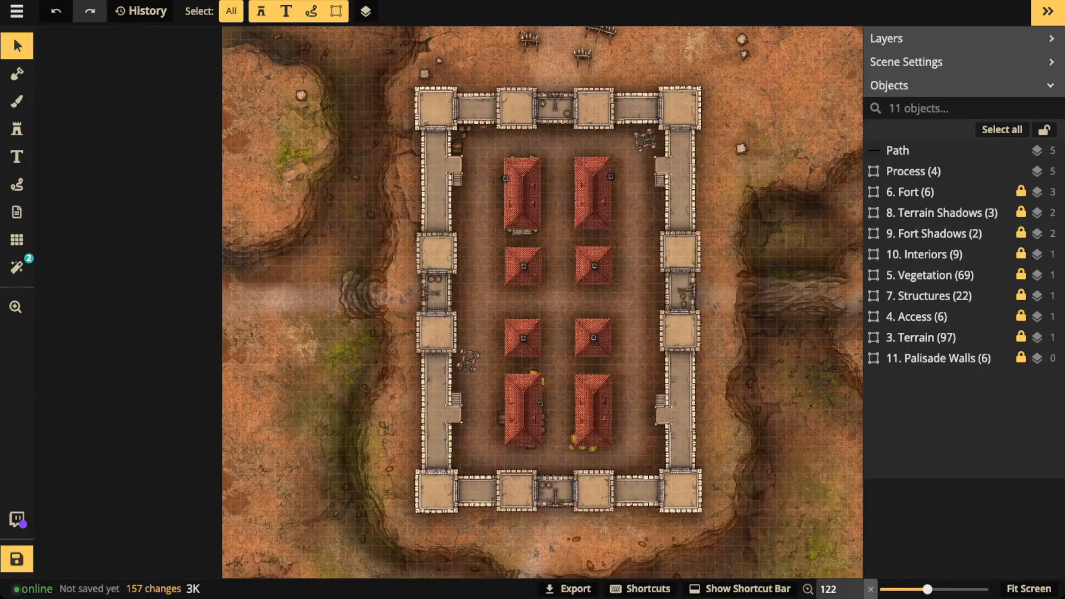
scroll(546, 111, "up", 8)
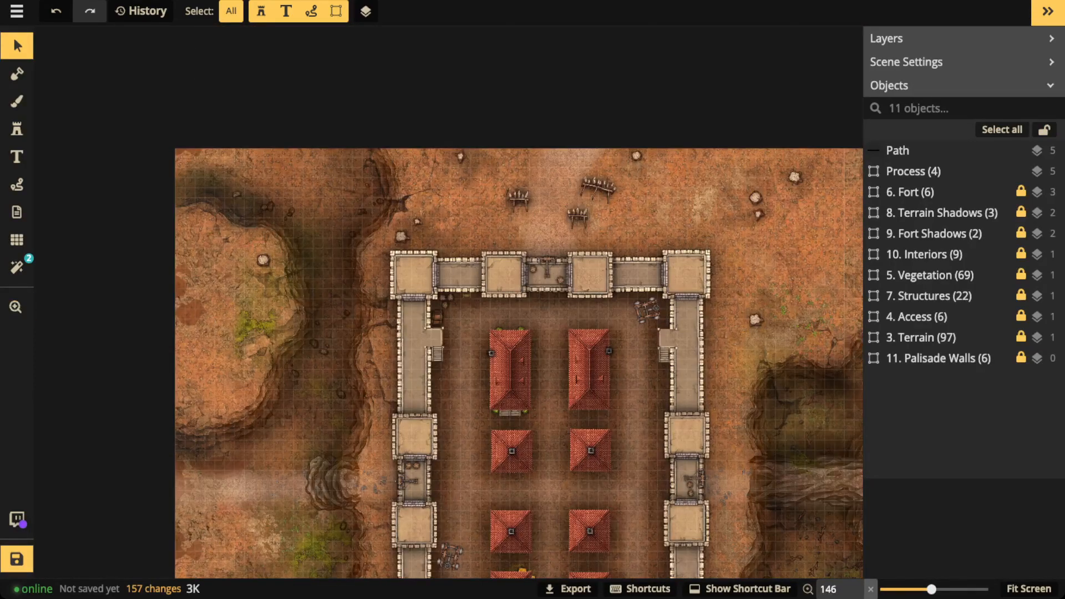
scroll(542, 347, "up", 4)
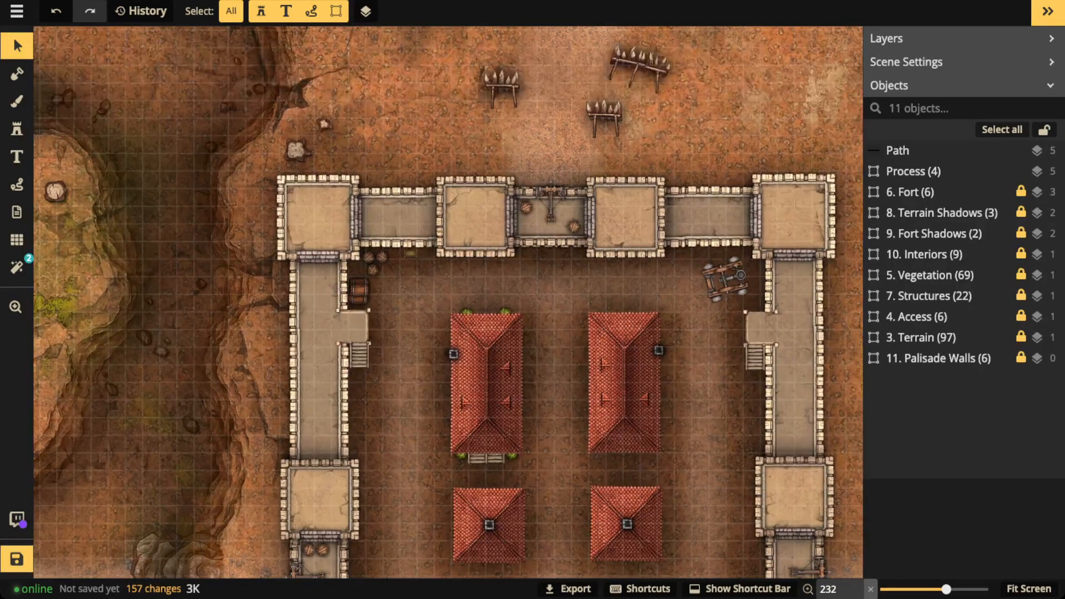
scroll(448, 311, "up", 3)
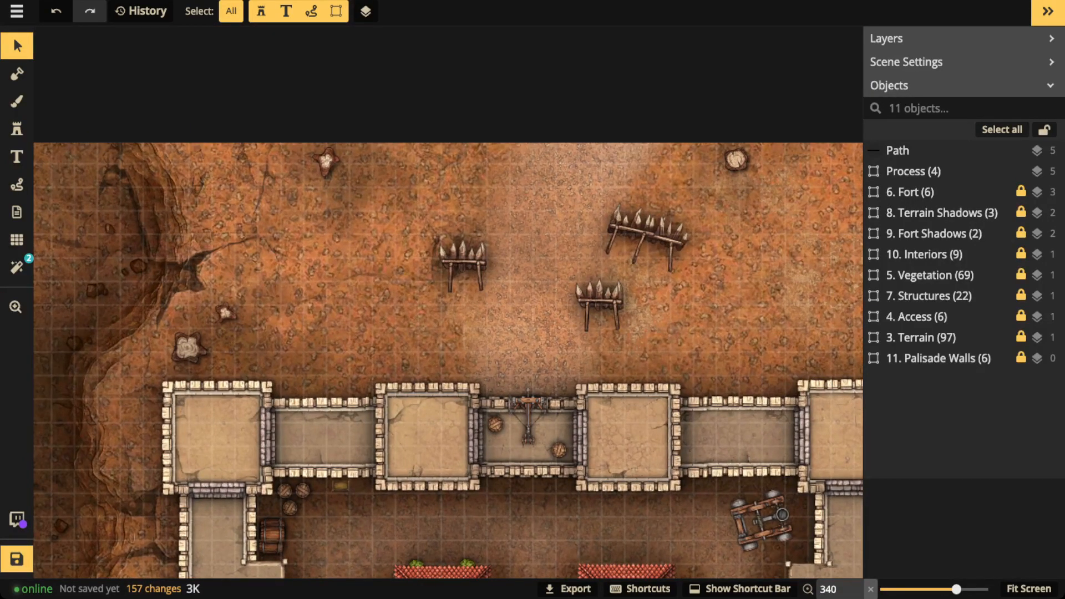
Go to the land bridge east of the fort and examine the palisade barricades guarding it.
scroll(449, 360, "down", 2)
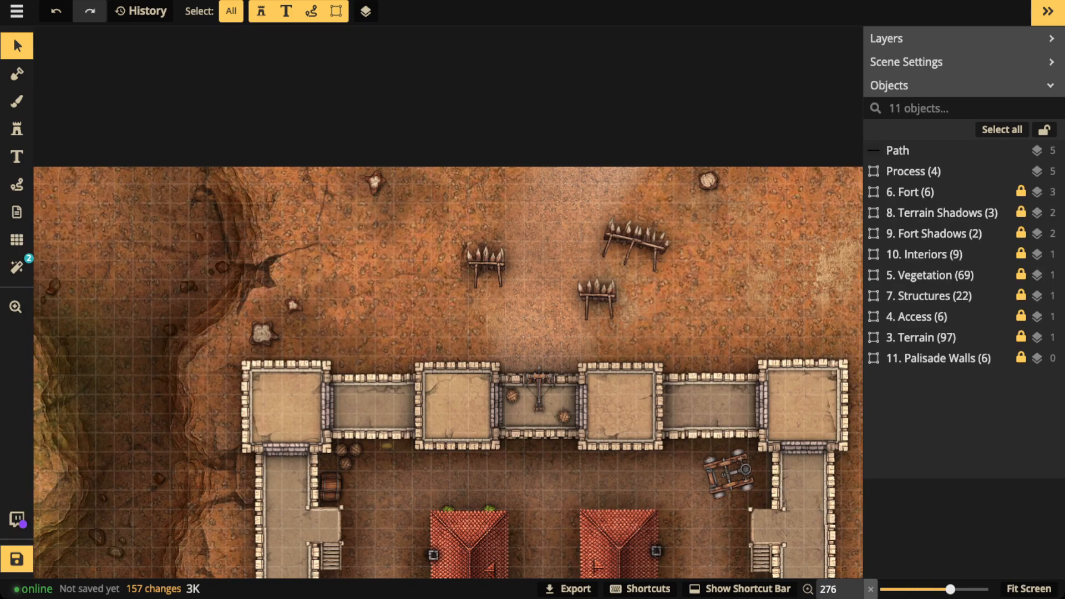
key("space")
left_click_drag(666, 444, 244, 141)
left_click_drag(449, 388, 383, 251)
scroll(448, 303, "up", 3)
key("space")
left_click_drag(449, 302, 117, 275)
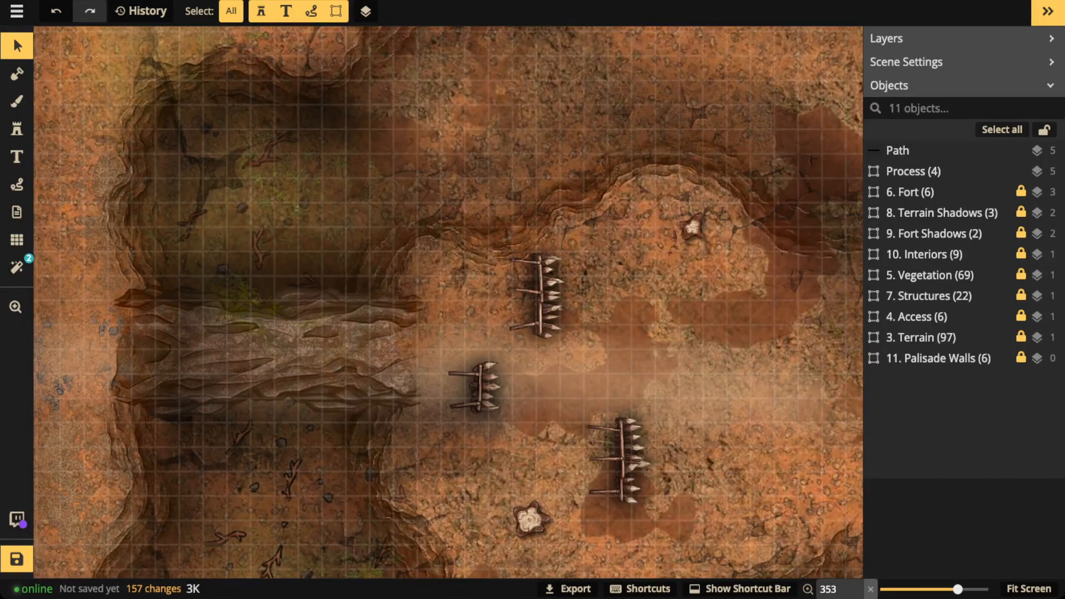
scroll(593, 208, "down", 5)
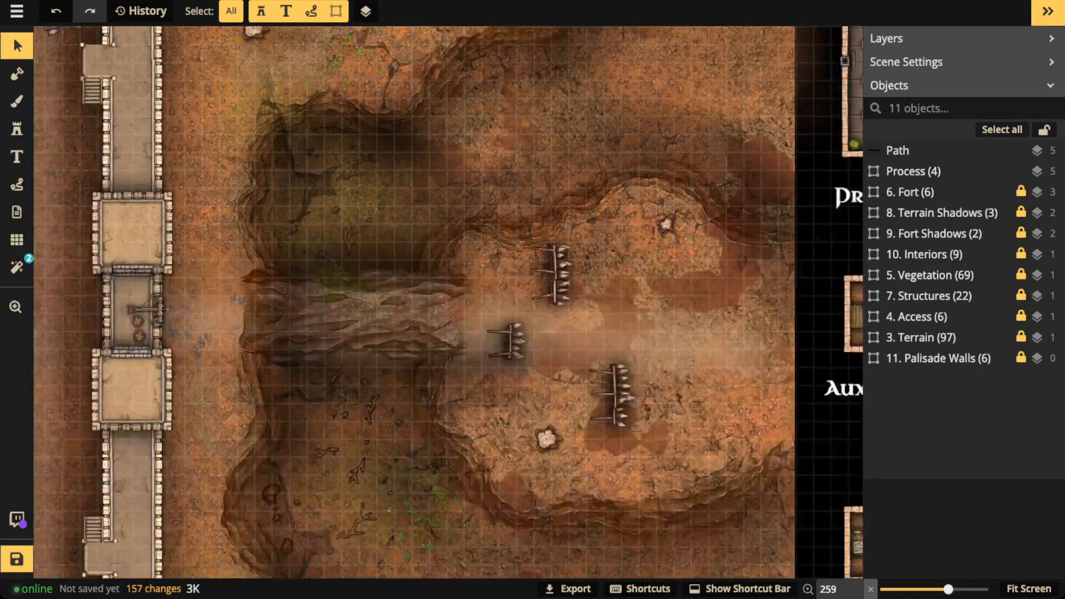
key("space")
left_click_drag(316, 350, 413, 345)
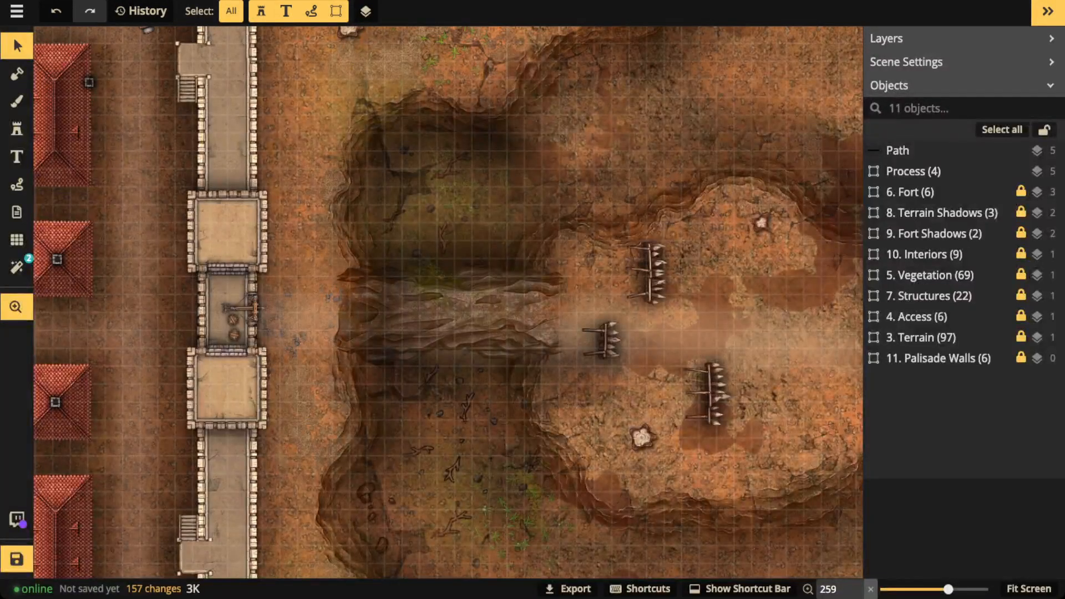
Return to an overview of the map and interiors, bring the Process list over the fort and move it back off.
scroll(413, 345, "down", 5)
scroll(413, 345, "down", 2)
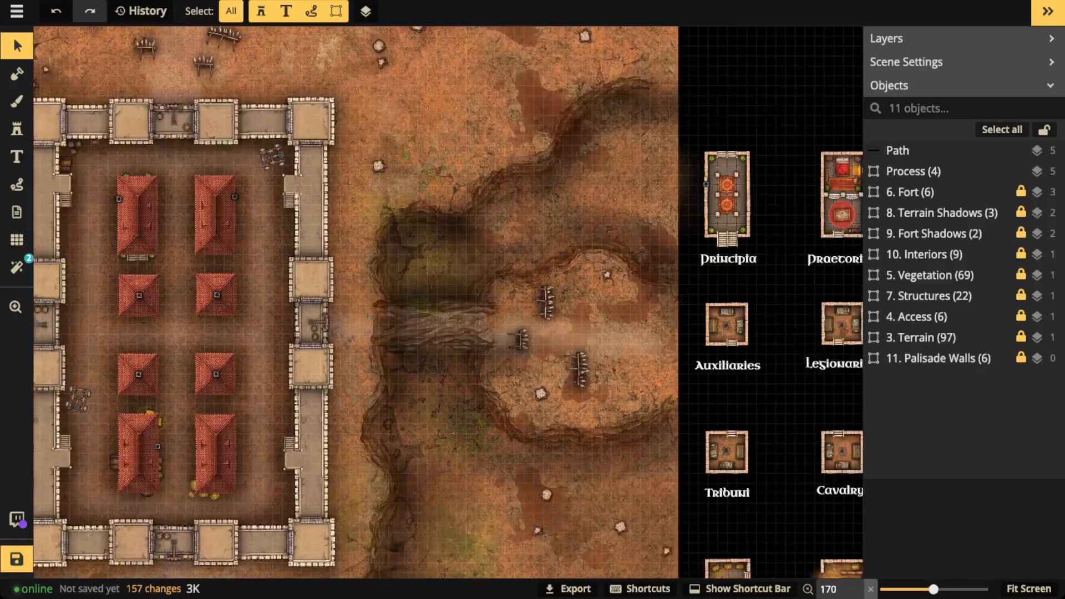
scroll(411, 339, "down", 3)
scroll(411, 339, "down", 2)
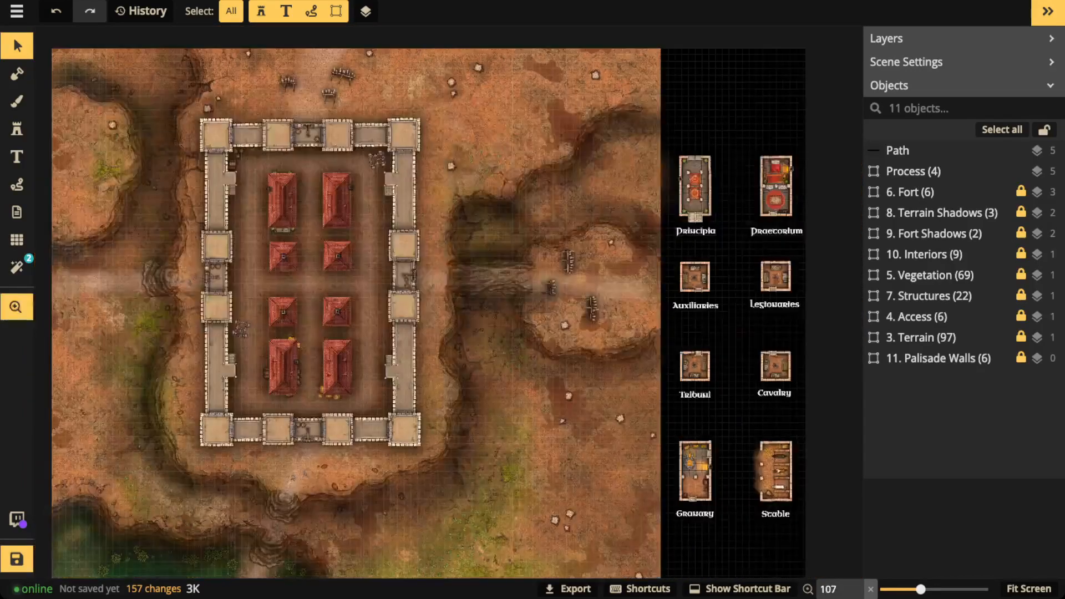
scroll(694, 306, "down", 1)
scroll(461, 316, "down", 1)
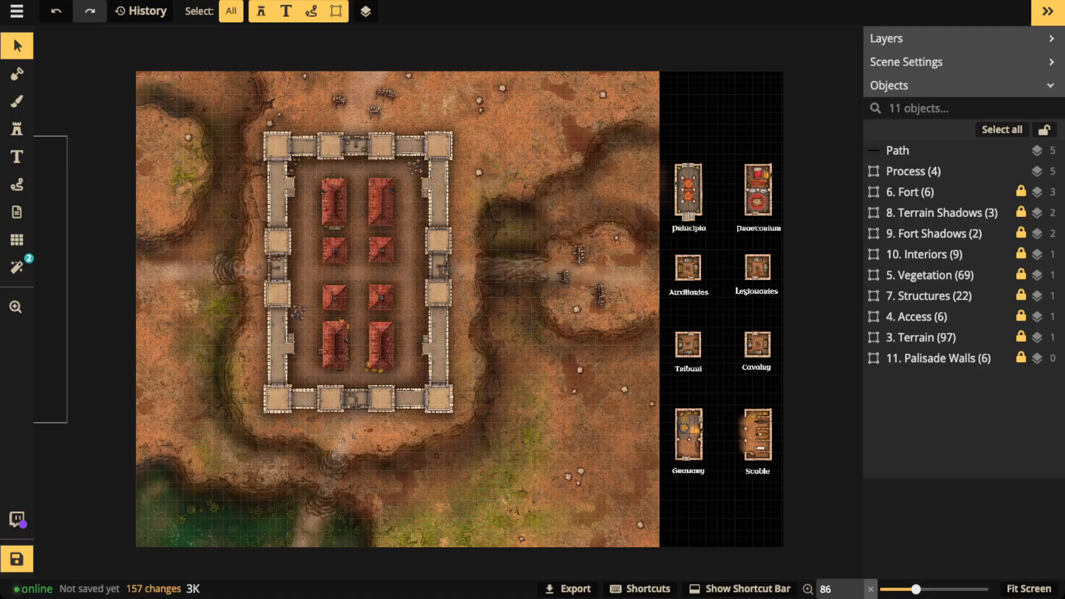
left_click_drag(51, 278, 336, 283)
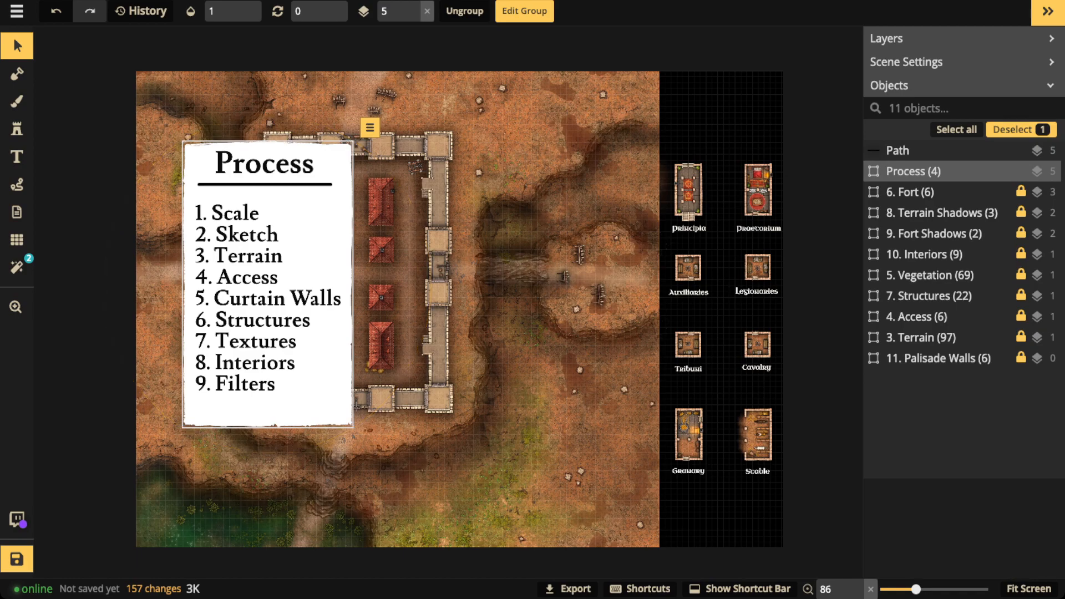
left_click_drag(268, 284, 71, 277)
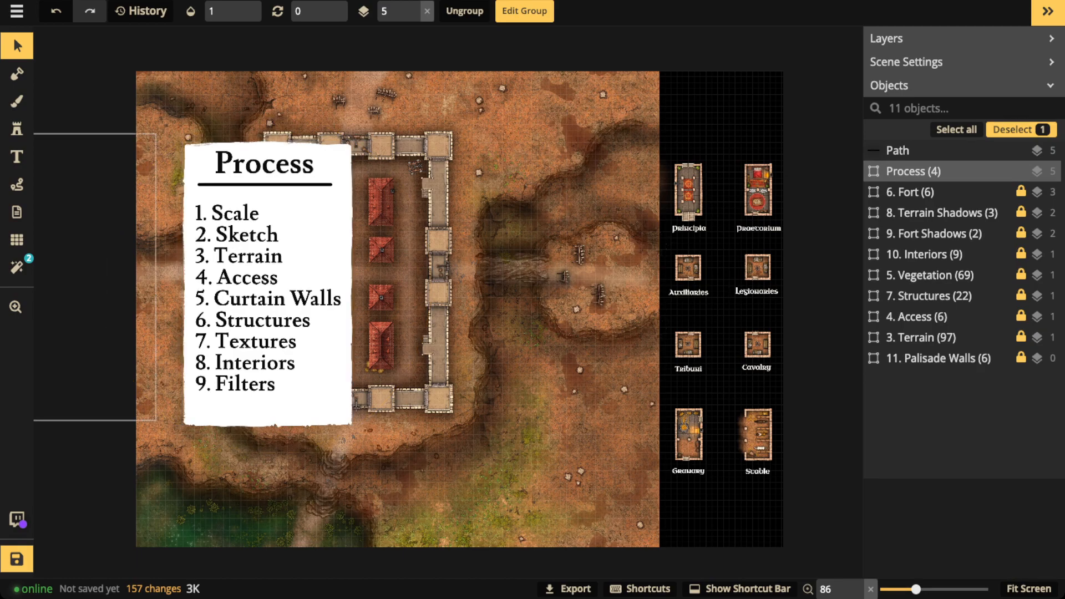